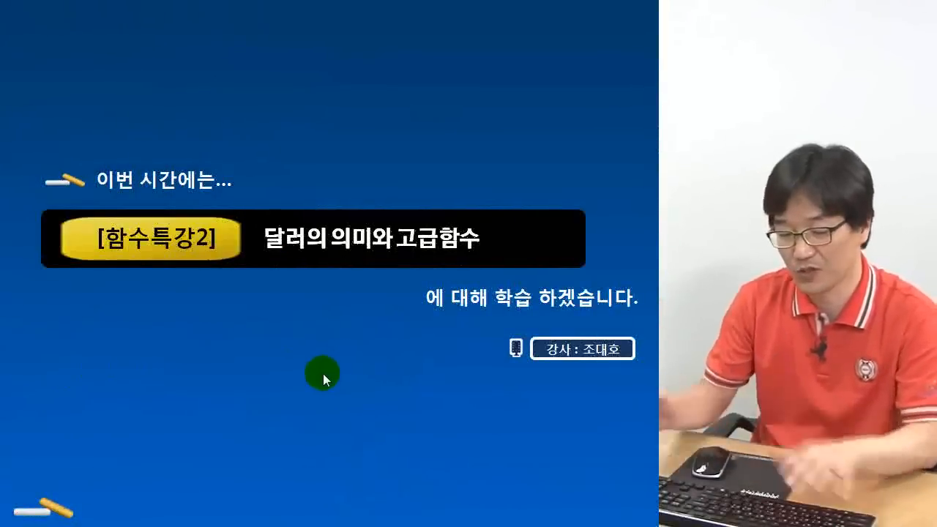
{"action": "mouse_move", "coordinate": [179, 260]}
{"action": "left_mouse_down"}
{"action": "mouse_move", "coordinate": [238, 227]}
{"action": "mouse_move", "coordinate": [238, 269]}
{"action": "mouse_move", "coordinate": [303, 260]}
{"action": "mouse_move", "coordinate": [495, 263]}
{"action": "left_mouse_up"}
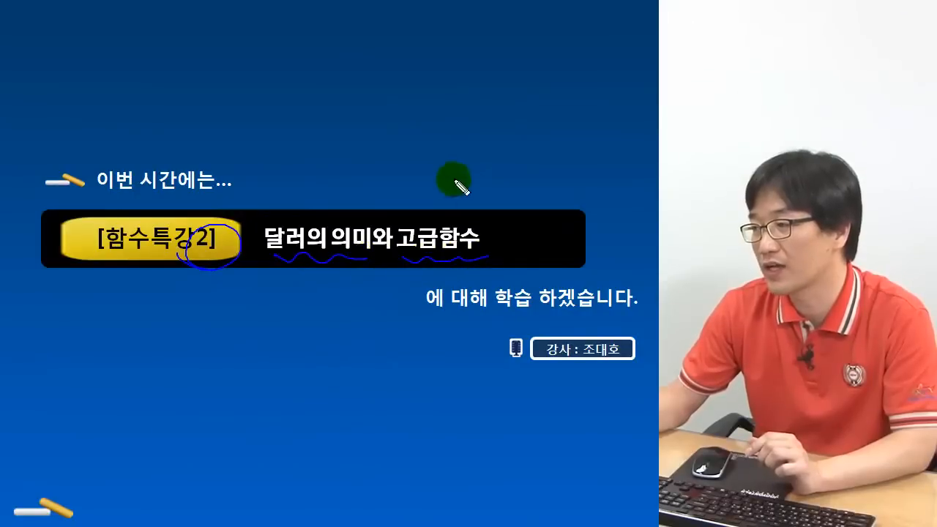
{"action": "mouse_move", "coordinate": [455, 173]}
{"action": "left_mouse_down"}
{"action": "mouse_move", "coordinate": [444, 192]}
{"action": "mouse_move", "coordinate": [485, 168]}
{"action": "mouse_move", "coordinate": [521, 196]}
{"action": "left_mouse_up"}
{"action": "left_click_drag", "start_coordinate": [430, 159], "coordinate": [421, 206]}
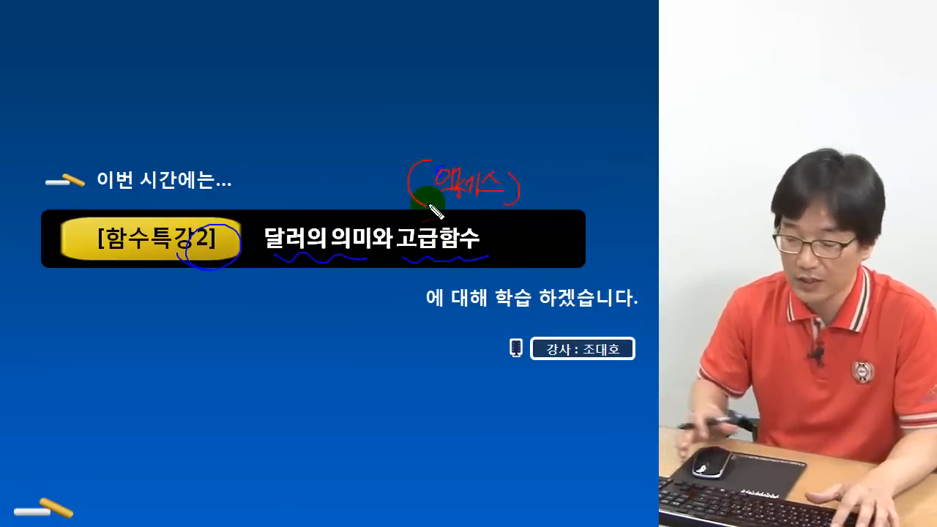
{"action": "key", "text": "Escape"}
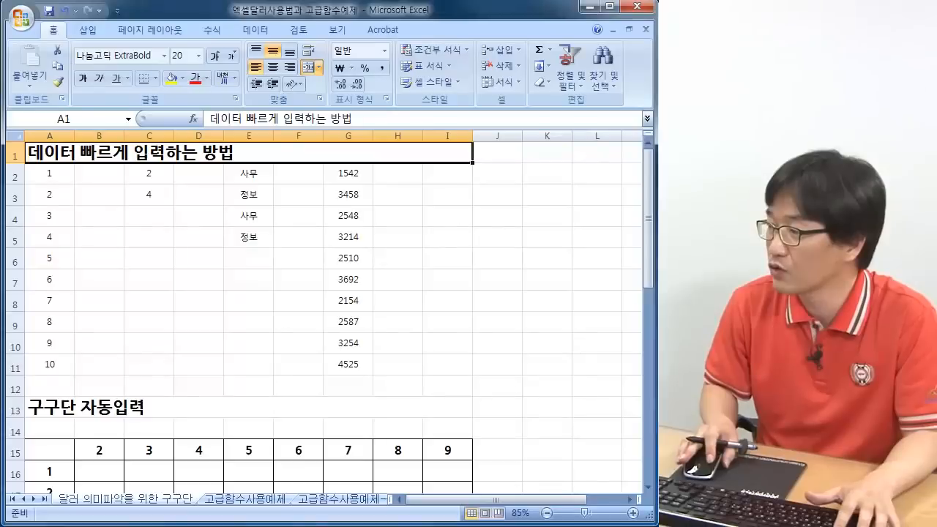
{"action": "left_click", "coordinate": [149, 215]}
{"action": "left_click", "coordinate": [44, 154]}
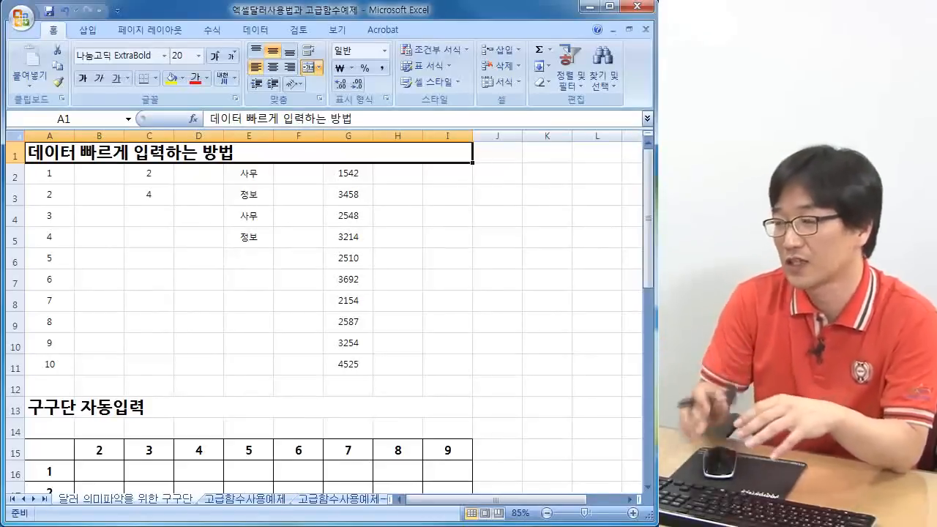
- Go through the example numbers in column A from A2 down to A11
{"action": "left_click", "coordinate": [84, 174]}
{"action": "left_click", "coordinate": [51, 179]}
{"action": "left_click", "coordinate": [92, 174]}
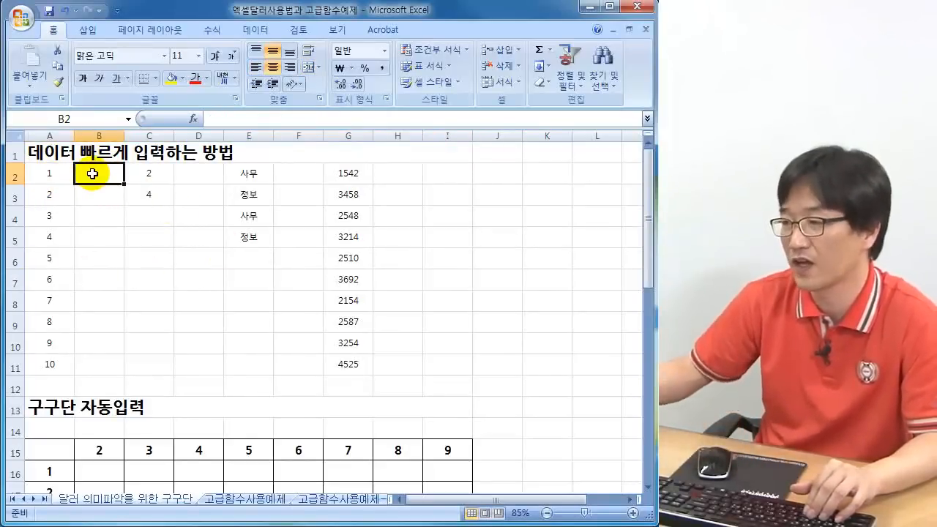
{"action": "left_click", "coordinate": [54, 174]}
{"action": "key", "text": "Down"}
{"action": "key", "text": "Down"}
{"action": "key", "text": "Down"}
{"action": "key", "text": "Down"}
{"action": "key", "text": "Down"}
{"action": "key", "text": "Down"}
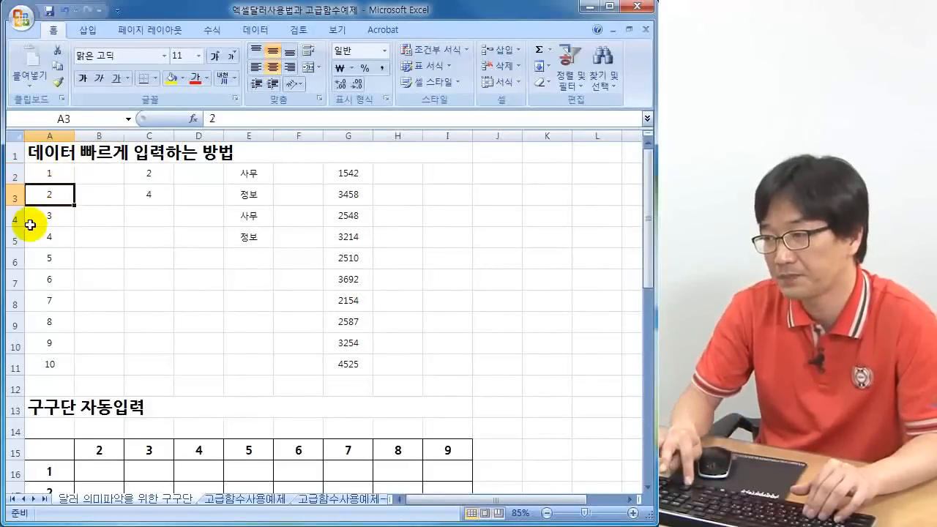
{"action": "key", "text": "Down"}
{"action": "key", "text": "Down"}
{"action": "key", "text": "Down"}
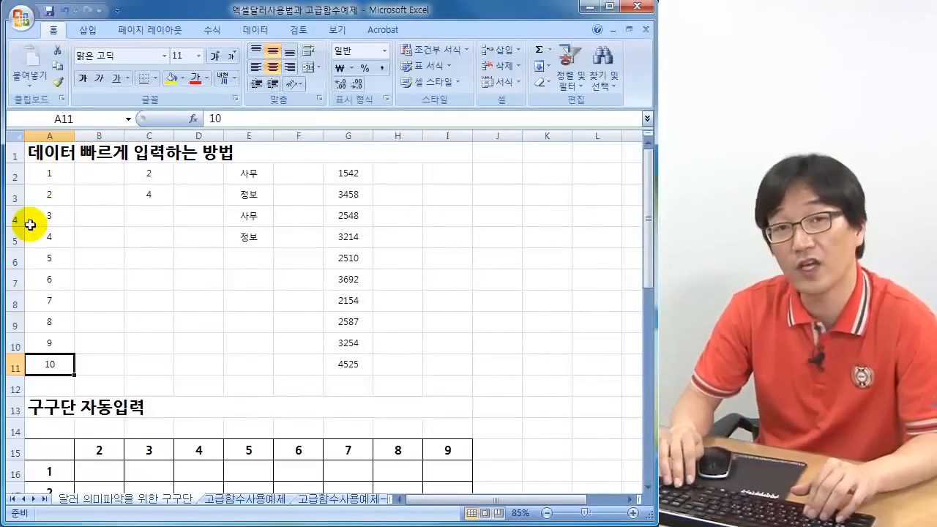
- Enter 1, 2, 3 and 4 by hand in cells B2 to B5
{"action": "key", "text": "Right"}
{"action": "key", "text": "Up"}
{"action": "key", "text": "Up"}
{"action": "key", "text": "Up"}
{"action": "key", "text": "Up"}
{"action": "key", "text": "Up"}
{"action": "key", "text": "Up"}
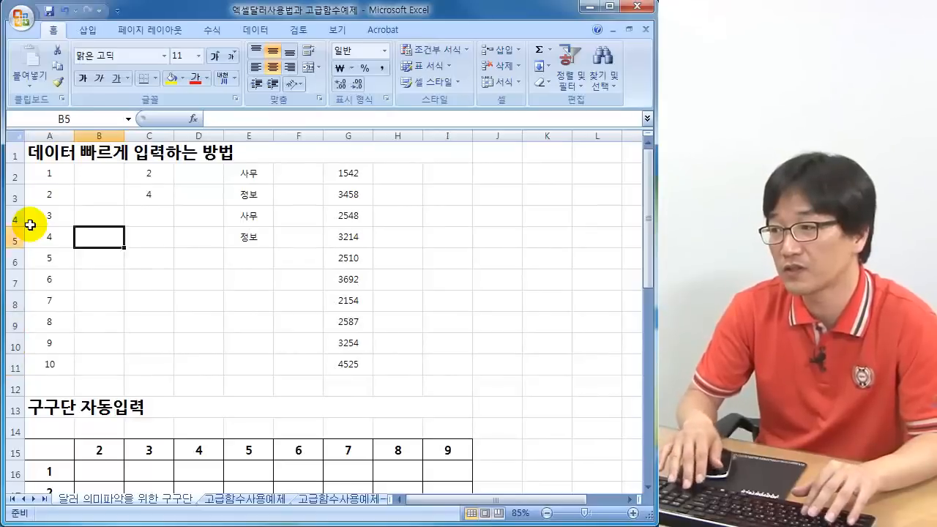
{"action": "key", "text": "Up"}
{"action": "key", "text": "Up"}
{"action": "key", "text": "Up"}
{"action": "type", "text": "1"}
{"action": "key", "text": "Return"}
{"action": "type", "text": "2"}
{"action": "key", "text": "Return"}
{"action": "type", "text": "3"}
{"action": "key", "text": "Return"}
{"action": "type", "text": "4"}
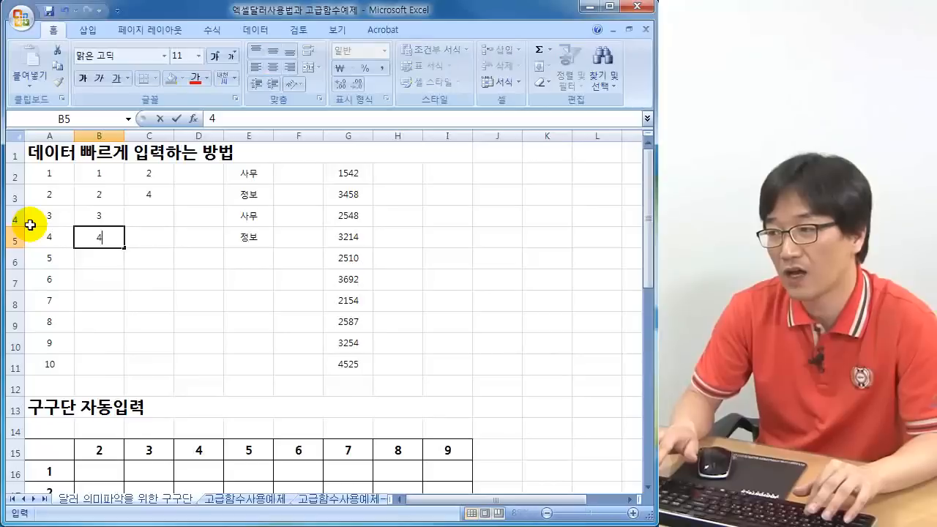
{"action": "key", "text": "Return"}
- Clear the contents of cells B2 to B5
{"action": "key", "text": "Up"}
{"action": "key", "text": "Up"}
{"action": "key", "text": "Up"}
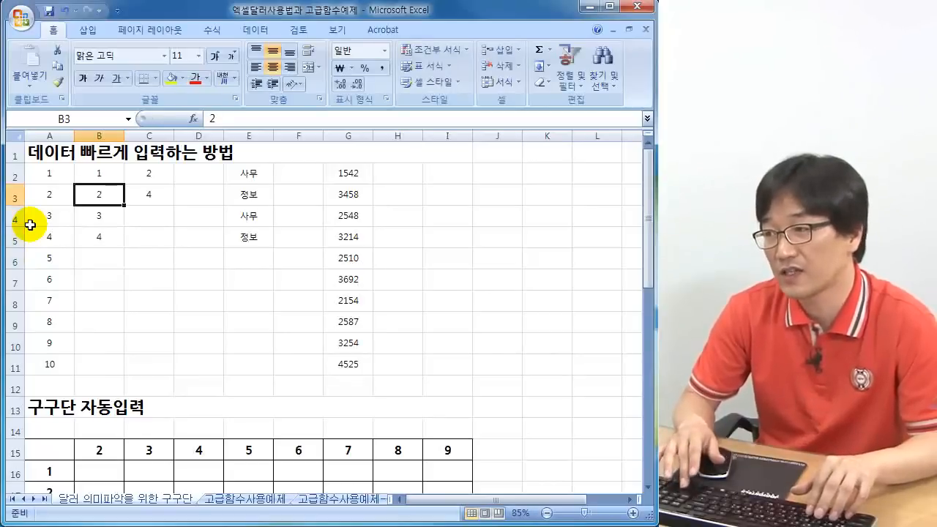
{"action": "key", "text": "Up"}
{"action": "key", "text": "shift+Down"}
{"action": "key", "text": "shift+Down"}
{"action": "key", "text": "shift+Down"}
{"action": "key", "text": "Delete"}
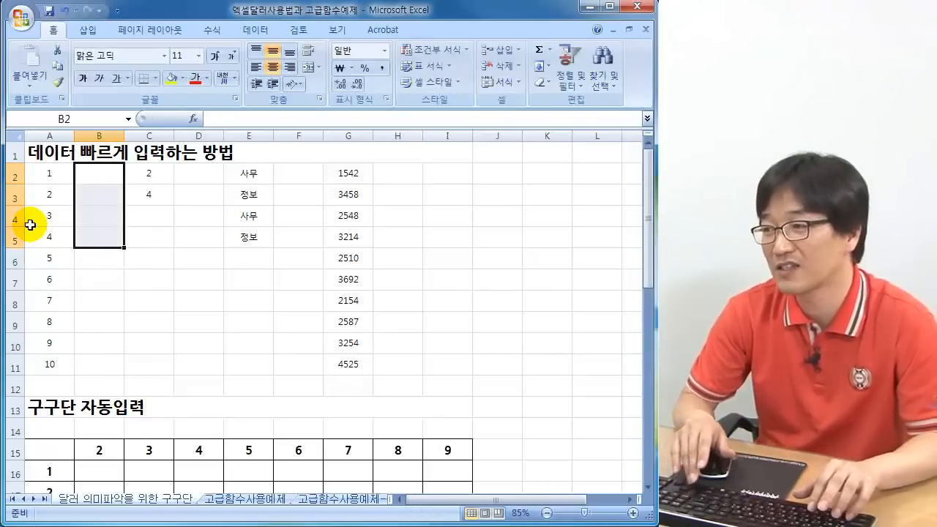
- Enter 1 in cell B2 and fill the same value down to B11
{"action": "key", "text": "shift+Up"}
{"action": "key", "text": "shift+Up"}
{"action": "key", "text": "shift+Up"}
{"action": "type", "text": "1"}
{"action": "key", "text": "Return"}
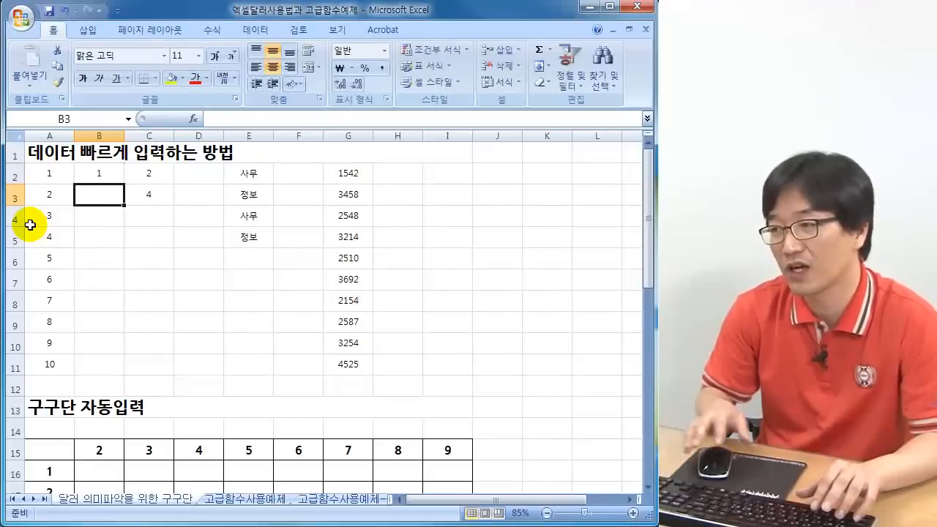
{"action": "left_click", "coordinate": [98, 174]}
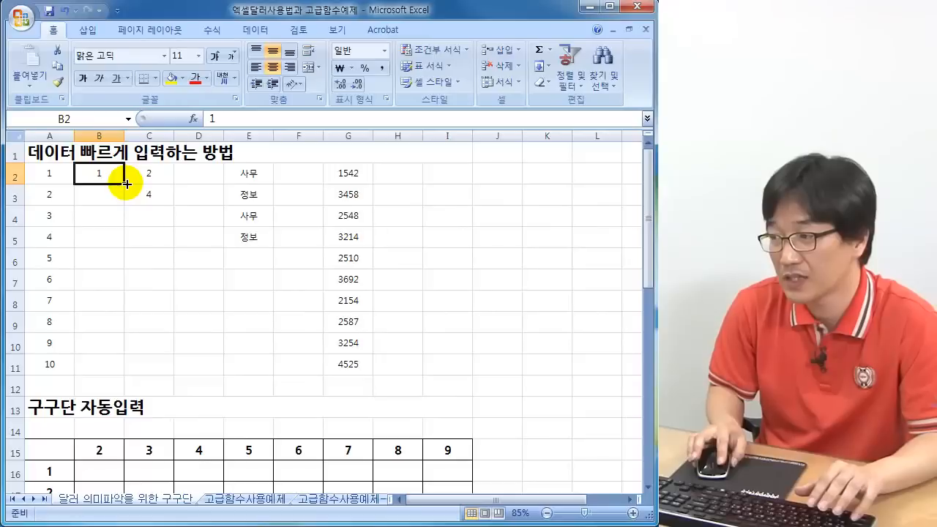
{"action": "left_click_drag", "start_coordinate": [126, 184], "coordinate": [112, 364]}
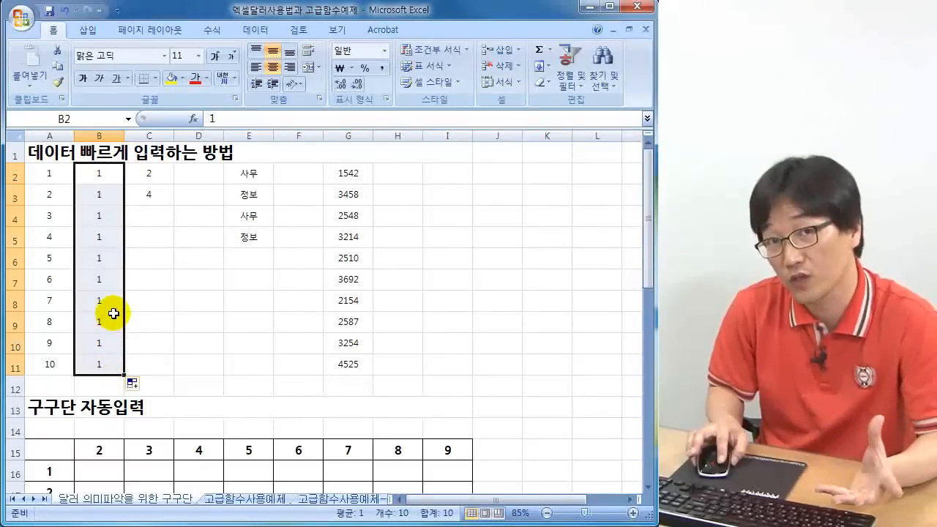
- Fill from B2 down to B11 again as an incrementing series from 1 to 10
{"action": "left_click", "coordinate": [109, 175]}
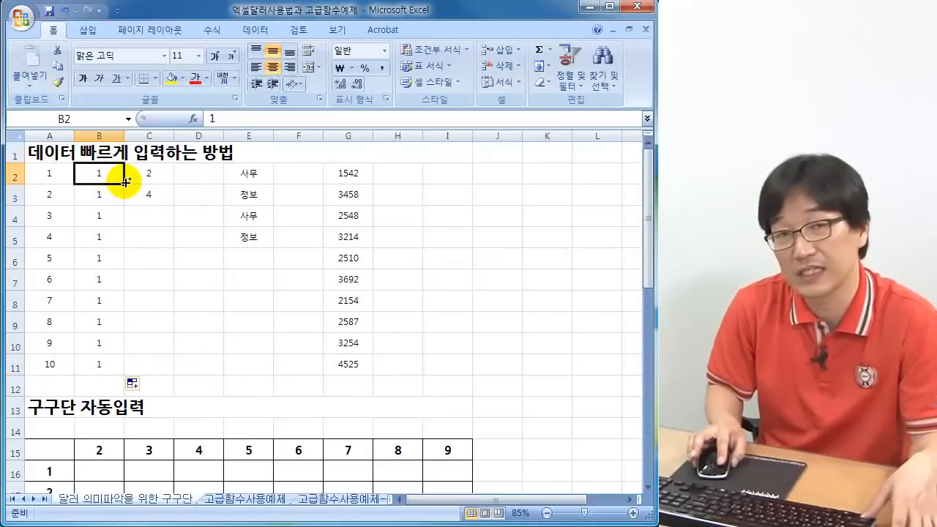
{"action": "left_click_drag", "start_coordinate": [124, 183], "coordinate": [89, 366]}
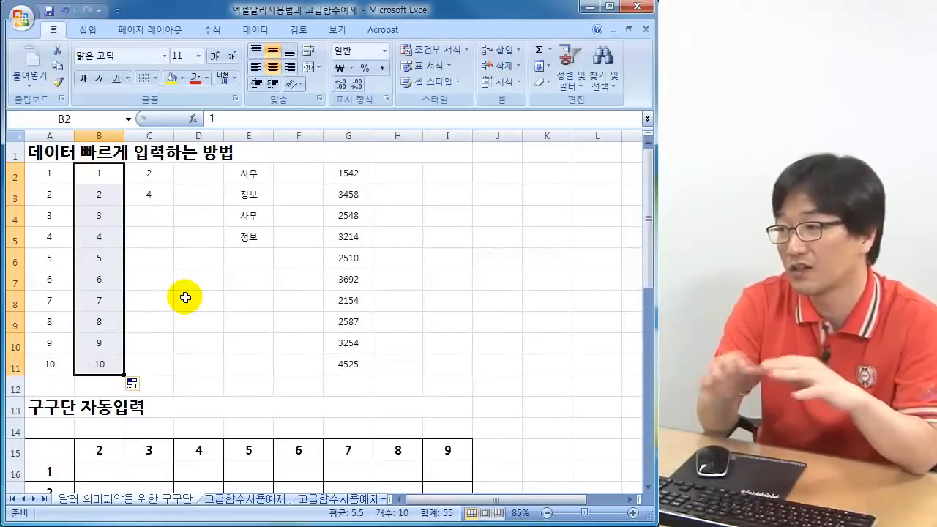
- Extend the 2, 4 pattern in cells C2 and C3 down to C11 as a series in steps of 2
{"action": "left_click", "coordinate": [152, 173]}
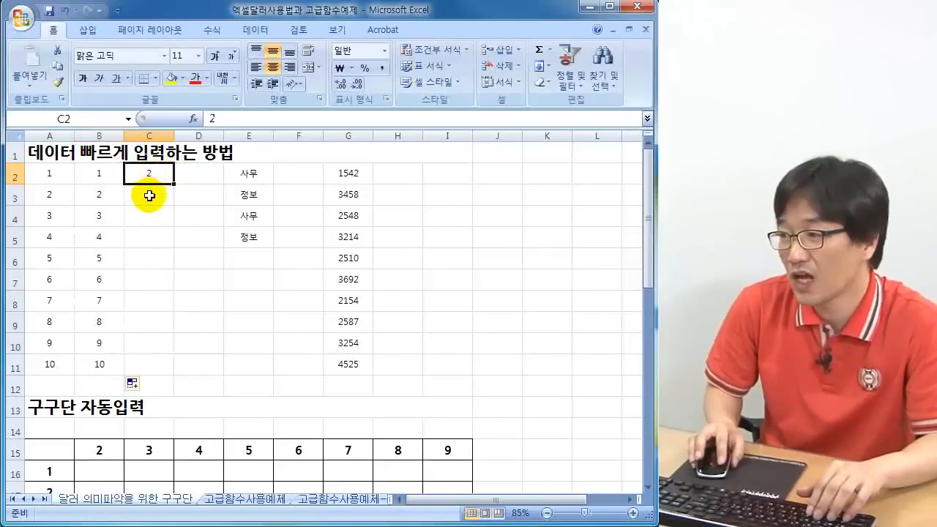
{"action": "left_click", "coordinate": [150, 196]}
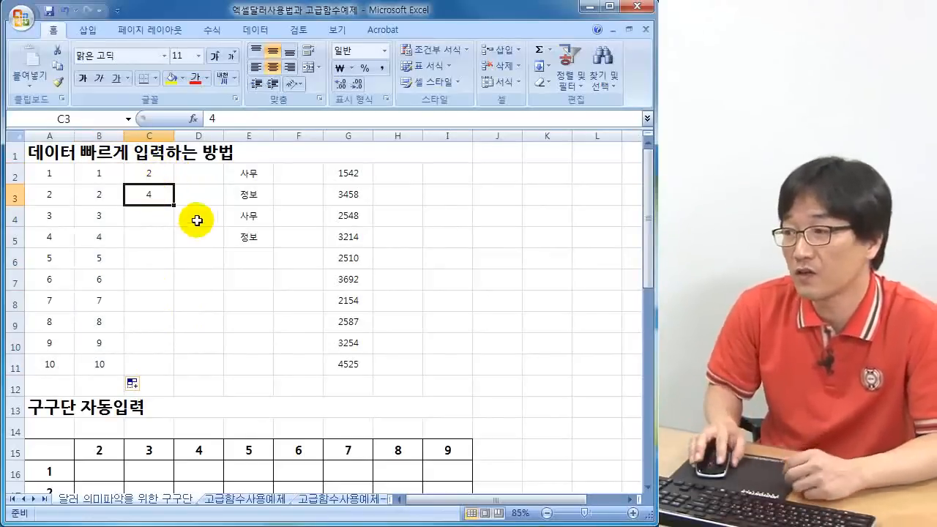
{"action": "left_click", "coordinate": [157, 174]}
{"action": "left_click_drag", "start_coordinate": [157, 174], "coordinate": [154, 195]}
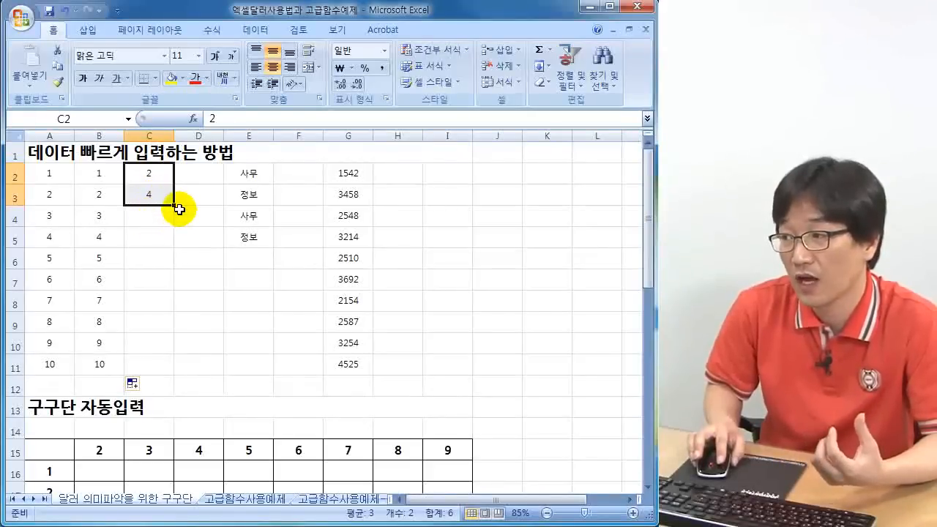
{"action": "left_click_drag", "start_coordinate": [174, 204], "coordinate": [153, 362]}
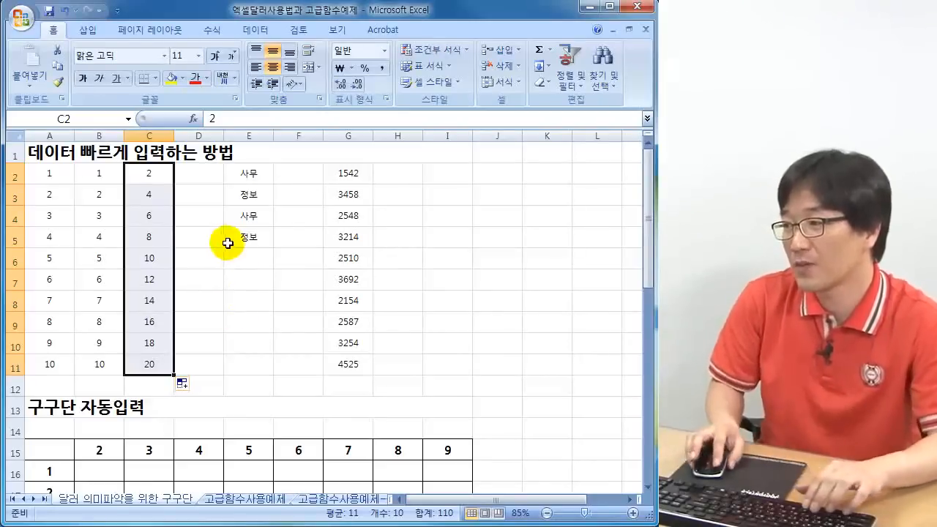
- Enter 사무, 정보, 사무 and 정보 in cells F2 to F5
{"action": "left_click", "coordinate": [302, 177]}
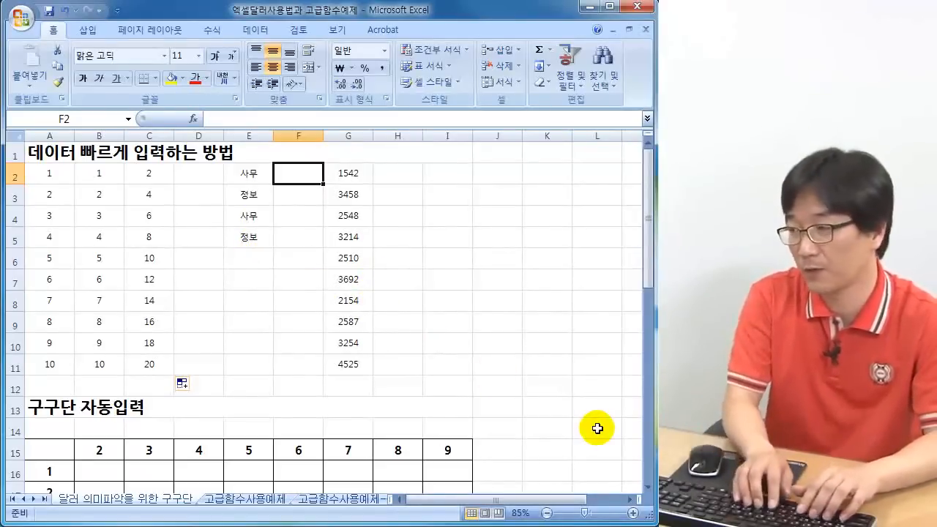
{"action": "type", "text": "tk"}
{"action": "key", "text": "BackSpace"}
{"action": "key", "text": "BackSpace"}
{"action": "type", "text": "사무"}
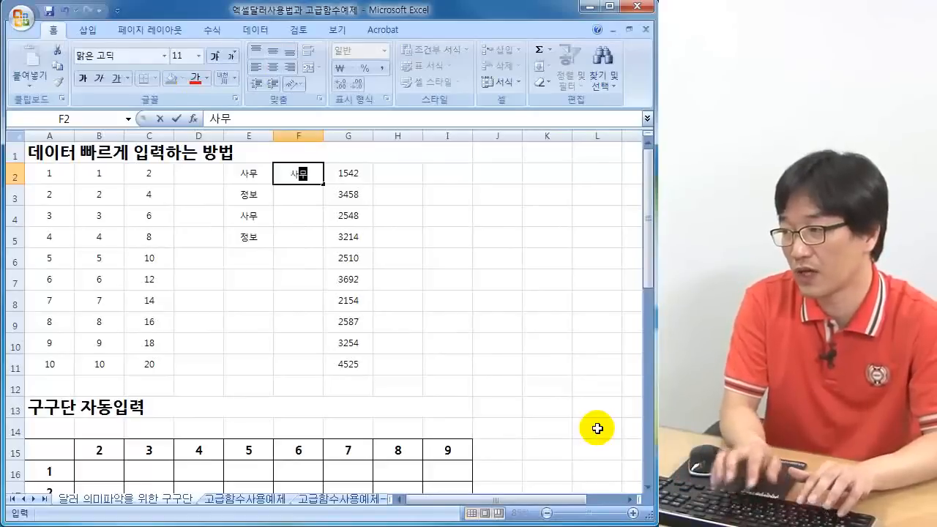
{"action": "key", "text": "Return"}
{"action": "type", "text": "정ㅂ"}
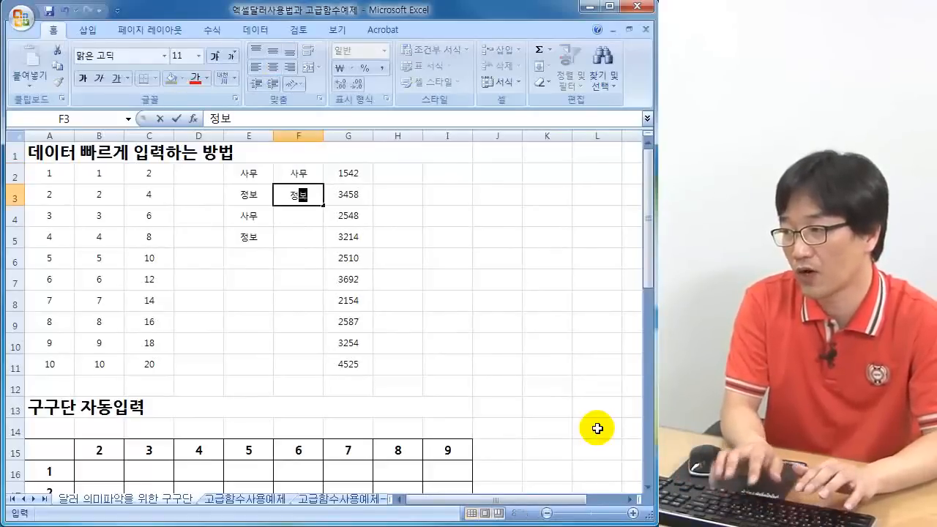
{"action": "key", "text": "Return"}
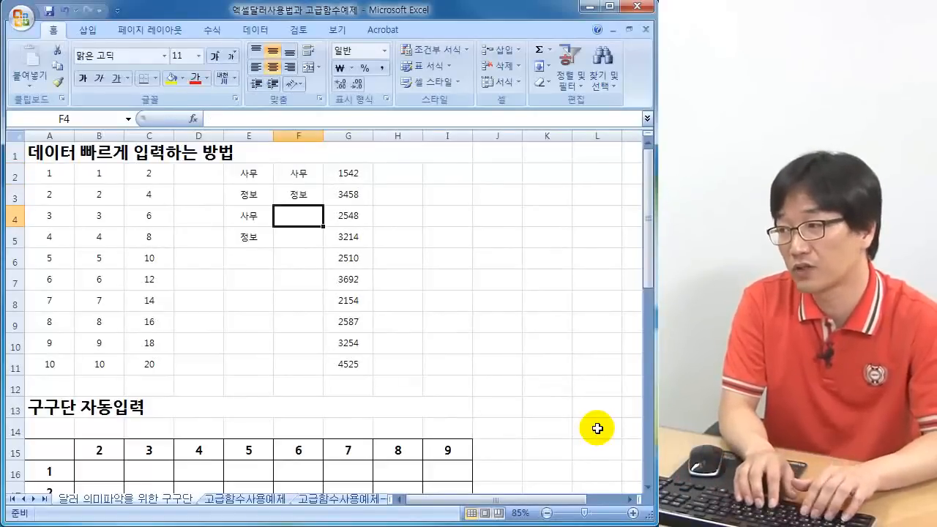
{"action": "type", "text": "사무"}
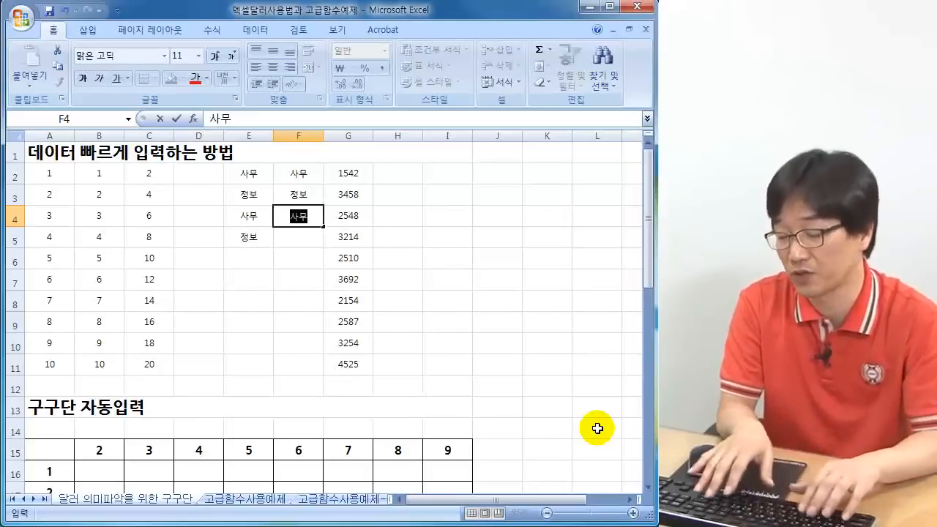
{"action": "key", "text": "Return"}
{"action": "type", "text": "정보"}
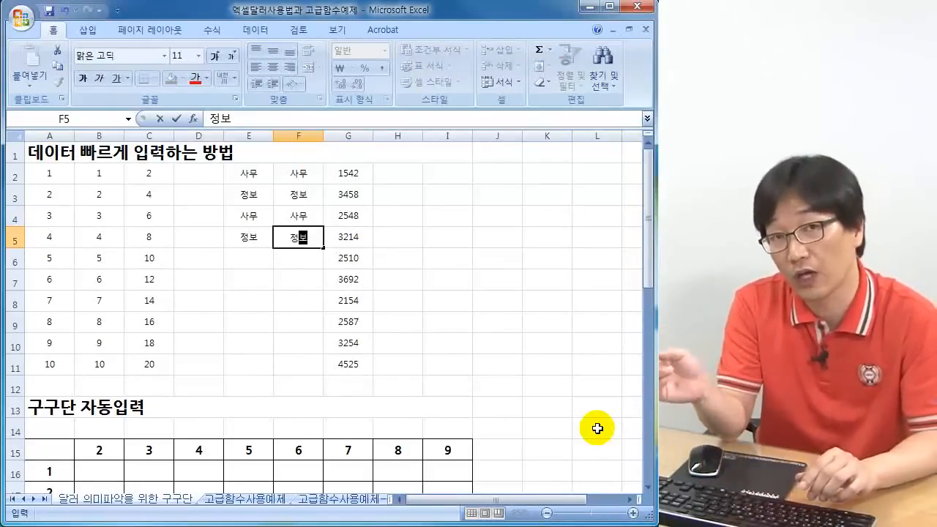
{"action": "key", "text": "Return"}
- Continue column F with 사무, 정보, 정보, 사무, 사무 and 사무 in cells F6 to F11
{"action": "type", "text": "사무"}
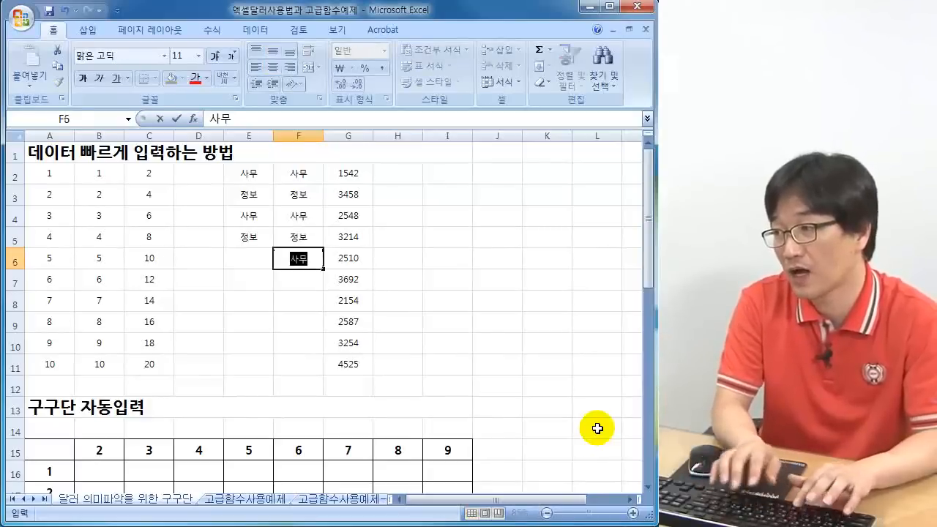
{"action": "key", "text": "Return"}
{"action": "type", "text": "정보"}
{"action": "key", "text": "Return"}
{"action": "type", "text": "정"}
{"action": "key", "text": "Return"}
{"action": "type", "text": "사무"}
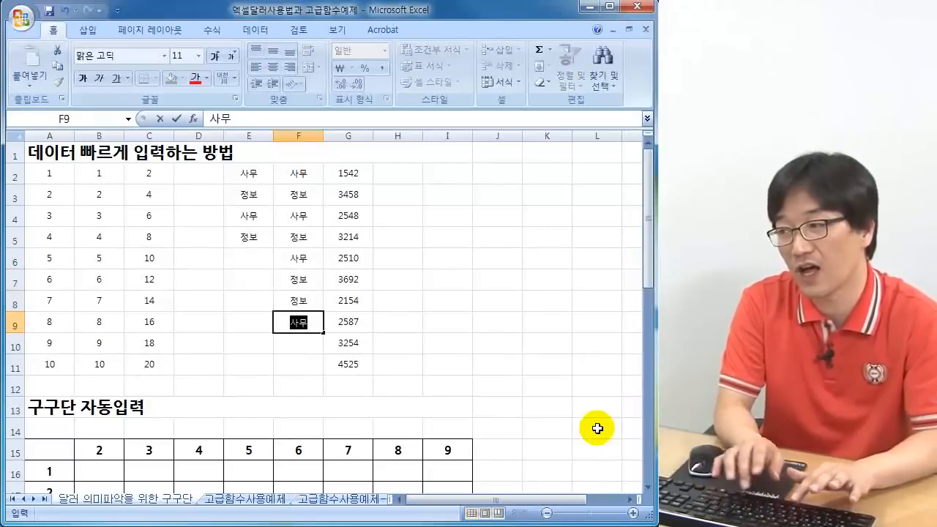
{"action": "key", "text": "Return"}
{"action": "type", "text": "사"}
{"action": "key", "text": "Return"}
{"action": "type", "text": "사"}
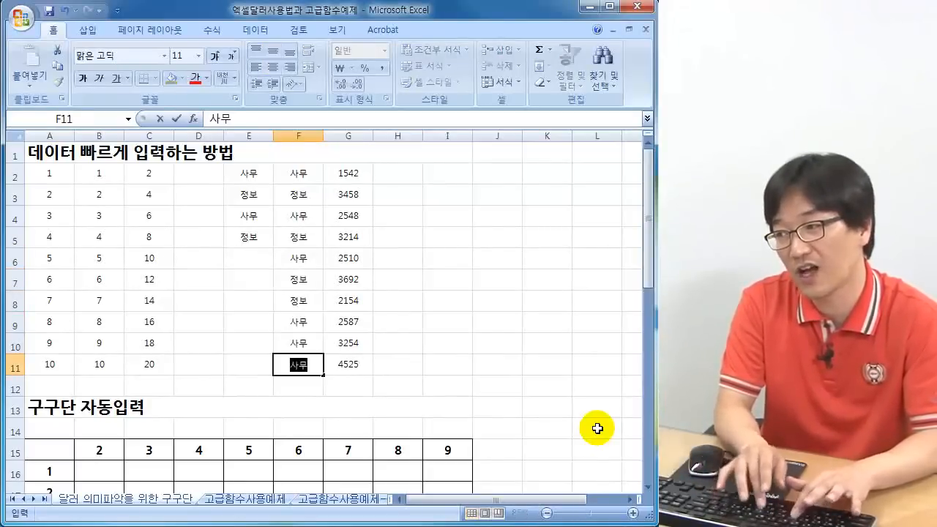
{"action": "key", "text": "Return"}
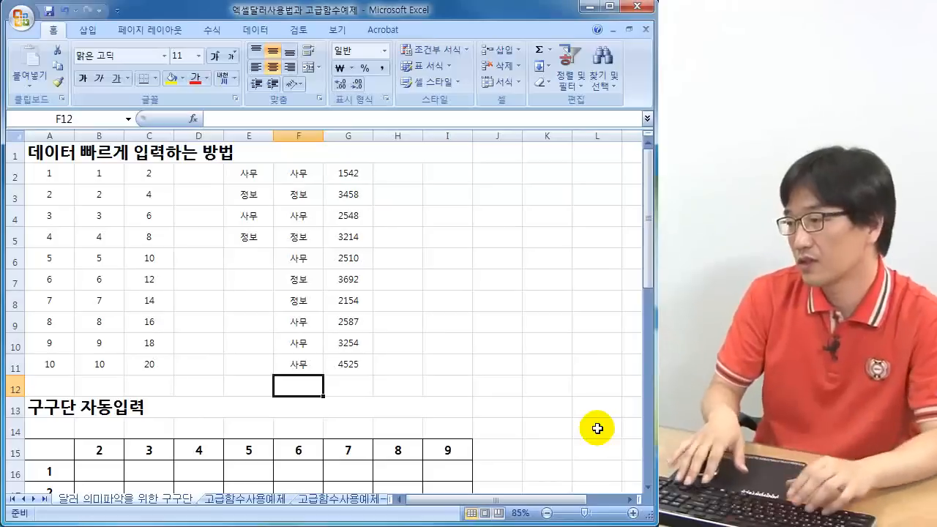
- Select the empty cell H2 beside the first number in column G
{"action": "key", "text": "Right"}
{"action": "key", "text": "Up"}
{"action": "key", "text": "Up"}
{"action": "key", "text": "Up"}
{"action": "key", "text": "Up"}
{"action": "key", "text": "Up"}
{"action": "key", "text": "Up"}
{"action": "key", "text": "Up"}
{"action": "key", "text": "Up"}
{"action": "key", "text": "Up"}
{"action": "key", "text": "Up"}
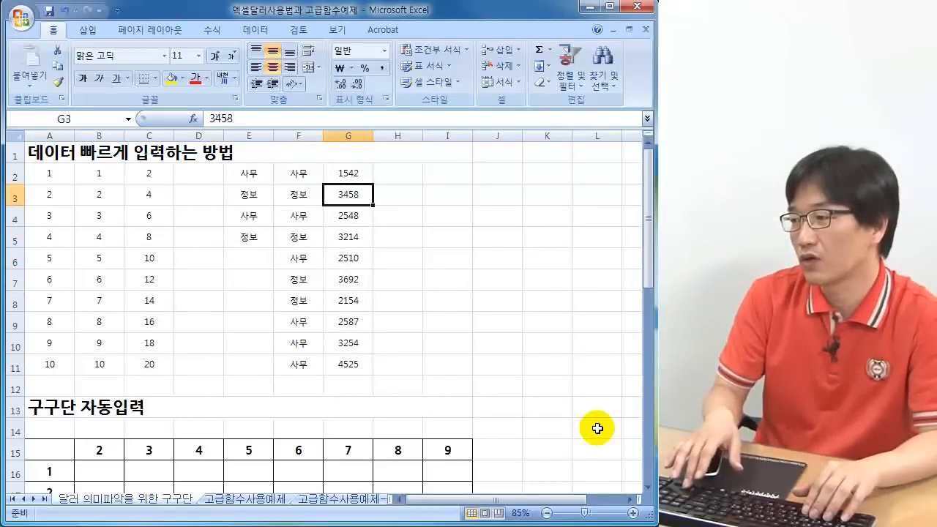
{"action": "key", "text": "Right"}
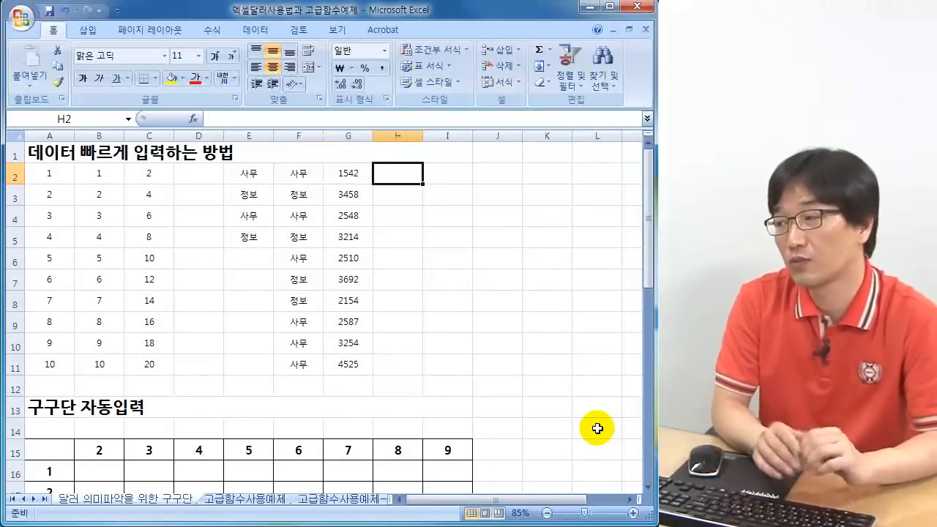
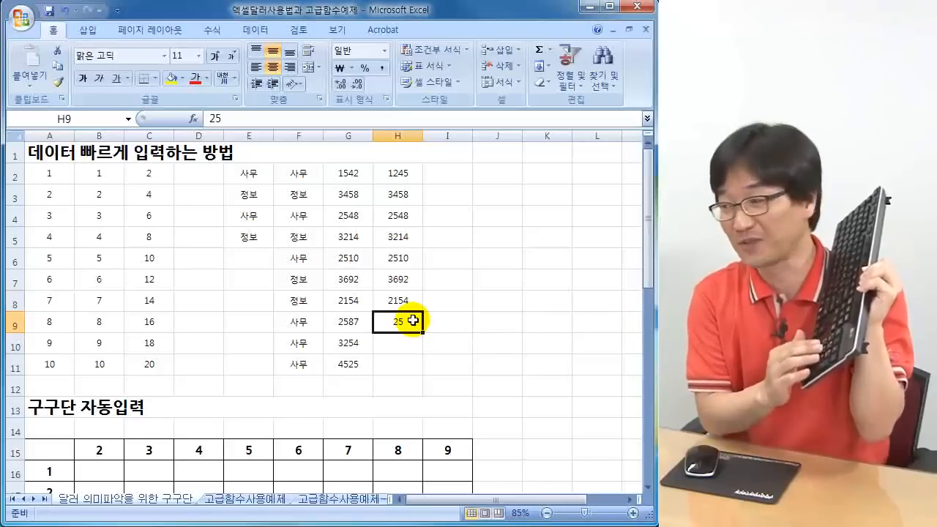
- Correct cell H9 to 2587 and complete the column with 3254 in H10 and 4525 in H11
{"action": "key", "text": "Return"}
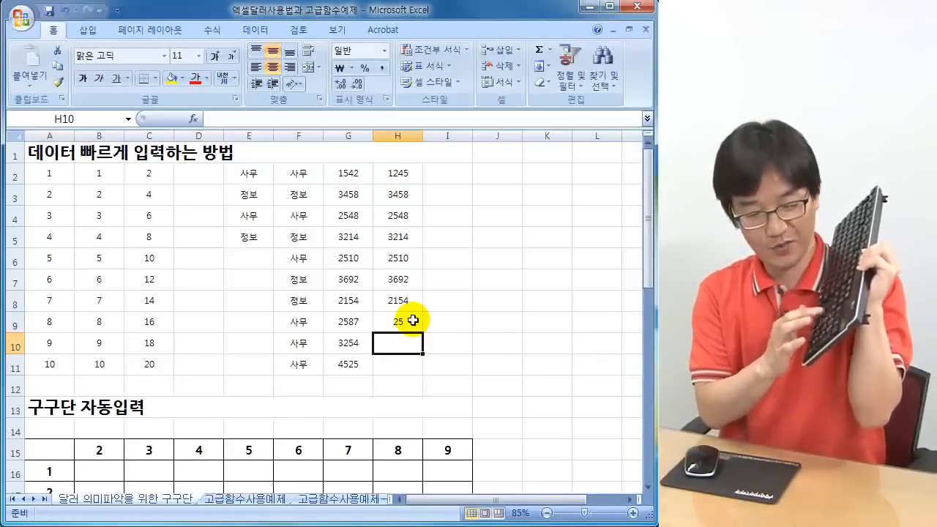
{"action": "key", "text": "shift+Return"}
{"action": "type", "text": "2587"}
{"action": "key", "text": "Return"}
{"action": "type", "text": "3254"}
{"action": "key", "text": "Return"}
{"action": "type", "text": "4525"}
{"action": "key", "text": "Return"}
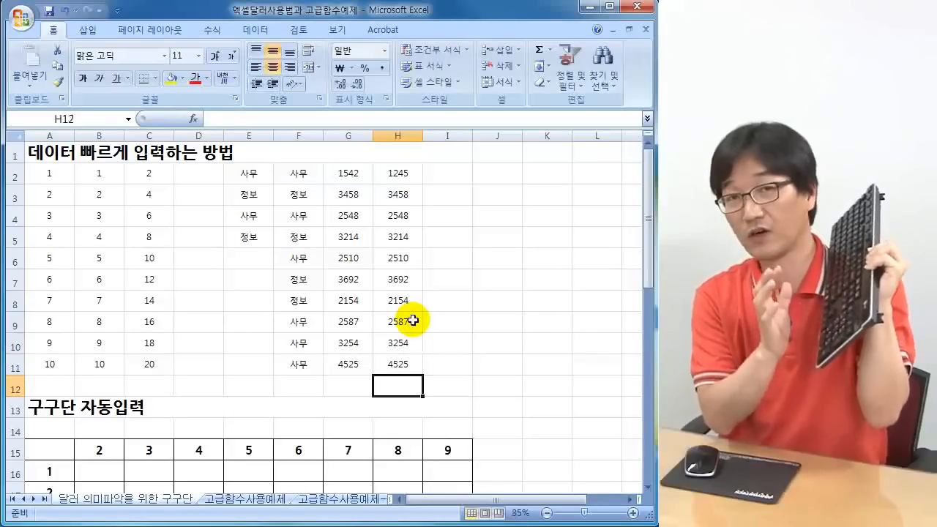
- Enter 1245, 3485, 2548, 3214 and 2510 in cells I2 to I6
{"action": "left_click", "coordinate": [461, 180]}
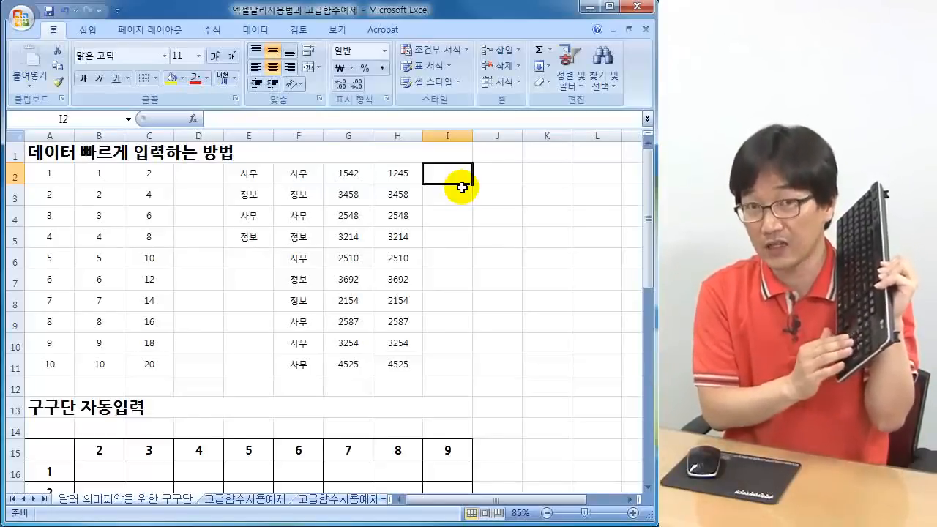
{"action": "type", "text": "1245"}
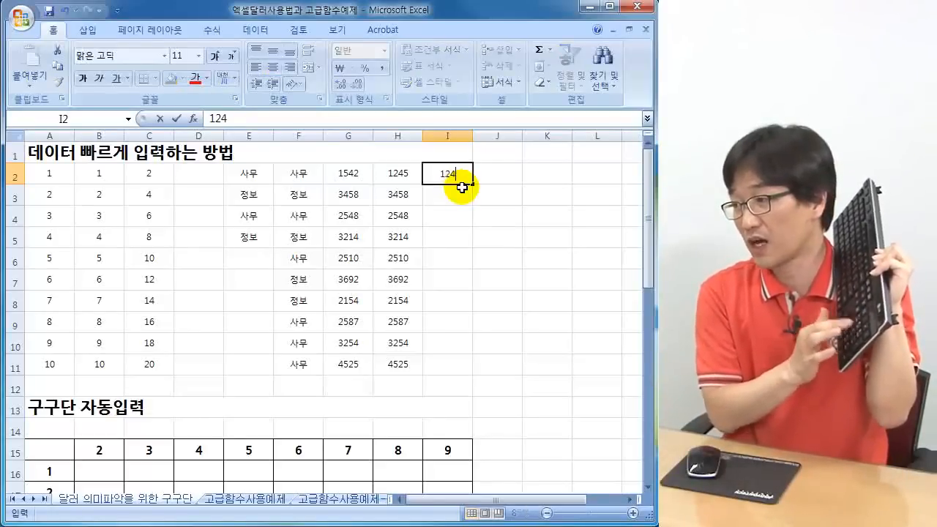
{"action": "key", "text": "Return"}
{"action": "type", "text": "34"}
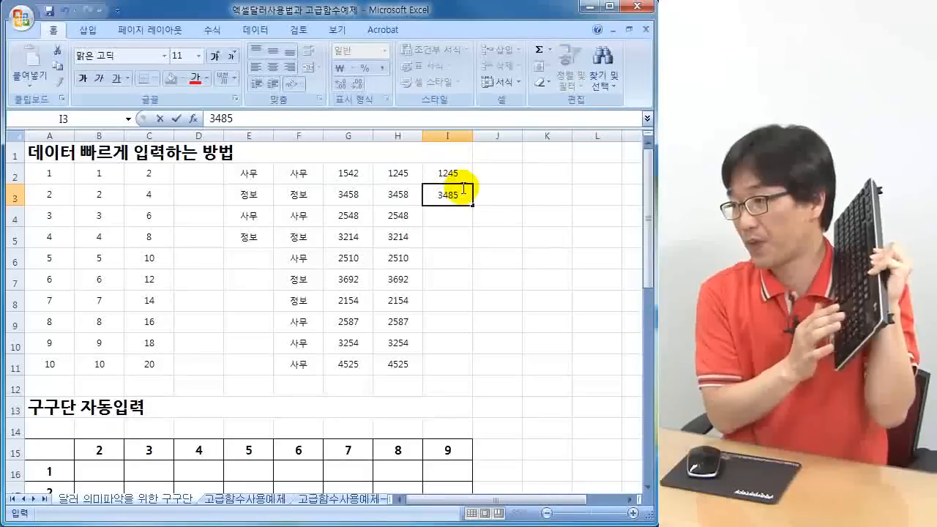
{"action": "type", "text": "85"}
{"action": "key", "text": "Return"}
{"action": "type", "text": "2548"}
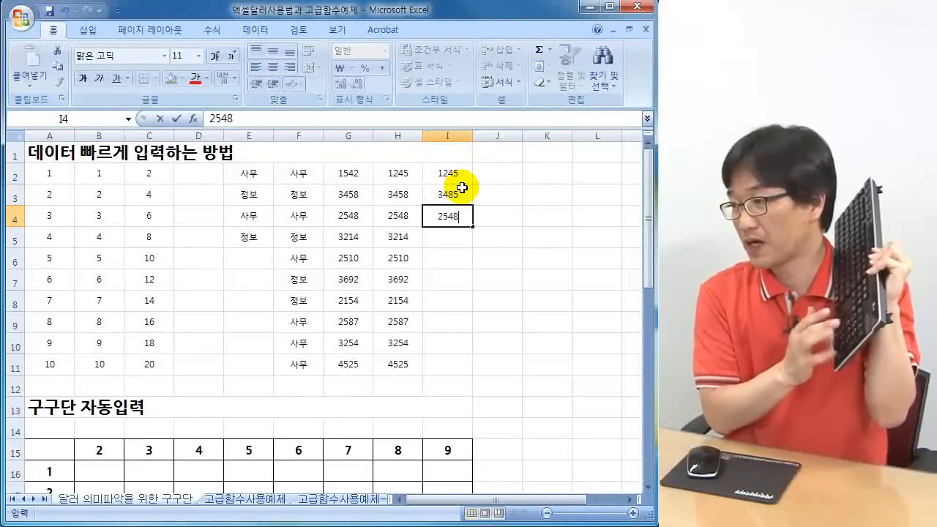
{"action": "key", "text": "Return"}
{"action": "type", "text": "3214"}
{"action": "key", "text": "Return"}
{"action": "type", "text": "25"}
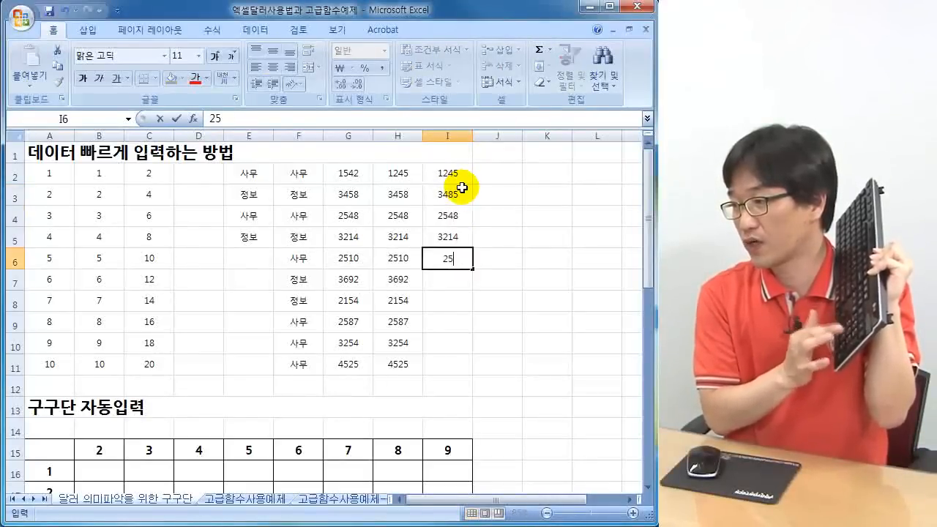
{"action": "key", "text": "Return"}
- Complete column I with 3692, 2154, 2587, 3254 and 4525 in cells I7 to I11
{"action": "type", "text": "3692"}
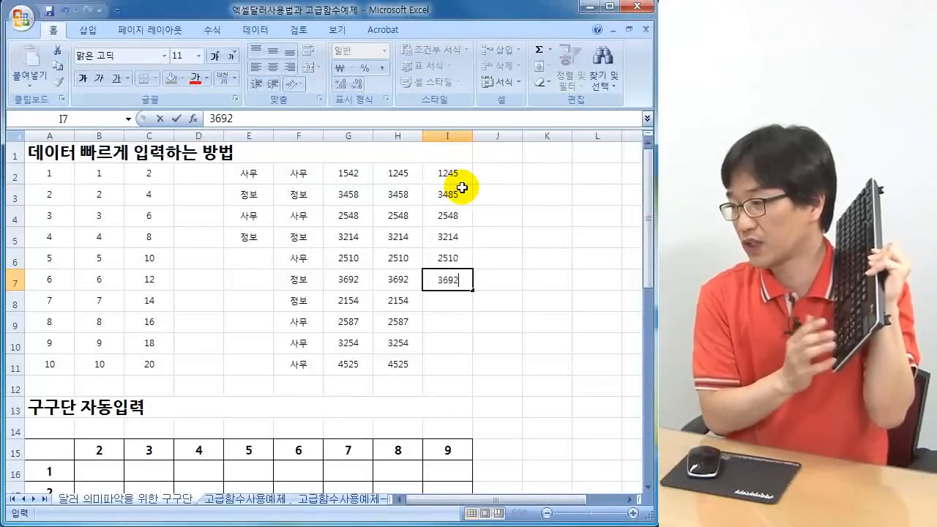
{"action": "key", "text": "Return"}
{"action": "type", "text": "2154"}
{"action": "key", "text": "Return"}
{"action": "type", "text": "2587"}
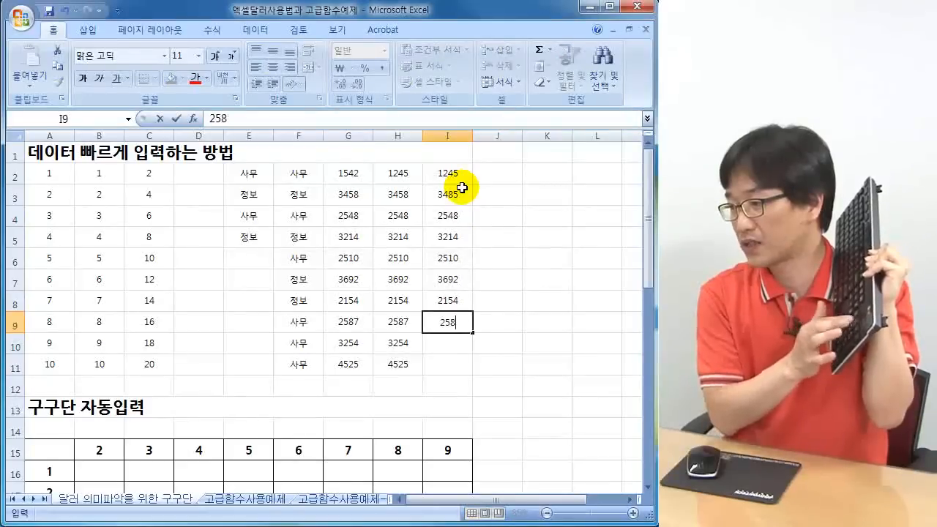
{"action": "key", "text": "Return"}
{"action": "type", "text": "3254"}
{"action": "key", "text": "Return"}
{"action": "type", "text": "4525"}
{"action": "key", "text": "Return"}
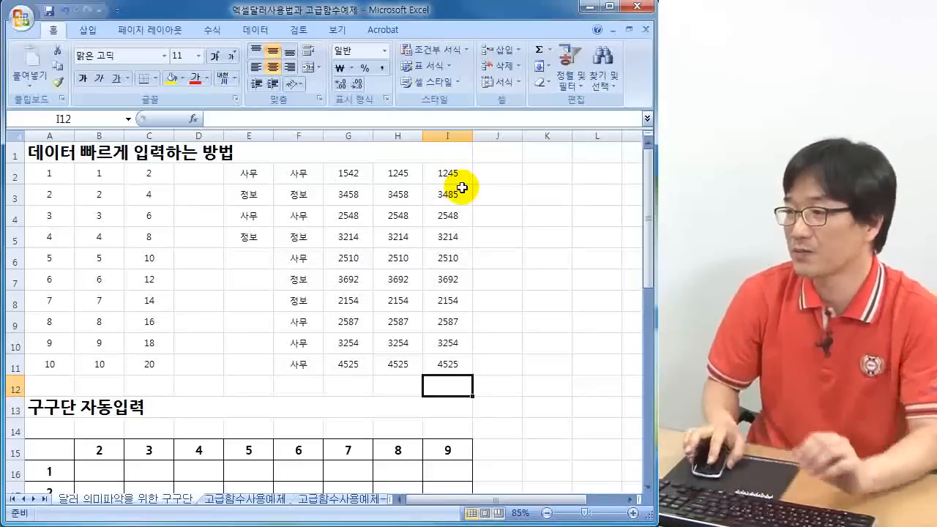
- Enter the formula =B15*A17 in B16, the first empty cell of the multiplication table
{"action": "left_click", "coordinate": [246, 313]}
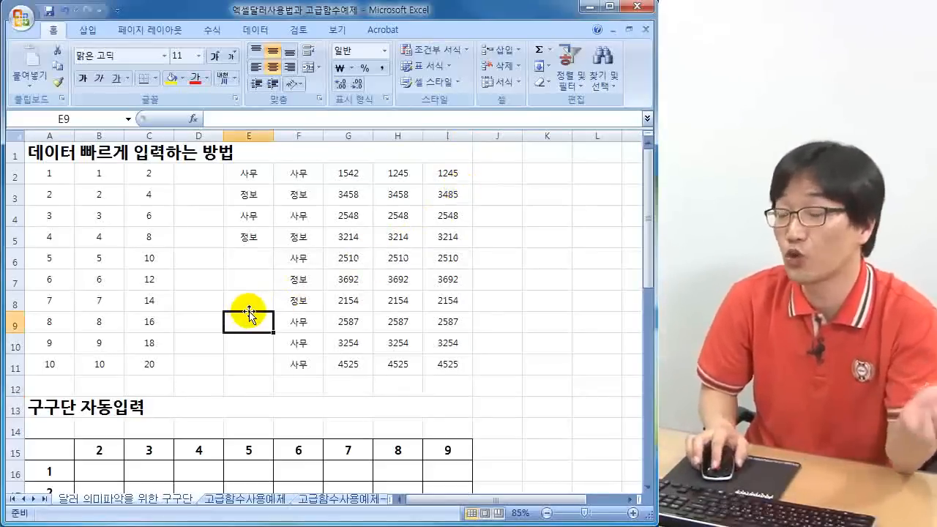
{"action": "scroll", "coordinate": [249, 314], "scroll_direction": "down", "scroll_amount": 1}
{"action": "scroll", "coordinate": [249, 314], "scroll_direction": "down", "scroll_amount": 3}
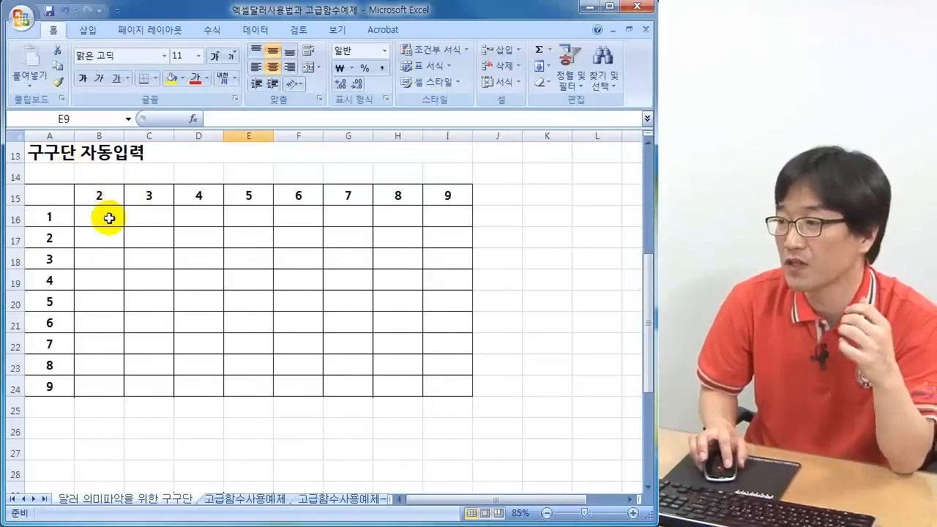
{"action": "left_click", "coordinate": [109, 216]}
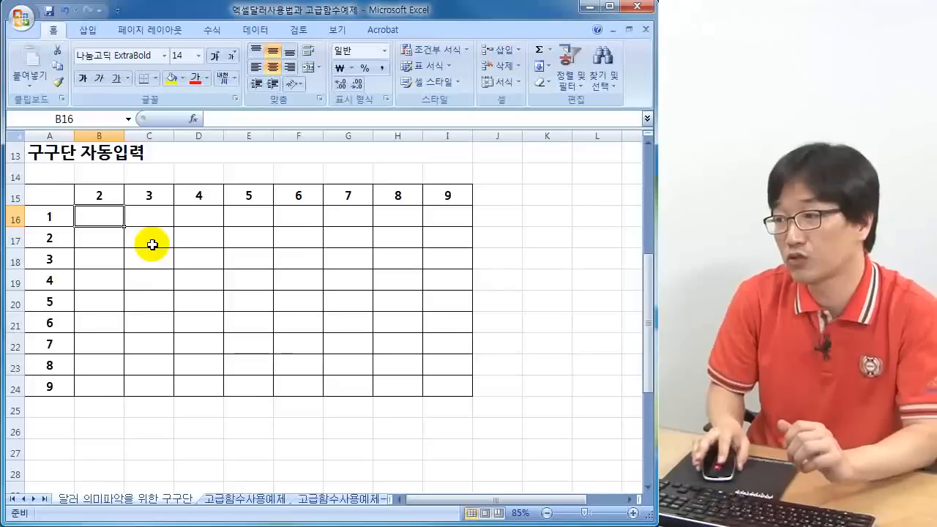
{"action": "left_click", "coordinate": [111, 195]}
{"action": "left_click", "coordinate": [46, 220]}
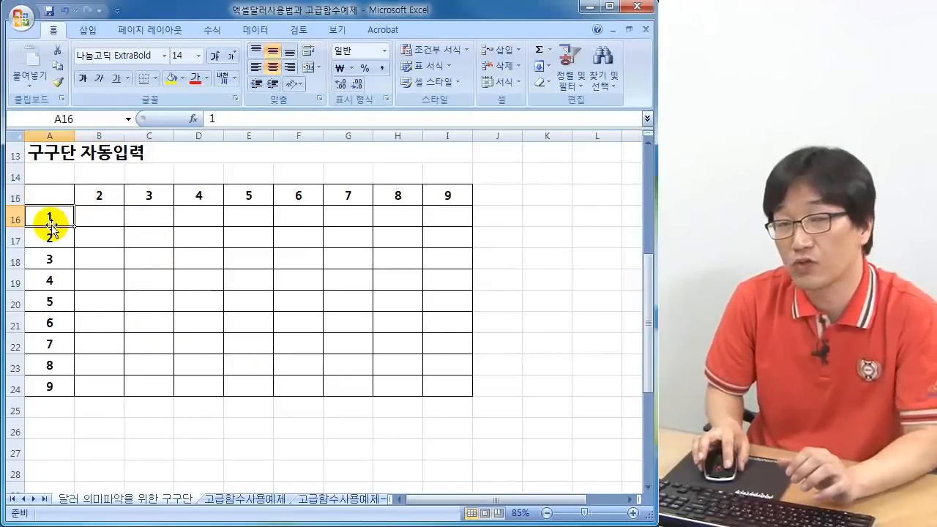
{"action": "left_click", "coordinate": [90, 214]}
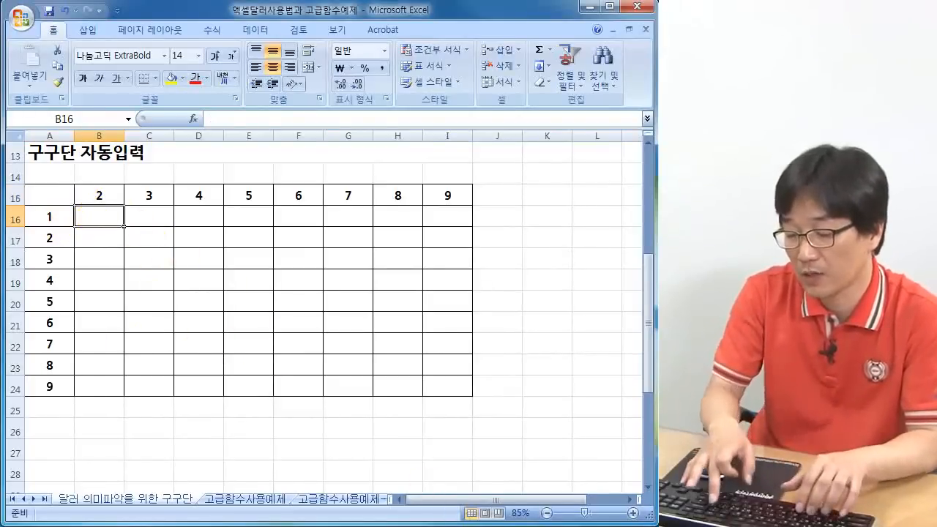
{"action": "type", "text": "="}
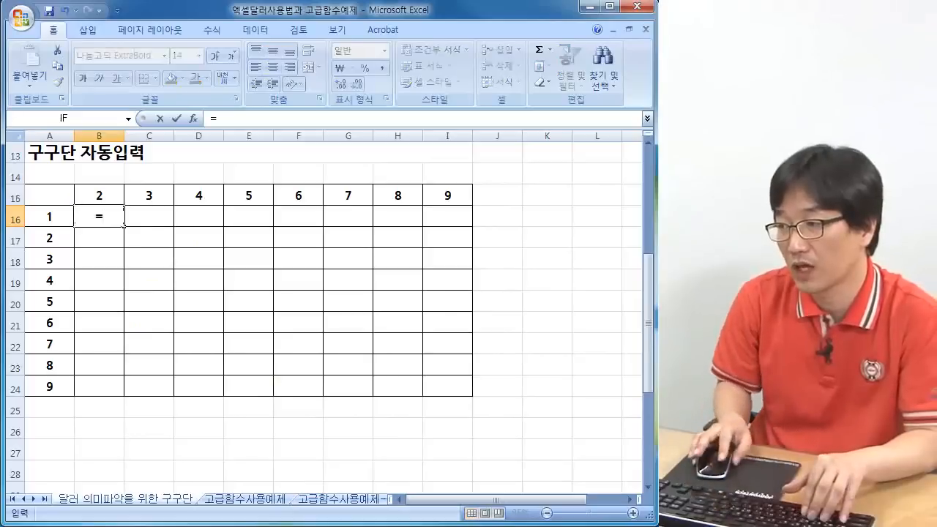
{"action": "left_click", "coordinate": [104, 193]}
{"action": "type", "text": "*"}
{"action": "left_click", "coordinate": [42, 238]}
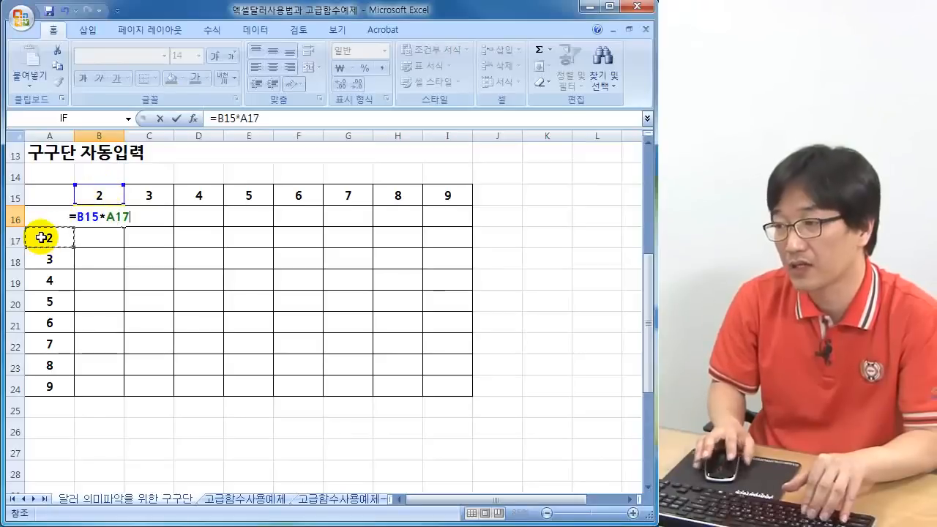
{"action": "key", "text": "Return"}
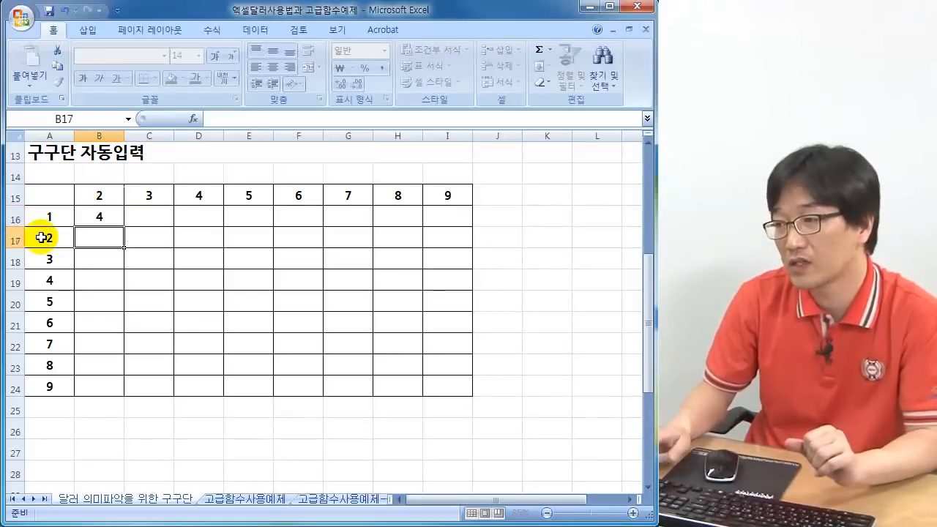
- Correct the formula in B16 to =B15*A16 so that it multiplies the table's first column and row headings
{"action": "left_click", "coordinate": [97, 212]}
{"action": "left_click", "coordinate": [111, 191]}
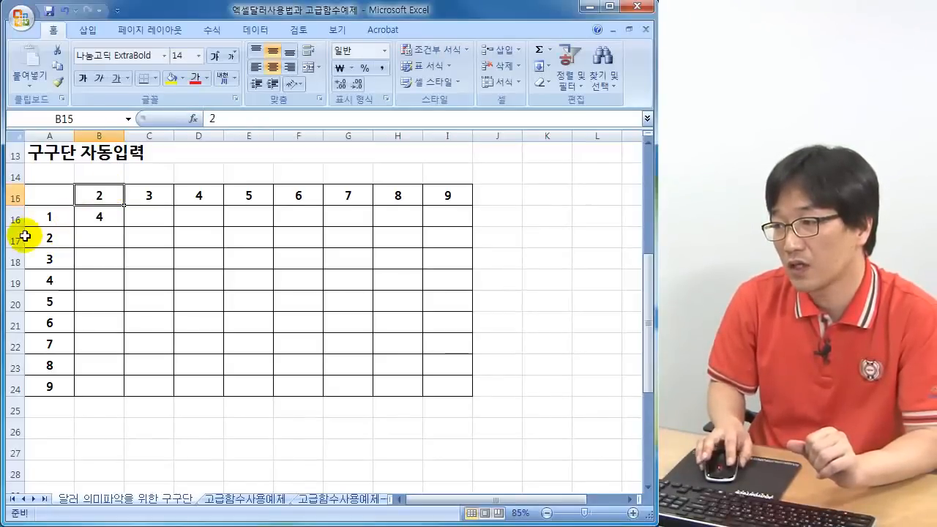
{"action": "left_click", "coordinate": [33, 212]}
{"action": "left_click", "coordinate": [96, 218]}
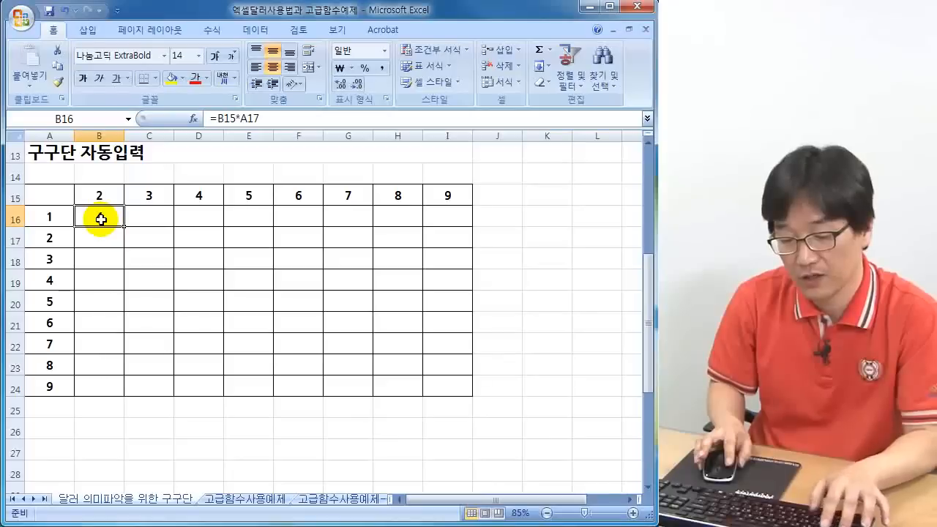
{"action": "double_click", "coordinate": [93, 217]}
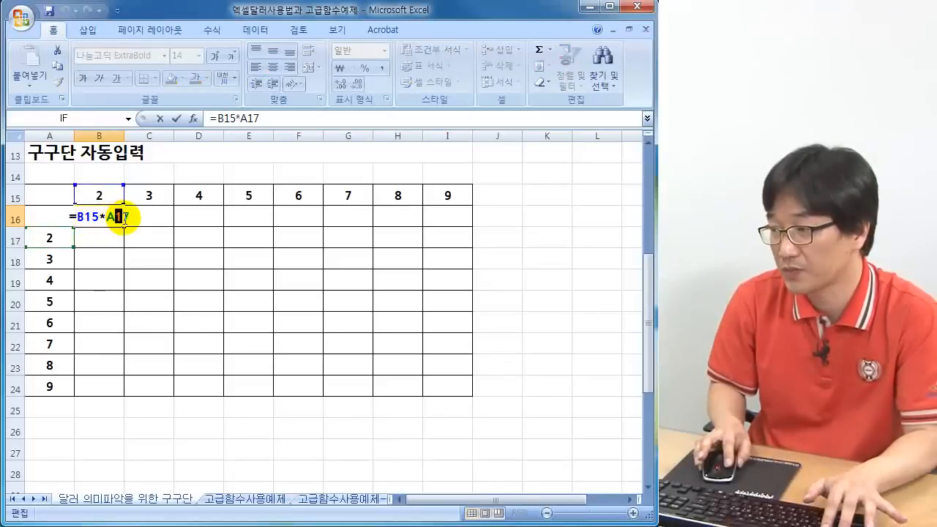
{"action": "left_click_drag", "start_coordinate": [106, 217], "coordinate": [143, 217]}
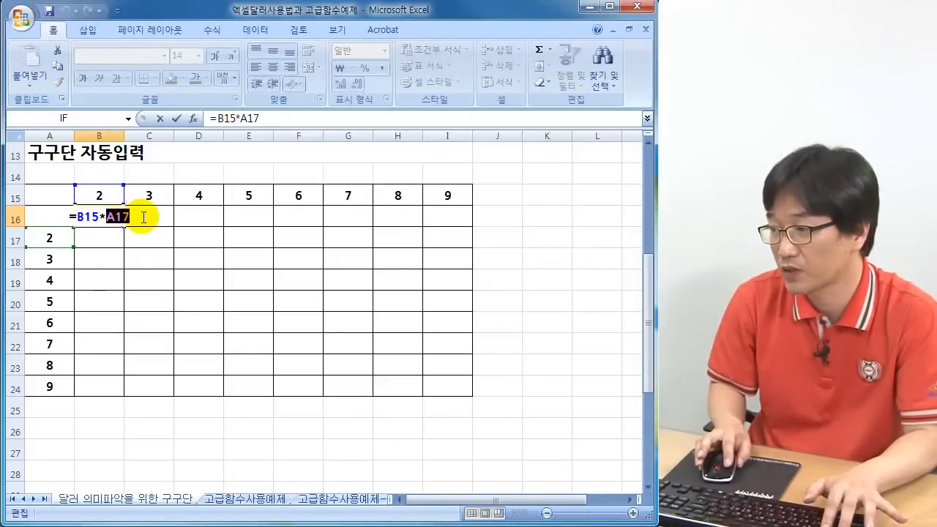
{"action": "left_click", "coordinate": [44, 237]}
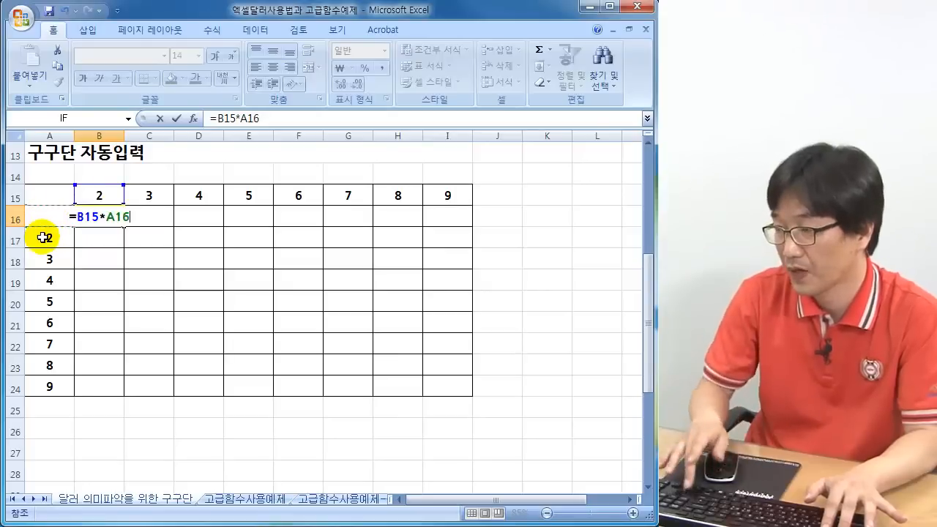
{"action": "key", "text": "Up"}
{"action": "key", "text": "Return"}
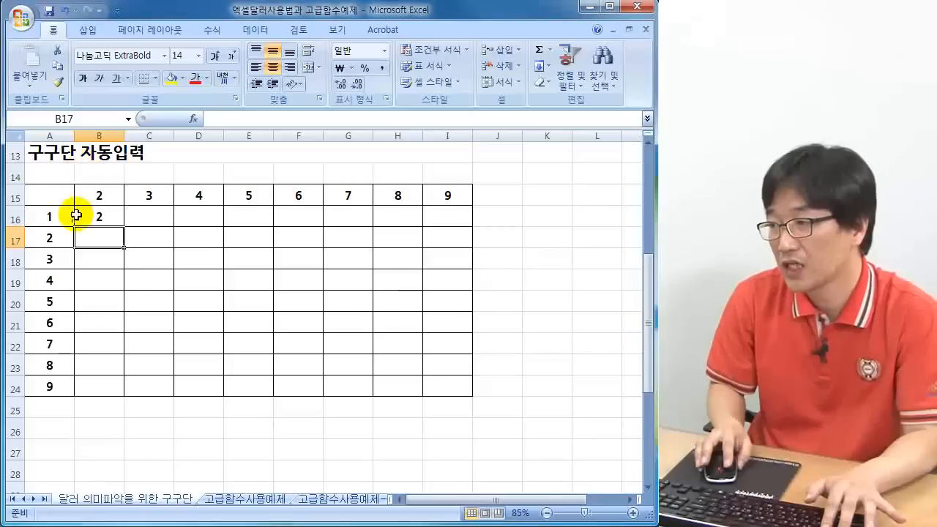
- Try filling the relative formula from B16 across to I16 and down to row 24, and clear B16:I24
{"action": "left_click", "coordinate": [105, 213]}
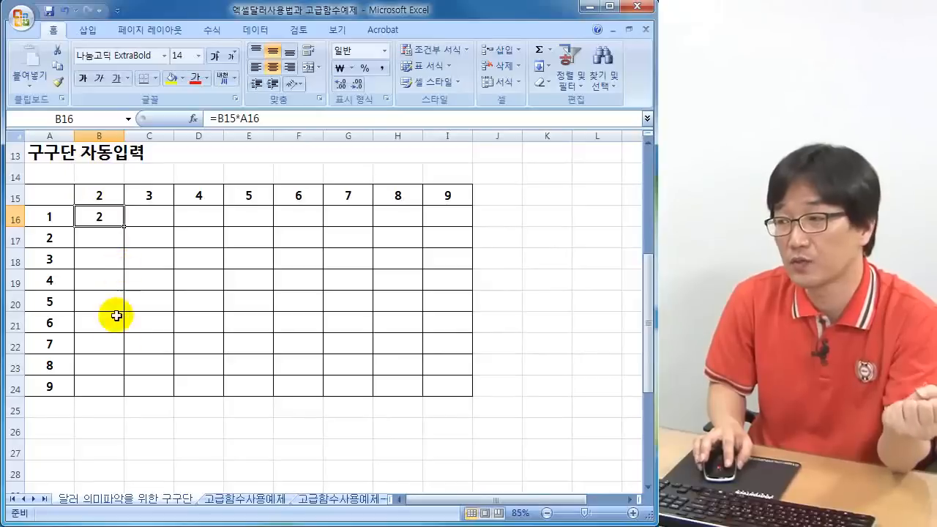
{"action": "left_click_drag", "start_coordinate": [124, 225], "coordinate": [461, 228]}
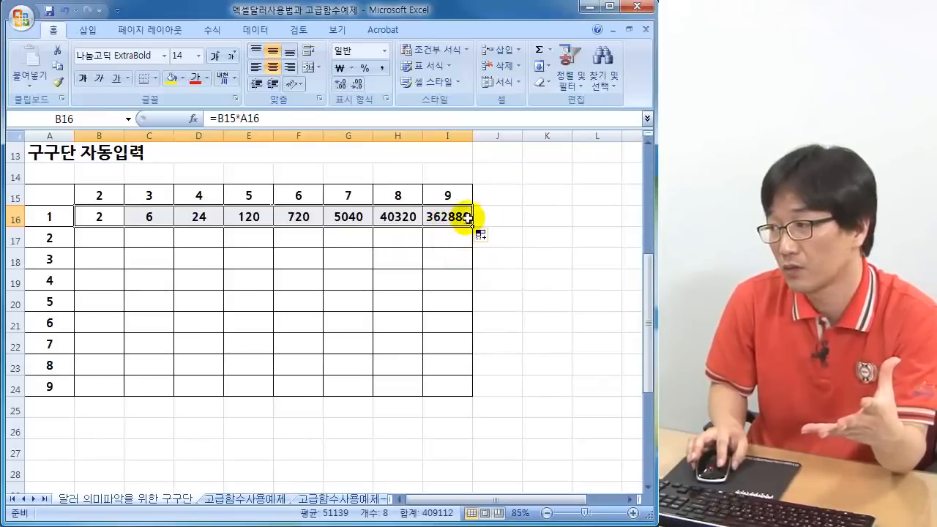
{"action": "left_click_drag", "start_coordinate": [472, 226], "coordinate": [452, 393]}
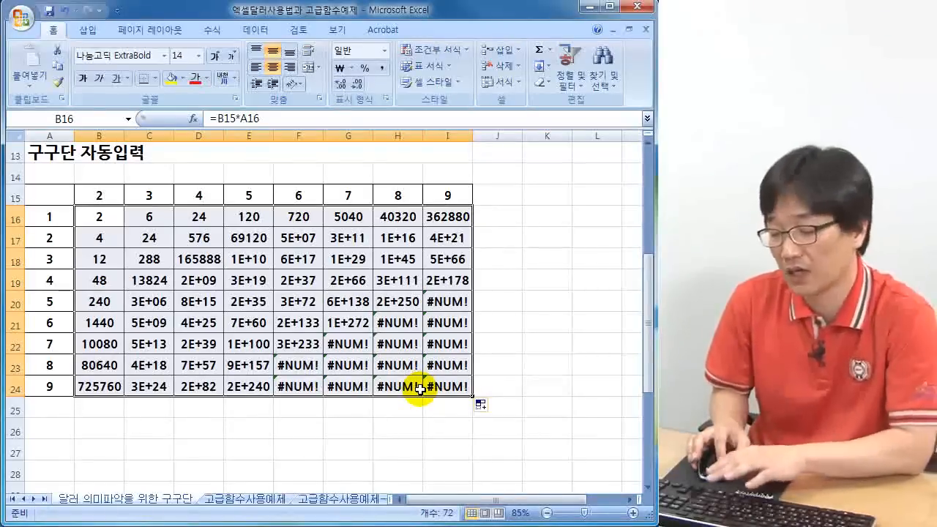
{"action": "key", "text": "Delete"}
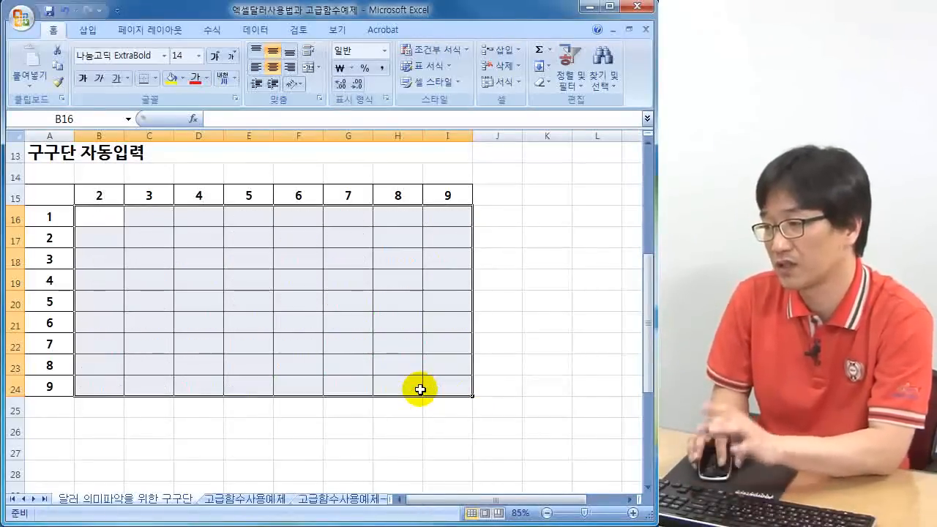
- Begin a formula in B16 that multiplies heading cell B15 by heading cell A16
{"action": "left_click", "coordinate": [114, 218]}
{"action": "type", "text": "="}
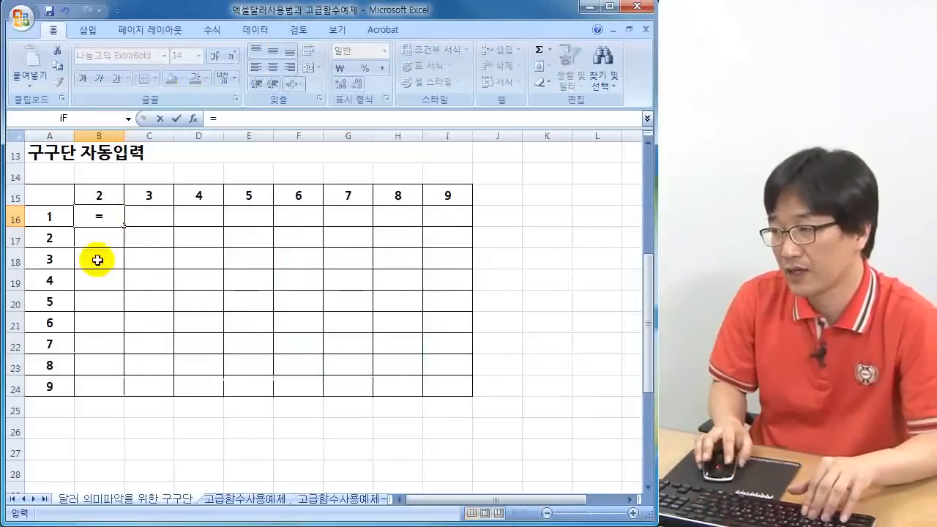
{"action": "left_click", "coordinate": [97, 191]}
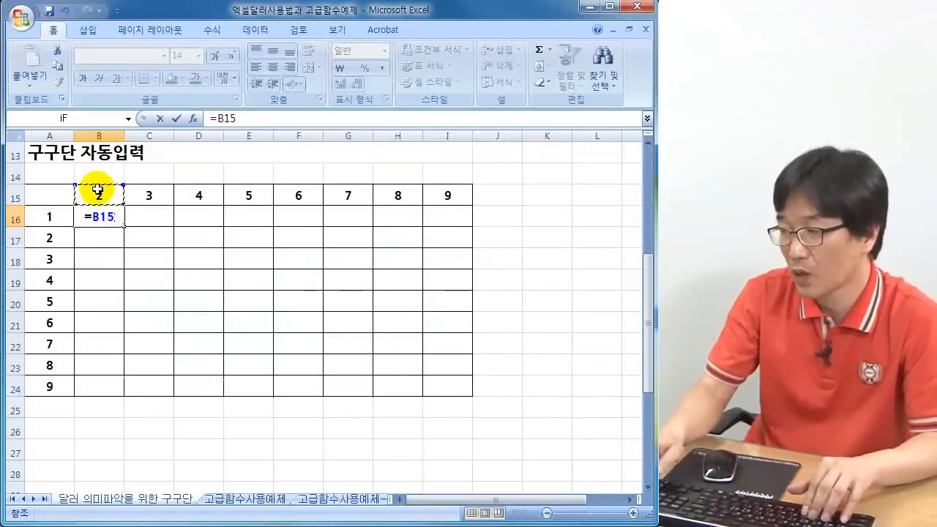
{"action": "type", "text": "*"}
{"action": "left_click", "coordinate": [41, 220]}
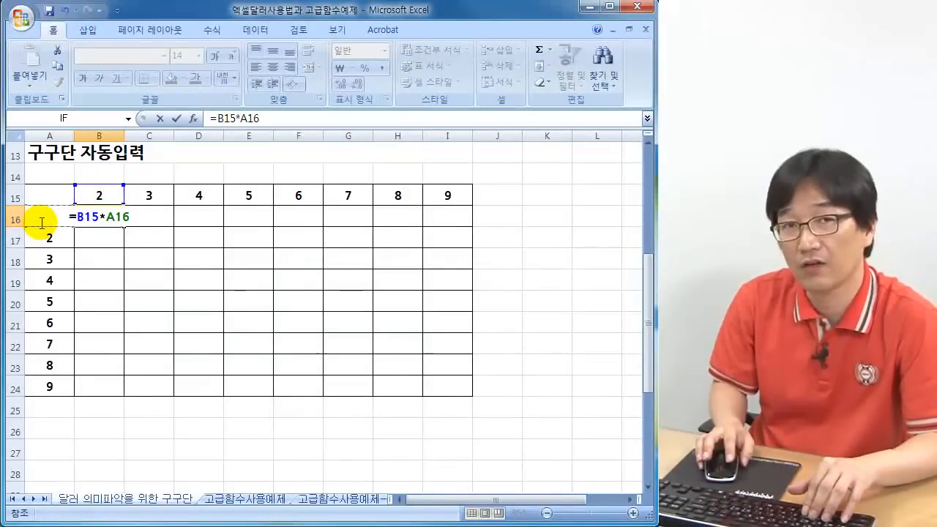
- Lock the references so B16 holds =B$15*$A16, and fill the formula through the table range B16:I24
{"action": "left_click_drag", "start_coordinate": [78, 218], "coordinate": [98, 220]}
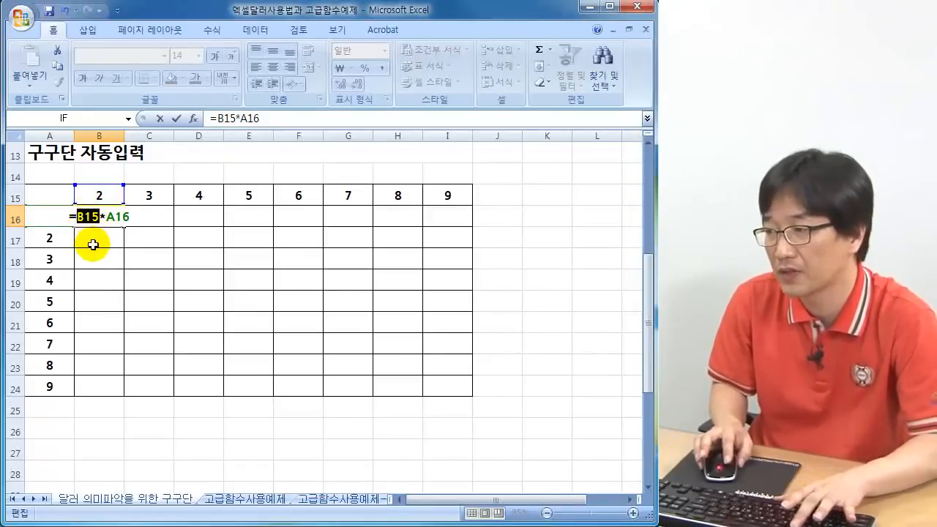
{"action": "key", "text": "F4"}
{"action": "key", "text": "F4"}
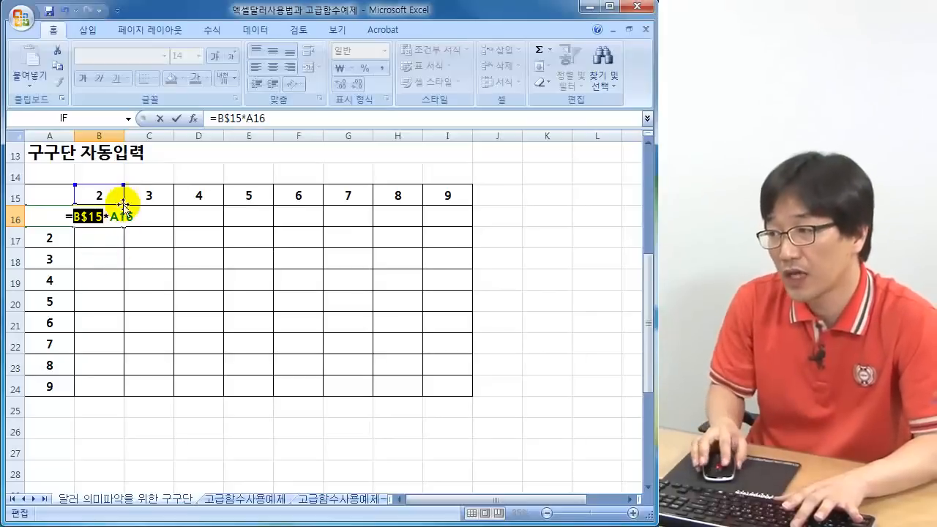
{"action": "left_click_drag", "start_coordinate": [111, 218], "coordinate": [132, 218]}
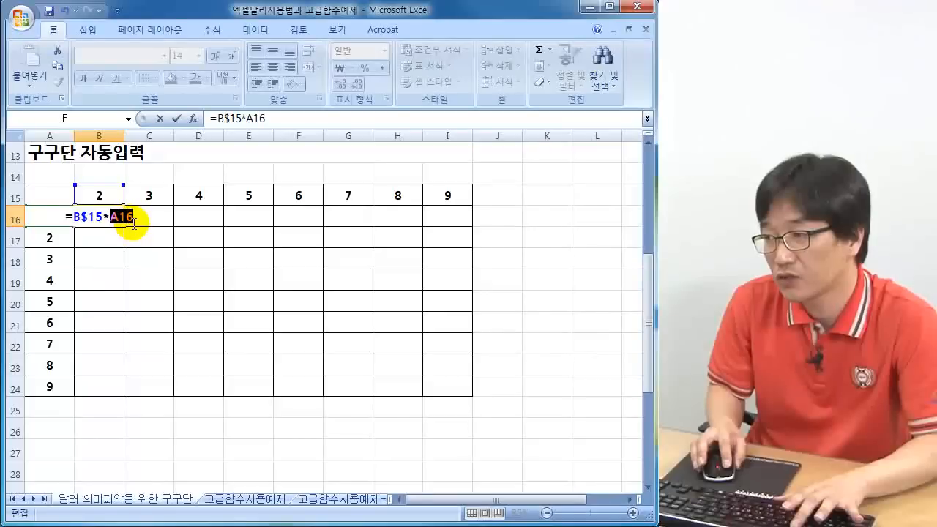
{"action": "key", "text": "F4"}
{"action": "key", "text": "F4"}
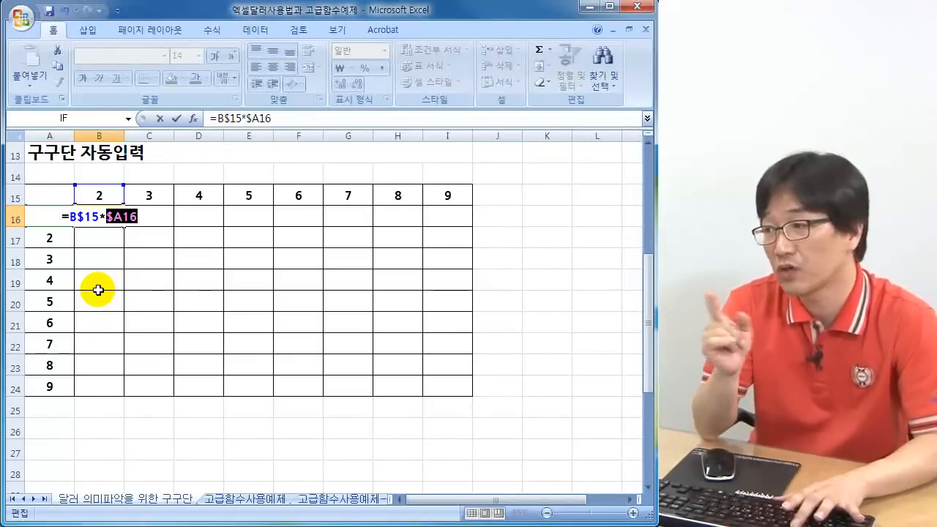
{"action": "key", "text": "Return"}
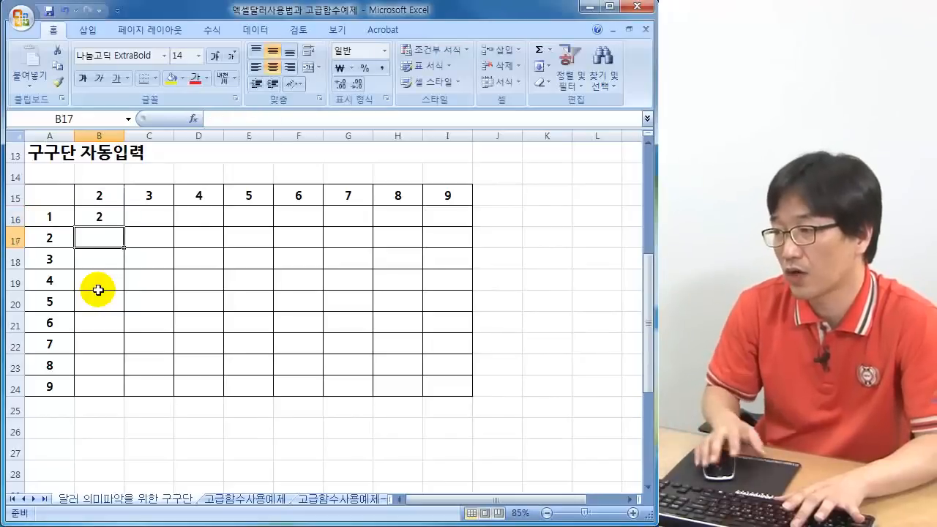
{"action": "left_click", "coordinate": [108, 214]}
{"action": "left_click_drag", "start_coordinate": [118, 223], "coordinate": [464, 392]}
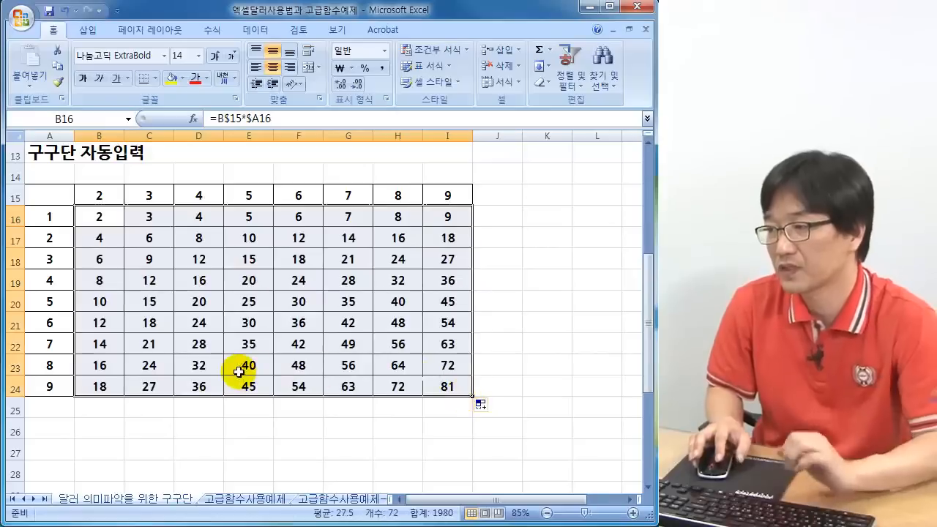
- Examine the filled formula in I24, and open the formula in B16 to show its references
{"action": "left_click", "coordinate": [457, 386]}
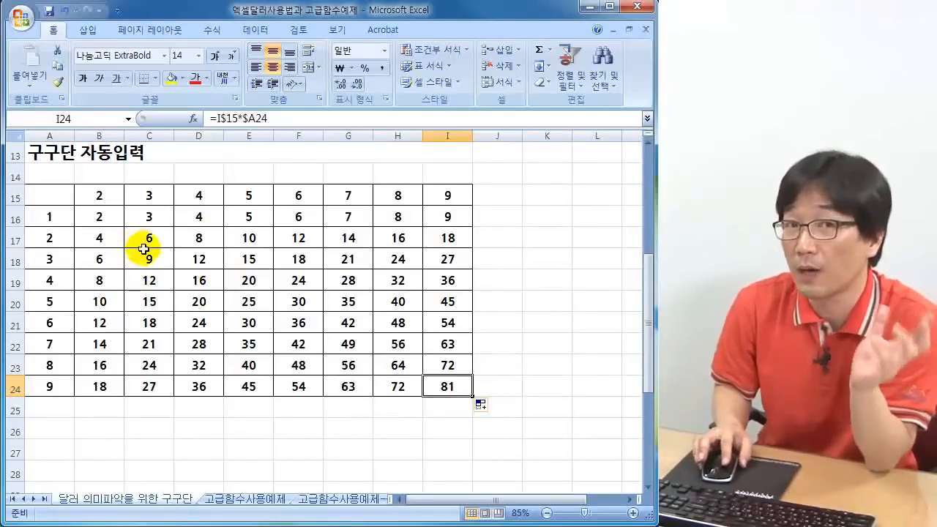
{"action": "left_click", "coordinate": [98, 214]}
{"action": "key", "text": "F2"}
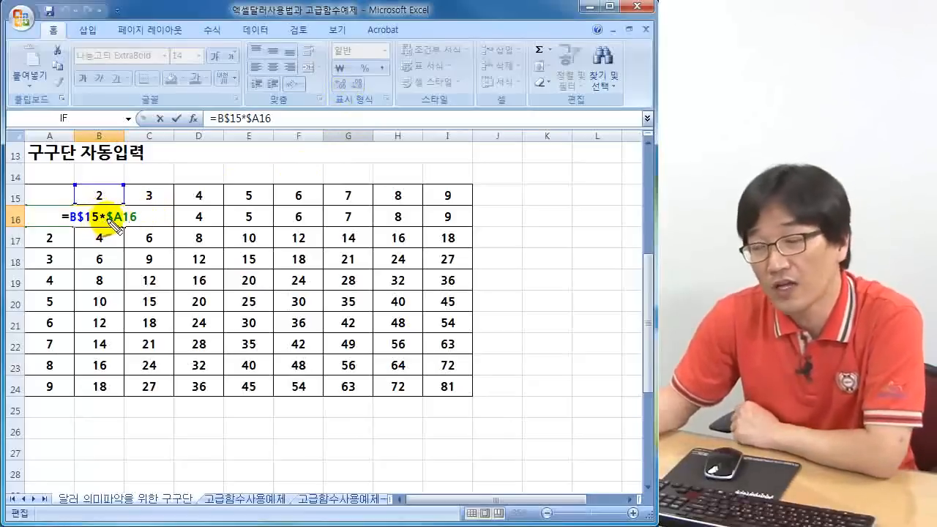
- Circle B$15 in the open formula and heading cell B15, and draw arrows rightward and downward from B16
{"action": "mouse_move", "coordinate": [71, 221]}
{"action": "left_mouse_down"}
{"action": "mouse_move", "coordinate": [98, 225]}
{"action": "mouse_move", "coordinate": [85, 207]}
{"action": "mouse_move", "coordinate": [78, 228]}
{"action": "left_mouse_up"}
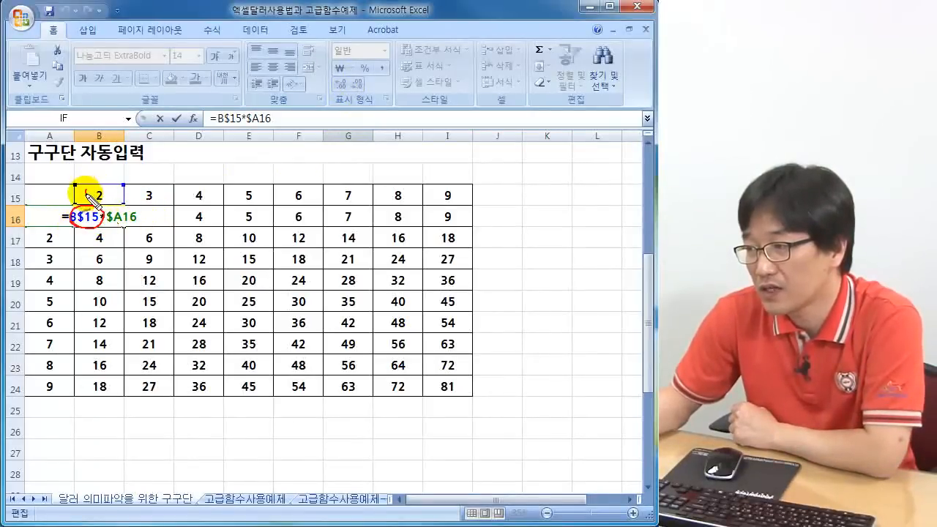
{"action": "mouse_move", "coordinate": [114, 187]}
{"action": "left_mouse_down"}
{"action": "mouse_move", "coordinate": [102, 170]}
{"action": "mouse_move", "coordinate": [81, 192]}
{"action": "mouse_move", "coordinate": [109, 196]}
{"action": "left_mouse_up"}
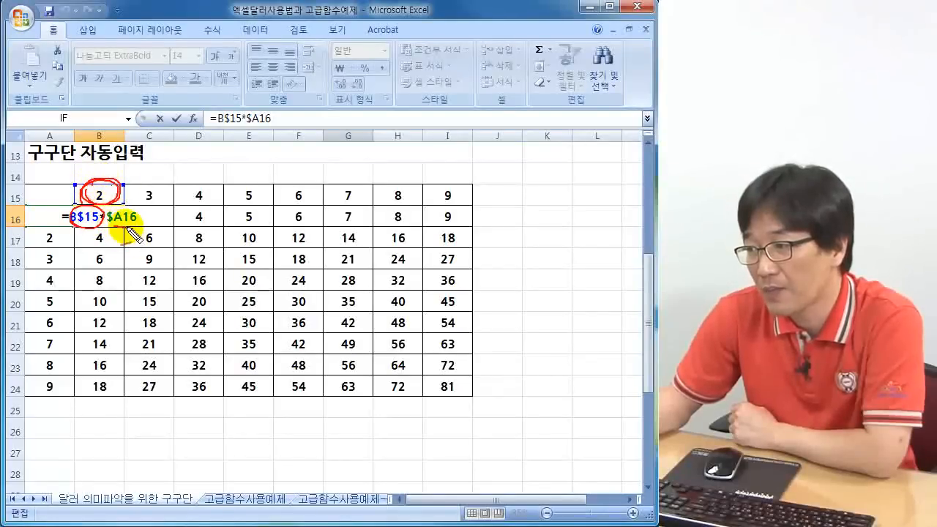
{"action": "mouse_move", "coordinate": [123, 224]}
{"action": "left_mouse_down"}
{"action": "mouse_move", "coordinate": [134, 233]}
{"action": "mouse_move", "coordinate": [180, 227]}
{"action": "left_mouse_up"}
{"action": "mouse_move", "coordinate": [123, 228]}
{"action": "left_mouse_down"}
{"action": "mouse_move", "coordinate": [120, 282]}
{"action": "mouse_move", "coordinate": [135, 273]}
{"action": "left_mouse_up"}
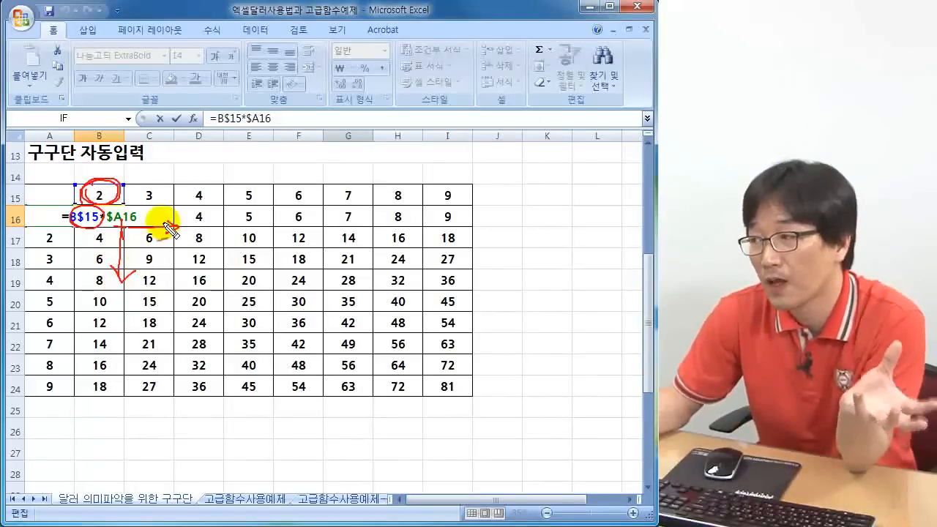
- Handwrite A1 beside the table with 2, 3, 4 running downward and B, C running rightward
{"action": "mouse_move", "coordinate": [533, 185]}
{"action": "left_mouse_down"}
{"action": "mouse_move", "coordinate": [539, 167]}
{"action": "mouse_move", "coordinate": [547, 185]}
{"action": "mouse_move", "coordinate": [575, 193]}
{"action": "mouse_move", "coordinate": [587, 232]}
{"action": "left_mouse_up"}
{"action": "mouse_move", "coordinate": [587, 233]}
{"action": "left_mouse_down"}
{"action": "mouse_move", "coordinate": [592, 221]}
{"action": "mouse_move", "coordinate": [564, 262]}
{"action": "left_mouse_up"}
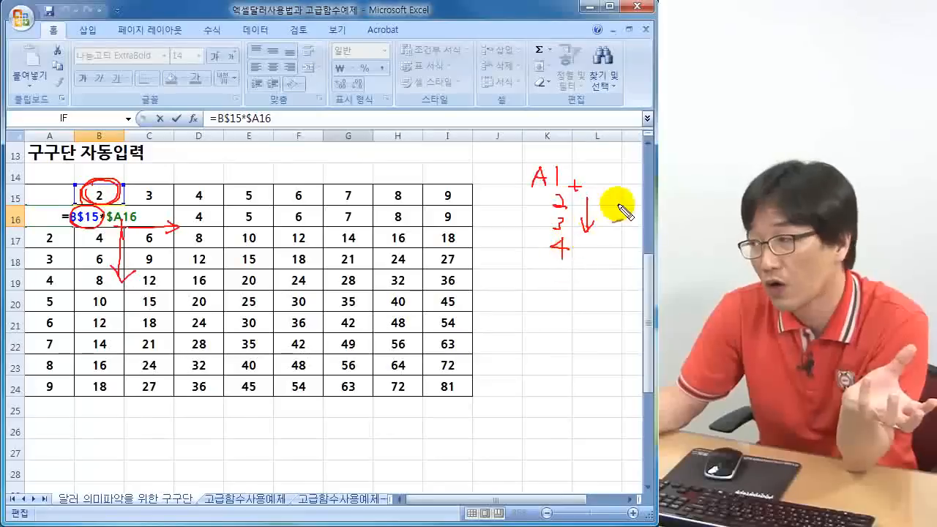
{"action": "left_click_drag", "start_coordinate": [607, 174], "coordinate": [607, 186]}
{"action": "left_click_drag", "start_coordinate": [584, 148], "coordinate": [585, 163]}
{"action": "mouse_move", "coordinate": [585, 148]}
{"action": "left_mouse_down"}
{"action": "mouse_move", "coordinate": [585, 162]}
{"action": "mouse_move", "coordinate": [626, 160]}
{"action": "left_mouse_up"}
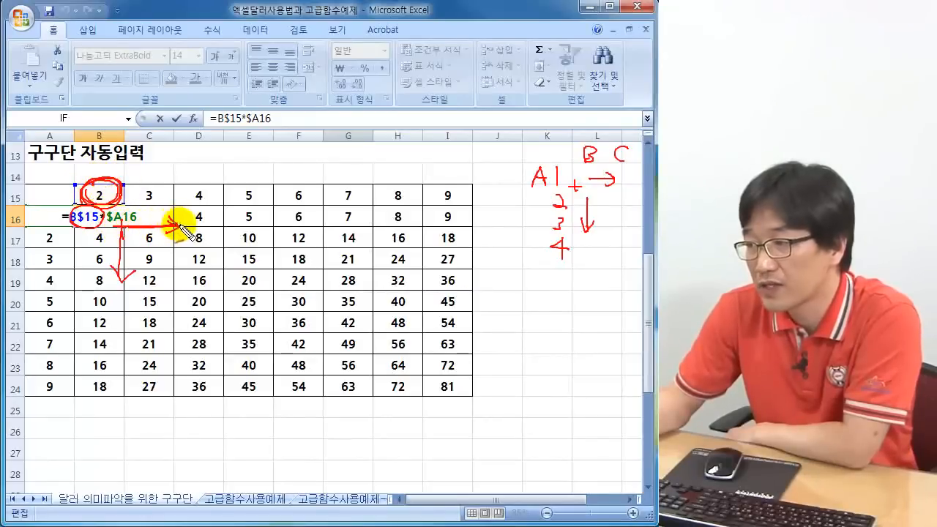
- Annotate the heading row with column letters B and C, circle row numbers 15 to 17, draw arcs across the columns, and erase the ink
{"action": "mouse_move", "coordinate": [130, 185]}
{"action": "left_mouse_down"}
{"action": "mouse_move", "coordinate": [167, 183]}
{"action": "mouse_move", "coordinate": [178, 194]}
{"action": "mouse_move", "coordinate": [144, 184]}
{"action": "left_mouse_up"}
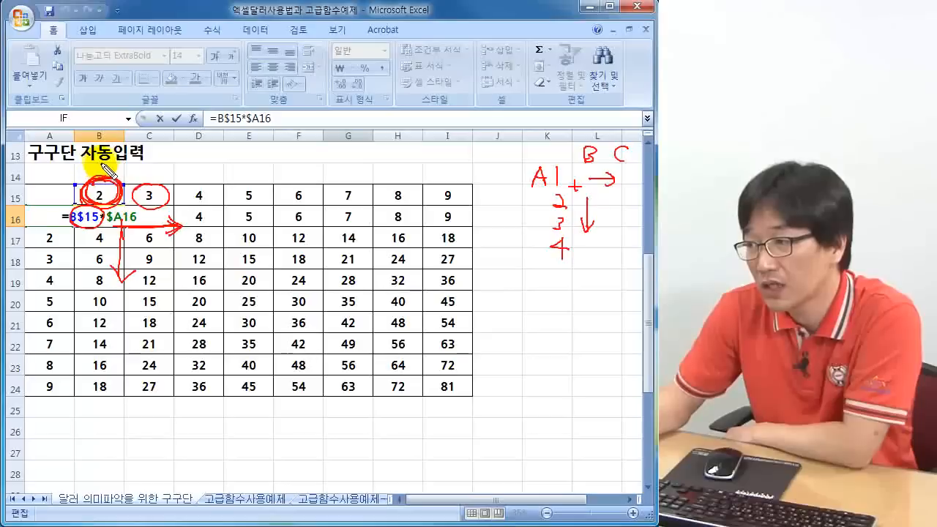
{"action": "mouse_move", "coordinate": [163, 166]}
{"action": "left_mouse_down"}
{"action": "mouse_move", "coordinate": [147, 178]}
{"action": "mouse_move", "coordinate": [167, 183]}
{"action": "mouse_move", "coordinate": [94, 194]}
{"action": "left_mouse_up"}
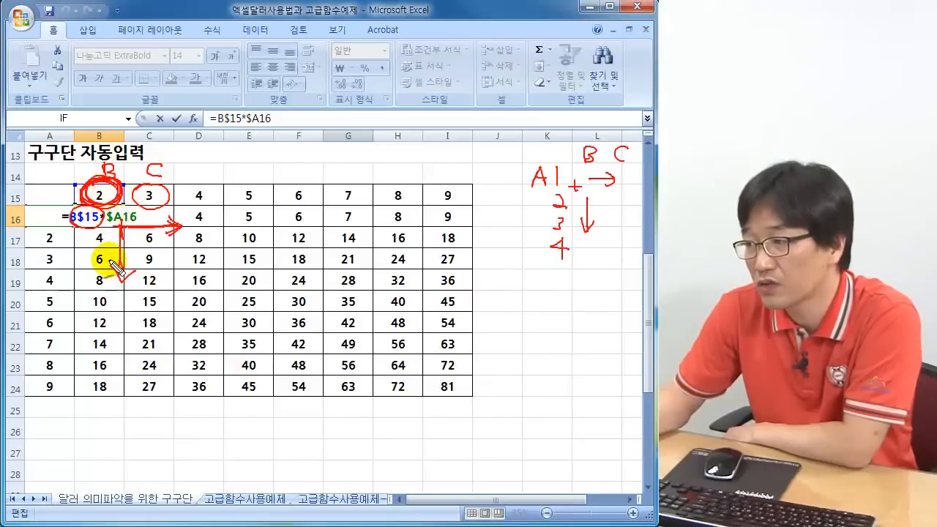
{"action": "mouse_move", "coordinate": [35, 196]}
{"action": "left_mouse_down"}
{"action": "mouse_move", "coordinate": [18, 195]}
{"action": "mouse_move", "coordinate": [14, 248]}
{"action": "left_mouse_up"}
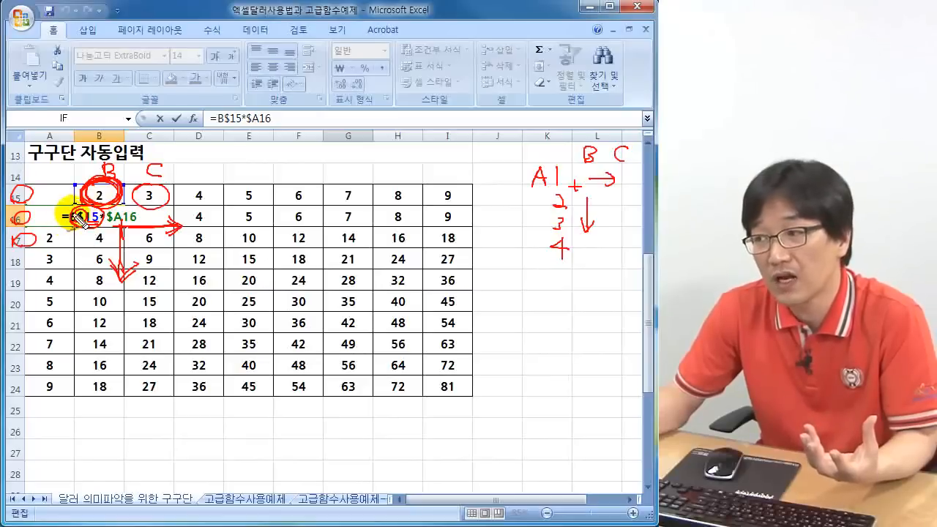
{"action": "left_click_drag", "start_coordinate": [140, 162], "coordinate": [249, 167]}
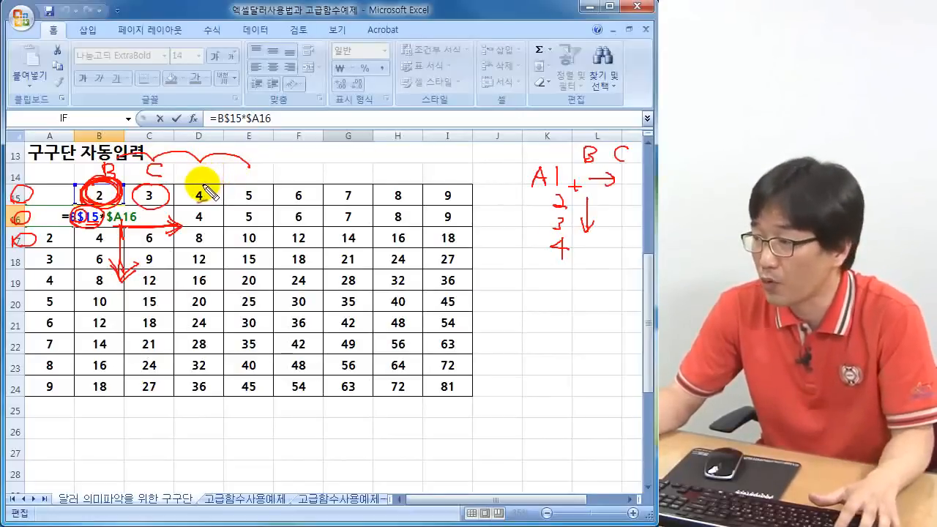
{"action": "key", "text": "Escape"}
- Circle $A16 in the open formula and cell A16, and draw fill-direction arrows rightward and downward from B16
{"action": "mouse_move", "coordinate": [108, 227]}
{"action": "left_mouse_down"}
{"action": "mouse_move", "coordinate": [139, 215]}
{"action": "mouse_move", "coordinate": [128, 208]}
{"action": "left_mouse_up"}
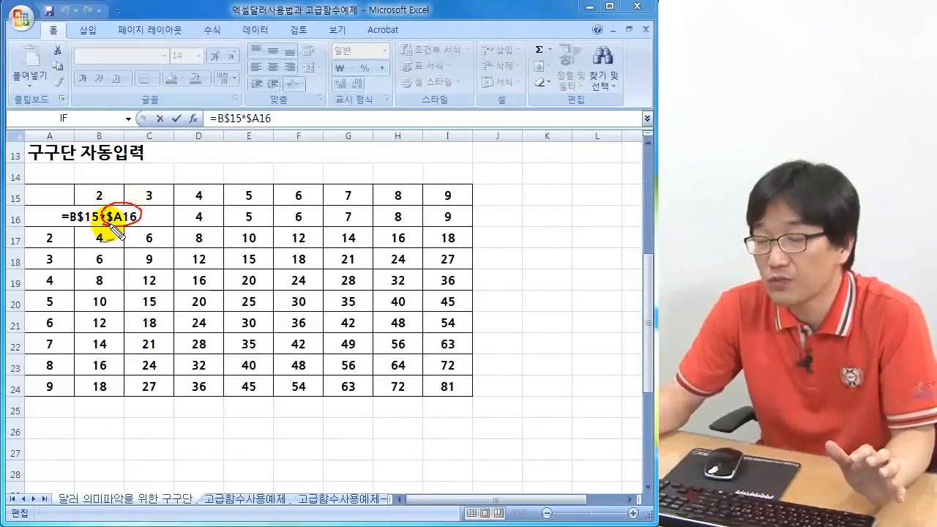
{"action": "mouse_move", "coordinate": [40, 208]}
{"action": "left_mouse_down"}
{"action": "mouse_move", "coordinate": [21, 220]}
{"action": "mouse_move", "coordinate": [52, 225]}
{"action": "mouse_move", "coordinate": [45, 211]}
{"action": "left_mouse_up"}
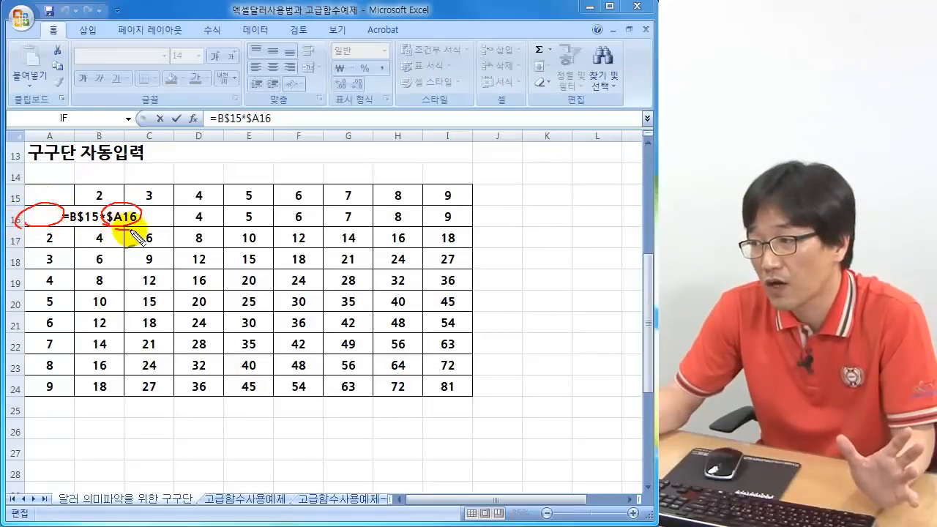
{"action": "mouse_move", "coordinate": [124, 236]}
{"action": "left_mouse_down"}
{"action": "mouse_move", "coordinate": [137, 268]}
{"action": "mouse_move", "coordinate": [174, 230]}
{"action": "left_mouse_up"}
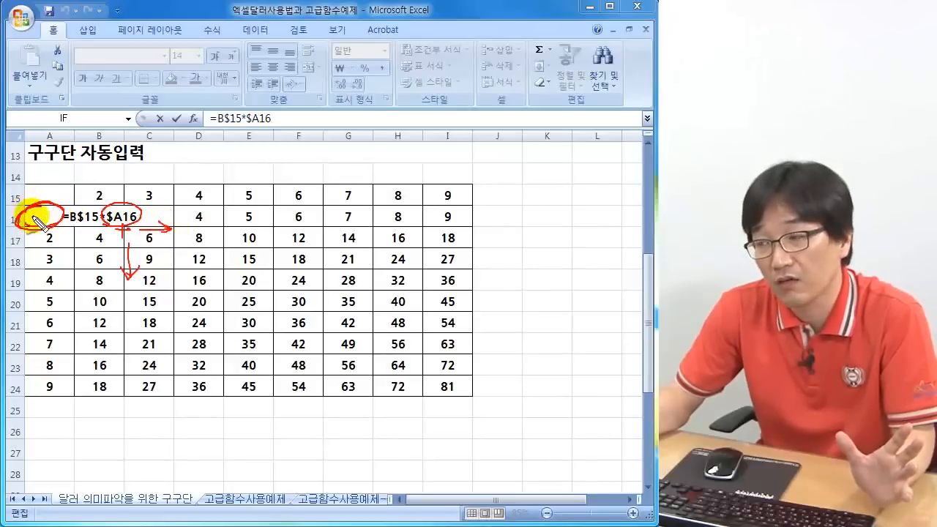
{"action": "left_click_drag", "start_coordinate": [123, 226], "coordinate": [126, 279]}
{"action": "mouse_move", "coordinate": [116, 263]}
{"action": "left_mouse_down"}
{"action": "mouse_move", "coordinate": [125, 280]}
{"action": "mouse_move", "coordinate": [138, 268]}
{"action": "left_mouse_up"}
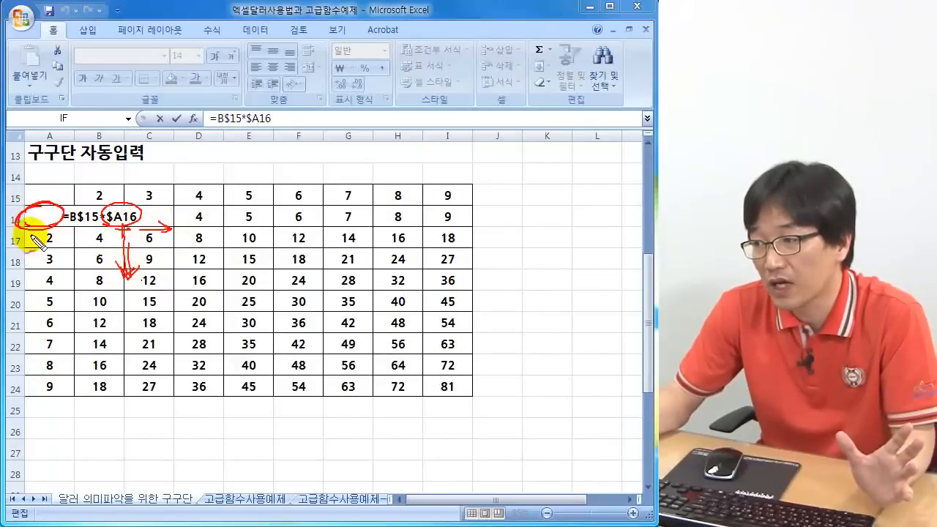
- Mark rows 17 to 20 and their headings, draw column arcs, circle the product in I24, and erase the ink
{"action": "mouse_move", "coordinate": [21, 236]}
{"action": "left_mouse_down"}
{"action": "mouse_move", "coordinate": [13, 257]}
{"action": "mouse_move", "coordinate": [24, 306]}
{"action": "left_mouse_up"}
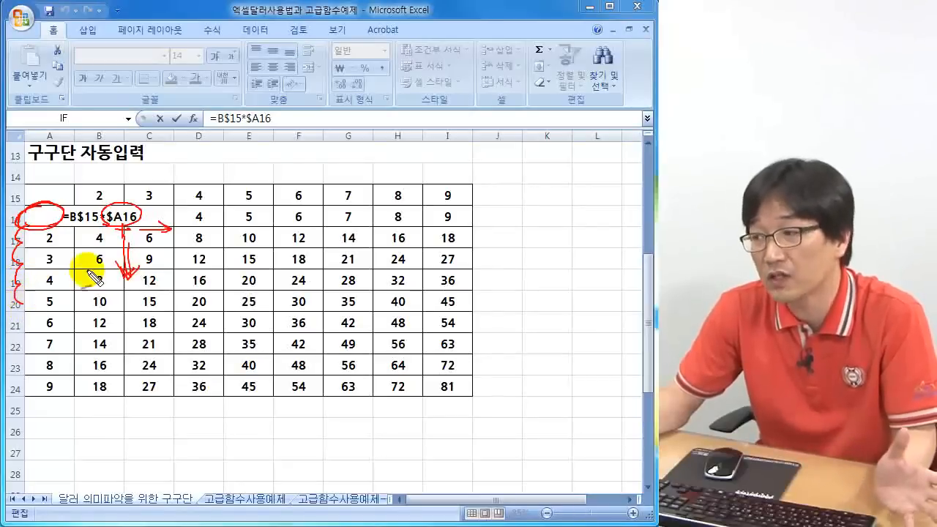
{"action": "mouse_move", "coordinate": [63, 256]}
{"action": "left_mouse_down"}
{"action": "mouse_move", "coordinate": [71, 256]}
{"action": "mouse_move", "coordinate": [73, 297]}
{"action": "left_mouse_up"}
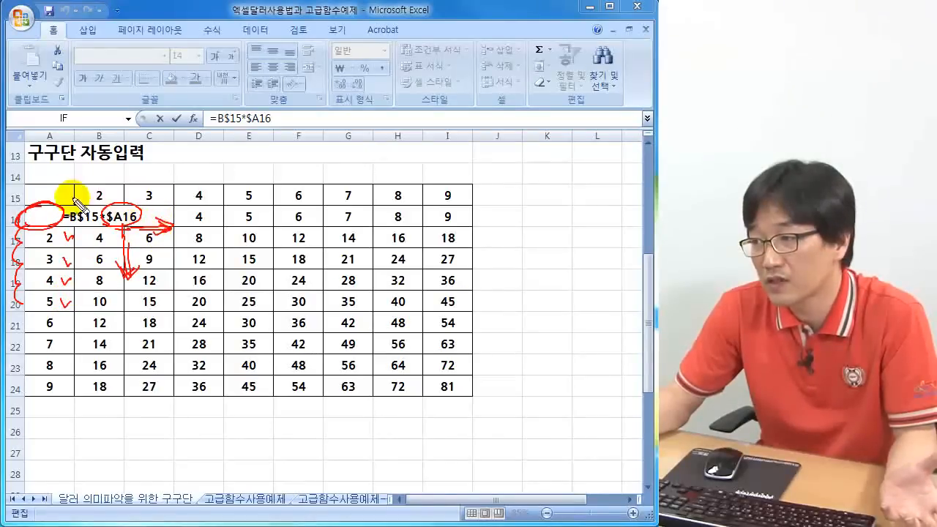
{"action": "mouse_move", "coordinate": [54, 199]}
{"action": "left_mouse_down"}
{"action": "mouse_move", "coordinate": [106, 177]}
{"action": "mouse_move", "coordinate": [183, 175]}
{"action": "mouse_move", "coordinate": [209, 200]}
{"action": "left_mouse_up"}
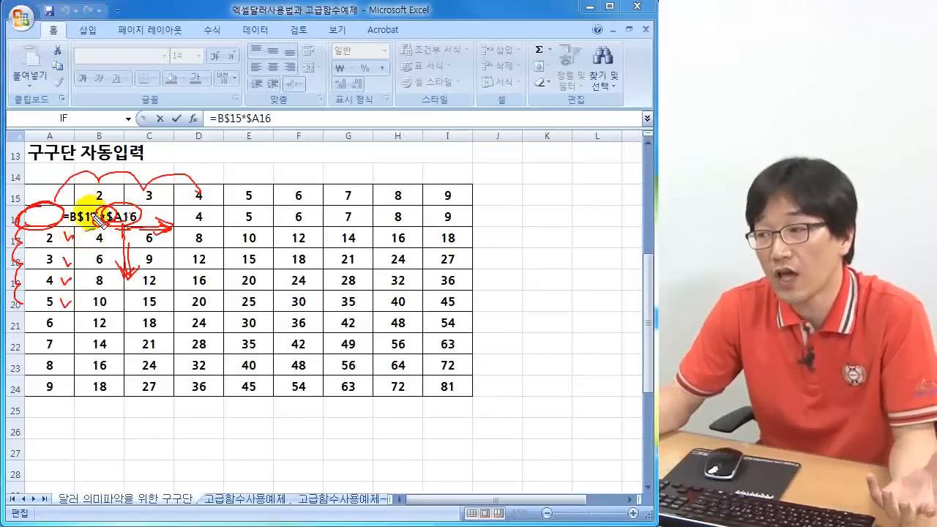
{"action": "mouse_move", "coordinate": [438, 397]}
{"action": "left_mouse_down"}
{"action": "mouse_move", "coordinate": [472, 391]}
{"action": "mouse_move", "coordinate": [437, 395]}
{"action": "mouse_move", "coordinate": [431, 387]}
{"action": "left_mouse_up"}
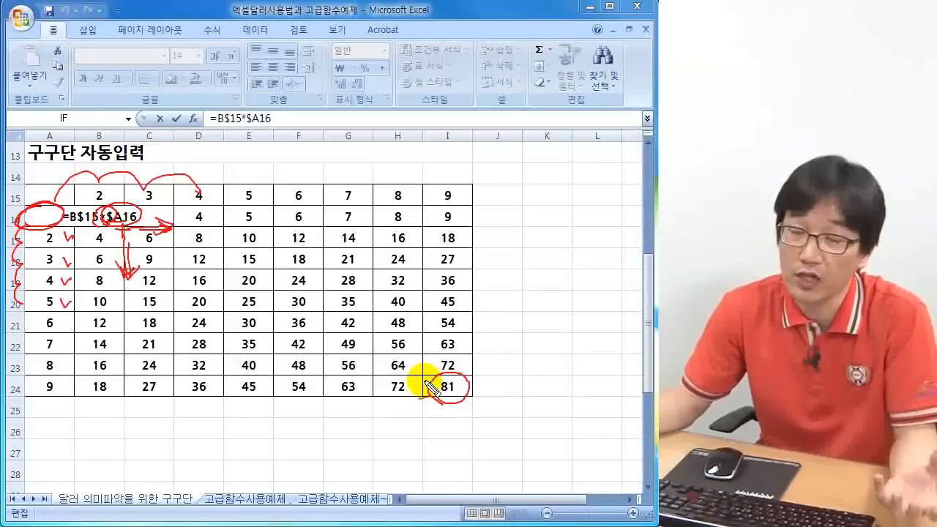
{"action": "key", "text": "e"}
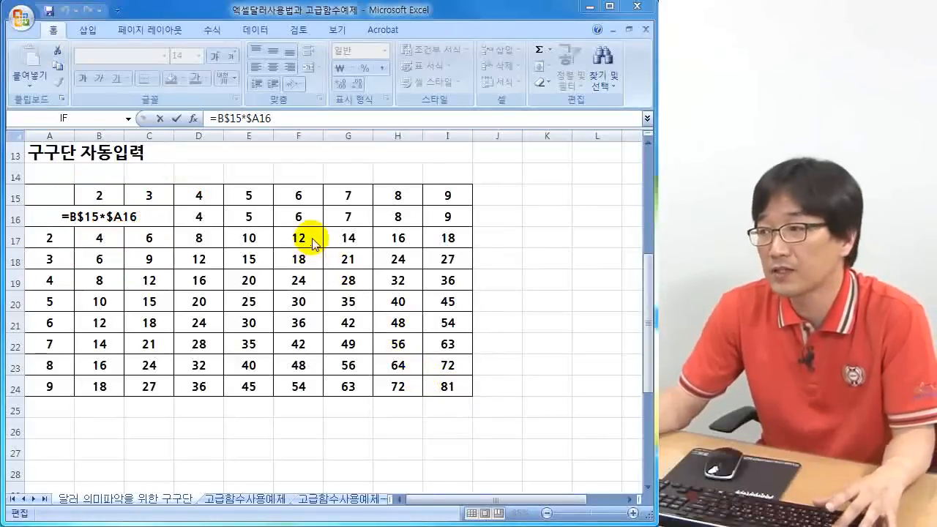
- Handwrite $A and A$1 above the table, circling the locked column letter and the locked row number
{"action": "mouse_move", "coordinate": [310, 162]}
{"action": "left_mouse_down"}
{"action": "mouse_move", "coordinate": [284, 164]}
{"action": "mouse_move", "coordinate": [299, 169]}
{"action": "mouse_move", "coordinate": [301, 185]}
{"action": "mouse_move", "coordinate": [341, 179]}
{"action": "left_mouse_up"}
{"action": "mouse_move", "coordinate": [276, 187]}
{"action": "left_mouse_down"}
{"action": "mouse_move", "coordinate": [349, 184]}
{"action": "mouse_move", "coordinate": [346, 156]}
{"action": "mouse_move", "coordinate": [311, 188]}
{"action": "left_mouse_up"}
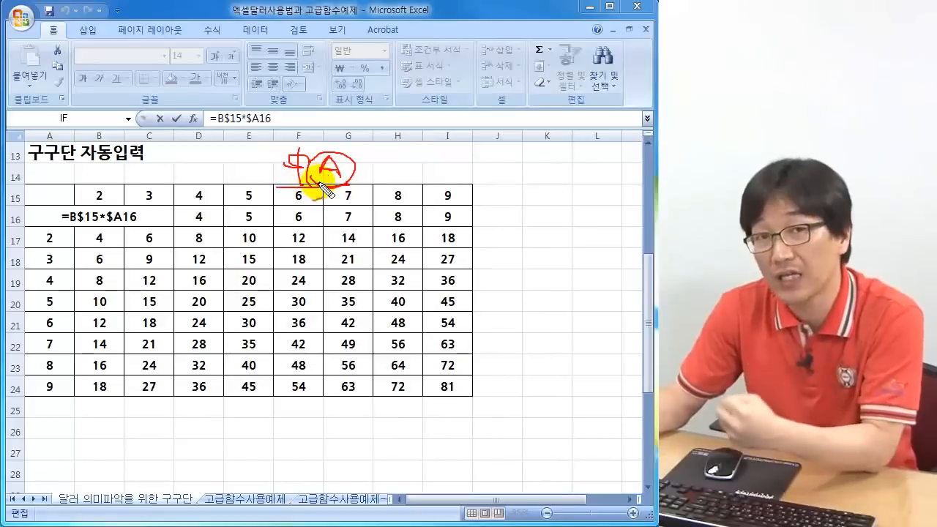
{"action": "left_click_drag", "start_coordinate": [432, 156], "coordinate": [422, 176]}
{"action": "mouse_move", "coordinate": [433, 156]}
{"action": "left_mouse_down"}
{"action": "mouse_move", "coordinate": [440, 176]}
{"action": "mouse_move", "coordinate": [482, 175]}
{"action": "mouse_move", "coordinate": [457, 177]}
{"action": "left_mouse_up"}
{"action": "mouse_move", "coordinate": [474, 179]}
{"action": "left_mouse_down"}
{"action": "mouse_move", "coordinate": [491, 183]}
{"action": "mouse_move", "coordinate": [501, 166]}
{"action": "mouse_move", "coordinate": [471, 173]}
{"action": "left_mouse_up"}
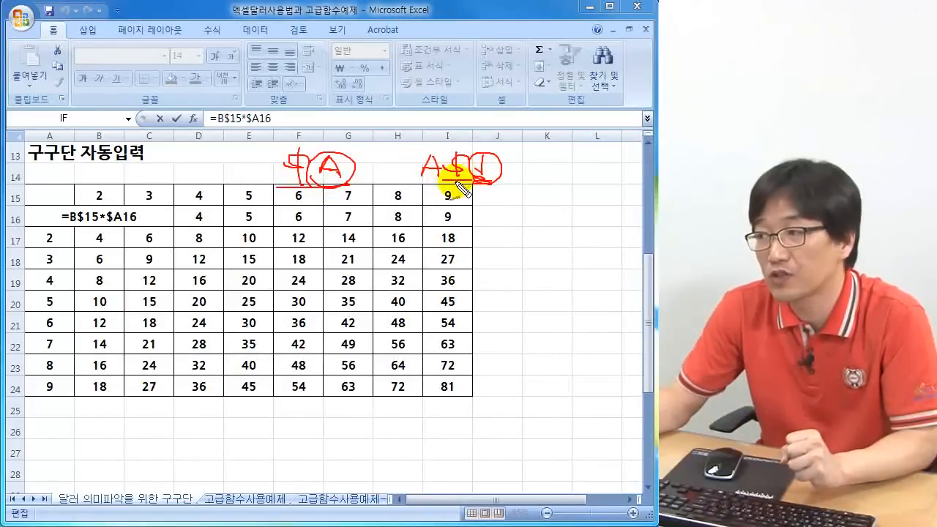
- Write 2, 3, 4 with a downward arrow below A$1, and underline both references in B16's formula
{"action": "mouse_move", "coordinate": [540, 185]}
{"action": "left_mouse_down"}
{"action": "mouse_move", "coordinate": [540, 222]}
{"action": "mouse_move", "coordinate": [549, 212]}
{"action": "left_mouse_up"}
{"action": "left_click_drag", "start_coordinate": [488, 208], "coordinate": [504, 219]}
{"action": "left_click_drag", "start_coordinate": [493, 232], "coordinate": [497, 271]}
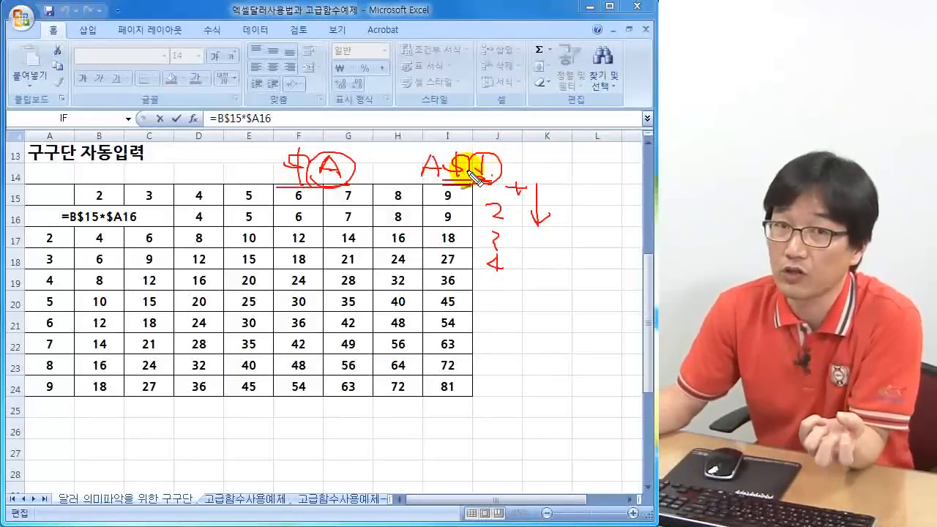
{"action": "left_click_drag", "start_coordinate": [66, 225], "coordinate": [139, 226]}
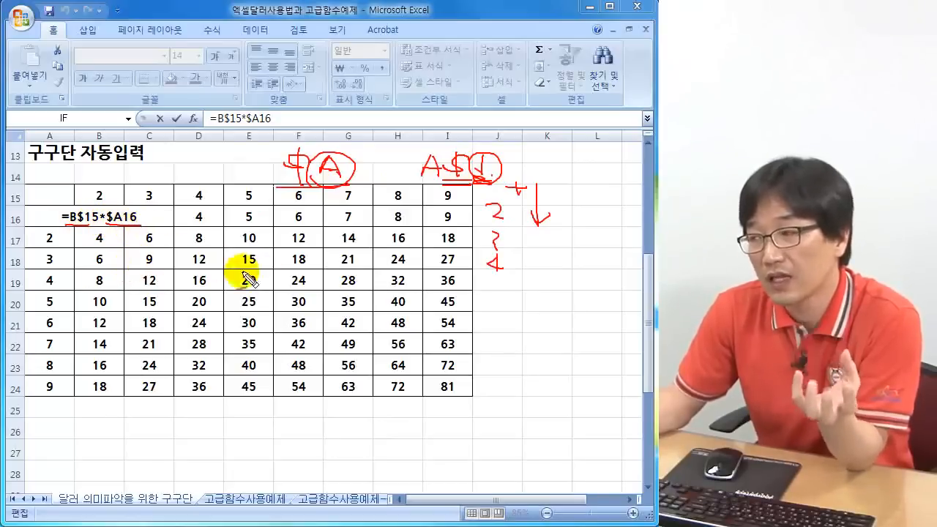
- Below the table, handwrite A1 followed by an arrow with a boxed F4 label under it
{"action": "mouse_move", "coordinate": [159, 401]}
{"action": "left_mouse_down"}
{"action": "mouse_move", "coordinate": [152, 423]}
{"action": "mouse_move", "coordinate": [169, 422]}
{"action": "left_mouse_up"}
{"action": "left_click_drag", "start_coordinate": [154, 417], "coordinate": [217, 415]}
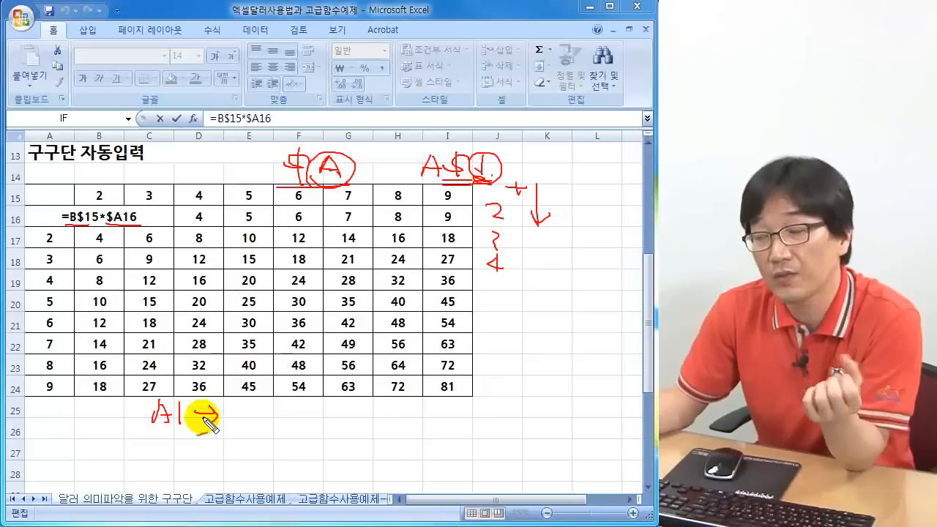
{"action": "left_click_drag", "start_coordinate": [201, 440], "coordinate": [201, 463]}
{"action": "mouse_move", "coordinate": [197, 440]}
{"action": "left_mouse_down"}
{"action": "mouse_move", "coordinate": [216, 444]}
{"action": "mouse_move", "coordinate": [204, 460]}
{"action": "mouse_move", "coordinate": [218, 461]}
{"action": "left_mouse_up"}
{"action": "mouse_move", "coordinate": [194, 438]}
{"action": "left_mouse_down"}
{"action": "mouse_move", "coordinate": [195, 466]}
{"action": "mouse_move", "coordinate": [230, 430]}
{"action": "mouse_move", "coordinate": [188, 432]}
{"action": "left_mouse_up"}
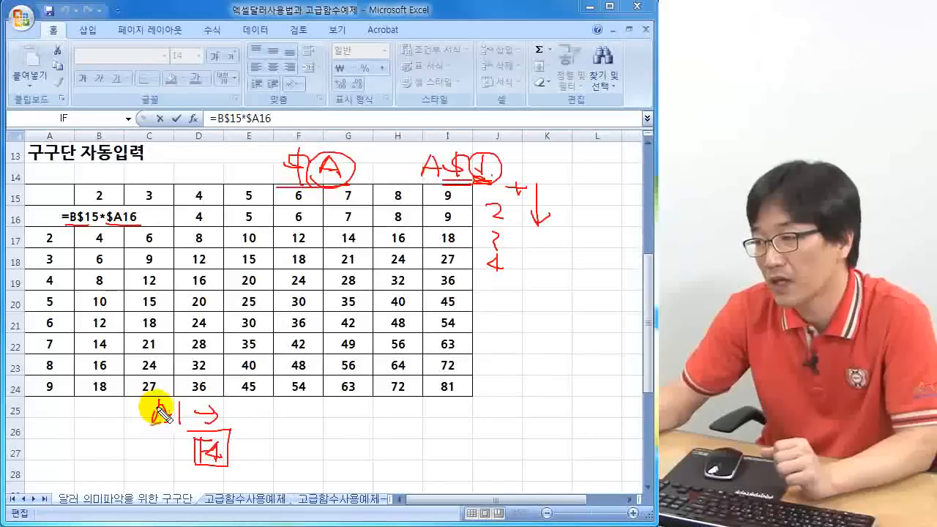
- Continue the handwritten sequence with $A$1 and another arrow labelled with a boxed F4
{"action": "mouse_move", "coordinate": [247, 404]}
{"action": "left_mouse_down"}
{"action": "mouse_move", "coordinate": [237, 420]}
{"action": "mouse_move", "coordinate": [275, 415]}
{"action": "left_mouse_up"}
{"action": "left_click_drag", "start_coordinate": [293, 407], "coordinate": [280, 422]}
{"action": "mouse_move", "coordinate": [288, 405]}
{"action": "left_mouse_down"}
{"action": "mouse_move", "coordinate": [288, 421]}
{"action": "mouse_move", "coordinate": [308, 431]}
{"action": "mouse_move", "coordinate": [370, 415]}
{"action": "mouse_move", "coordinate": [350, 437]}
{"action": "left_mouse_up"}
{"action": "mouse_move", "coordinate": [334, 438]}
{"action": "left_mouse_down"}
{"action": "mouse_move", "coordinate": [338, 463]}
{"action": "mouse_move", "coordinate": [348, 448]}
{"action": "left_mouse_up"}
{"action": "mouse_move", "coordinate": [356, 441]}
{"action": "left_mouse_down"}
{"action": "mouse_move", "coordinate": [348, 451]}
{"action": "mouse_move", "coordinate": [365, 452]}
{"action": "left_mouse_up"}
{"action": "mouse_move", "coordinate": [362, 440]}
{"action": "left_mouse_down"}
{"action": "mouse_move", "coordinate": [350, 466]}
{"action": "mouse_move", "coordinate": [377, 434]}
{"action": "left_mouse_up"}
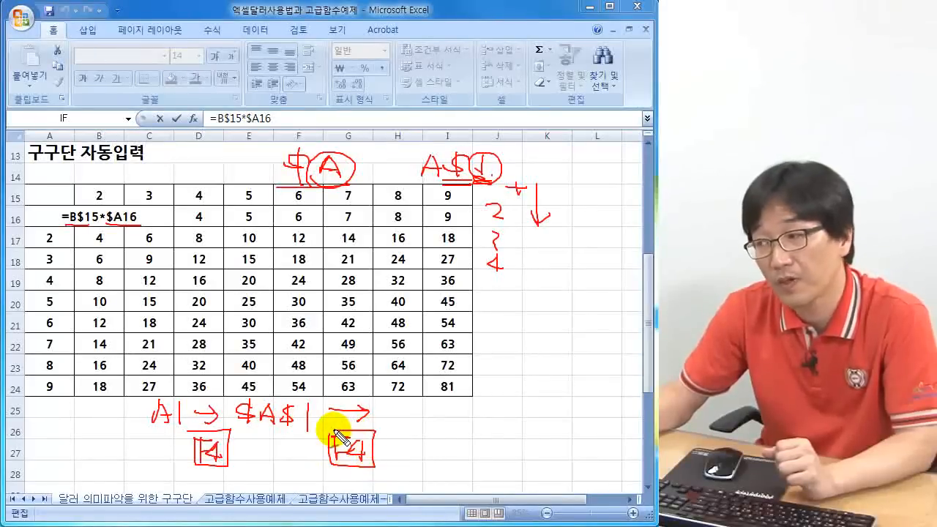
- Complete the handwritten F4 cycle with a loop back to A1, erase the ink, and close B16 with its formula kept
{"action": "left_click_drag", "start_coordinate": [241, 430], "coordinate": [296, 430]}
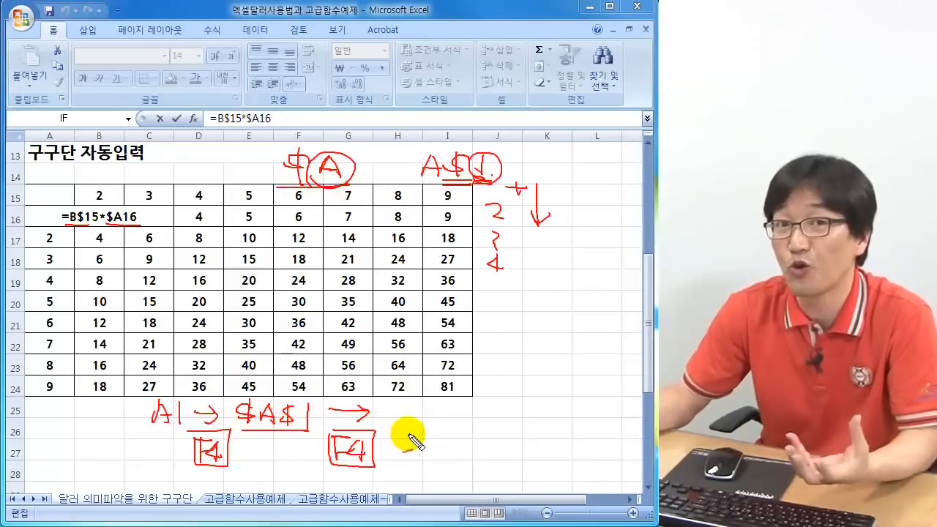
{"action": "mouse_move", "coordinate": [388, 431]}
{"action": "left_mouse_down"}
{"action": "mouse_move", "coordinate": [523, 439]}
{"action": "mouse_move", "coordinate": [489, 428]}
{"action": "mouse_move", "coordinate": [493, 419]}
{"action": "left_mouse_up"}
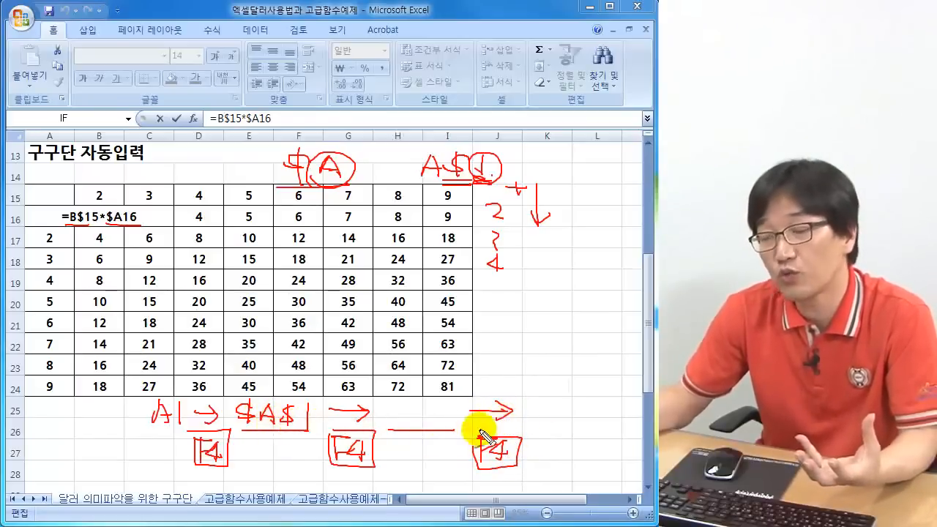
{"action": "mouse_move", "coordinate": [533, 427]}
{"action": "left_mouse_down"}
{"action": "mouse_move", "coordinate": [592, 426]}
{"action": "mouse_move", "coordinate": [581, 477]}
{"action": "mouse_move", "coordinate": [619, 454]}
{"action": "mouse_move", "coordinate": [603, 412]}
{"action": "mouse_move", "coordinate": [523, 328]}
{"action": "mouse_move", "coordinate": [198, 325]}
{"action": "mouse_move", "coordinate": [178, 388]}
{"action": "mouse_move", "coordinate": [192, 390]}
{"action": "left_mouse_up"}
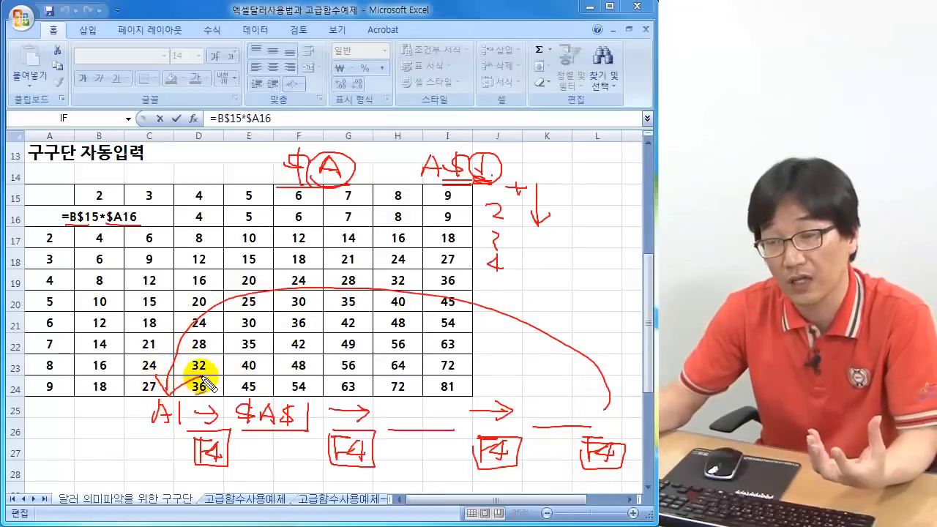
{"action": "key", "text": "Escape"}
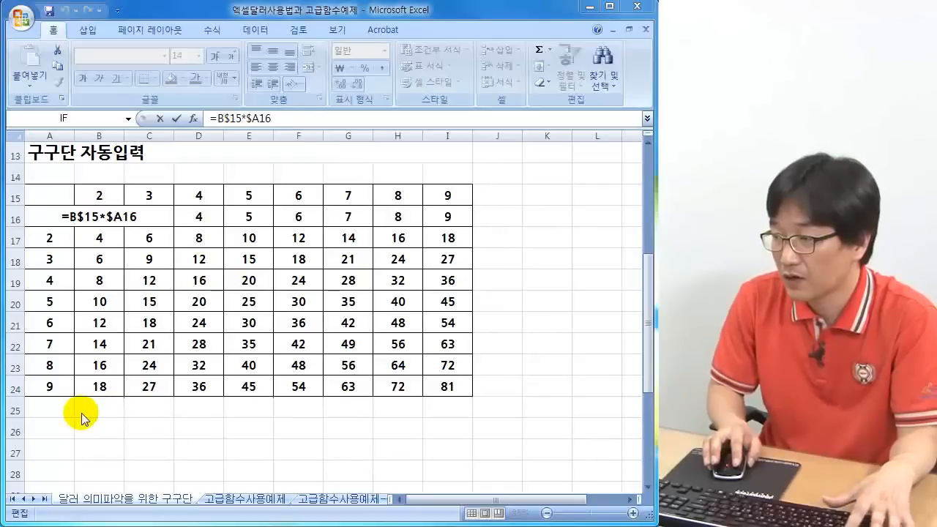
{"action": "key", "text": "ctrl+Return"}
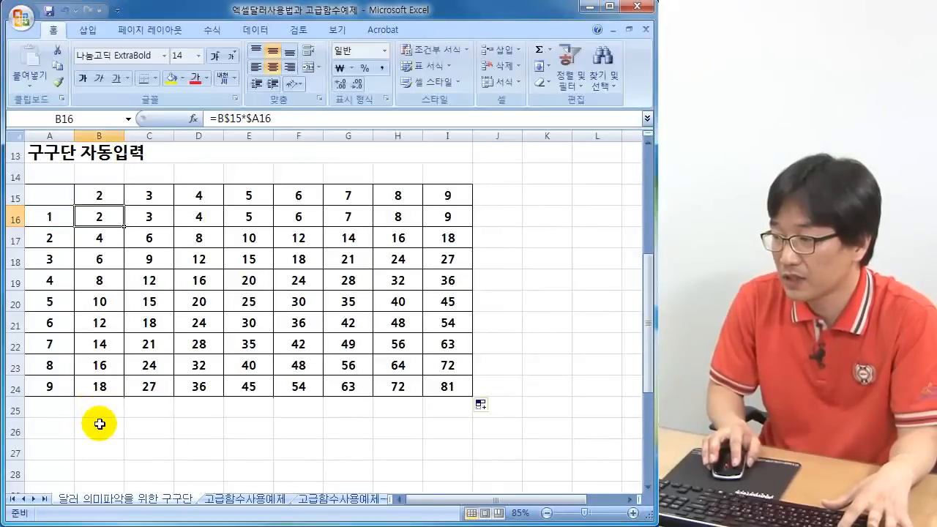
- Try a formula referencing B15 in empty cell B26, highlight its reference, and discard the entry
{"action": "left_click", "coordinate": [97, 432]}
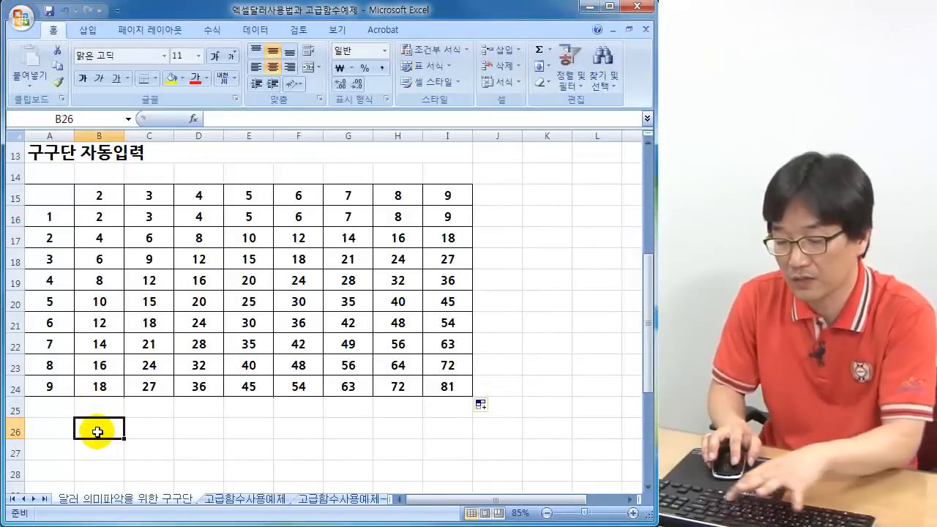
{"action": "type", "text": "="}
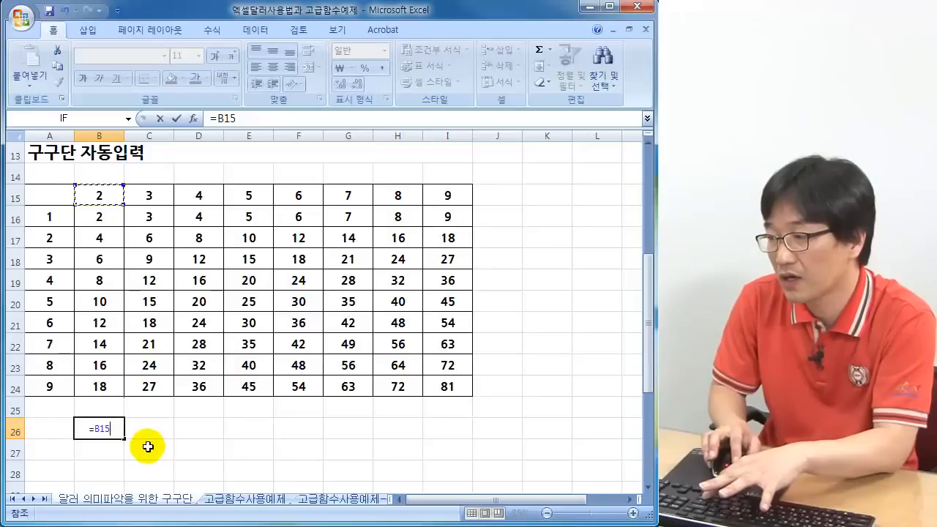
{"action": "double_click", "coordinate": [111, 430]}
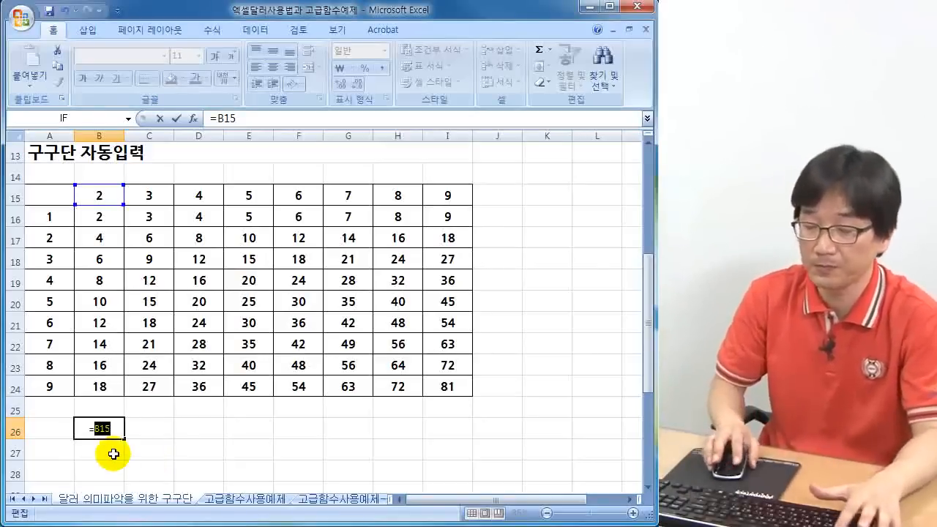
{"action": "key", "text": "alt+Tab"}
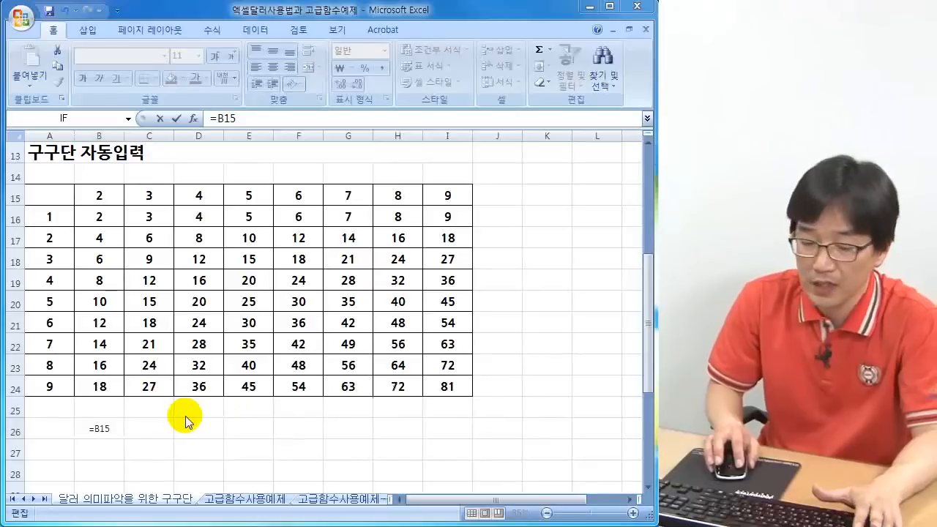
{"action": "double_click", "coordinate": [96, 432]}
{"action": "left_click", "coordinate": [157, 432]}
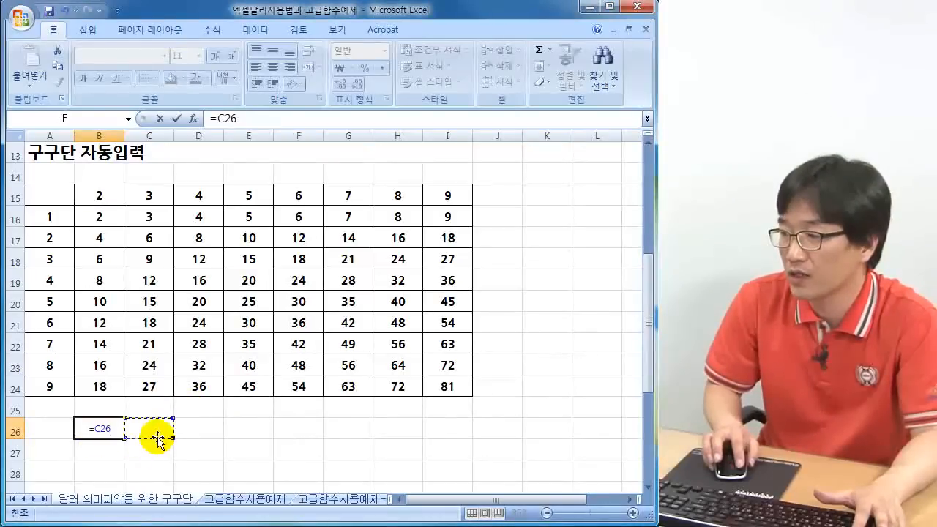
{"action": "key", "text": "Escape"}
{"action": "left_click", "coordinate": [216, 419]}
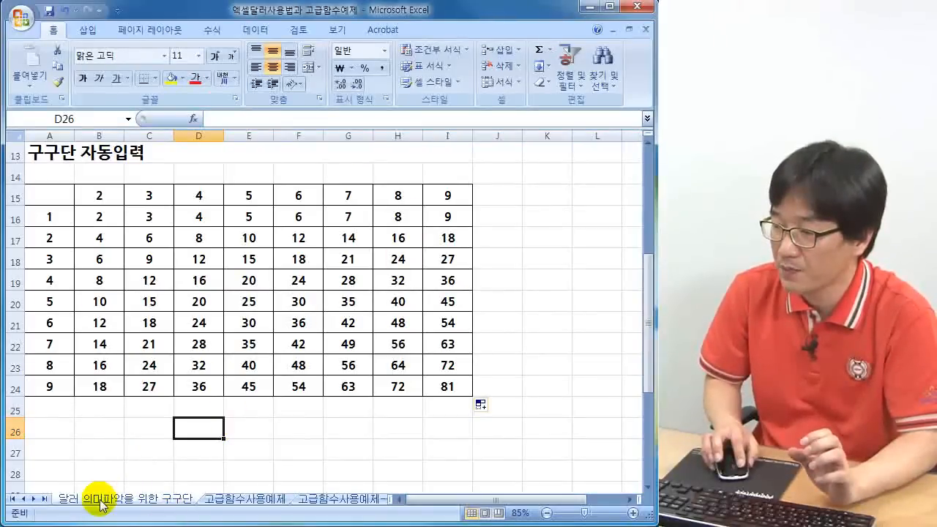
- Compare the 고급함수사용예제 sheet with the 고급함수사용예제-정답 sheet, finishing at the exercise sheet's title
{"action": "left_click", "coordinate": [240, 501]}
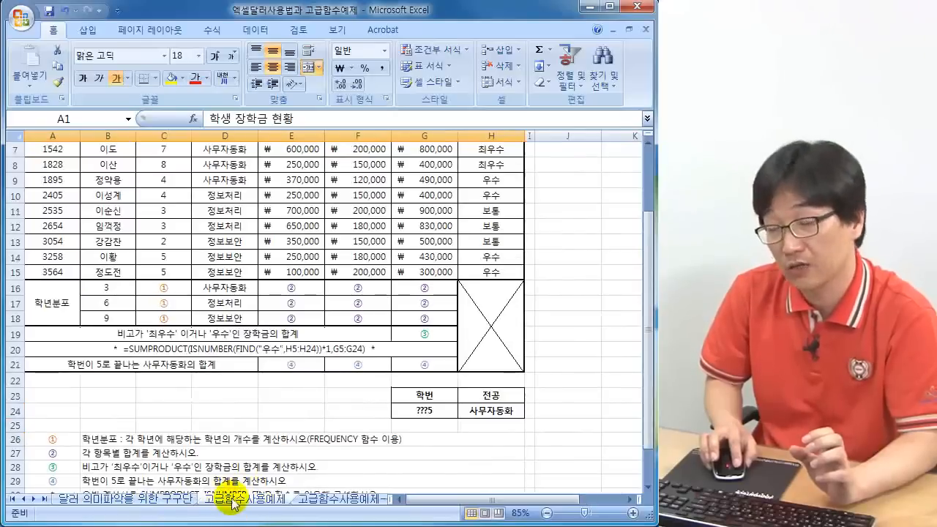
{"action": "left_click", "coordinate": [343, 502]}
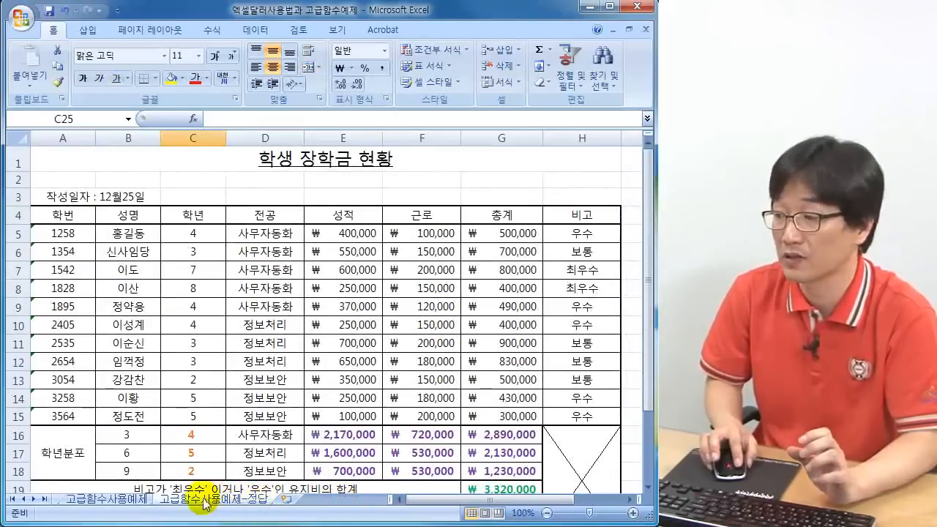
{"action": "left_click", "coordinate": [104, 500]}
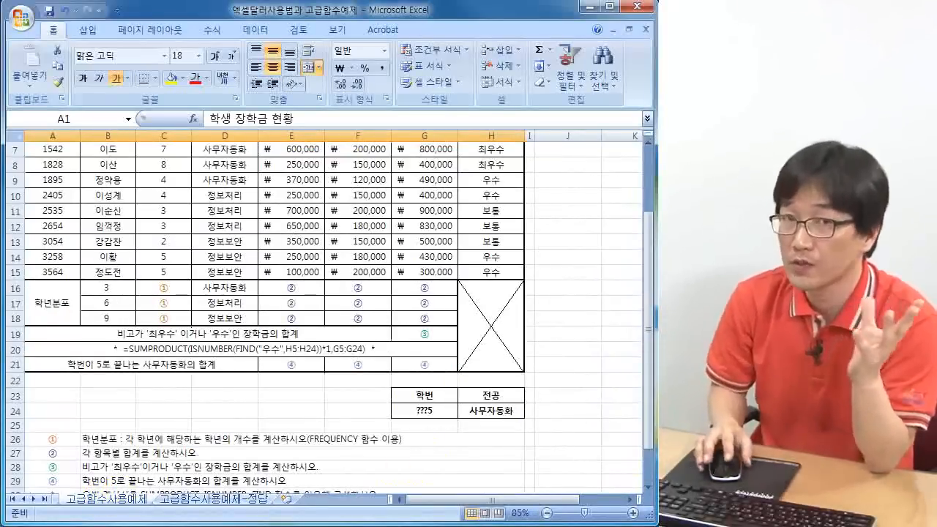
{"action": "left_click", "coordinate": [218, 504]}
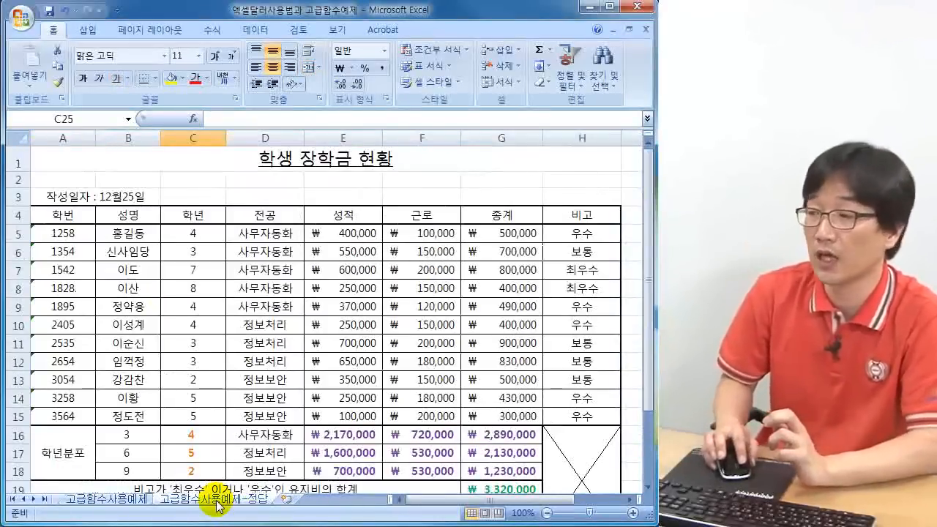
{"action": "left_click", "coordinate": [106, 499]}
{"action": "left_click", "coordinate": [195, 334]}
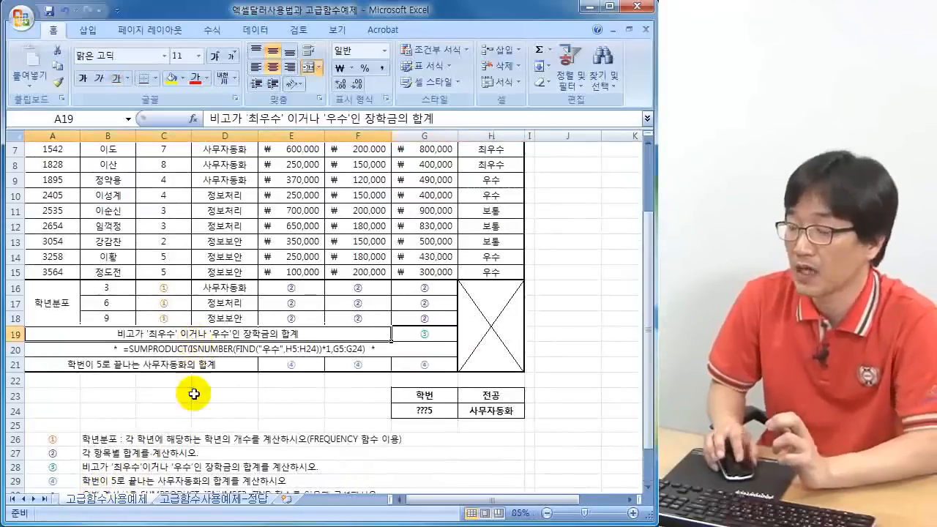
{"action": "scroll", "coordinate": [193, 394], "scroll_direction": "up", "scroll_amount": 2}
{"action": "left_click", "coordinate": [253, 152]}
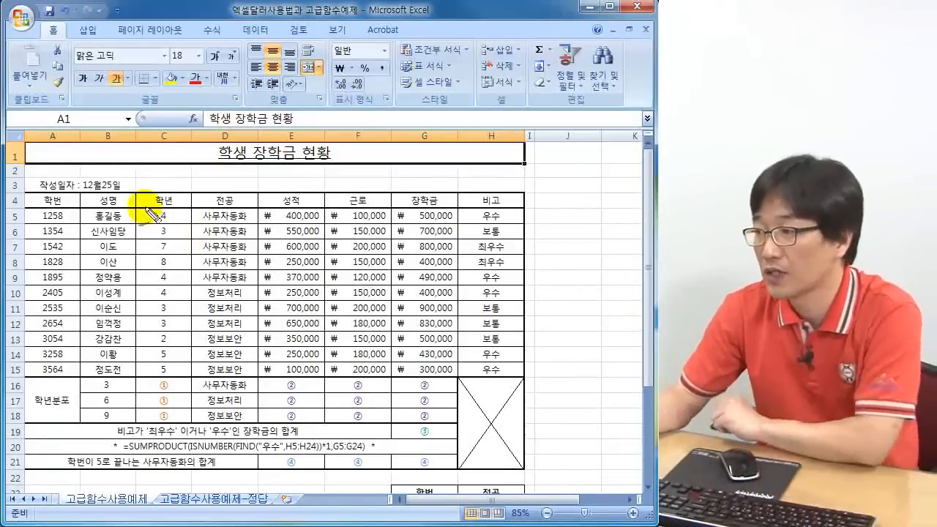
- In red ink, circle the 학번, 성명 and 학년 headers, trace their columns, and circle grades 7 and 8
{"action": "mouse_move", "coordinate": [36, 207]}
{"action": "left_mouse_down"}
{"action": "mouse_move", "coordinate": [70, 202]}
{"action": "mouse_move", "coordinate": [39, 207]}
{"action": "mouse_move", "coordinate": [68, 222]}
{"action": "mouse_move", "coordinate": [56, 374]}
{"action": "left_mouse_up"}
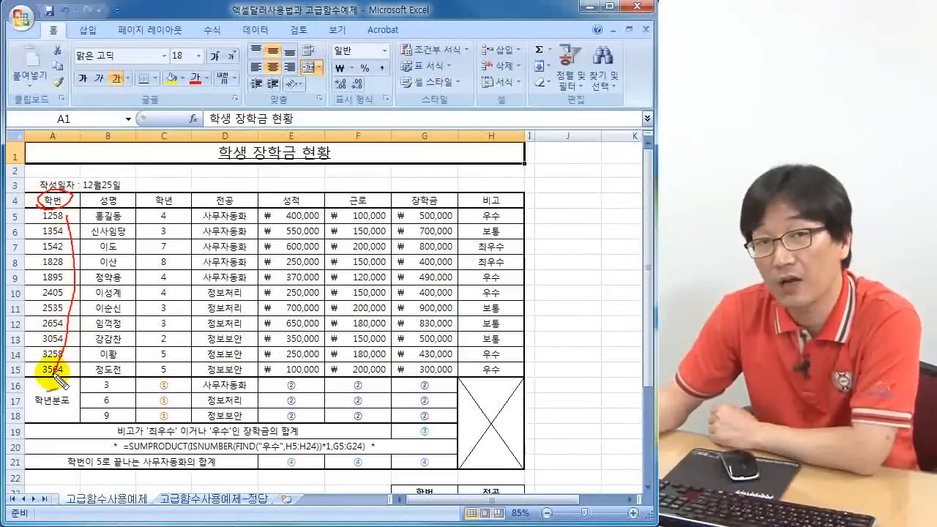
{"action": "mouse_move", "coordinate": [110, 207]}
{"action": "left_mouse_down"}
{"action": "mouse_move", "coordinate": [95, 194]}
{"action": "mouse_move", "coordinate": [116, 208]}
{"action": "left_mouse_up"}
{"action": "mouse_move", "coordinate": [120, 215]}
{"action": "left_mouse_down"}
{"action": "mouse_move", "coordinate": [129, 234]}
{"action": "mouse_move", "coordinate": [107, 364]}
{"action": "left_mouse_up"}
{"action": "mouse_move", "coordinate": [175, 204]}
{"action": "left_mouse_down"}
{"action": "mouse_move", "coordinate": [164, 200]}
{"action": "mouse_move", "coordinate": [171, 199]}
{"action": "mouse_move", "coordinate": [188, 245]}
{"action": "mouse_move", "coordinate": [178, 372]}
{"action": "left_mouse_up"}
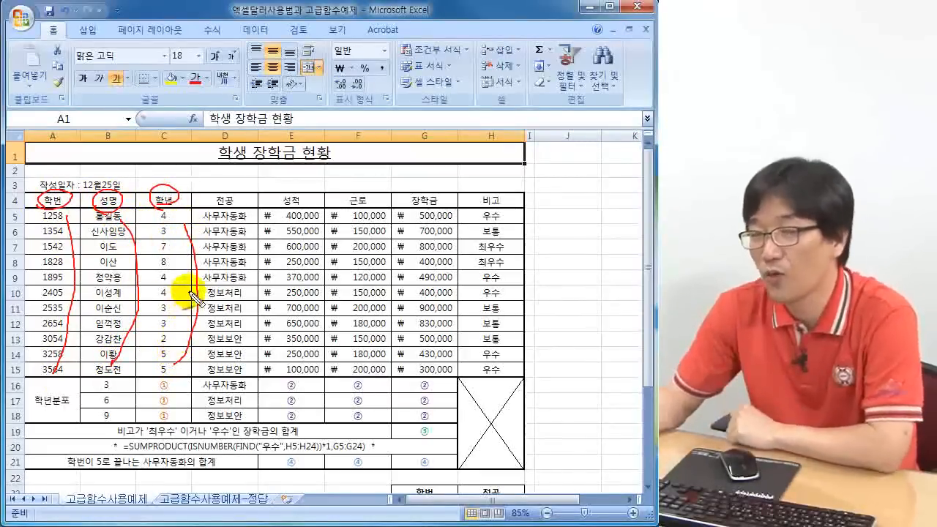
{"action": "mouse_move", "coordinate": [153, 247]}
{"action": "left_mouse_down"}
{"action": "mouse_move", "coordinate": [163, 241]}
{"action": "mouse_move", "coordinate": [151, 268]}
{"action": "mouse_move", "coordinate": [179, 265]}
{"action": "left_mouse_up"}
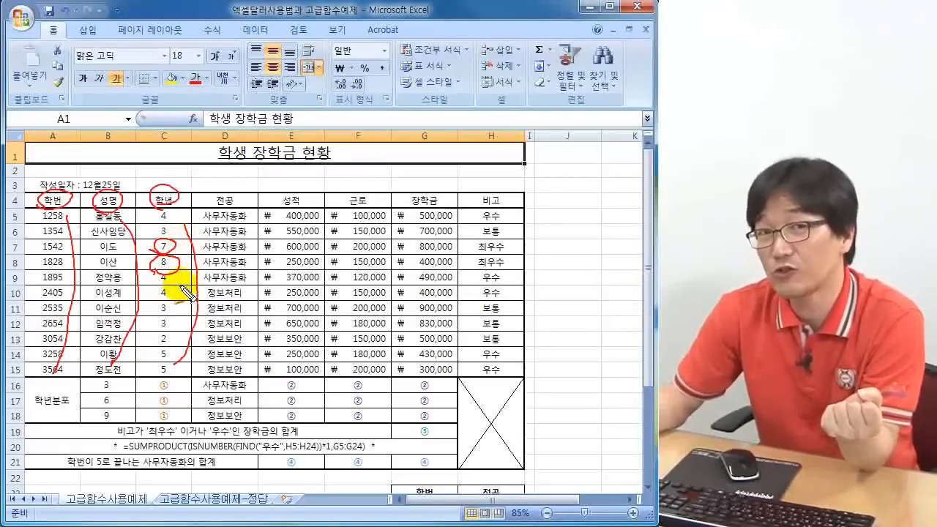
- Mark the 전공, 성적 and 근로 columns in red ink, underline 장학금 in the title, and circle the 장학금 header
{"action": "mouse_move", "coordinate": [240, 198]}
{"action": "left_mouse_down"}
{"action": "mouse_move", "coordinate": [213, 198]}
{"action": "mouse_move", "coordinate": [239, 191]}
{"action": "mouse_move", "coordinate": [244, 377]}
{"action": "mouse_move", "coordinate": [249, 344]}
{"action": "left_mouse_up"}
{"action": "mouse_move", "coordinate": [301, 192]}
{"action": "left_mouse_down"}
{"action": "mouse_move", "coordinate": [280, 205]}
{"action": "mouse_move", "coordinate": [310, 204]}
{"action": "mouse_move", "coordinate": [290, 191]}
{"action": "left_mouse_up"}
{"action": "left_click_drag", "start_coordinate": [254, 162], "coordinate": [274, 162]}
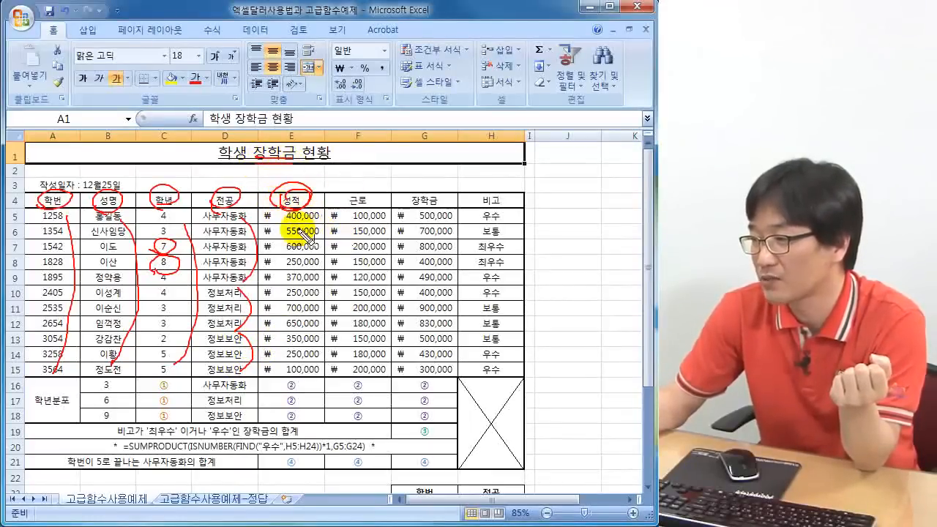
{"action": "mouse_move", "coordinate": [326, 203]}
{"action": "left_mouse_down"}
{"action": "mouse_move", "coordinate": [300, 276]}
{"action": "mouse_move", "coordinate": [296, 380]}
{"action": "left_mouse_up"}
{"action": "mouse_move", "coordinate": [370, 201]}
{"action": "left_mouse_down"}
{"action": "mouse_move", "coordinate": [344, 189]}
{"action": "mouse_move", "coordinate": [401, 301]}
{"action": "mouse_move", "coordinate": [362, 381]}
{"action": "left_mouse_up"}
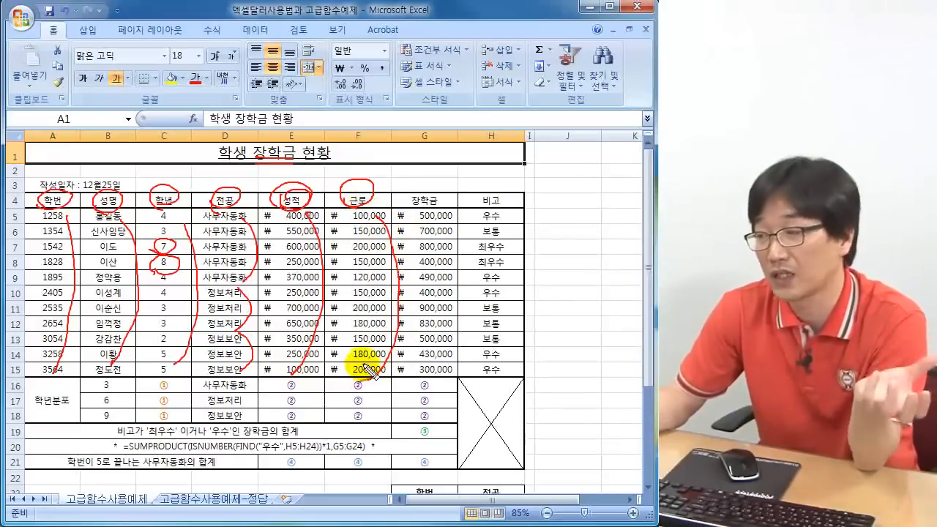
{"action": "mouse_move", "coordinate": [406, 196]}
{"action": "left_mouse_down"}
{"action": "mouse_move", "coordinate": [444, 192]}
{"action": "mouse_move", "coordinate": [402, 205]}
{"action": "left_mouse_up"}
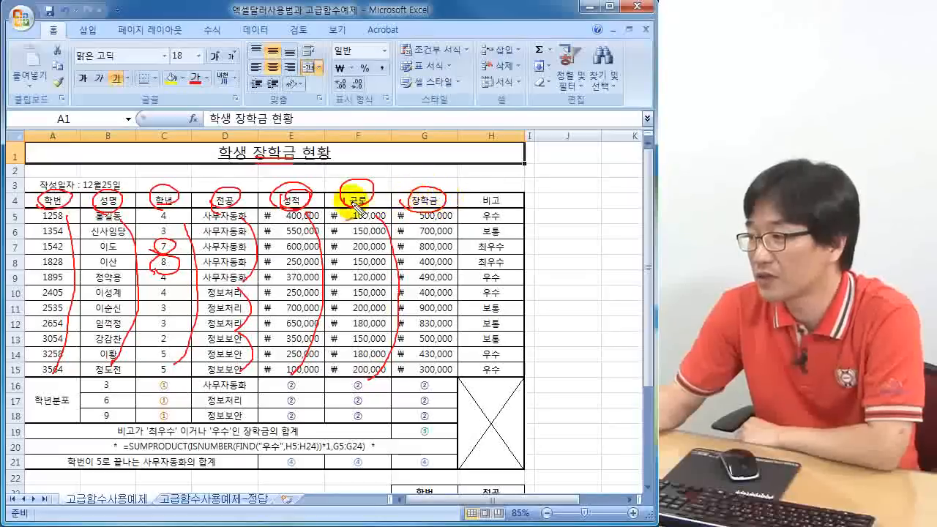
- Draw a plus sign between 성적 and 근로, trace the 장학금 column, and circle the three amounts in row 5
{"action": "left_click_drag", "start_coordinate": [328, 184], "coordinate": [328, 213]}
{"action": "mouse_move", "coordinate": [440, 212]}
{"action": "left_mouse_down"}
{"action": "mouse_move", "coordinate": [448, 354]}
{"action": "mouse_move", "coordinate": [437, 377]}
{"action": "left_mouse_up"}
{"action": "left_click_drag", "start_coordinate": [309, 220], "coordinate": [293, 204]}
{"action": "mouse_move", "coordinate": [380, 220]}
{"action": "left_mouse_down"}
{"action": "mouse_move", "coordinate": [364, 220]}
{"action": "mouse_move", "coordinate": [365, 211]}
{"action": "left_mouse_up"}
{"action": "left_click_drag", "start_coordinate": [439, 220], "coordinate": [414, 217]}
- Circle the 비고 header and the name in row 5, mark the ratings down the 비고 column, and erase all ink
{"action": "mouse_move", "coordinate": [510, 192]}
{"action": "left_mouse_down"}
{"action": "mouse_move", "coordinate": [515, 209]}
{"action": "mouse_move", "coordinate": [489, 215]}
{"action": "left_mouse_up"}
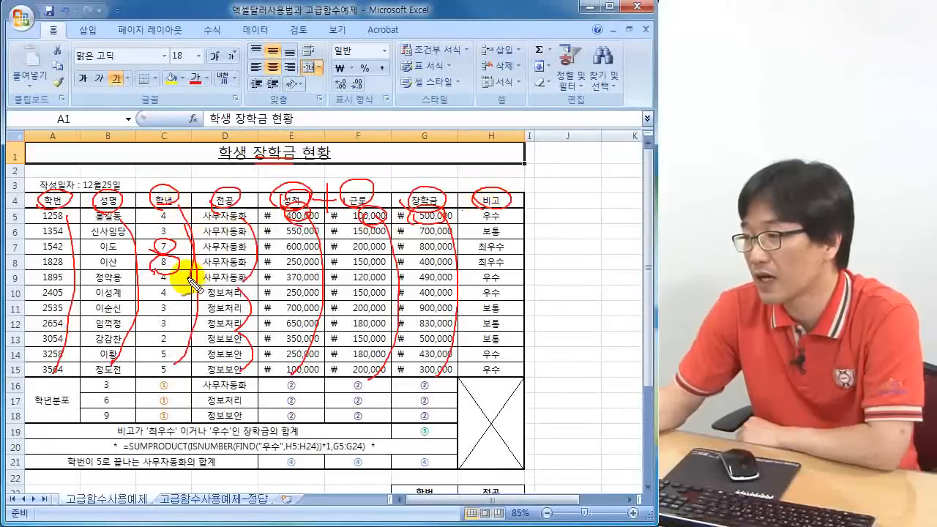
{"action": "mouse_move", "coordinate": [515, 213]}
{"action": "left_mouse_down"}
{"action": "mouse_move", "coordinate": [505, 218]}
{"action": "mouse_move", "coordinate": [517, 234]}
{"action": "left_mouse_up"}
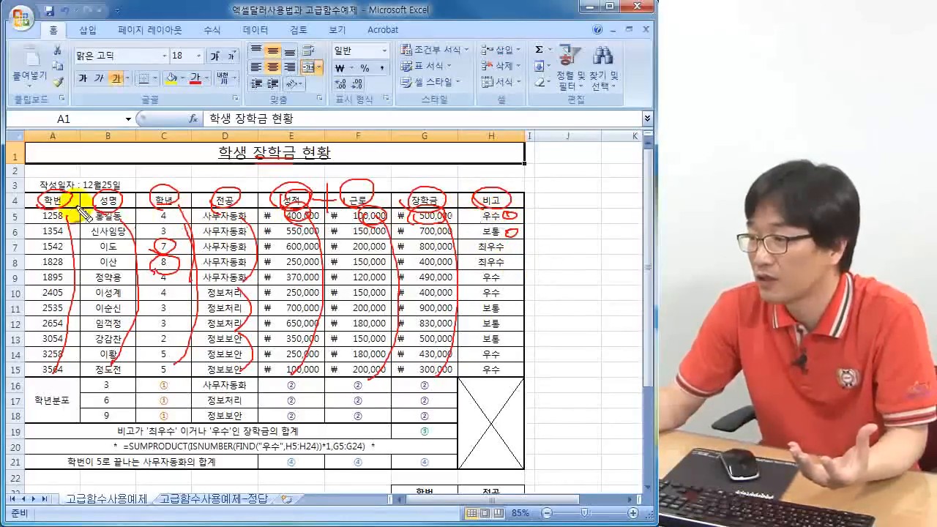
{"action": "left_click_drag", "start_coordinate": [99, 226], "coordinate": [123, 225]}
{"action": "mouse_move", "coordinate": [471, 217]}
{"action": "left_mouse_down"}
{"action": "mouse_move", "coordinate": [504, 219]}
{"action": "mouse_move", "coordinate": [483, 223]}
{"action": "mouse_move", "coordinate": [481, 240]}
{"action": "left_mouse_up"}
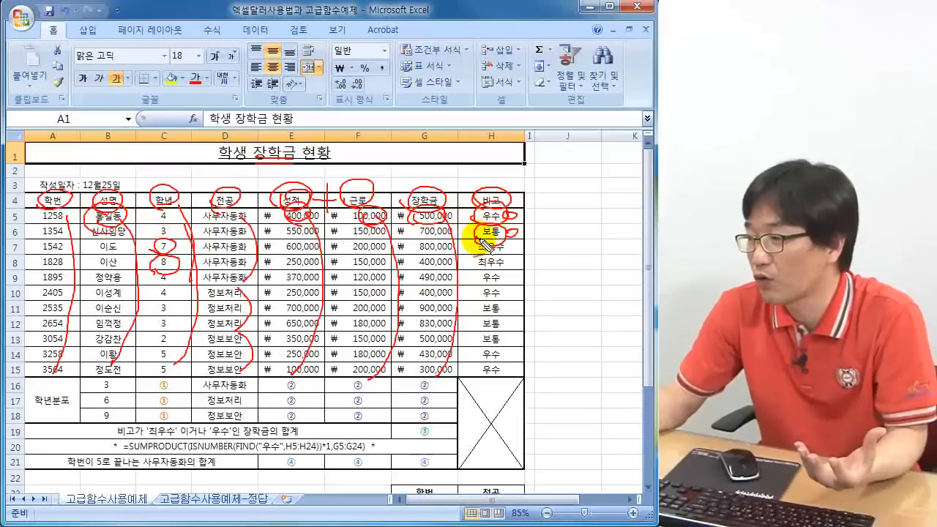
{"action": "left_click_drag", "start_coordinate": [510, 273], "coordinate": [529, 368]}
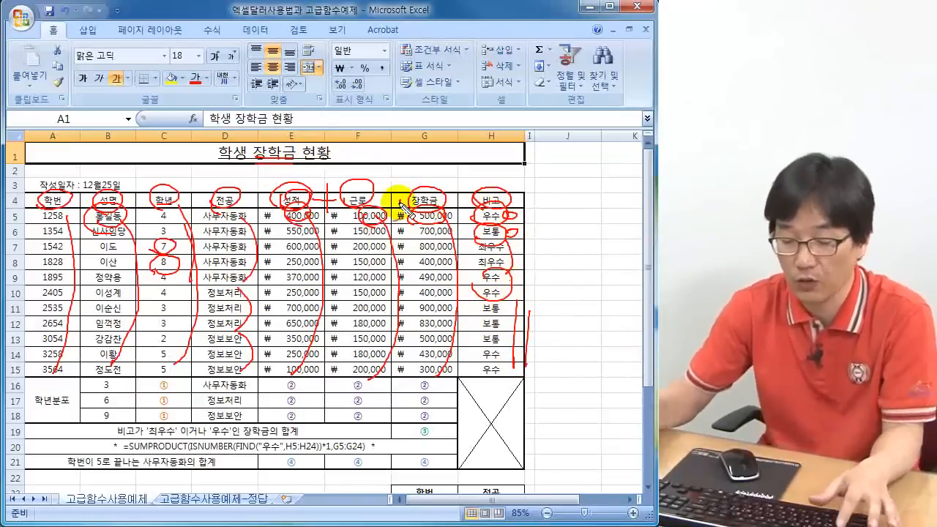
{"action": "key", "text": "Escape"}
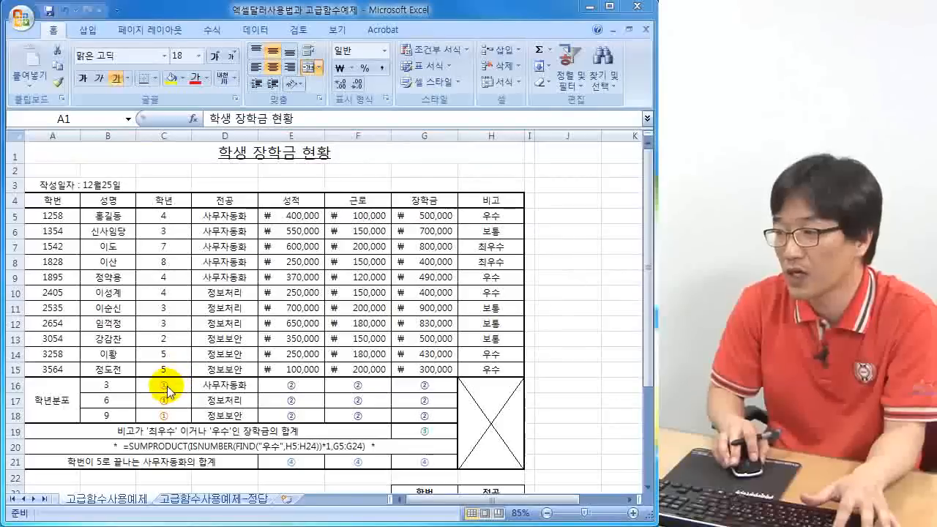
- Circle ① in C16, draw arrows to note ①'s number, 학년분포 and FREQUENCY in row 26, and erase the ink
{"action": "left_click", "coordinate": [553, 389]}
{"action": "scroll", "coordinate": [552, 389], "scroll_direction": "down", "scroll_amount": 1}
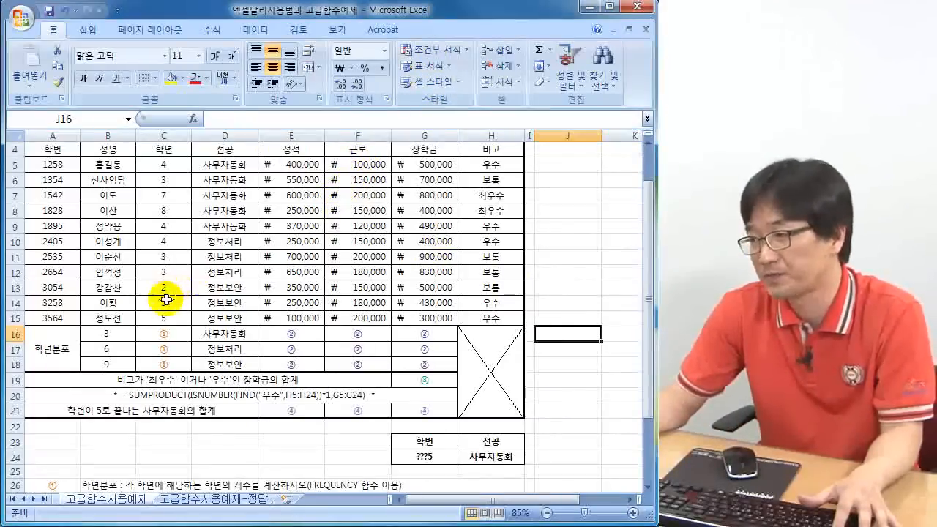
{"action": "mouse_move", "coordinate": [156, 339]}
{"action": "left_mouse_down"}
{"action": "mouse_move", "coordinate": [163, 345]}
{"action": "mouse_move", "coordinate": [174, 329]}
{"action": "mouse_move", "coordinate": [156, 344]}
{"action": "left_mouse_up"}
{"action": "mouse_move", "coordinate": [44, 456]}
{"action": "left_mouse_down"}
{"action": "mouse_move", "coordinate": [55, 476]}
{"action": "mouse_move", "coordinate": [61, 463]}
{"action": "left_mouse_up"}
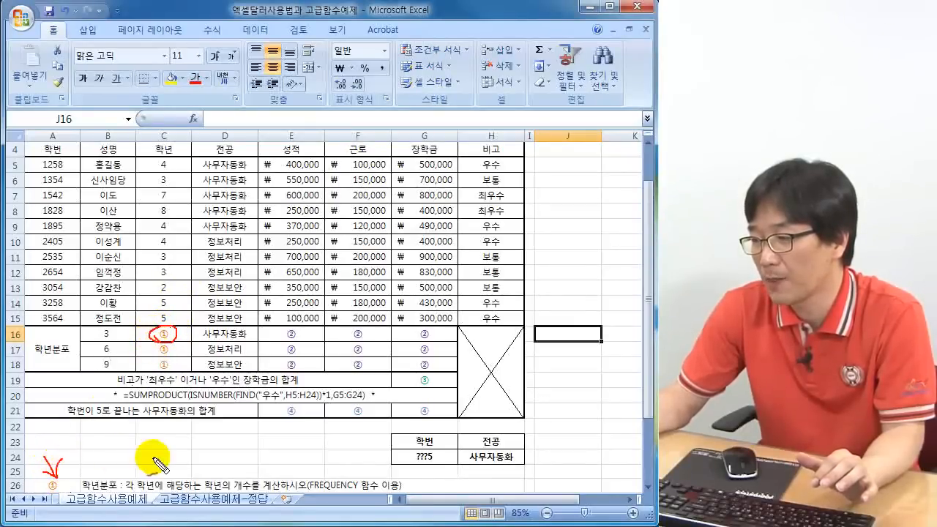
{"action": "left_click_drag", "start_coordinate": [92, 468], "coordinate": [111, 467]}
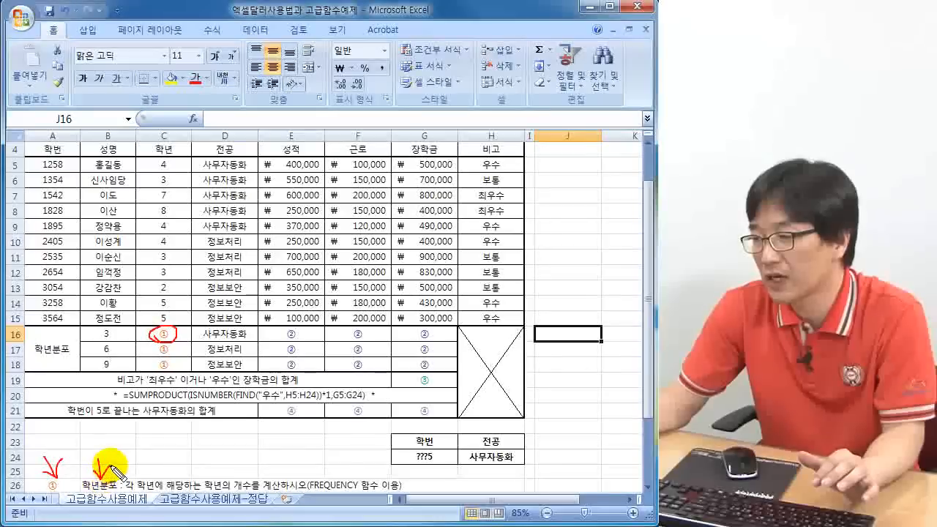
{"action": "left_click_drag", "start_coordinate": [335, 455], "coordinate": [337, 478]}
{"action": "left_click_drag", "start_coordinate": [331, 468], "coordinate": [352, 467]}
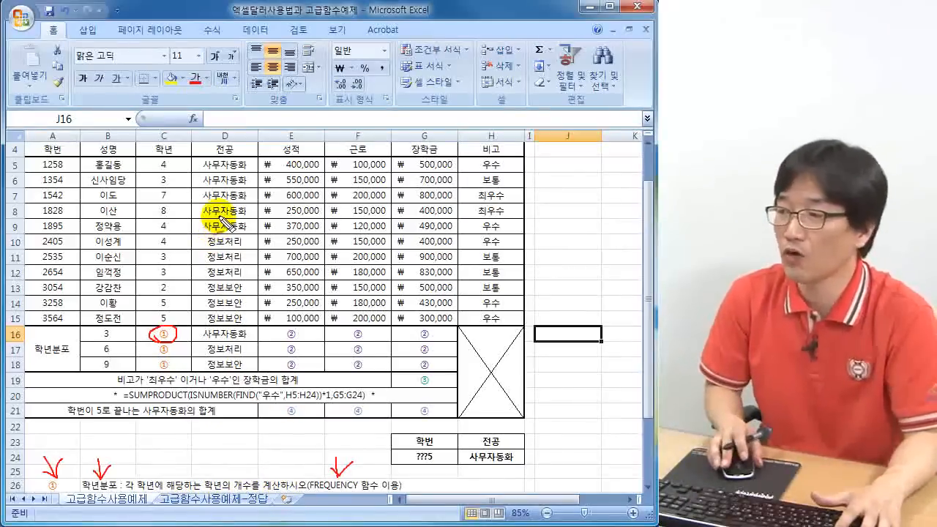
{"action": "key", "text": "Escape"}
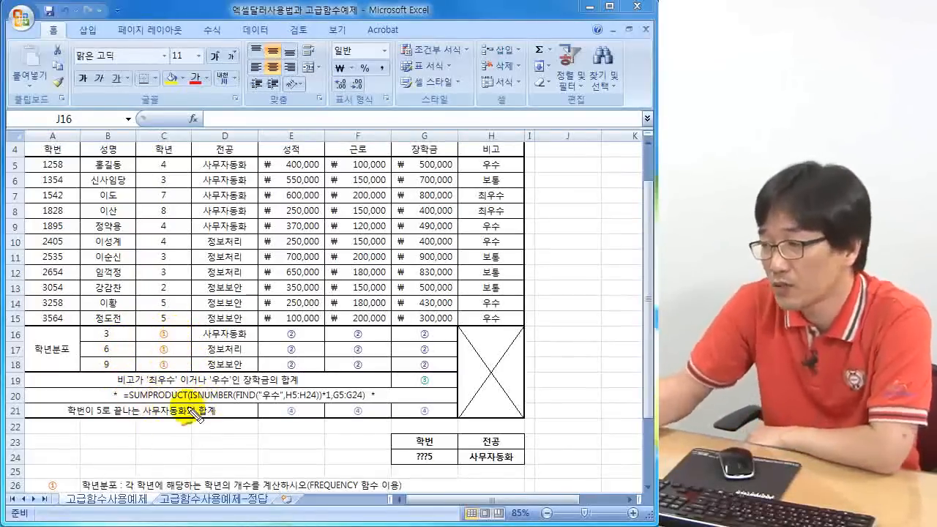
- Draw red arrows to 해당하는 and 개수 in the row 26 note, and circle the 3 in B16 and 분포
{"action": "mouse_move", "coordinate": [186, 452]}
{"action": "left_mouse_down"}
{"action": "mouse_move", "coordinate": [175, 476]}
{"action": "mouse_move", "coordinate": [188, 470]}
{"action": "left_mouse_up"}
{"action": "left_click_drag", "start_coordinate": [243, 454], "coordinate": [232, 477]}
{"action": "mouse_move", "coordinate": [228, 467]}
{"action": "left_mouse_down"}
{"action": "mouse_move", "coordinate": [232, 477]}
{"action": "mouse_move", "coordinate": [260, 470]}
{"action": "left_mouse_up"}
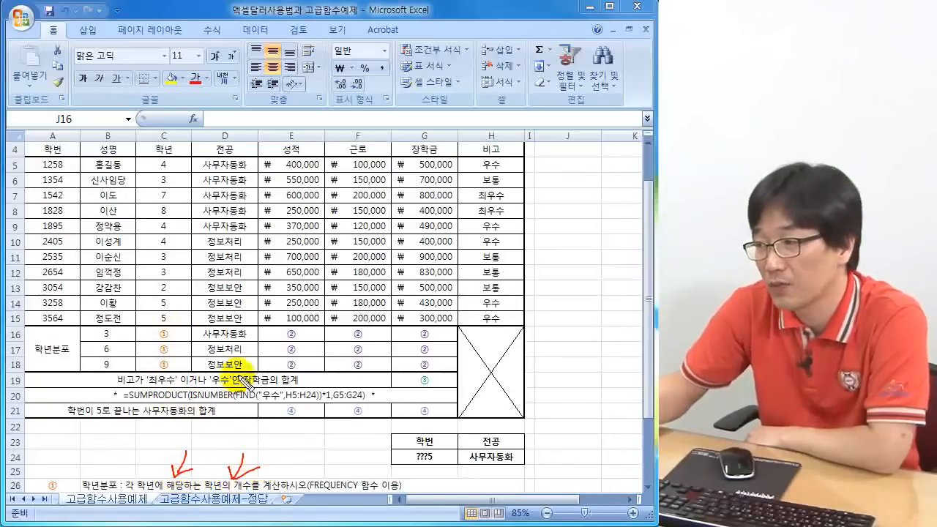
{"action": "mouse_move", "coordinate": [97, 337]}
{"action": "left_mouse_down"}
{"action": "mouse_move", "coordinate": [110, 343]}
{"action": "mouse_move", "coordinate": [117, 325]}
{"action": "mouse_move", "coordinate": [93, 336]}
{"action": "left_mouse_up"}
{"action": "mouse_move", "coordinate": [110, 480]}
{"action": "left_mouse_down"}
{"action": "mouse_move", "coordinate": [122, 488]}
{"action": "mouse_move", "coordinate": [123, 473]}
{"action": "mouse_move", "coordinate": [97, 477]}
{"action": "mouse_move", "coordinate": [105, 477]}
{"action": "left_mouse_up"}
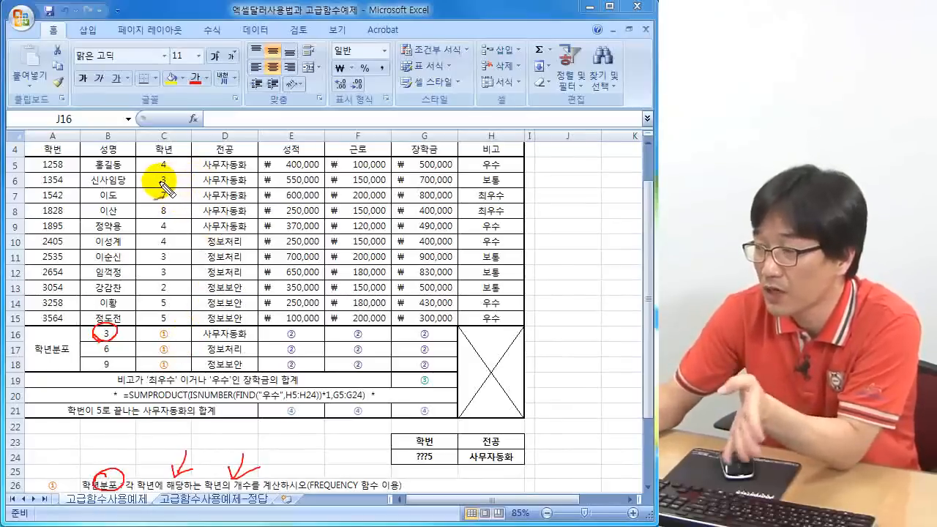
- Circle the grades of 3 or lower in the 학년 column and handwrite 4 beside ① in C16
{"action": "left_click_drag", "start_coordinate": [168, 174], "coordinate": [164, 174]}
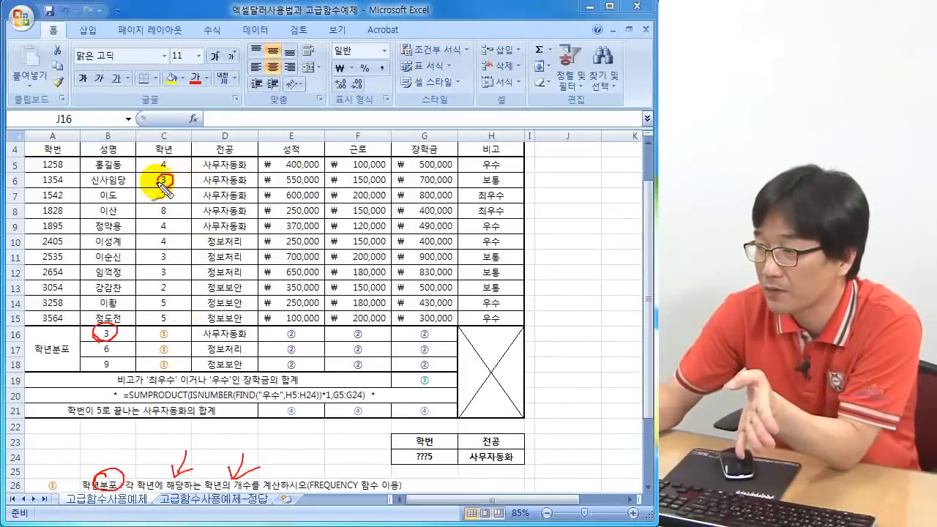
{"action": "mouse_move", "coordinate": [156, 258]}
{"action": "left_mouse_down"}
{"action": "mouse_move", "coordinate": [174, 252]}
{"action": "mouse_move", "coordinate": [159, 257]}
{"action": "mouse_move", "coordinate": [167, 265]}
{"action": "mouse_move", "coordinate": [157, 279]}
{"action": "mouse_move", "coordinate": [173, 296]}
{"action": "mouse_move", "coordinate": [153, 286]}
{"action": "mouse_move", "coordinate": [164, 281]}
{"action": "left_mouse_up"}
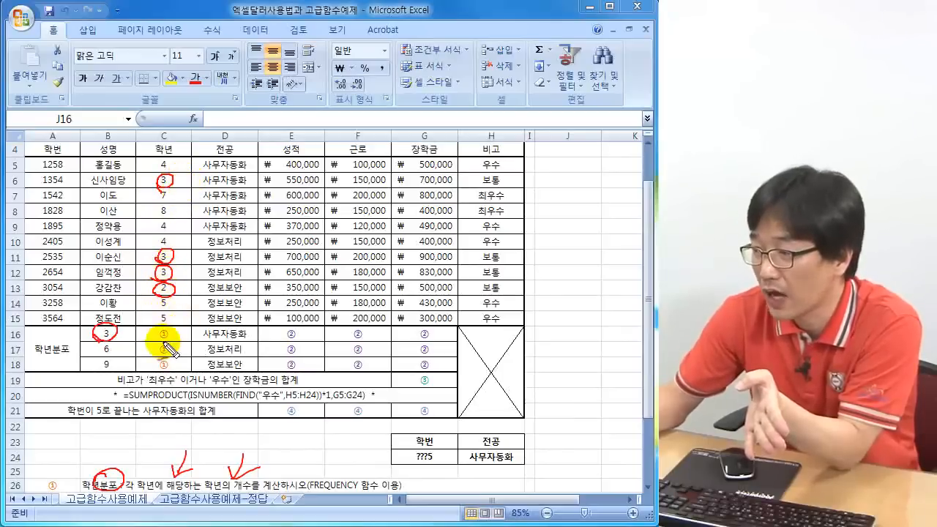
{"action": "mouse_move", "coordinate": [182, 327]}
{"action": "left_mouse_down"}
{"action": "mouse_move", "coordinate": [171, 337]}
{"action": "mouse_move", "coordinate": [189, 336]}
{"action": "mouse_move", "coordinate": [181, 344]}
{"action": "left_mouse_up"}
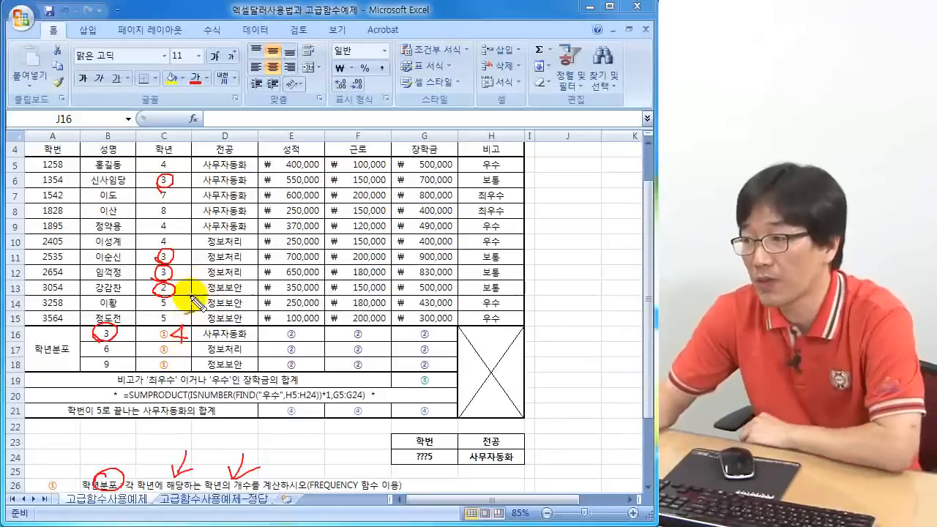
- Circle the 6 in B17 and, in blue, the grades 4 and 5 in the 학년 column, and handwrite 5 beside ① in C17
{"action": "mouse_move", "coordinate": [99, 351]}
{"action": "left_mouse_down"}
{"action": "mouse_move", "coordinate": [117, 343]}
{"action": "mouse_move", "coordinate": [98, 347]}
{"action": "left_mouse_up"}
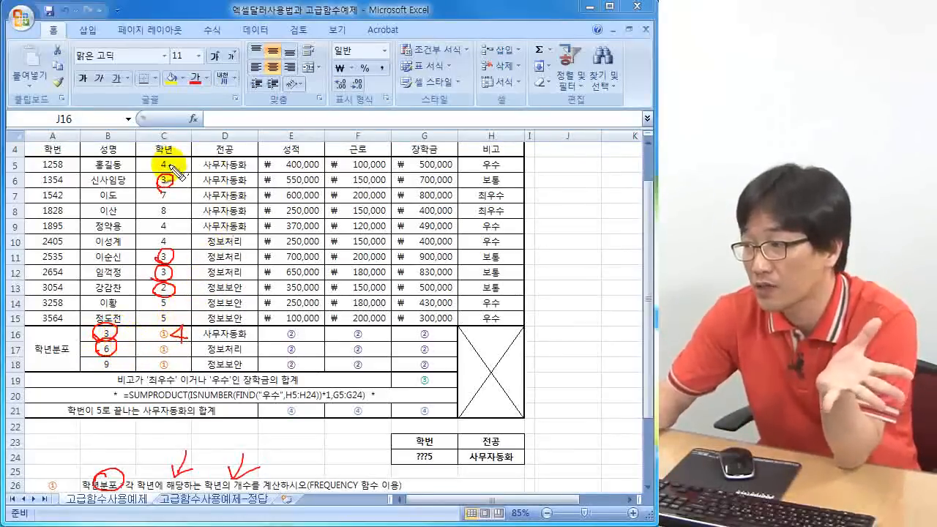
{"action": "left_click_drag", "start_coordinate": [165, 178], "coordinate": [165, 159]}
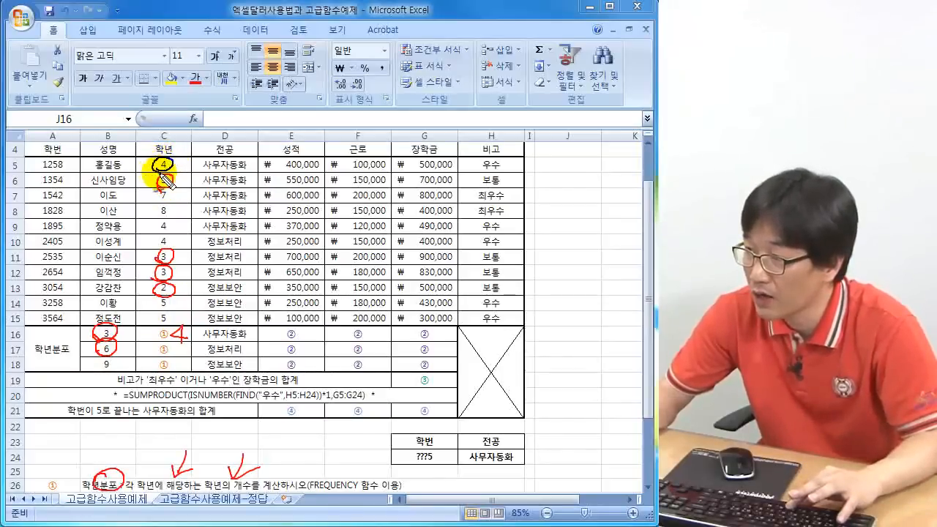
{"action": "mouse_move", "coordinate": [171, 220]}
{"action": "left_mouse_down"}
{"action": "mouse_move", "coordinate": [153, 230]}
{"action": "mouse_move", "coordinate": [157, 245]}
{"action": "left_mouse_up"}
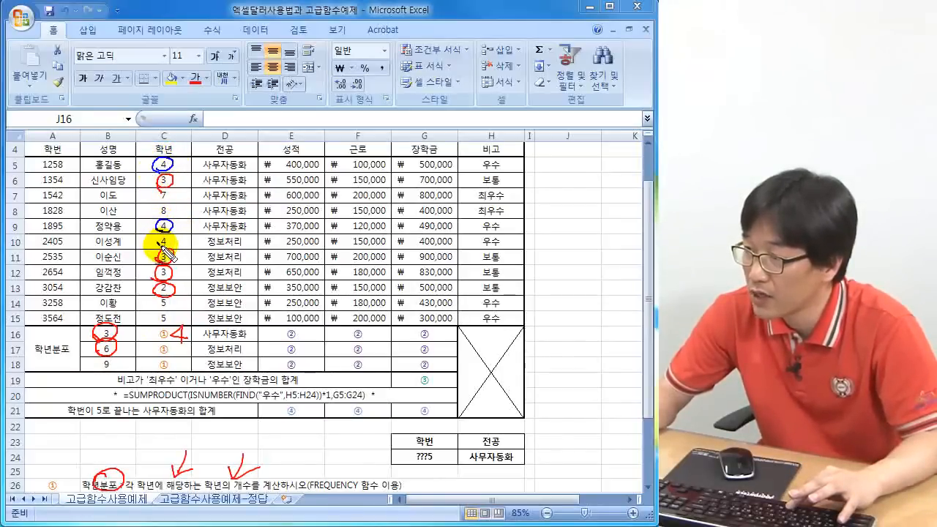
{"action": "mouse_move", "coordinate": [165, 299]}
{"action": "left_mouse_down"}
{"action": "mouse_move", "coordinate": [172, 303]}
{"action": "mouse_move", "coordinate": [154, 322]}
{"action": "left_mouse_up"}
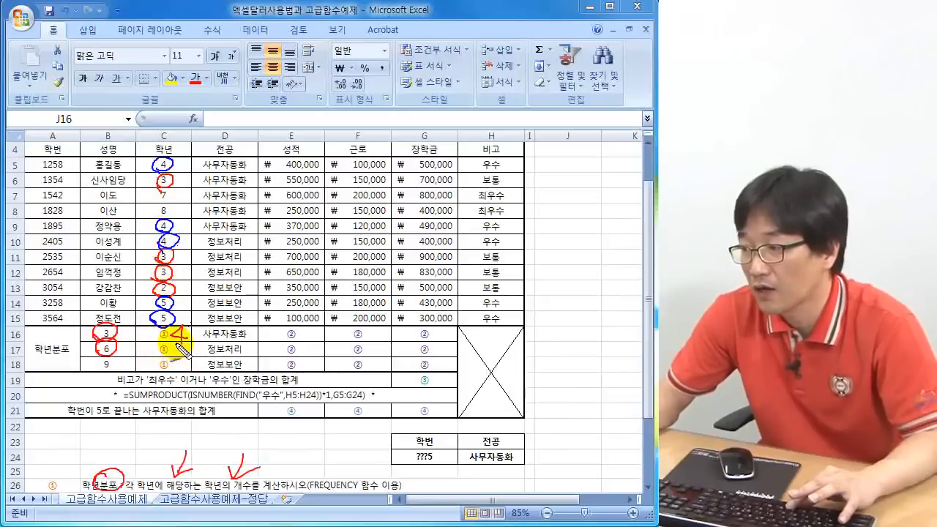
{"action": "mouse_move", "coordinate": [178, 354]}
{"action": "left_mouse_down"}
{"action": "mouse_move", "coordinate": [171, 359]}
{"action": "mouse_move", "coordinate": [188, 343]}
{"action": "left_mouse_up"}
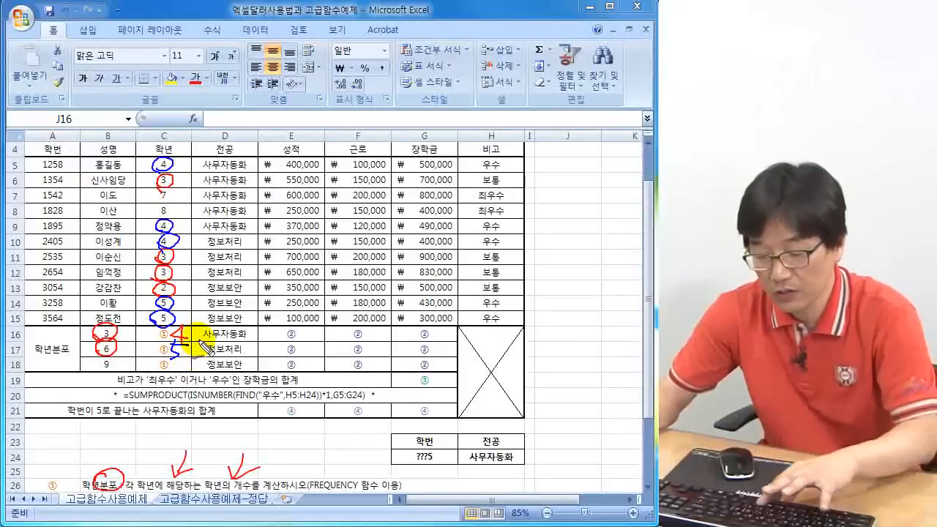
- Circle in black the 9 in B18 and the grades 7 and 8, handwrite 2 beside ① in C18, and erase all ink
{"action": "mouse_move", "coordinate": [100, 360]}
{"action": "left_mouse_down"}
{"action": "mouse_move", "coordinate": [102, 373]}
{"action": "mouse_move", "coordinate": [104, 358]}
{"action": "left_mouse_up"}
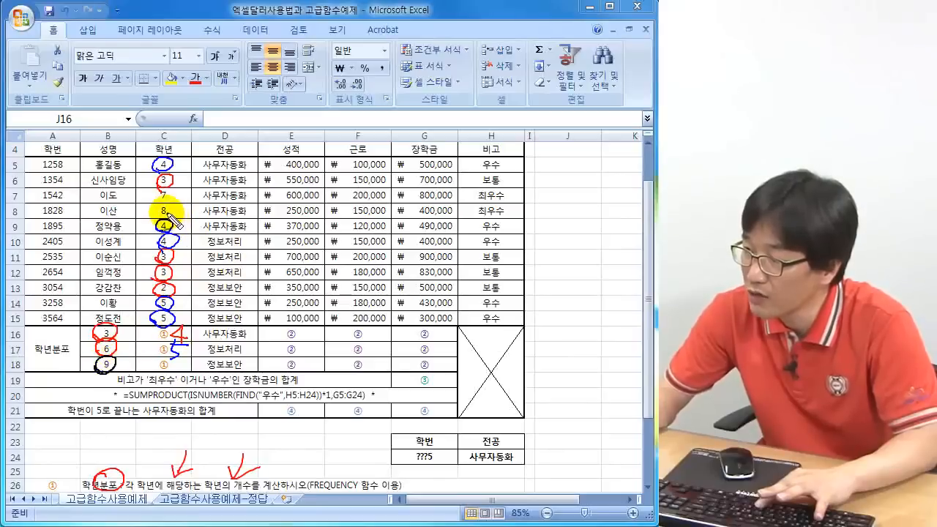
{"action": "left_click_drag", "start_coordinate": [153, 213], "coordinate": [164, 189]}
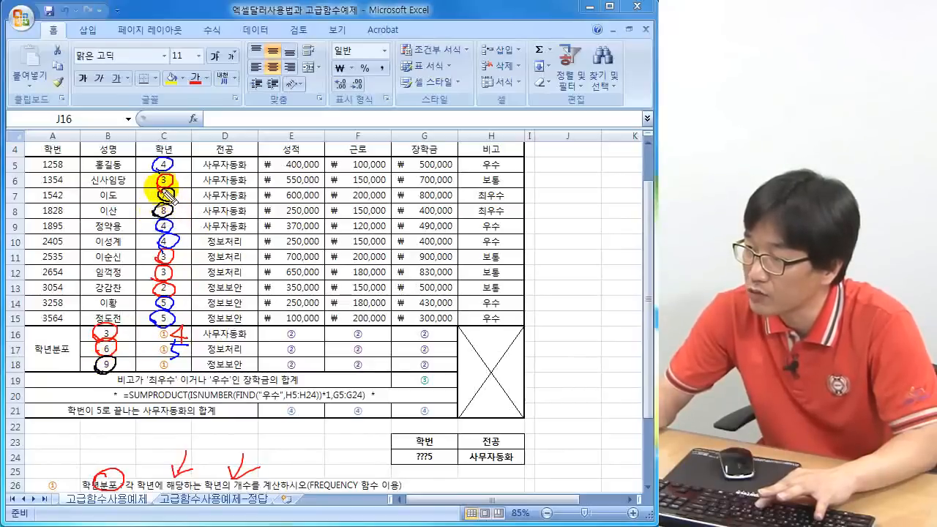
{"action": "left_click_drag", "start_coordinate": [174, 357], "coordinate": [196, 379]}
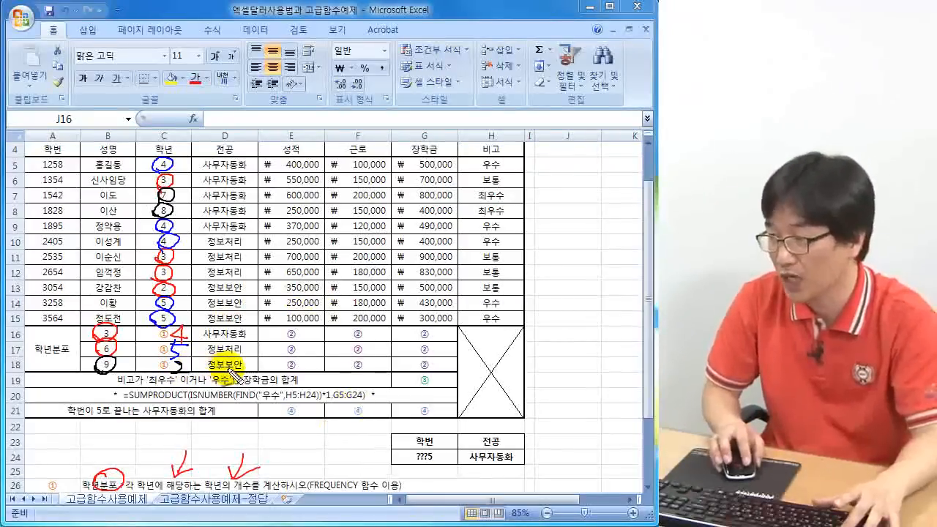
{"action": "key", "text": "Escape"}
- Enter the grade distribution counts 4, 5 and 2 in C16 to C18 and select the three filled cells
{"action": "left_click", "coordinate": [168, 335]}
{"action": "type", "text": "4"}
{"action": "key", "text": "Return"}
{"action": "type", "text": "5"}
{"action": "key", "text": "Return"}
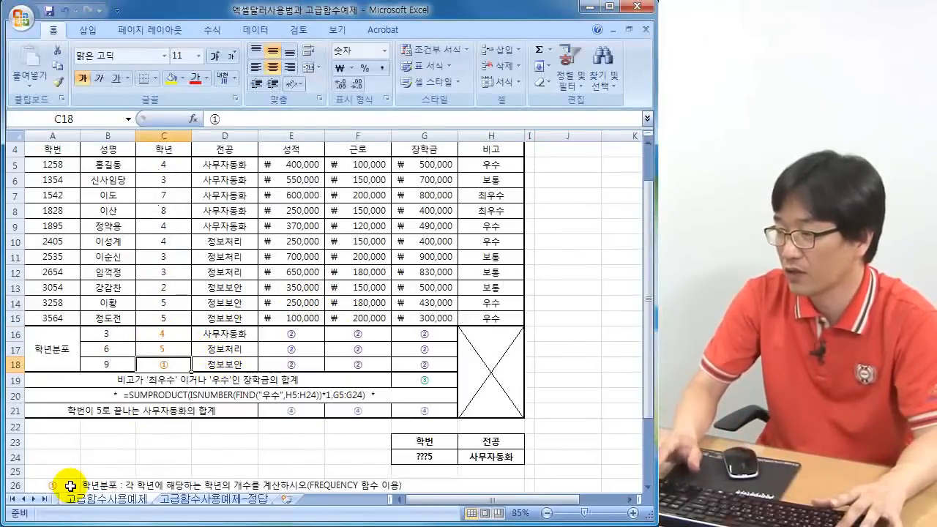
{"action": "type", "text": "2"}
{"action": "key", "text": "Return"}
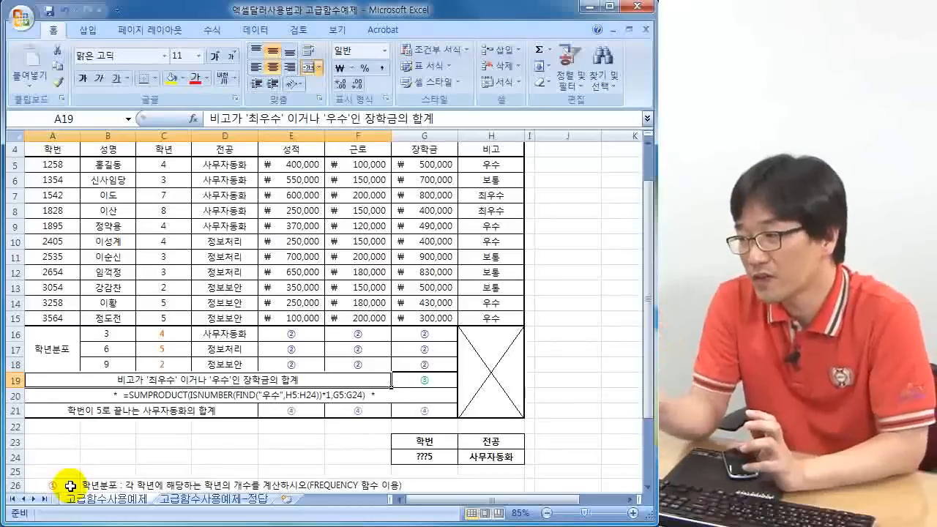
{"action": "left_click_drag", "start_coordinate": [174, 334], "coordinate": [185, 365]}
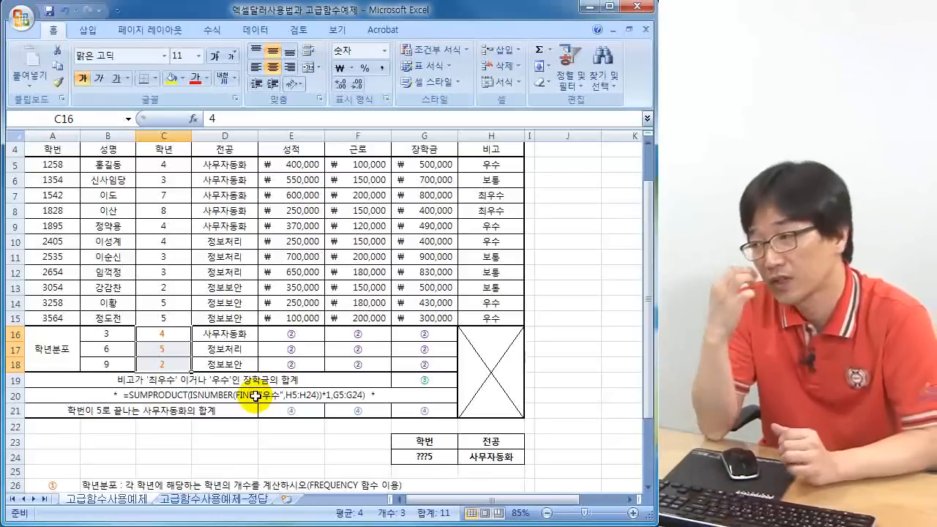
{"action": "left_click_drag", "start_coordinate": [162, 333], "coordinate": [172, 366]}
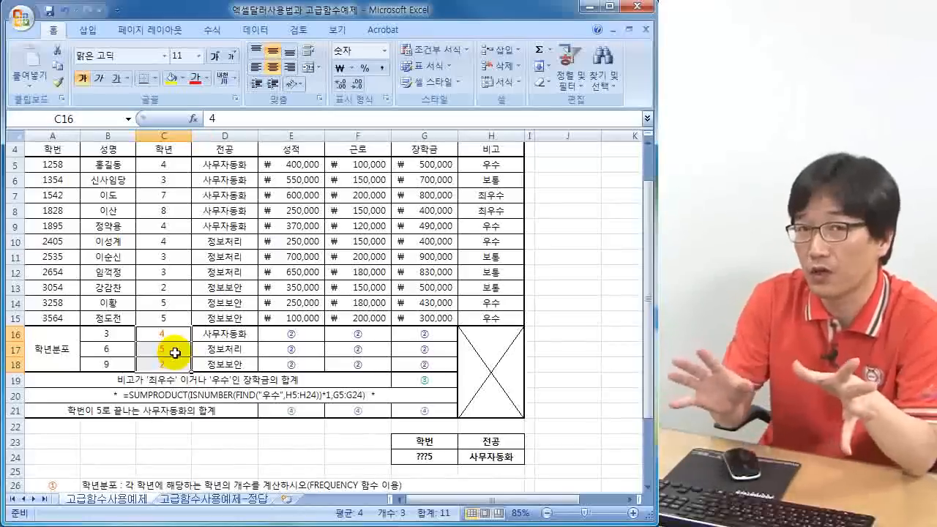
- Circle ③ and underline its note in row 28, mark ③ in G19 with circles and arrows, and circle the counts in C16:C18
{"action": "left_click", "coordinate": [422, 379]}
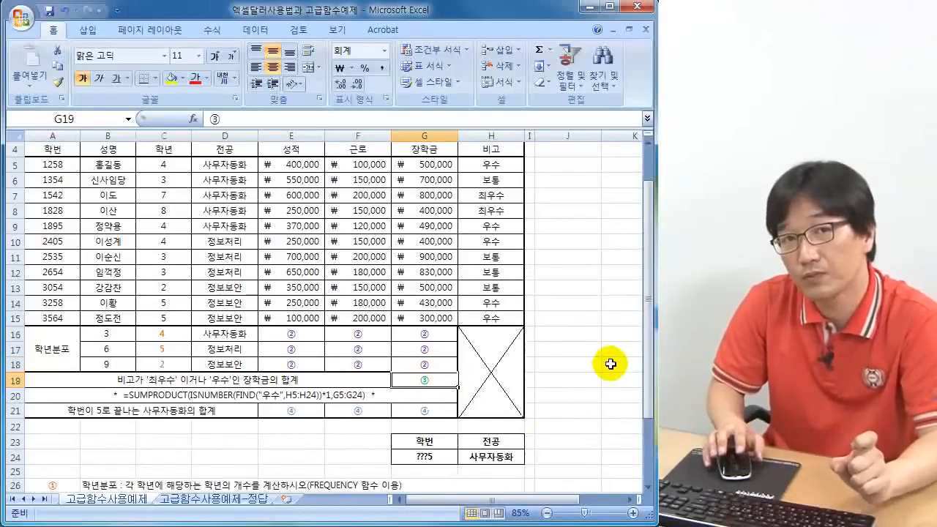
{"action": "scroll", "coordinate": [610, 364], "scroll_direction": "down", "scroll_amount": 2}
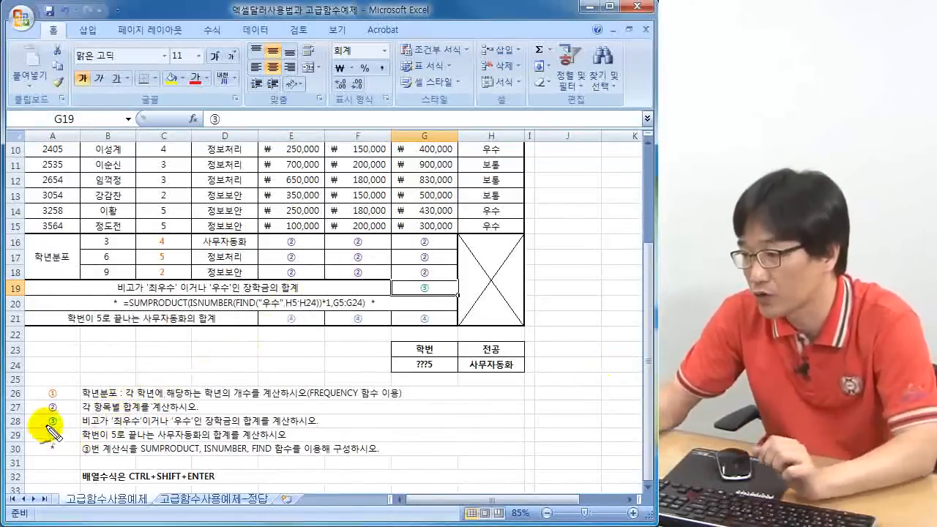
{"action": "left_click_drag", "start_coordinate": [80, 426], "coordinate": [316, 424]}
{"action": "mouse_move", "coordinate": [436, 282]}
{"action": "left_mouse_down"}
{"action": "mouse_move", "coordinate": [416, 293]}
{"action": "mouse_move", "coordinate": [465, 290]}
{"action": "mouse_move", "coordinate": [505, 268]}
{"action": "mouse_move", "coordinate": [510, 289]}
{"action": "left_mouse_up"}
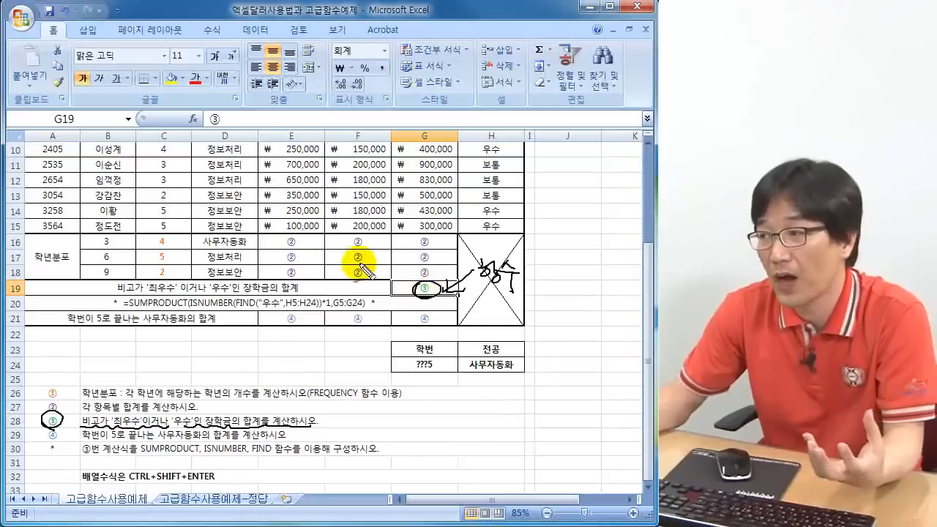
{"action": "mouse_move", "coordinate": [176, 240]}
{"action": "left_mouse_down"}
{"action": "mouse_move", "coordinate": [143, 246]}
{"action": "mouse_move", "coordinate": [195, 252]}
{"action": "left_mouse_up"}
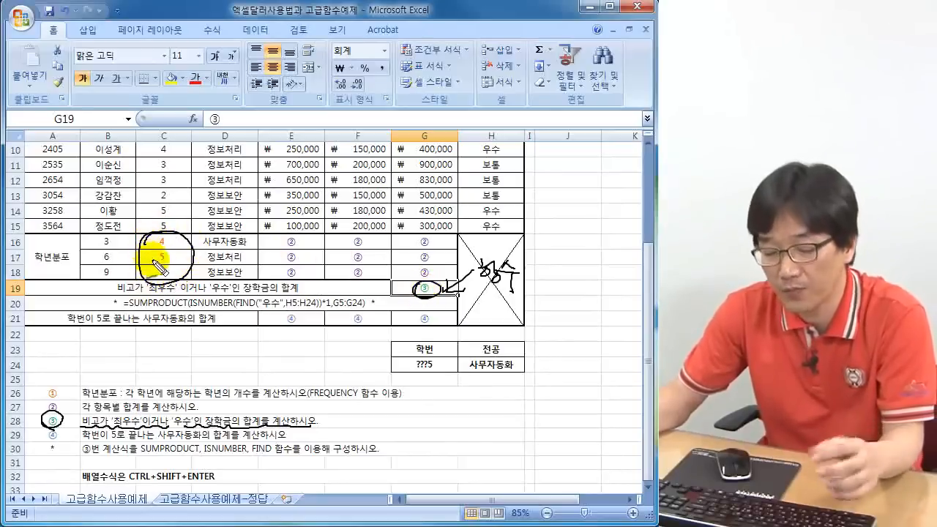
{"action": "mouse_move", "coordinate": [439, 289]}
{"action": "left_mouse_down"}
{"action": "mouse_move", "coordinate": [429, 283]}
{"action": "mouse_move", "coordinate": [439, 268]}
{"action": "mouse_move", "coordinate": [451, 286]}
{"action": "left_mouse_up"}
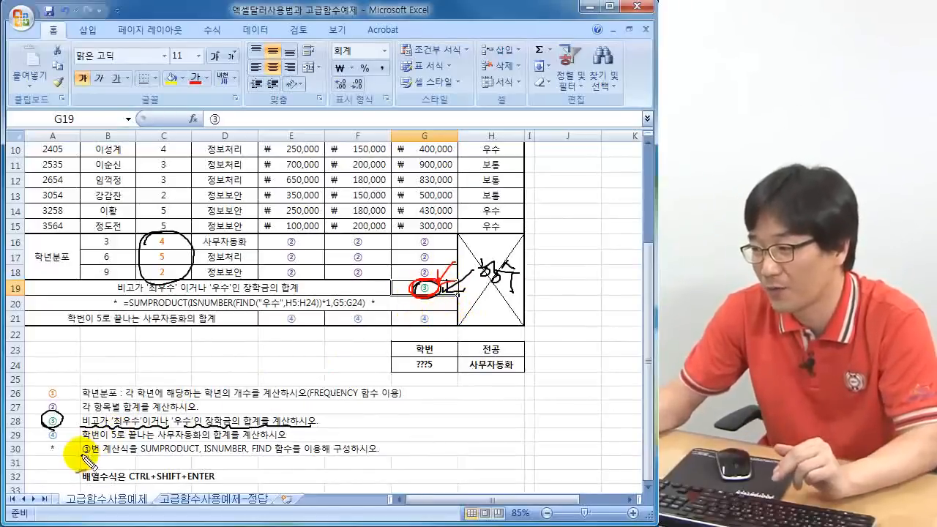
- Circle ③ in the row 30 note, bracket SUMPRODUCT, ISNUMBER, FIND, and draw an arrow from the note to the row 20 formula
{"action": "mouse_move", "coordinate": [93, 445]}
{"action": "left_mouse_down"}
{"action": "mouse_move", "coordinate": [78, 443]}
{"action": "mouse_move", "coordinate": [139, 452]}
{"action": "left_mouse_up"}
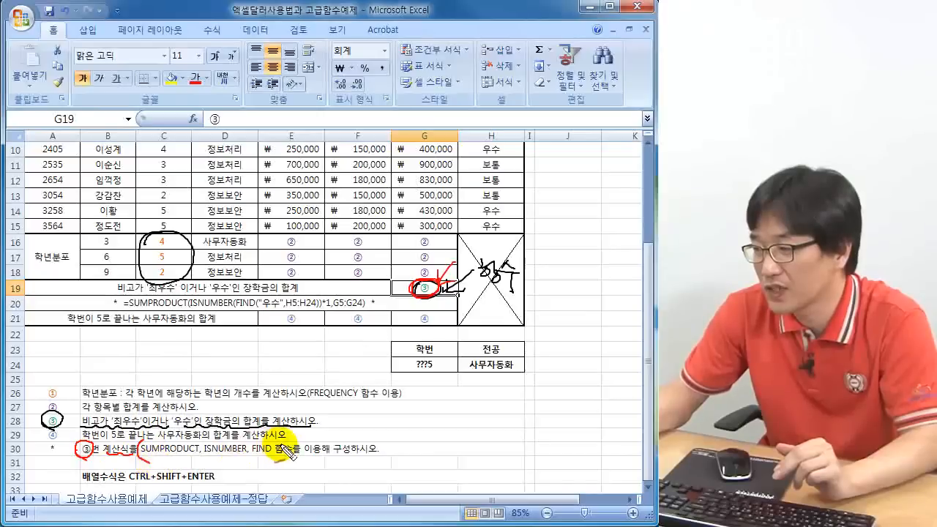
{"action": "left_click_drag", "start_coordinate": [277, 438], "coordinate": [274, 459]}
{"action": "left_click_drag", "start_coordinate": [146, 460], "coordinate": [253, 457]}
{"action": "mouse_move", "coordinate": [322, 459]}
{"action": "left_mouse_down"}
{"action": "mouse_move", "coordinate": [372, 458]}
{"action": "mouse_move", "coordinate": [375, 442]}
{"action": "mouse_move", "coordinate": [412, 410]}
{"action": "mouse_move", "coordinate": [418, 335]}
{"action": "mouse_move", "coordinate": [379, 309]}
{"action": "left_mouse_up"}
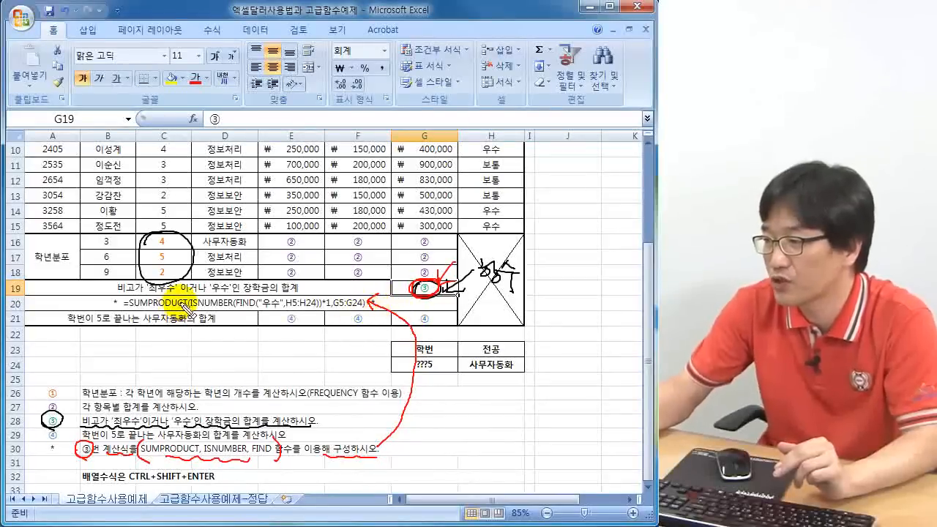
- Bracket the start of the row 20 formula, circle 최우수 and 우수 in row 19, and erase all ink
{"action": "left_click_drag", "start_coordinate": [115, 296], "coordinate": [111, 309]}
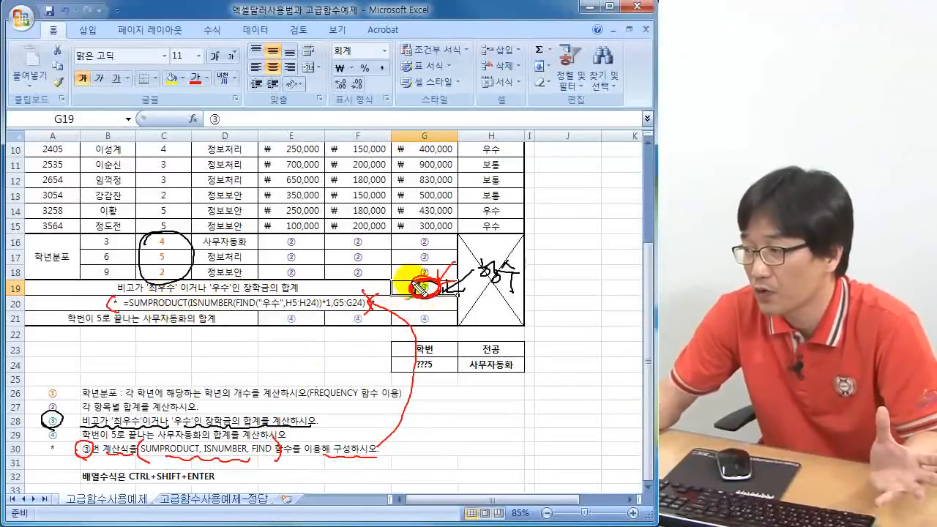
{"action": "left_click_drag", "start_coordinate": [180, 285], "coordinate": [229, 289]}
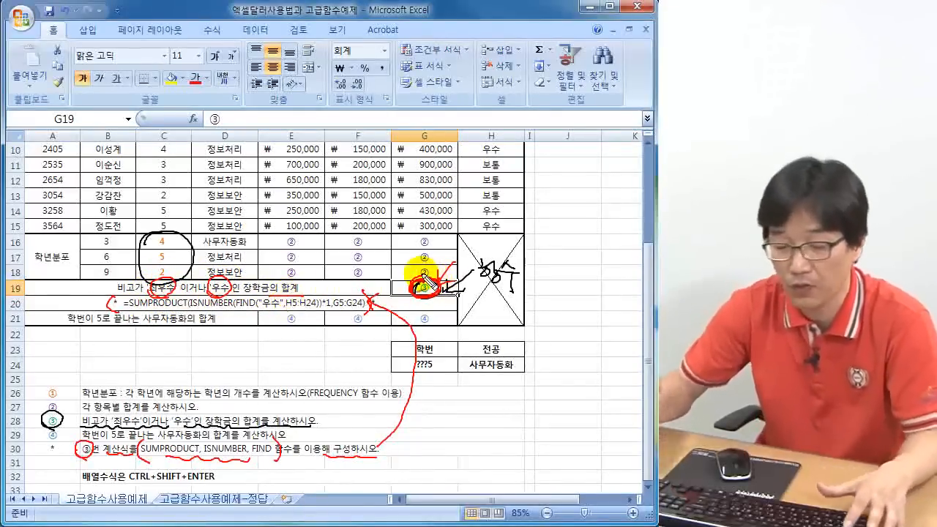
{"action": "key", "text": "Escape"}
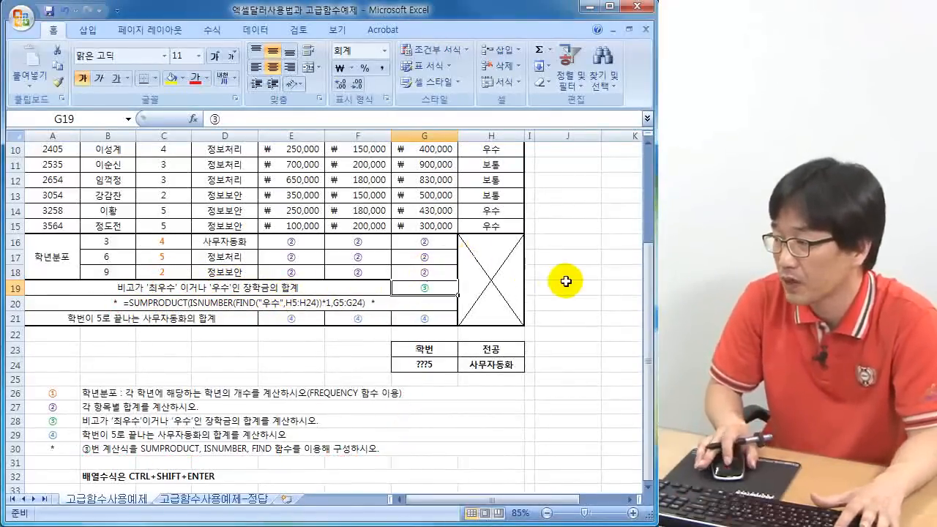
- Circle every 우수 and 최우수 rating in the 비고 column and 장학금의 합계 in row 19
{"action": "scroll", "coordinate": [565, 287], "scroll_direction": "up", "scroll_amount": 3}
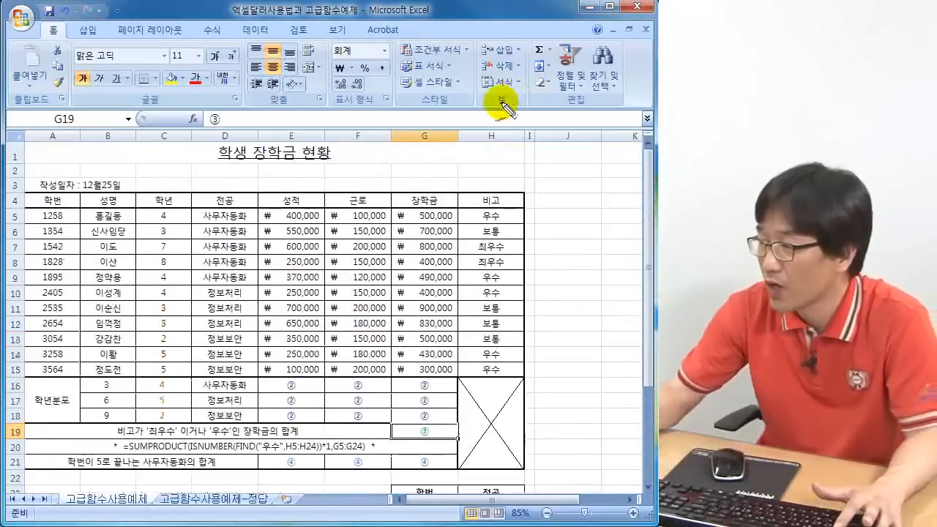
{"action": "mouse_move", "coordinate": [486, 220]}
{"action": "left_mouse_down"}
{"action": "mouse_move", "coordinate": [503, 297]}
{"action": "mouse_move", "coordinate": [505, 287]}
{"action": "left_mouse_up"}
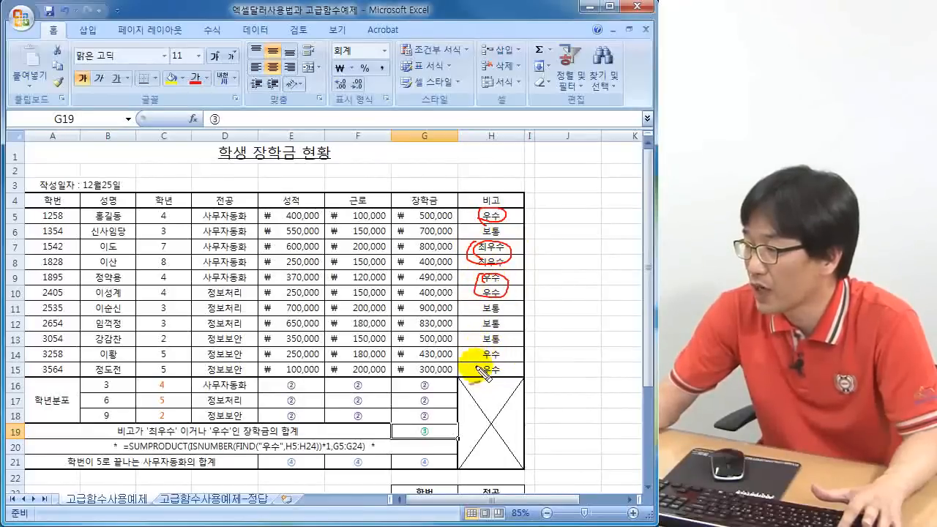
{"action": "mouse_move", "coordinate": [490, 354]}
{"action": "left_mouse_down"}
{"action": "mouse_move", "coordinate": [483, 377]}
{"action": "mouse_move", "coordinate": [502, 350]}
{"action": "left_mouse_up"}
{"action": "mouse_move", "coordinate": [269, 443]}
{"action": "left_mouse_down"}
{"action": "mouse_move", "coordinate": [285, 427]}
{"action": "mouse_move", "coordinate": [245, 432]}
{"action": "mouse_move", "coordinate": [294, 423]}
{"action": "left_mouse_up"}
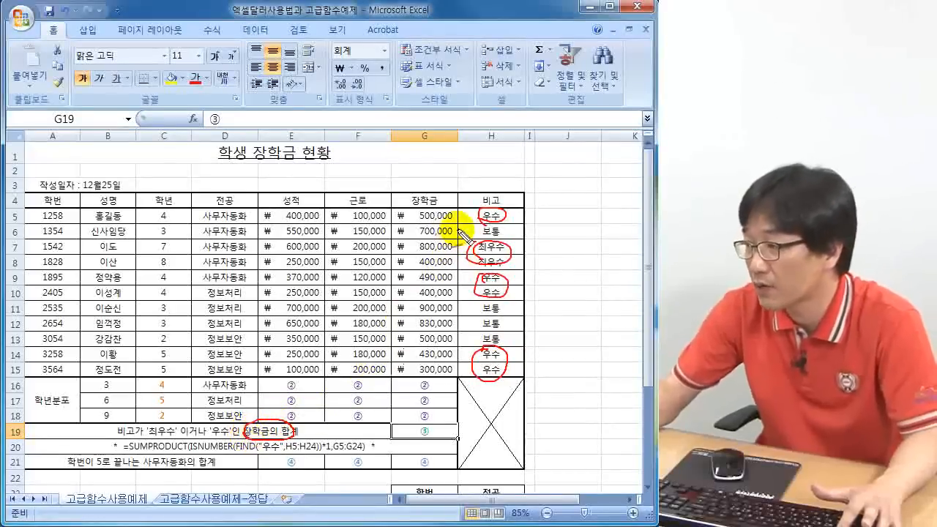
- Circle the 장학금 amounts in the rows rated 우수 or 최우수, and erase all ink
{"action": "mouse_move", "coordinate": [443, 207]}
{"action": "left_mouse_down"}
{"action": "mouse_move", "coordinate": [418, 220]}
{"action": "mouse_move", "coordinate": [448, 208]}
{"action": "left_mouse_up"}
{"action": "mouse_move", "coordinate": [427, 250]}
{"action": "left_mouse_down"}
{"action": "mouse_move", "coordinate": [437, 239]}
{"action": "mouse_move", "coordinate": [420, 250]}
{"action": "mouse_move", "coordinate": [439, 276]}
{"action": "mouse_move", "coordinate": [426, 278]}
{"action": "mouse_move", "coordinate": [442, 295]}
{"action": "mouse_move", "coordinate": [448, 288]}
{"action": "left_mouse_up"}
{"action": "mouse_move", "coordinate": [448, 374]}
{"action": "left_mouse_down"}
{"action": "mouse_move", "coordinate": [439, 356]}
{"action": "mouse_move", "coordinate": [426, 380]}
{"action": "left_mouse_up"}
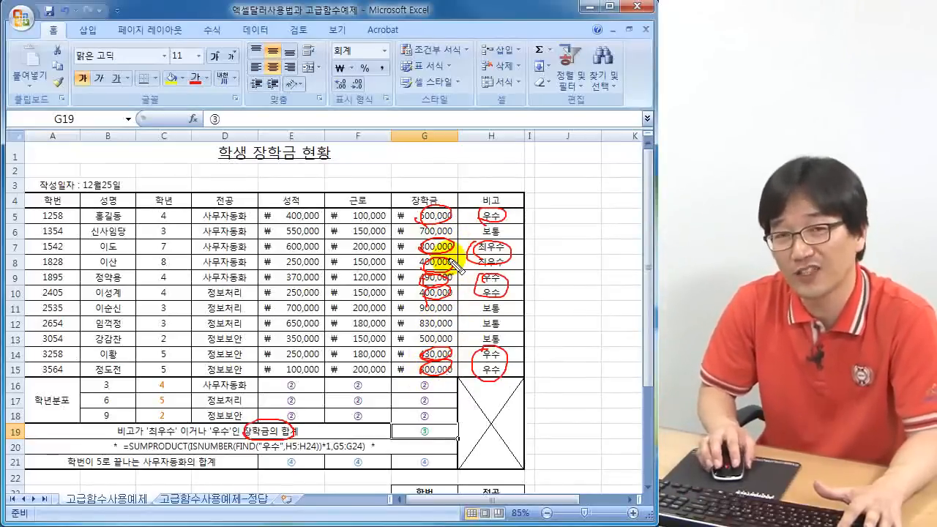
{"action": "key", "text": "Escape"}
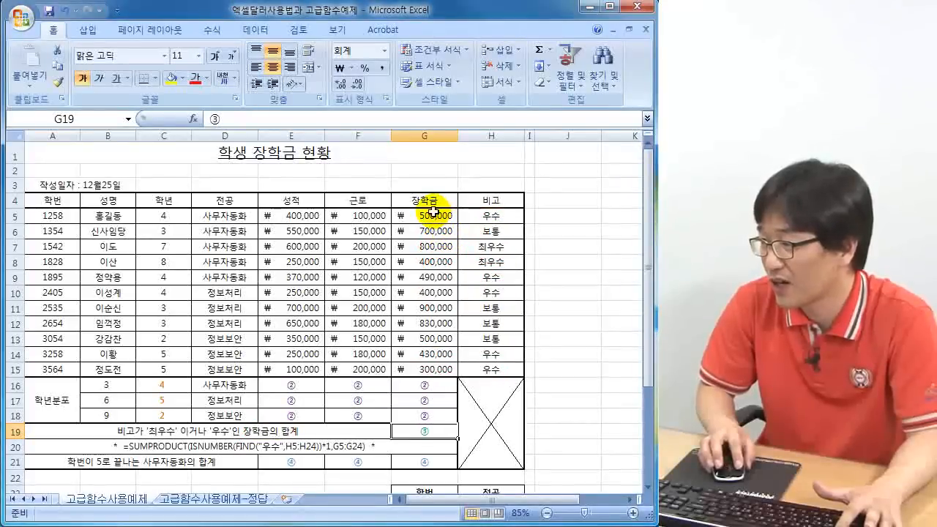
- Select the 장학금 cells G5, G7 to G10, G14 and G15 together to check their sum
{"action": "left_click", "coordinate": [436, 217]}
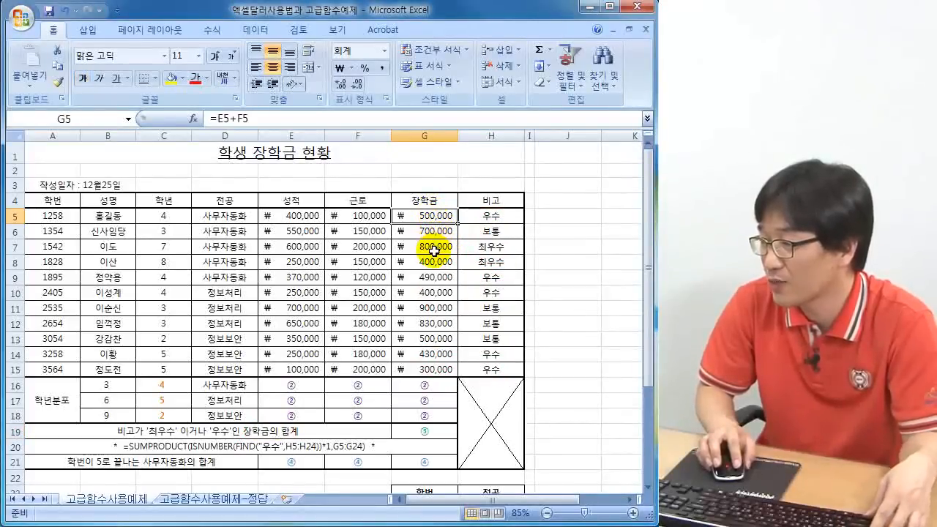
{"action": "left_click", "coordinate": [437, 250], "text": "ctrl"}
{"action": "left_click", "coordinate": [436, 261], "text": "ctrl"}
{"action": "left_click", "coordinate": [434, 277], "text": "ctrl"}
{"action": "left_click", "coordinate": [431, 292], "text": "ctrl"}
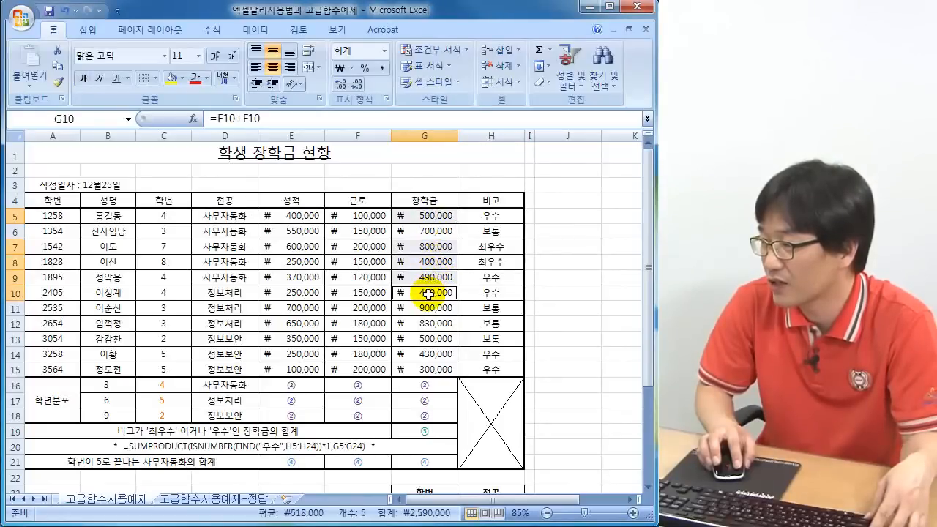
{"action": "left_click", "coordinate": [426, 354], "text": "ctrl"}
{"action": "left_click", "coordinate": [427, 369], "text": "ctrl"}
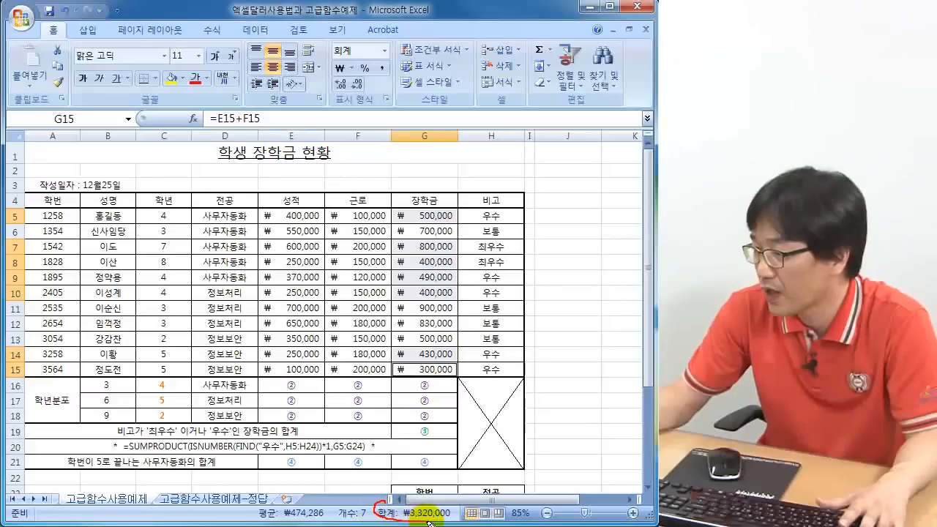
- Circle the 합계 value of the selection, circle the selected 장학금 amounts, draw an arrow from them to the sum, and erase the ink
{"action": "mouse_move", "coordinate": [457, 517]}
{"action": "left_mouse_down"}
{"action": "mouse_move", "coordinate": [381, 502]}
{"action": "mouse_move", "coordinate": [384, 514]}
{"action": "left_mouse_up"}
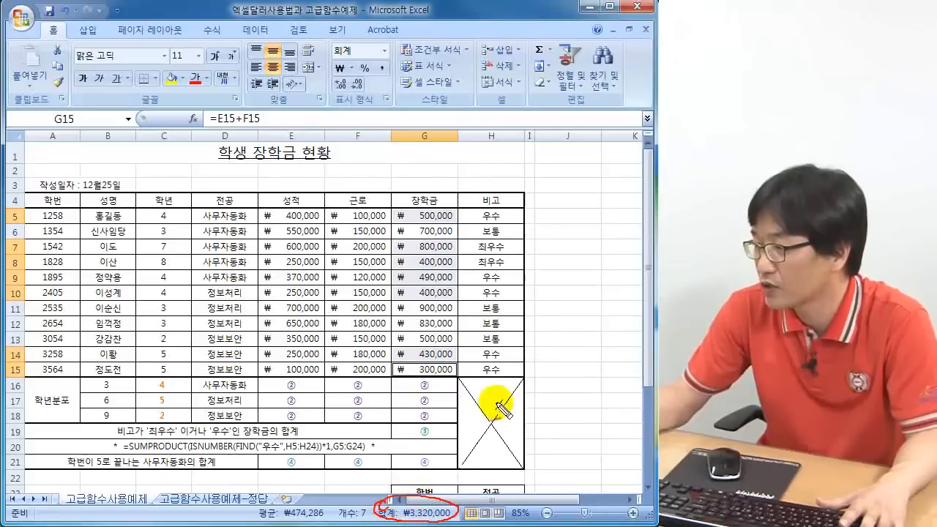
{"action": "mouse_move", "coordinate": [416, 218]}
{"action": "left_mouse_down"}
{"action": "mouse_move", "coordinate": [443, 221]}
{"action": "mouse_move", "coordinate": [441, 253]}
{"action": "mouse_move", "coordinate": [421, 266]}
{"action": "left_mouse_up"}
{"action": "left_click_drag", "start_coordinate": [421, 276], "coordinate": [421, 290]}
{"action": "mouse_move", "coordinate": [418, 356]}
{"action": "left_mouse_down"}
{"action": "mouse_move", "coordinate": [443, 351]}
{"action": "mouse_move", "coordinate": [421, 357]}
{"action": "left_mouse_up"}
{"action": "mouse_move", "coordinate": [448, 217]}
{"action": "left_mouse_down"}
{"action": "mouse_move", "coordinate": [468, 311]}
{"action": "mouse_move", "coordinate": [448, 351]}
{"action": "mouse_move", "coordinate": [458, 362]}
{"action": "mouse_move", "coordinate": [434, 502]}
{"action": "left_mouse_up"}
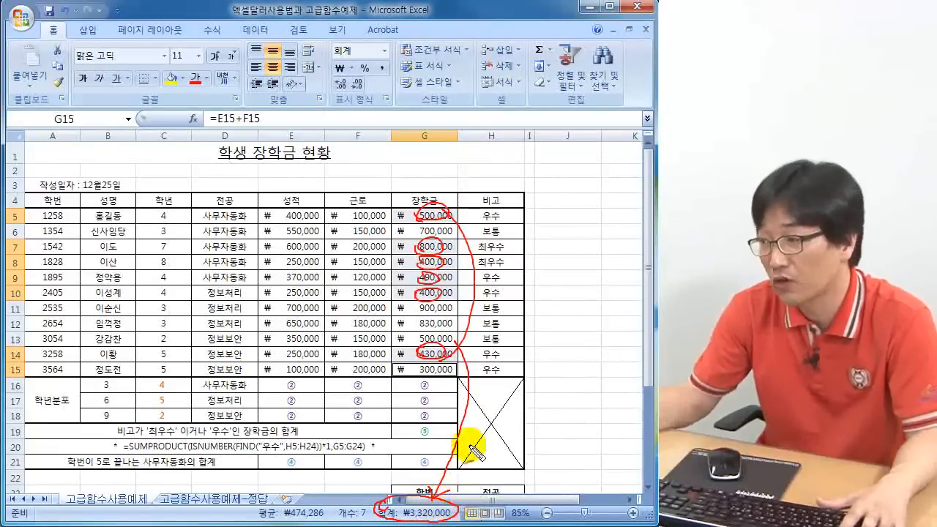
{"action": "key", "text": "Escape"}
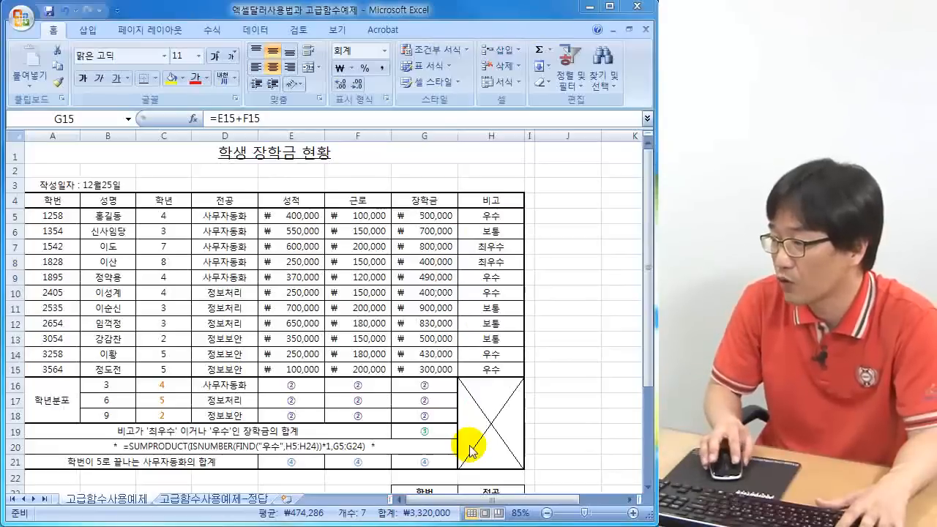
- Enter 3320000 in G19 as the 장학금의 합계 for 최우수 and 우수
{"action": "left_click", "coordinate": [423, 431]}
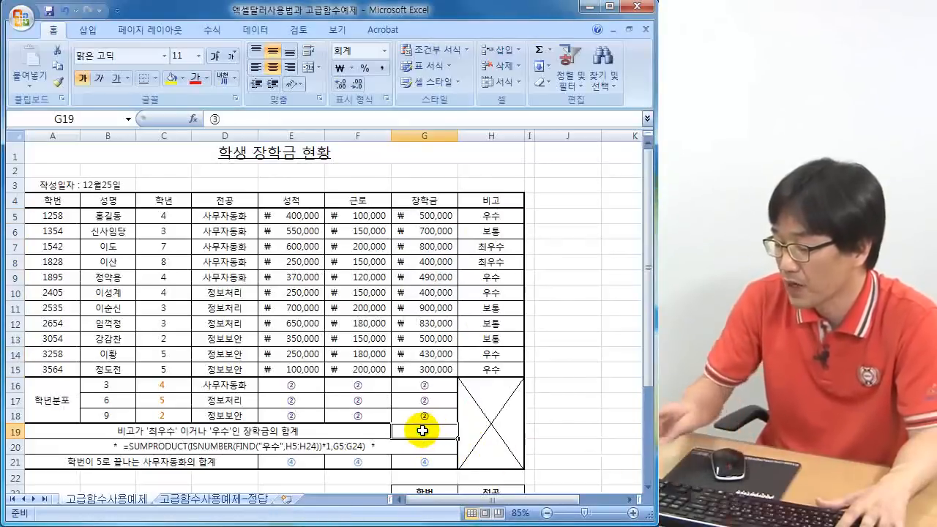
{"action": "type", "text": "3320000"}
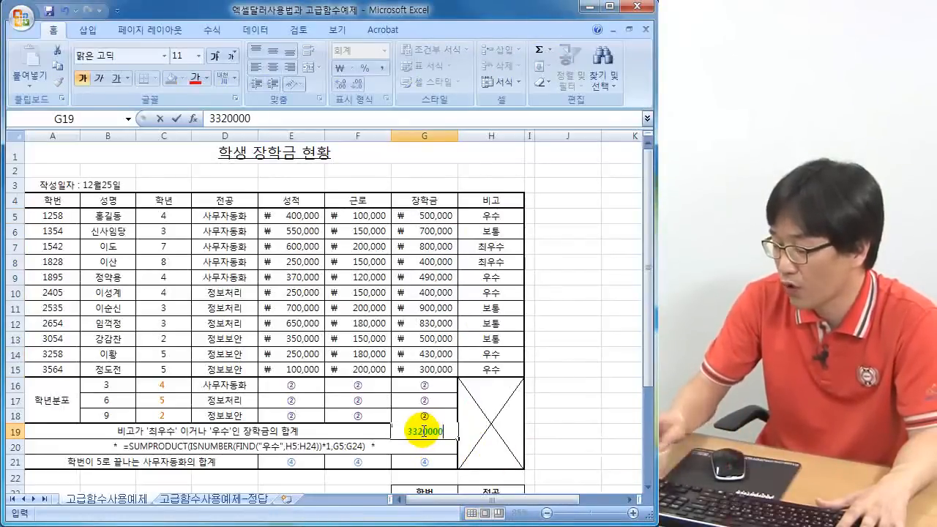
{"action": "key", "text": "Return"}
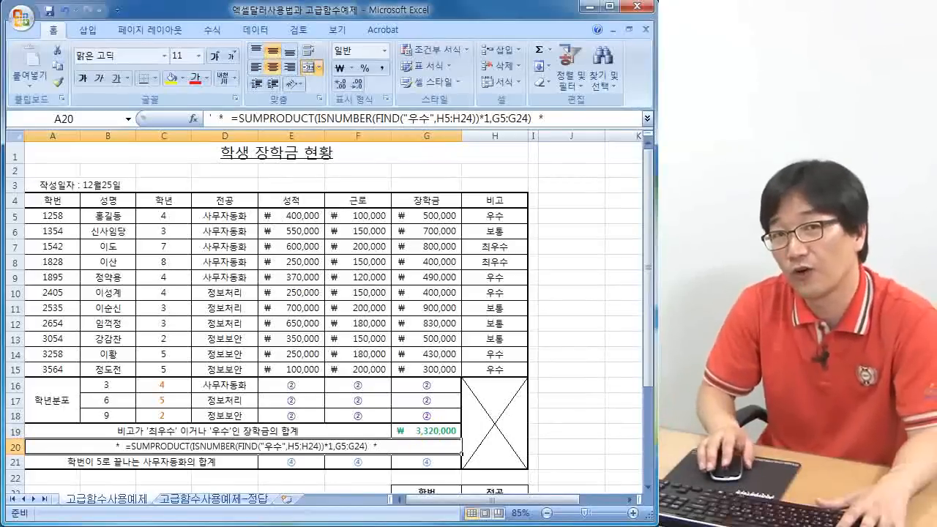
- Circle the scholarship total in G19, draw an arrow to it, and handwrite a short note with an X beside it
{"action": "scroll", "coordinate": [553, 365], "scroll_direction": "down", "scroll_amount": 2}
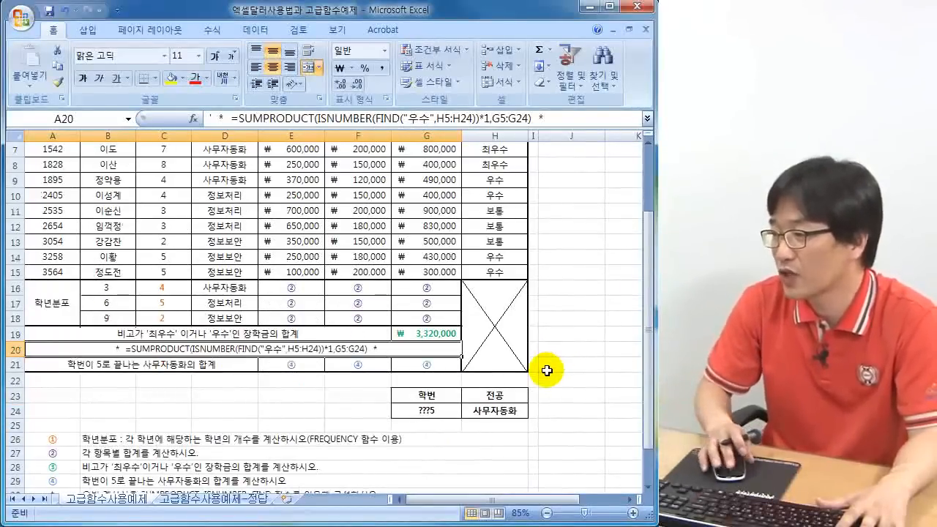
{"action": "scroll", "coordinate": [552, 364], "scroll_direction": "down", "scroll_amount": 1}
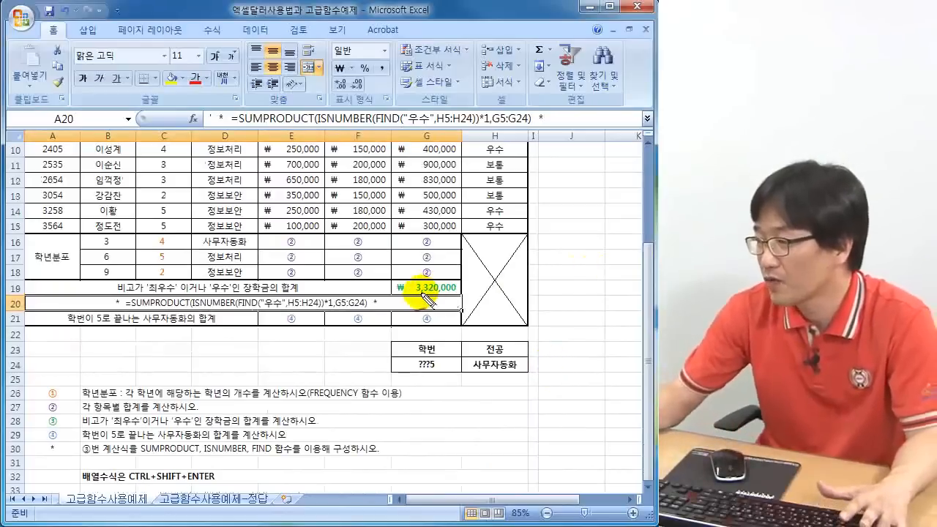
{"action": "mouse_move", "coordinate": [397, 287]}
{"action": "left_mouse_down"}
{"action": "mouse_move", "coordinate": [465, 301]}
{"action": "mouse_move", "coordinate": [383, 268]}
{"action": "mouse_move", "coordinate": [399, 291]}
{"action": "left_mouse_up"}
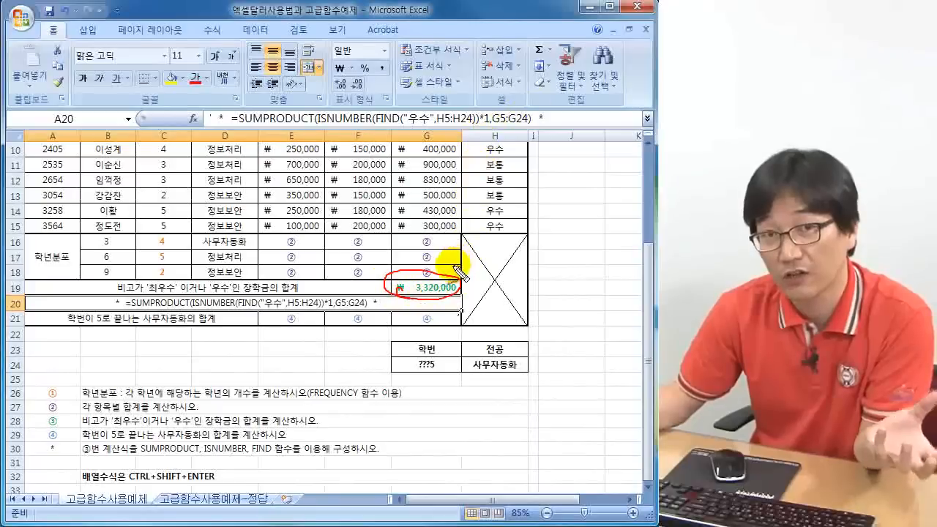
{"action": "mouse_move", "coordinate": [461, 253]}
{"action": "left_mouse_down"}
{"action": "mouse_move", "coordinate": [448, 275]}
{"action": "mouse_move", "coordinate": [469, 274]}
{"action": "left_mouse_up"}
{"action": "mouse_move", "coordinate": [505, 249]}
{"action": "left_mouse_down"}
{"action": "mouse_move", "coordinate": [541, 256]}
{"action": "mouse_move", "coordinate": [554, 271]}
{"action": "left_mouse_up"}
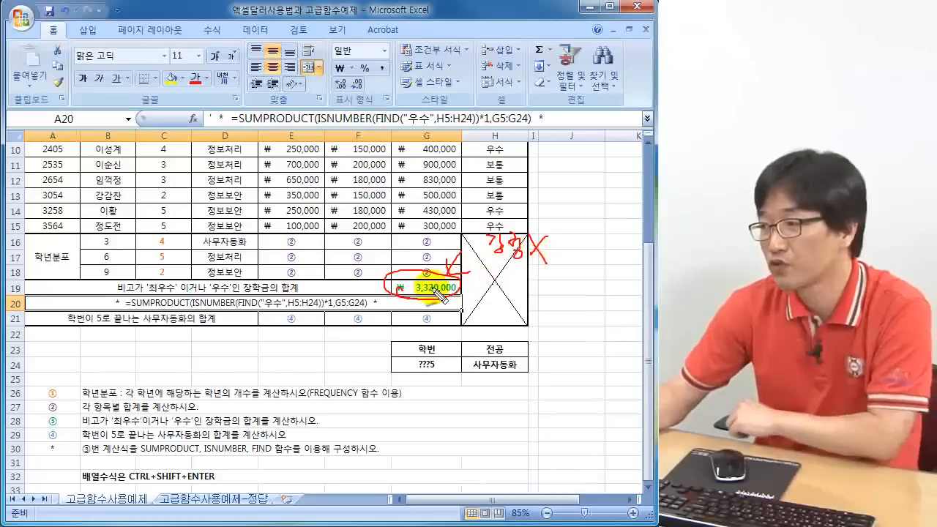
{"action": "left_click_drag", "start_coordinate": [366, 272], "coordinate": [395, 284]}
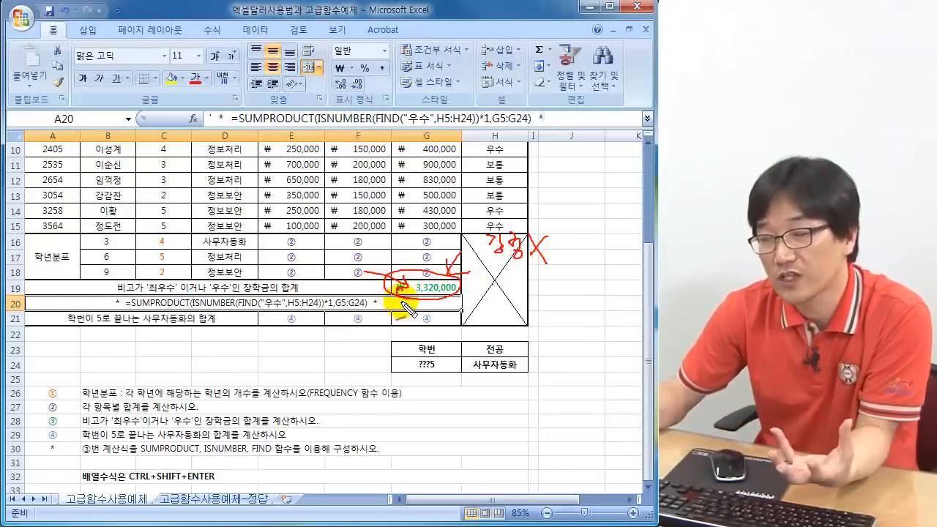
- Bracket and underline the SUMPRODUCT formula in row 20, draw a line from it to a handwritten 3~5, and erase all ink
{"action": "left_click_drag", "start_coordinate": [121, 296], "coordinate": [119, 313]}
{"action": "left_click_drag", "start_coordinate": [367, 292], "coordinate": [372, 315]}
{"action": "left_click_drag", "start_coordinate": [126, 307], "coordinate": [395, 316]}
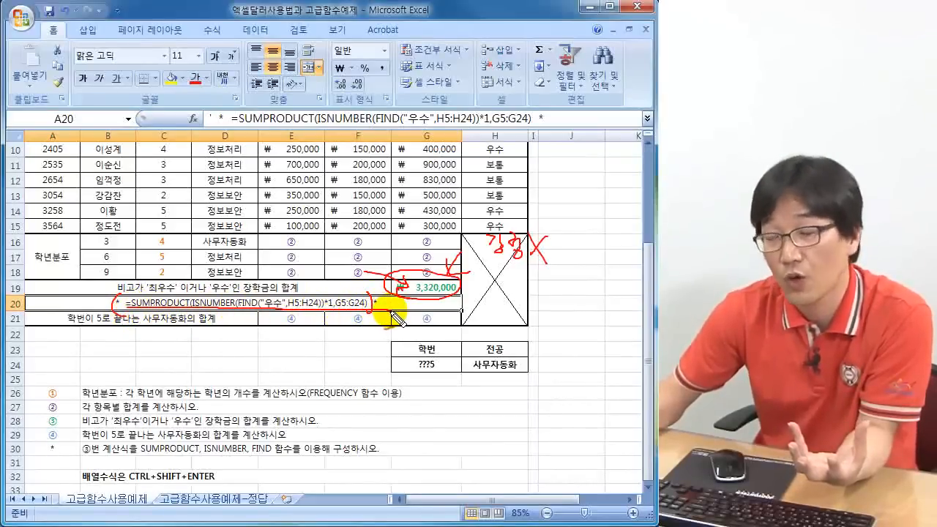
{"action": "left_click_drag", "start_coordinate": [319, 307], "coordinate": [329, 365]}
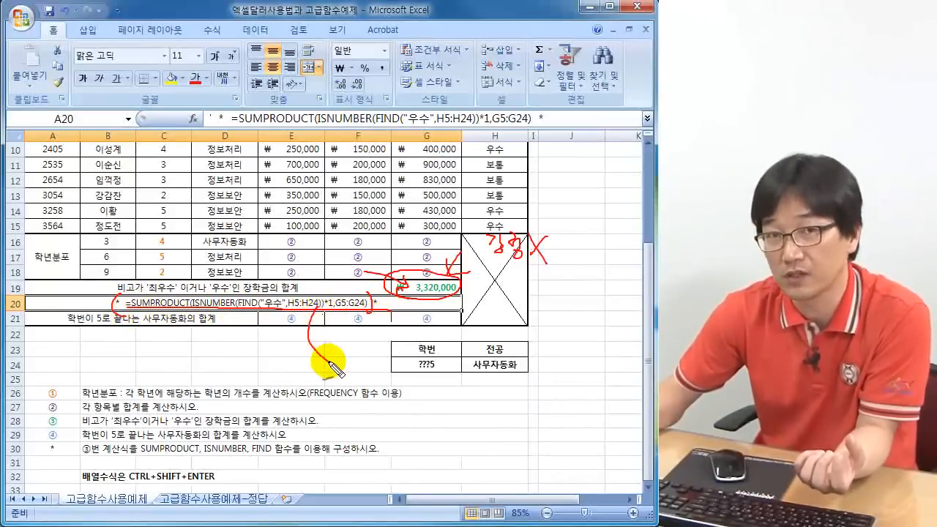
{"action": "mouse_move", "coordinate": [338, 357]}
{"action": "left_mouse_down"}
{"action": "mouse_move", "coordinate": [350, 368]}
{"action": "mouse_move", "coordinate": [369, 357]}
{"action": "mouse_move", "coordinate": [373, 375]}
{"action": "left_mouse_up"}
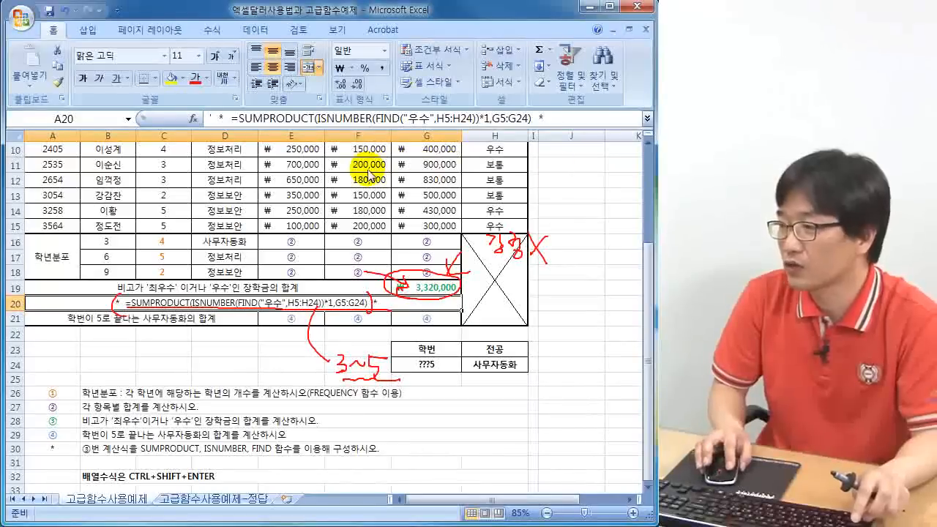
{"action": "key", "text": "Escape"}
- Bring up the Calculator, move its window over the sheet, and close it
{"action": "mouse_move", "coordinate": [365, 193]}
{"action": "left_mouse_down"}
{"action": "mouse_move", "coordinate": [330, 191]}
{"action": "mouse_move", "coordinate": [269, 219]}
{"action": "mouse_move", "coordinate": [322, 195]}
{"action": "left_mouse_up"}
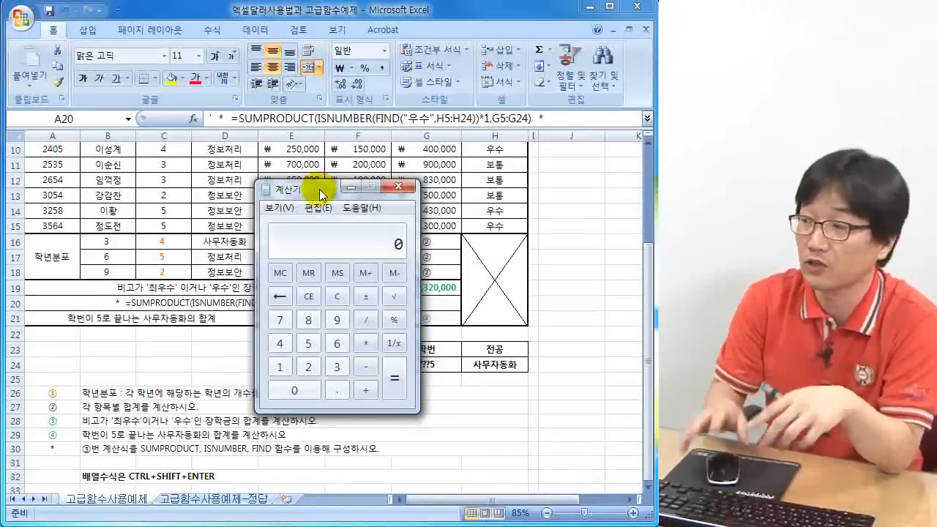
{"action": "left_click", "coordinate": [399, 187]}
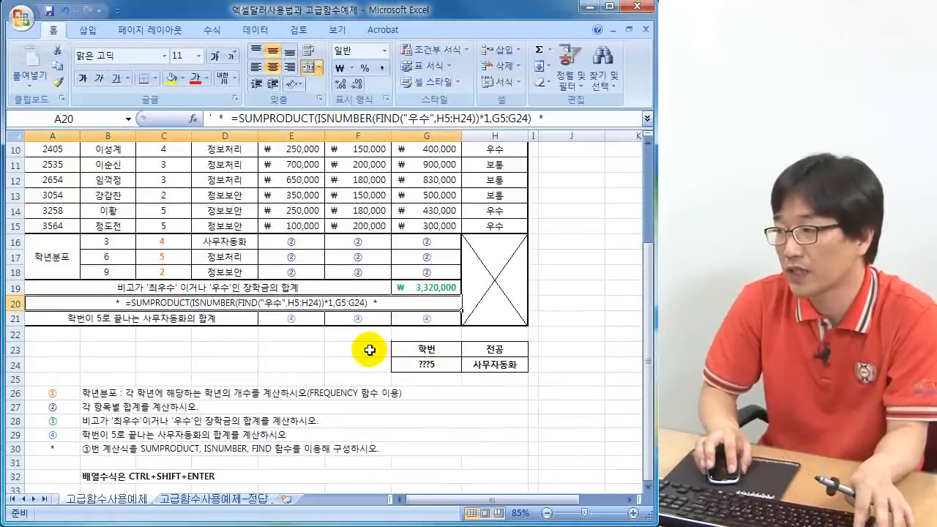
- Clear the scholarship total in G19 and the 학년분포 counts in C16 to C18
{"action": "left_click", "coordinate": [436, 289]}
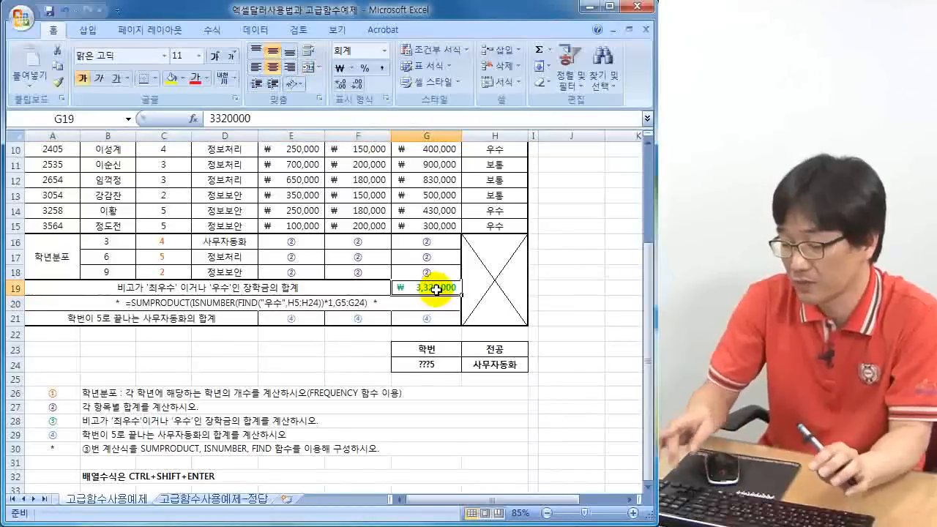
{"action": "key", "text": "Delete"}
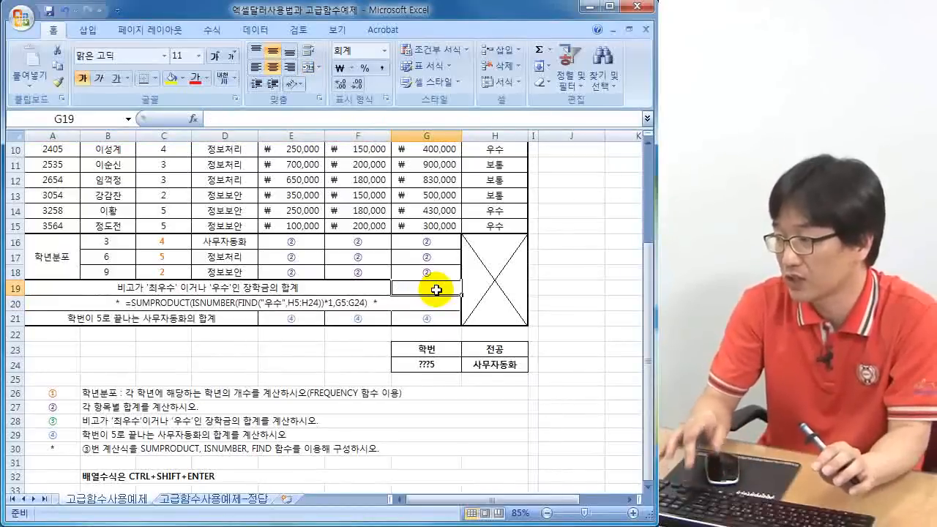
{"action": "left_click", "coordinate": [169, 237]}
{"action": "scroll", "coordinate": [195, 319], "scroll_direction": "up", "scroll_amount": 3}
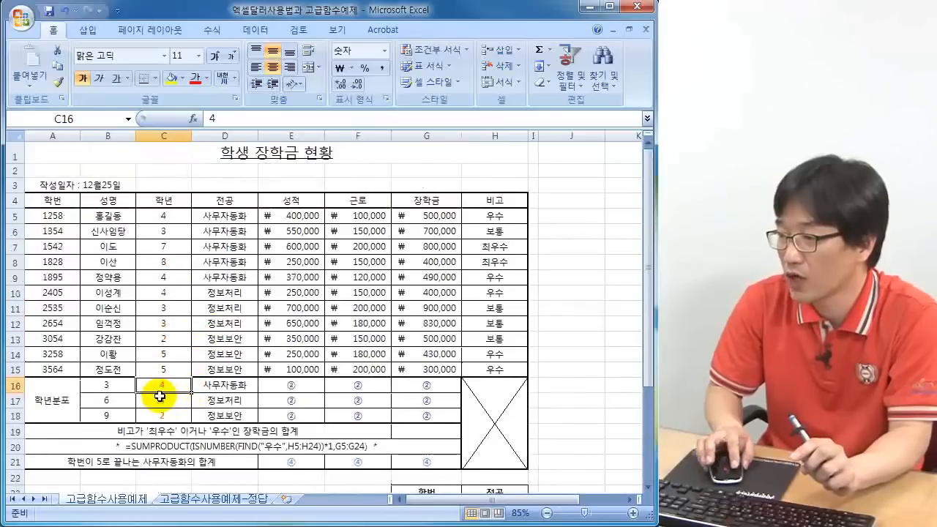
{"action": "left_click_drag", "start_coordinate": [163, 388], "coordinate": [159, 411]}
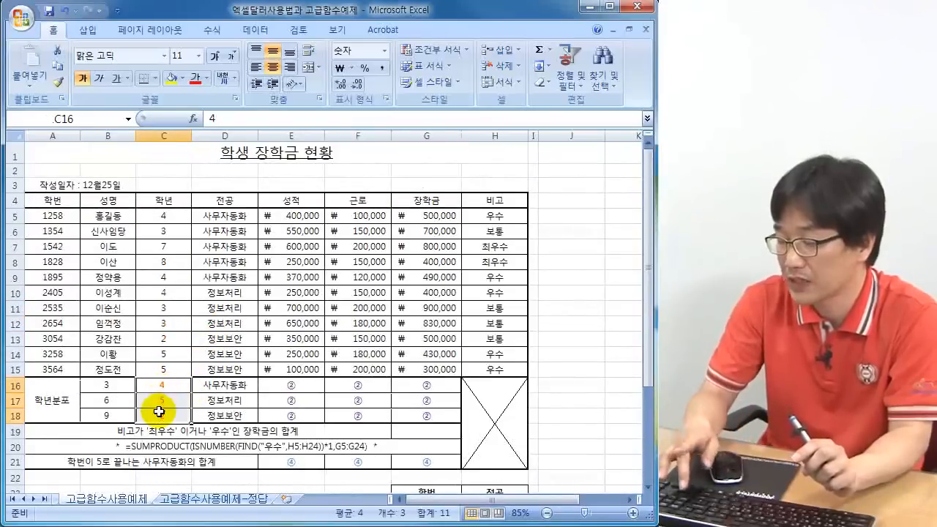
{"action": "key", "text": "Delete"}
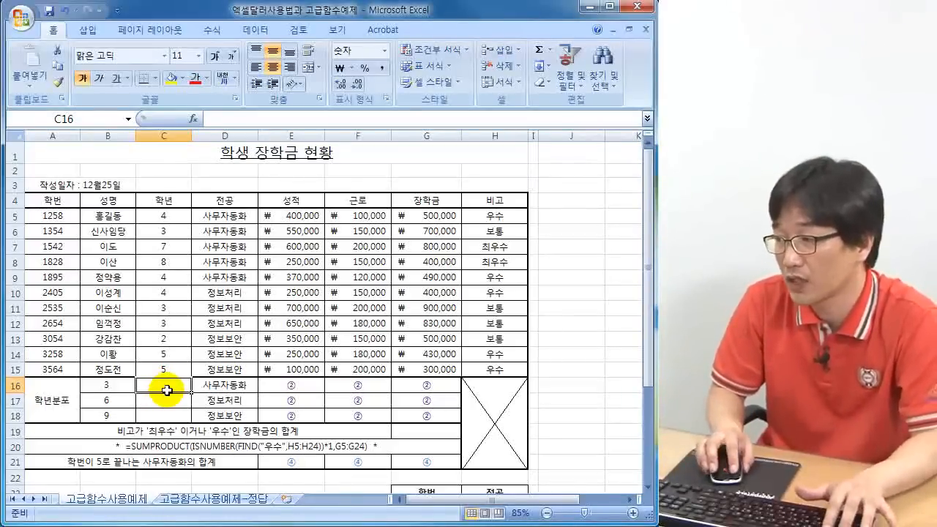
- Enter =FREQUENCY(C5:C15,B16:B18) as an array formula across the 학년분포 cells C16 to C18
{"action": "left_click_drag", "start_coordinate": [167, 387], "coordinate": [167, 416]}
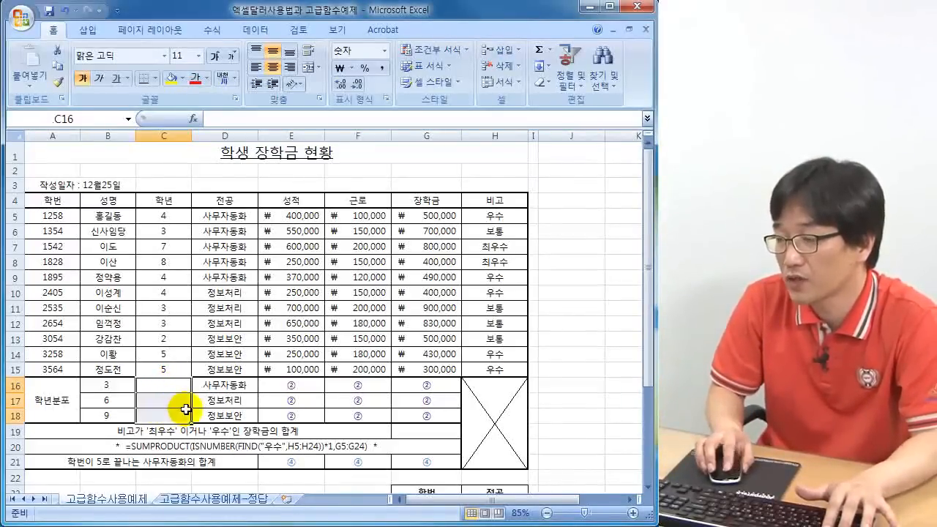
{"action": "scroll", "coordinate": [199, 397], "scroll_direction": "down", "scroll_amount": 2}
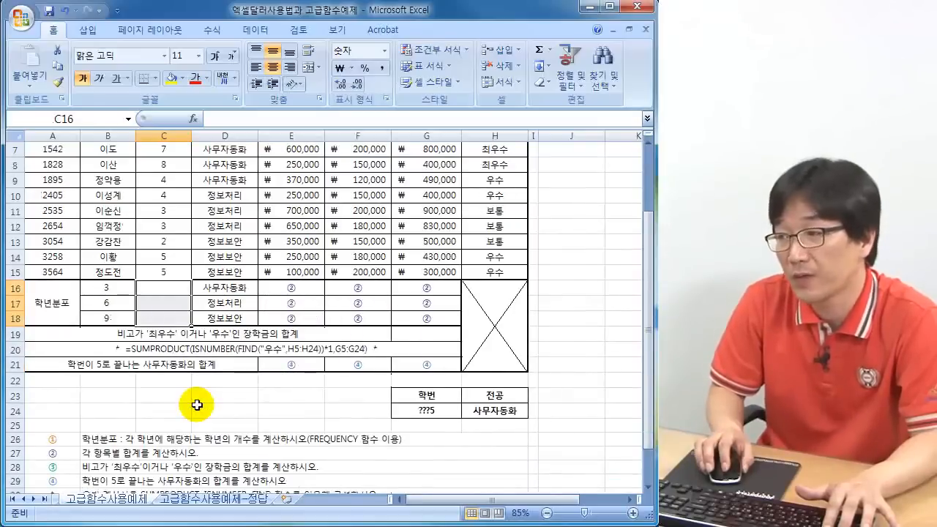
{"action": "scroll", "coordinate": [197, 400], "scroll_direction": "up", "scroll_amount": 1}
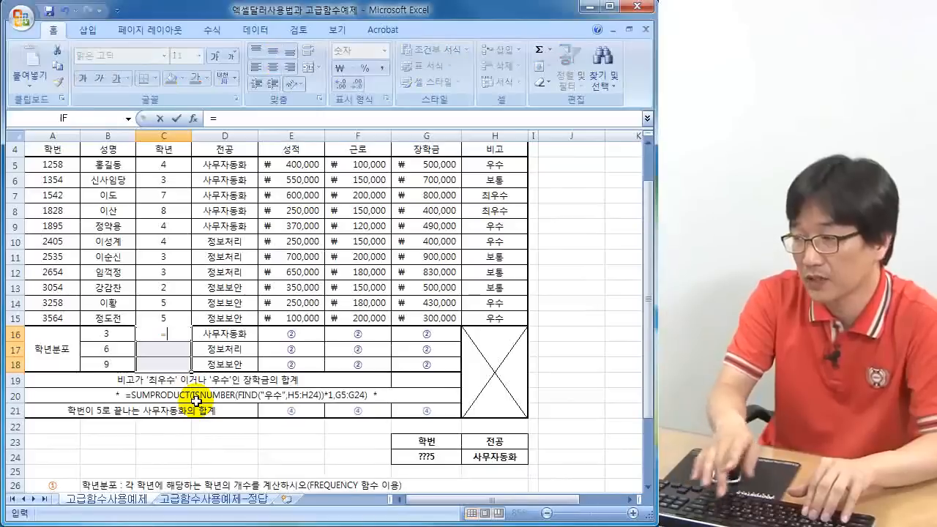
{"action": "type", "text": "= ="}
{"action": "key", "text": "BackSpace"}
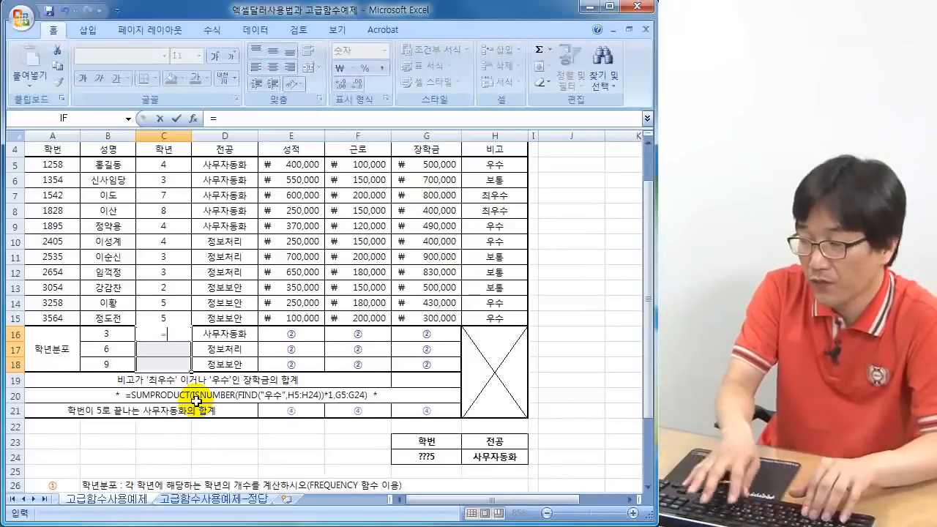
{"action": "key", "text": "Hangul"}
{"action": "type", "text": "fre"}
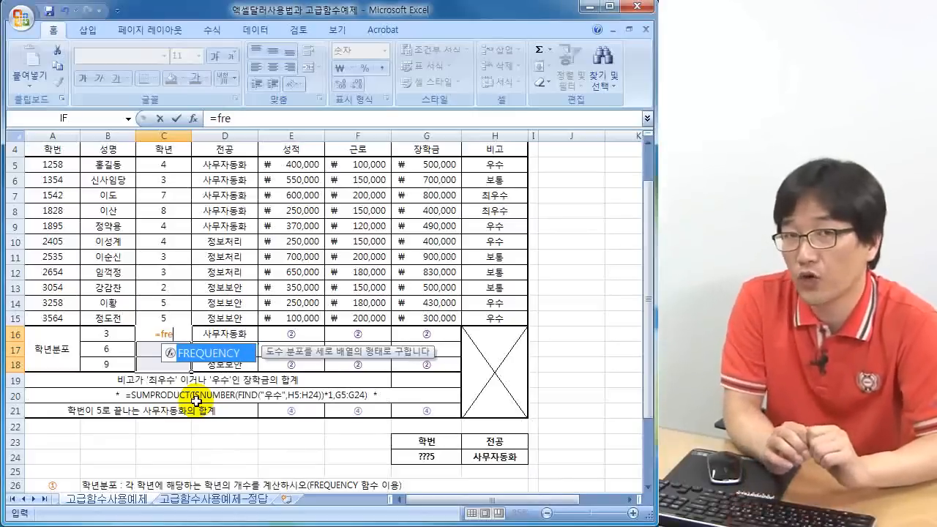
{"action": "double_click", "coordinate": [219, 355]}
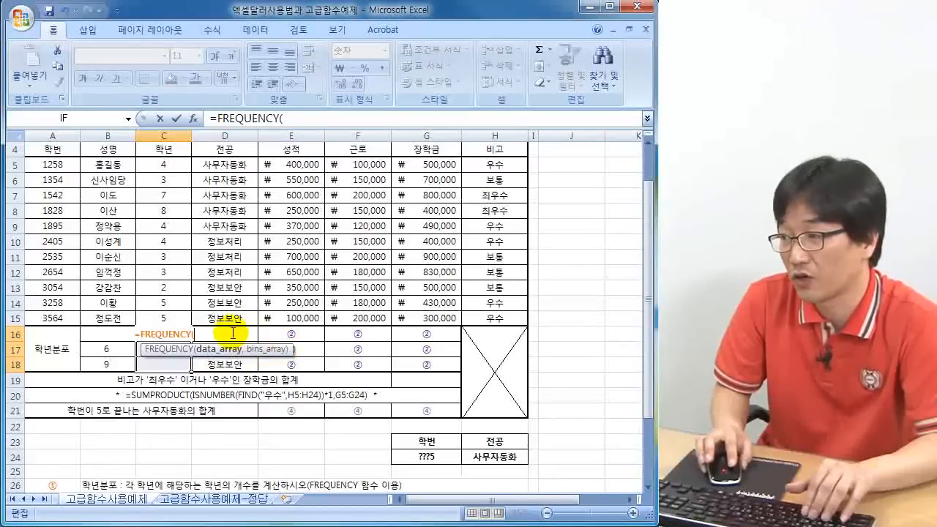
{"action": "left_click_drag", "start_coordinate": [163, 164], "coordinate": [187, 311]}
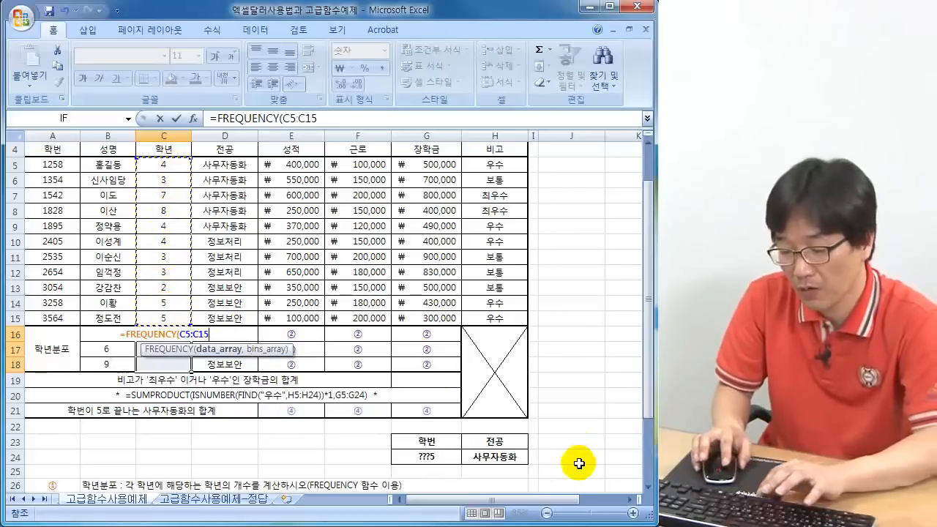
{"action": "type", "text": ","}
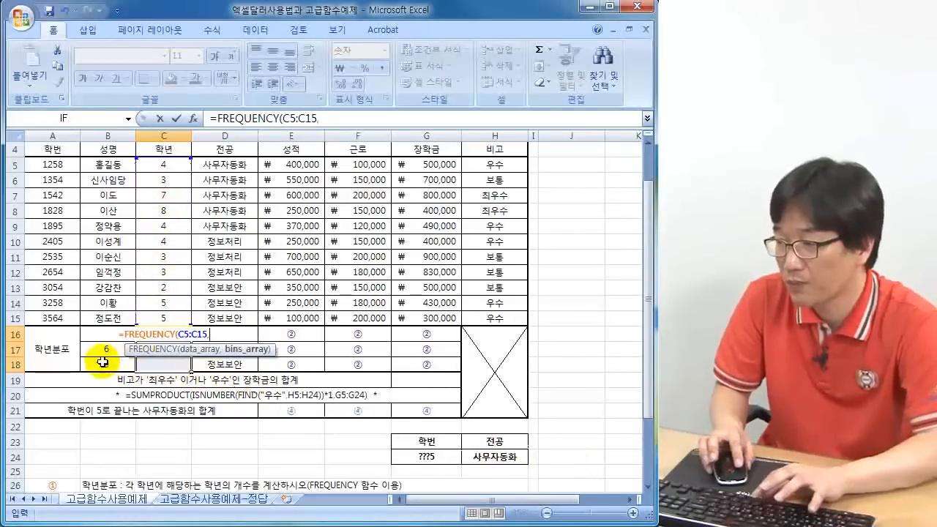
{"action": "left_click_drag", "start_coordinate": [95, 365], "coordinate": [99, 335]}
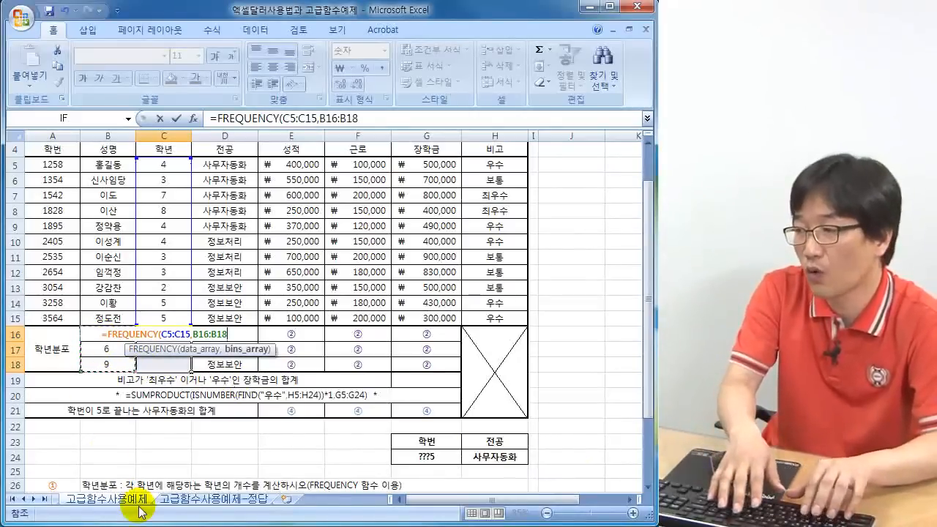
{"action": "type", "text": ")"}
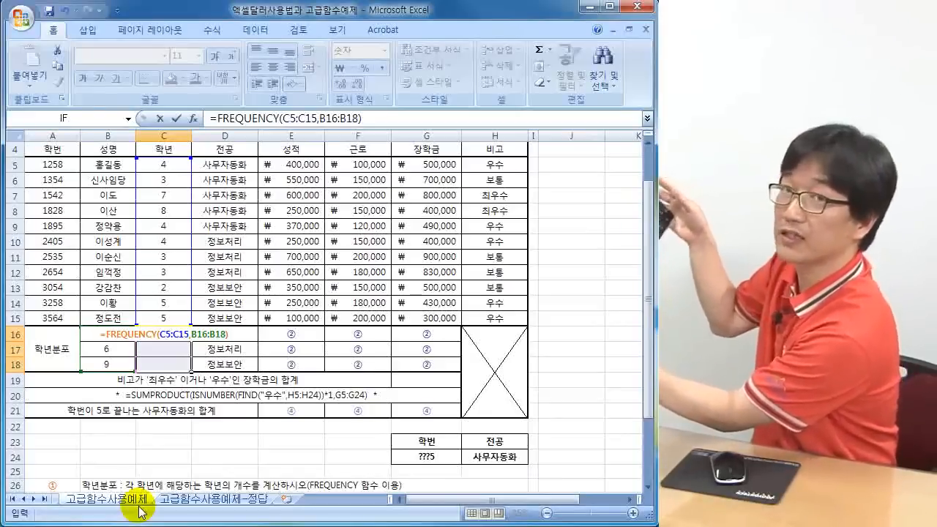
{"action": "key", "text": "ctrl+shift+Return"}
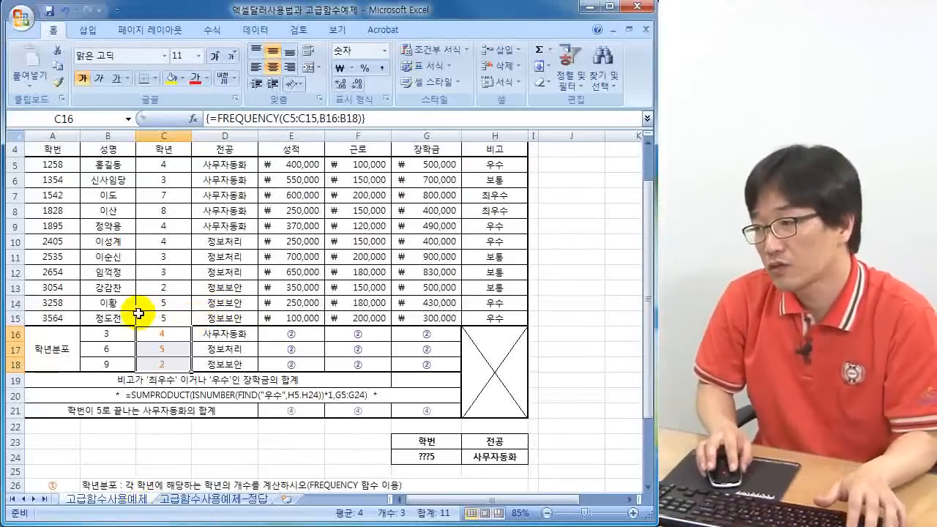
- Open the FREQUENCY formula in C16 to C18 for review, reconfirm it as an array formula, and reselect the three cells
{"action": "left_click", "coordinate": [166, 334]}
{"action": "left_click_drag", "start_coordinate": [164, 335], "coordinate": [159, 367]}
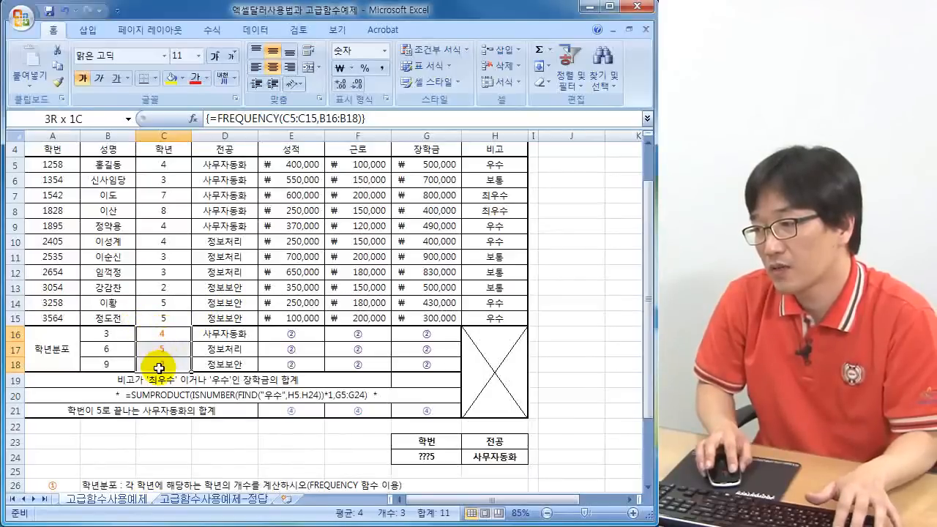
{"action": "key", "text": "F2"}
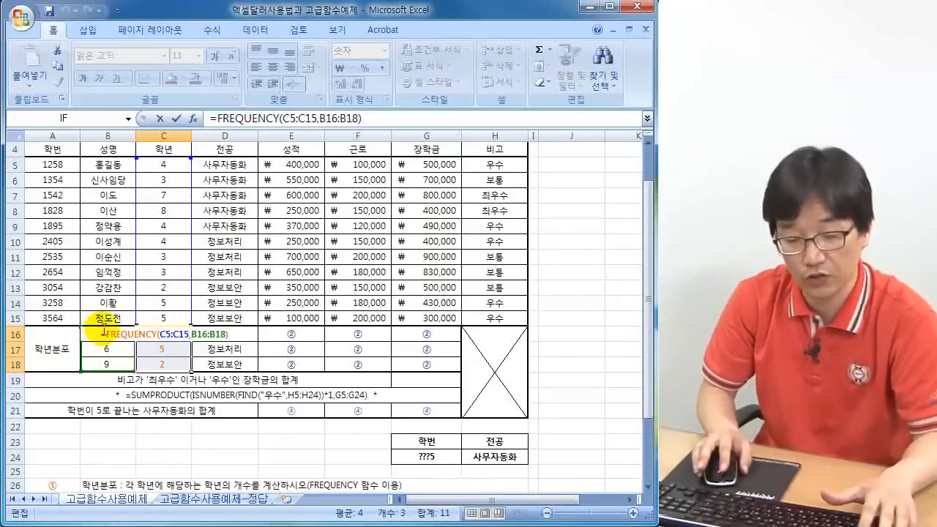
{"action": "key", "text": "ctrl+shift+Return"}
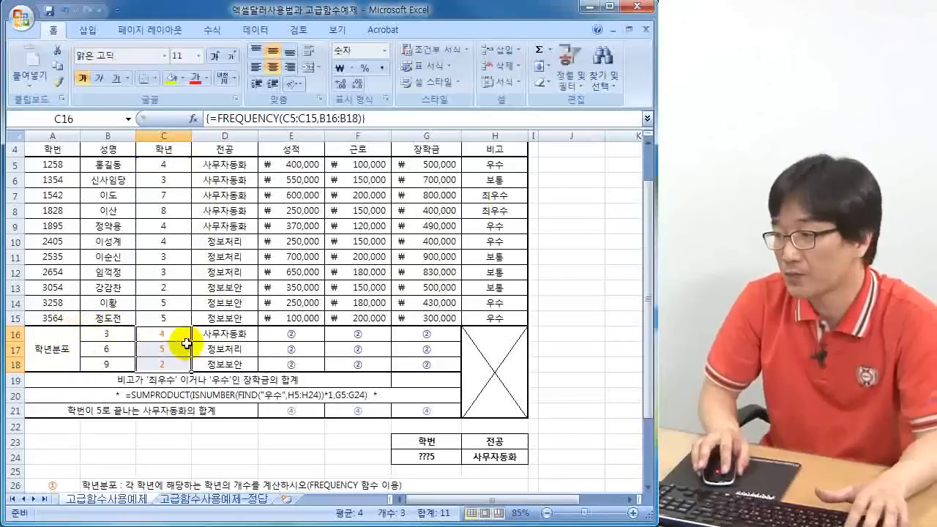
{"action": "left_click", "coordinate": [220, 349]}
{"action": "left_click_drag", "start_coordinate": [177, 337], "coordinate": [171, 364]}
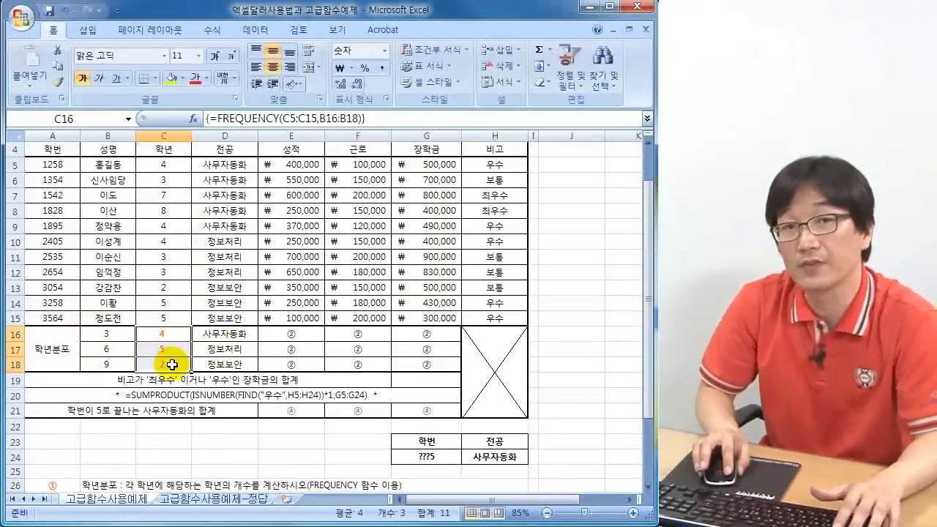
- Start a SUMIF formula in E16 for the 사무자동화 성적 total, with the absolute range $D$5:$D$15
{"action": "left_click", "coordinate": [296, 336]}
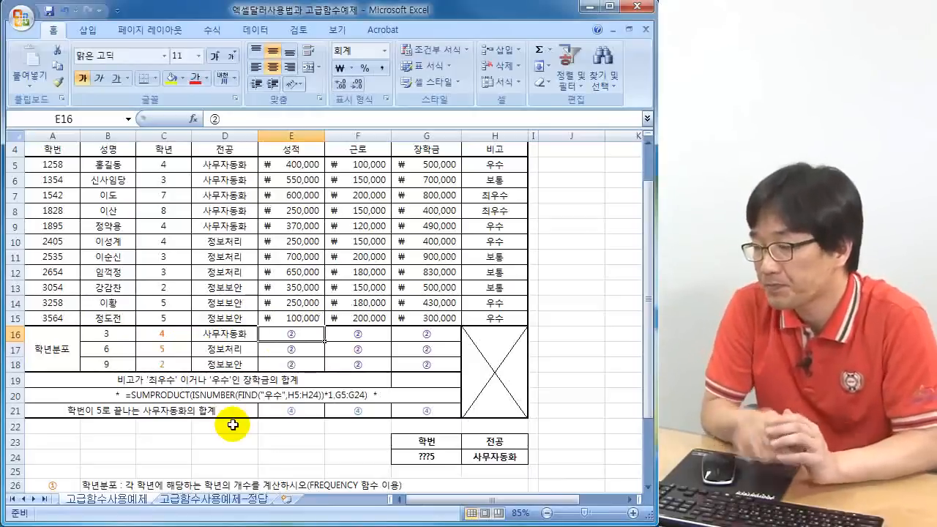
{"action": "scroll", "coordinate": [165, 447], "scroll_direction": "down", "scroll_amount": 2}
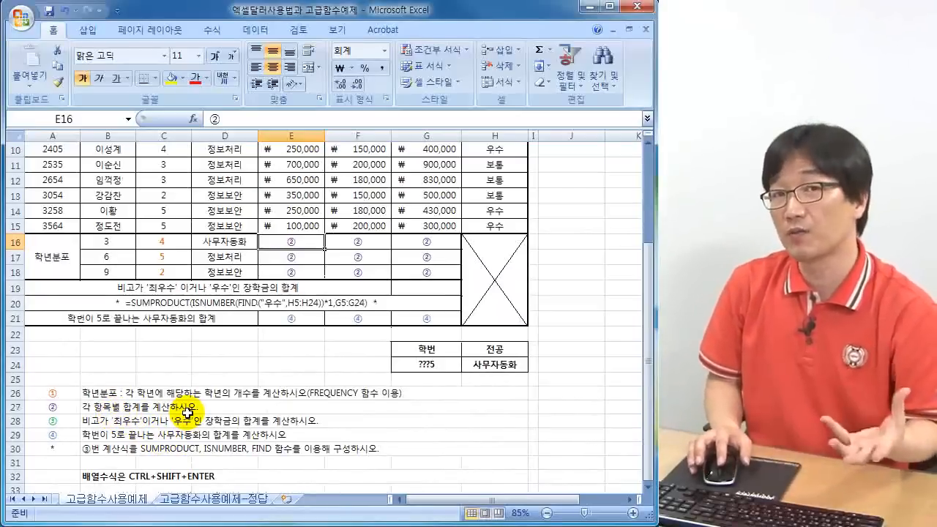
{"action": "scroll", "coordinate": [188, 414], "scroll_direction": "up", "scroll_amount": 2}
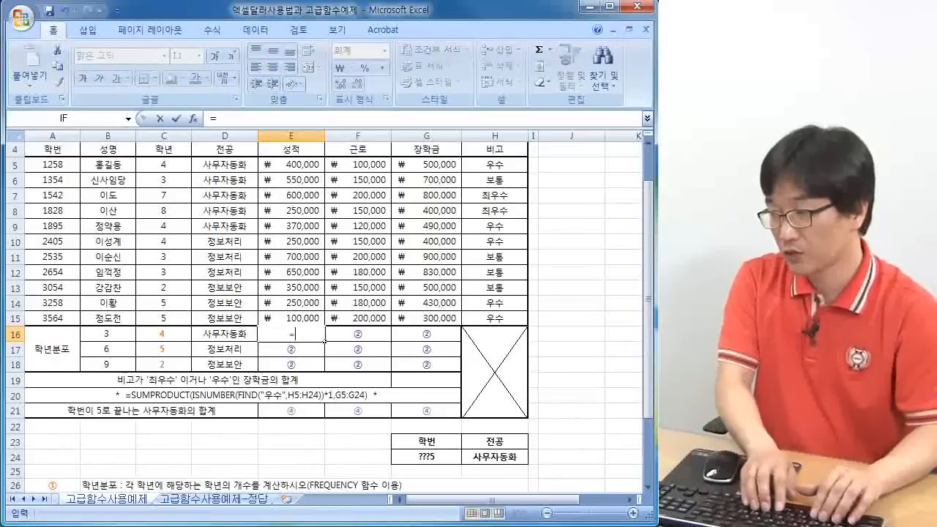
{"action": "type", "text": "=sumif"}
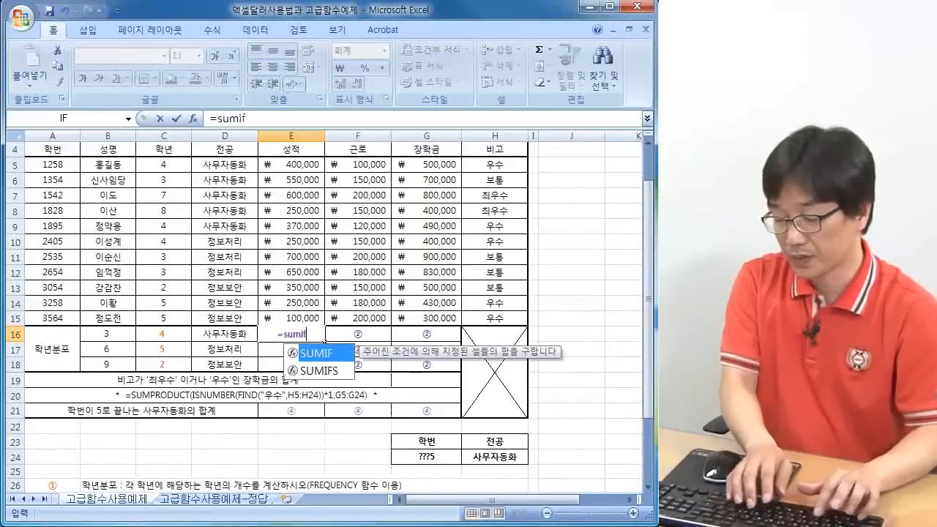
{"action": "type", "text": "("}
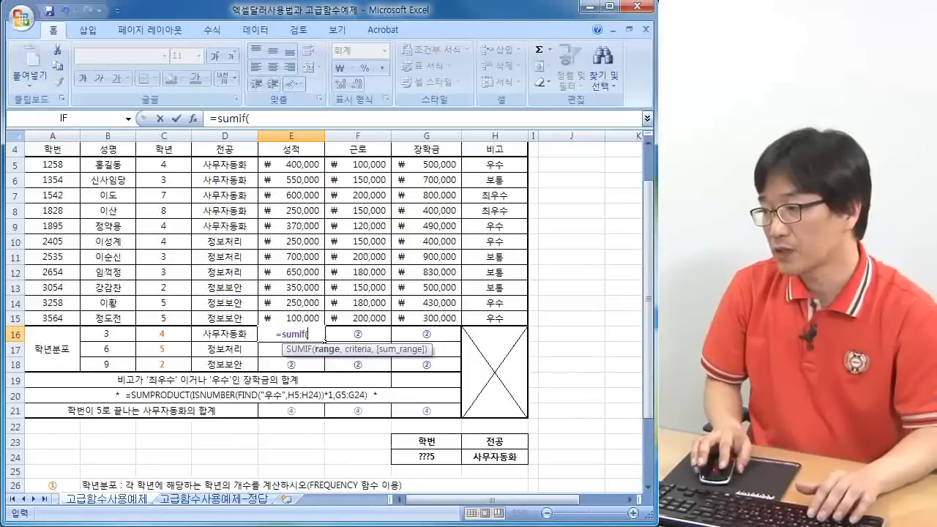
{"action": "left_click", "coordinate": [221, 166]}
{"action": "left_click_drag", "start_coordinate": [221, 166], "coordinate": [212, 315]}
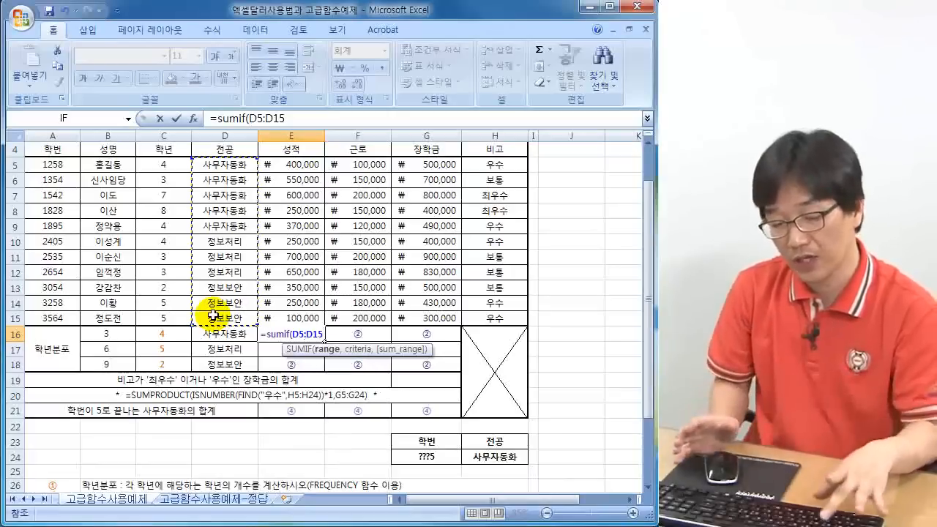
{"action": "key", "text": "F4"}
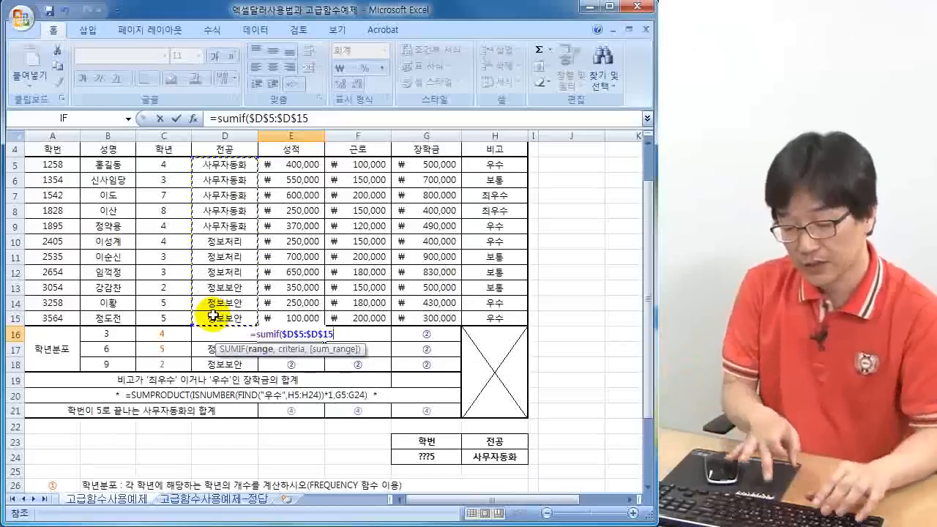
{"action": "type", "text": ","}
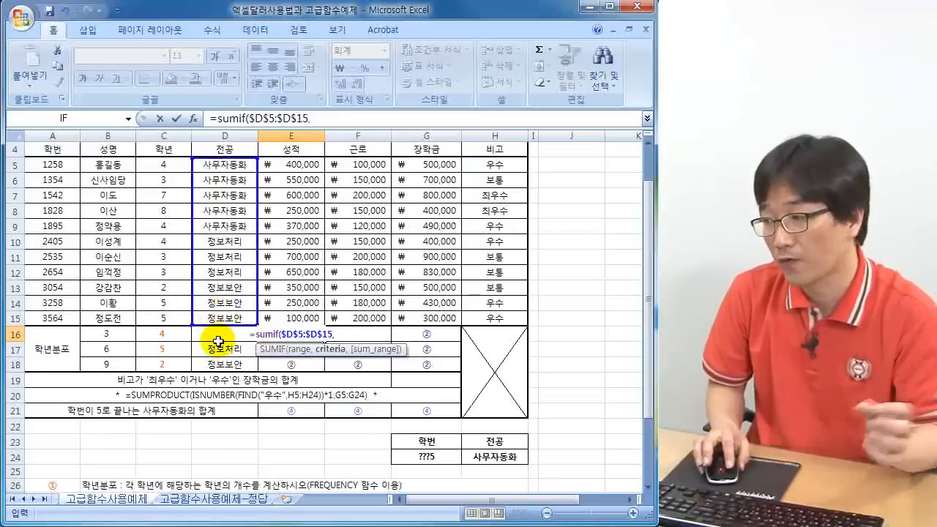
{"action": "left_click", "coordinate": [207, 336]}
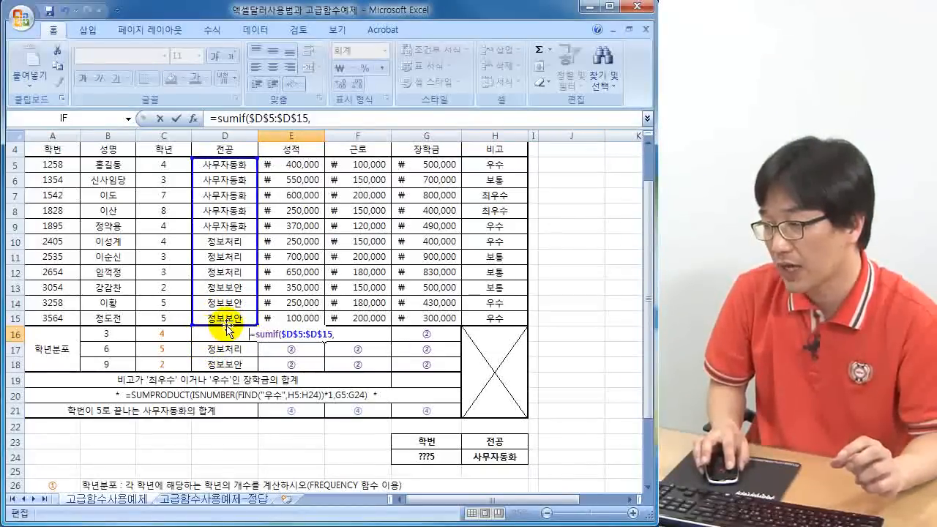
{"action": "type", "text": "="}
{"action": "left_click", "coordinate": [160, 334]}
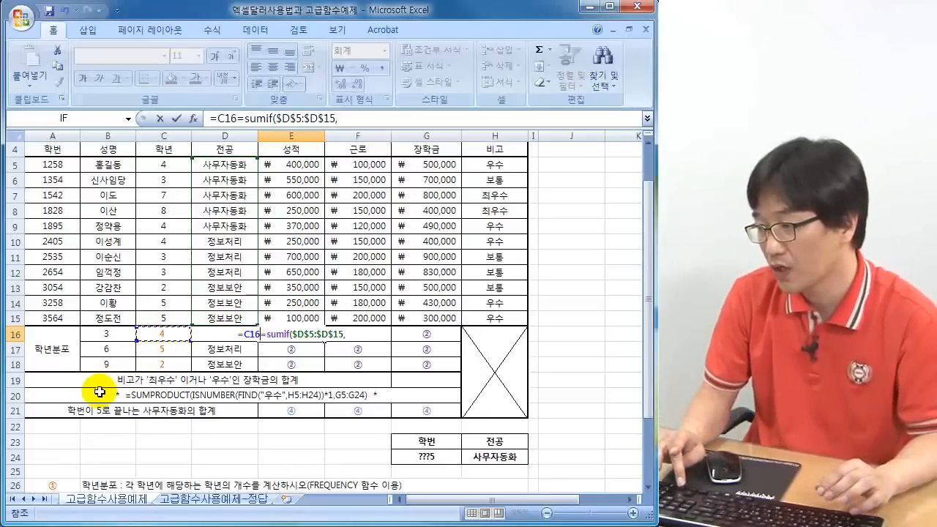
{"action": "key", "text": "Right"}
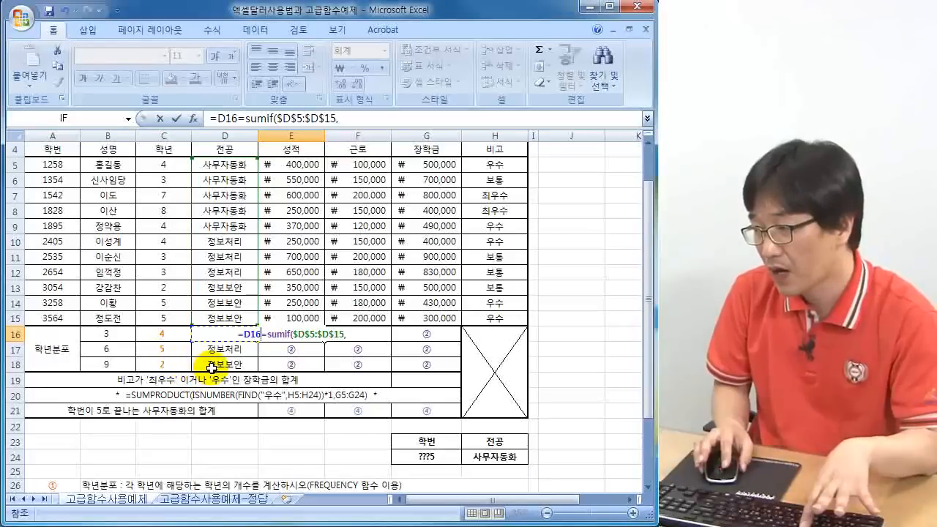
{"action": "key", "text": "BackSpace"}
{"action": "key", "text": "BackSpace"}
{"action": "key", "text": "BackSpace"}
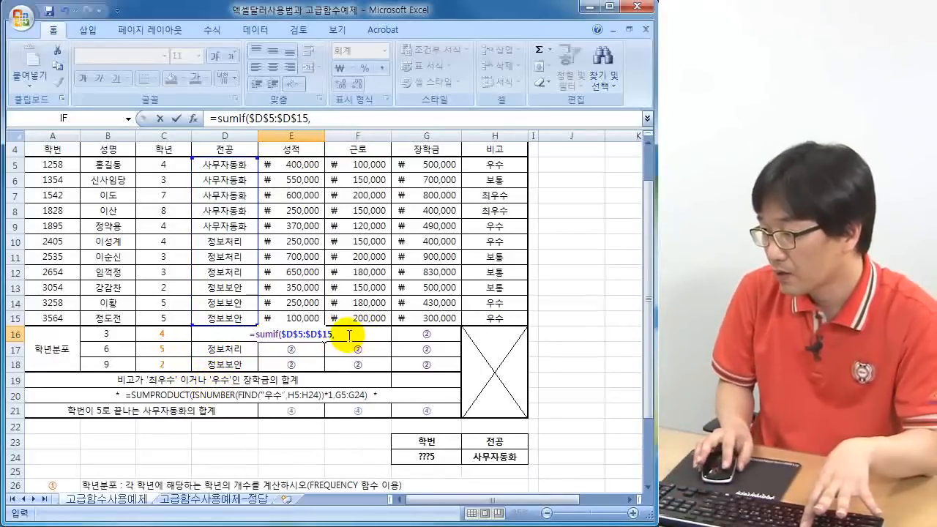
- Complete the E16 SUMIF formula with the criterion $D16 and the sum range E$5:E$15
{"action": "left_click", "coordinate": [217, 350]}
{"action": "key", "text": "Up"}
{"action": "key", "text": "F4"}
{"action": "key", "text": "F4"}
{"action": "key", "text": "F4"}
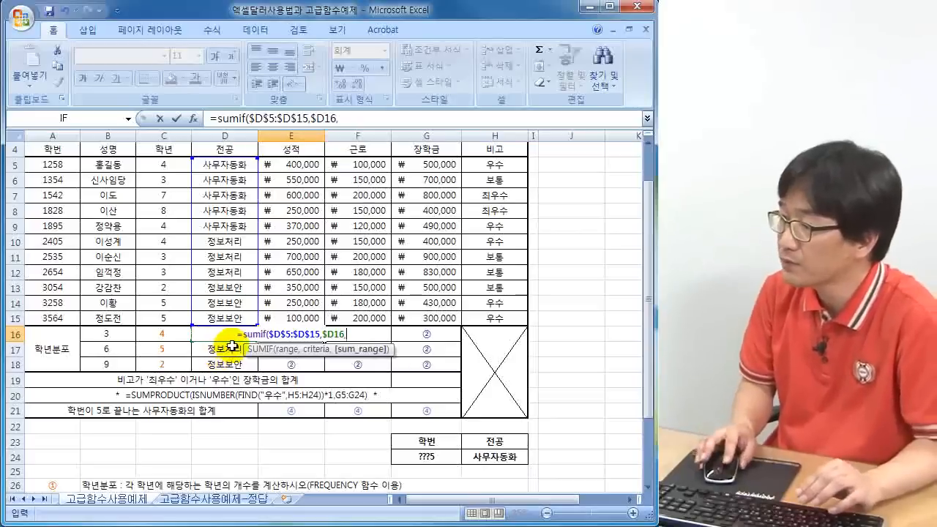
{"action": "type", "text": ","}
{"action": "left_click_drag", "start_coordinate": [289, 165], "coordinate": [288, 316]}
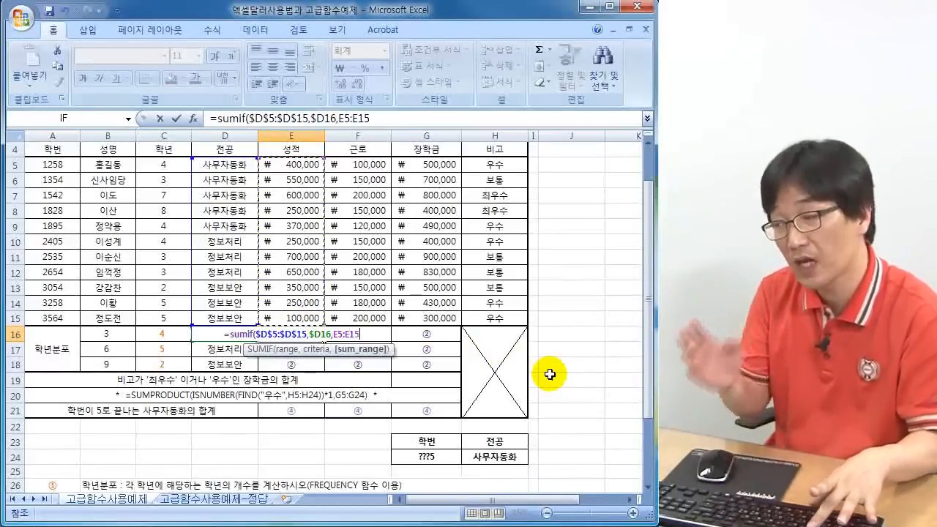
{"action": "key", "text": "F4"}
{"action": "key", "text": "F4"}
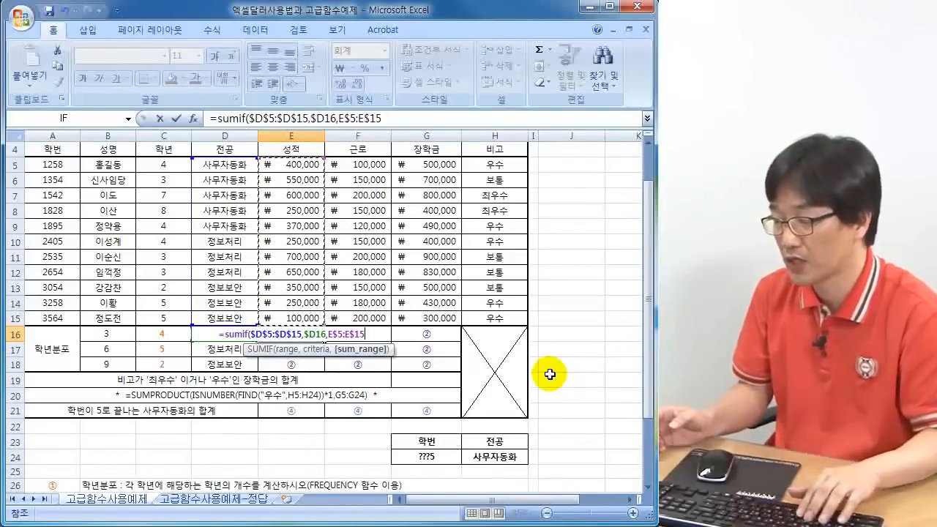
{"action": "type", "text": ")"}
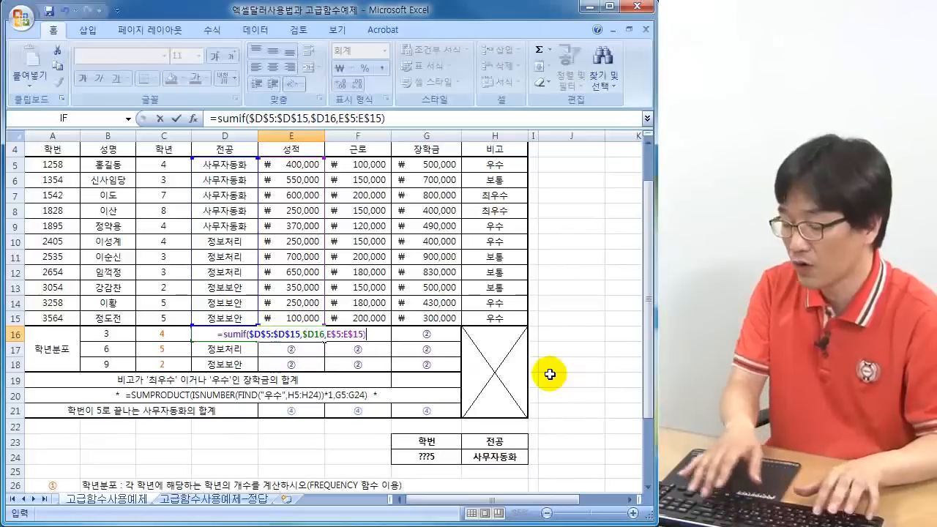
{"action": "key", "text": "Return"}
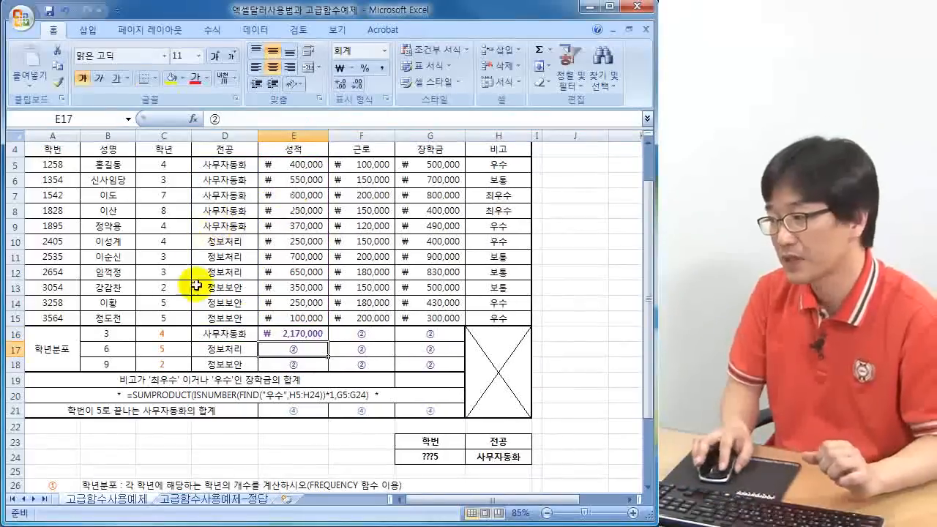
- Fill the SUMIF formula from E16 across and down to G18, and check the copied formulas
{"action": "left_click", "coordinate": [296, 334]}
{"action": "left_click_drag", "start_coordinate": [328, 342], "coordinate": [454, 364]}
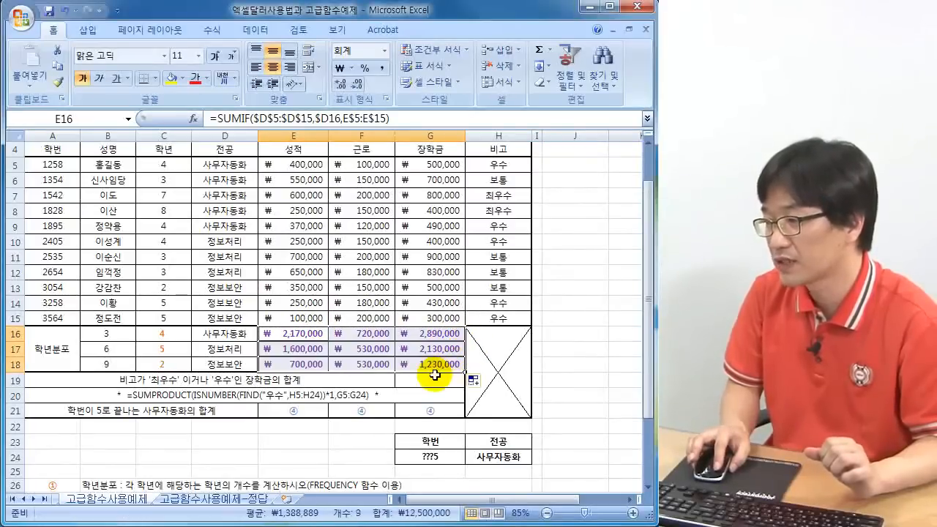
{"action": "left_click", "coordinate": [285, 344]}
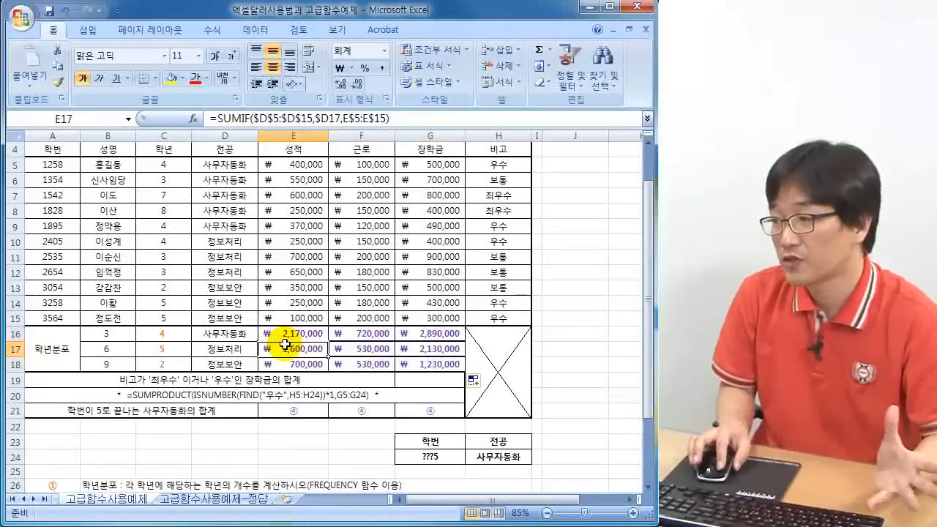
{"action": "left_click", "coordinate": [302, 334]}
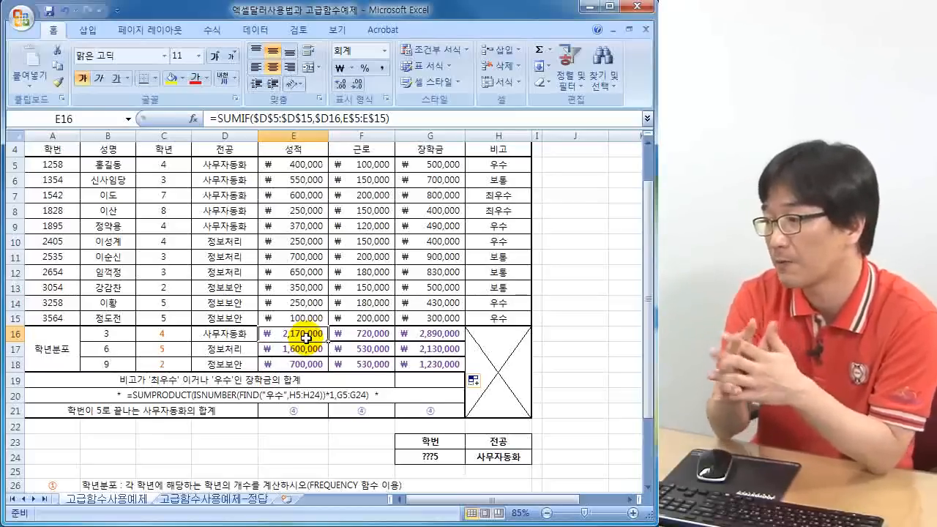
{"action": "left_click", "coordinate": [406, 348]}
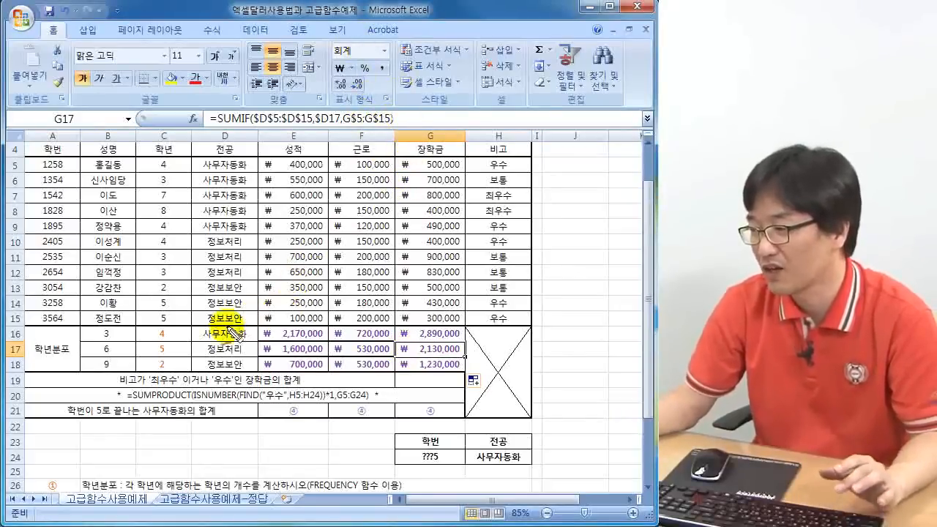
- Circle each major's rows in red and link their 성적 amounts to the matching totals, clearing the marks at the end
{"action": "mouse_move", "coordinate": [213, 337]}
{"action": "left_mouse_down"}
{"action": "mouse_move", "coordinate": [241, 331]}
{"action": "mouse_move", "coordinate": [215, 331]}
{"action": "left_mouse_up"}
{"action": "mouse_move", "coordinate": [282, 336]}
{"action": "left_mouse_down"}
{"action": "mouse_move", "coordinate": [294, 327]}
{"action": "mouse_move", "coordinate": [283, 331]}
{"action": "left_mouse_up"}
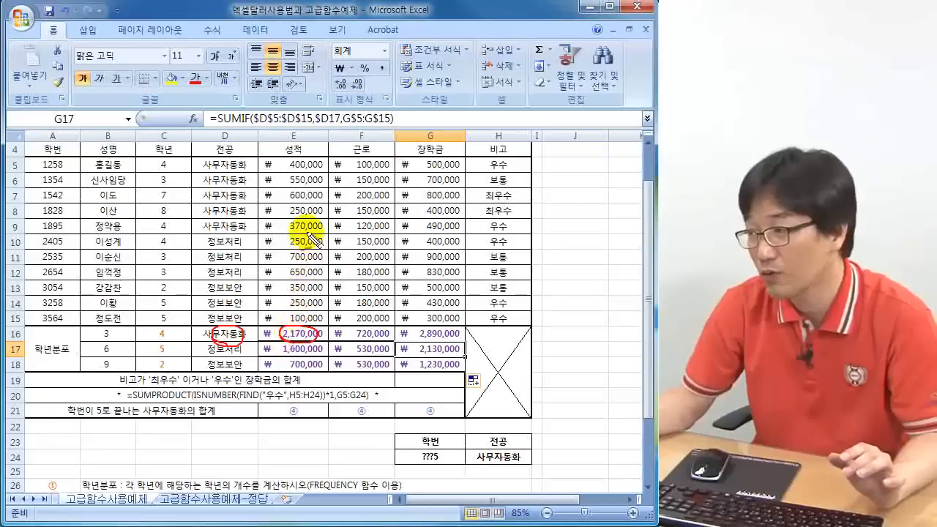
{"action": "mouse_move", "coordinate": [237, 162]}
{"action": "left_mouse_down"}
{"action": "mouse_move", "coordinate": [209, 209]}
{"action": "mouse_move", "coordinate": [241, 221]}
{"action": "mouse_move", "coordinate": [255, 164]}
{"action": "left_mouse_up"}
{"action": "mouse_move", "coordinate": [309, 171]}
{"action": "left_mouse_down"}
{"action": "mouse_move", "coordinate": [272, 188]}
{"action": "mouse_move", "coordinate": [306, 213]}
{"action": "mouse_move", "coordinate": [307, 168]}
{"action": "mouse_move", "coordinate": [334, 234]}
{"action": "mouse_move", "coordinate": [315, 327]}
{"action": "mouse_move", "coordinate": [330, 337]}
{"action": "left_mouse_up"}
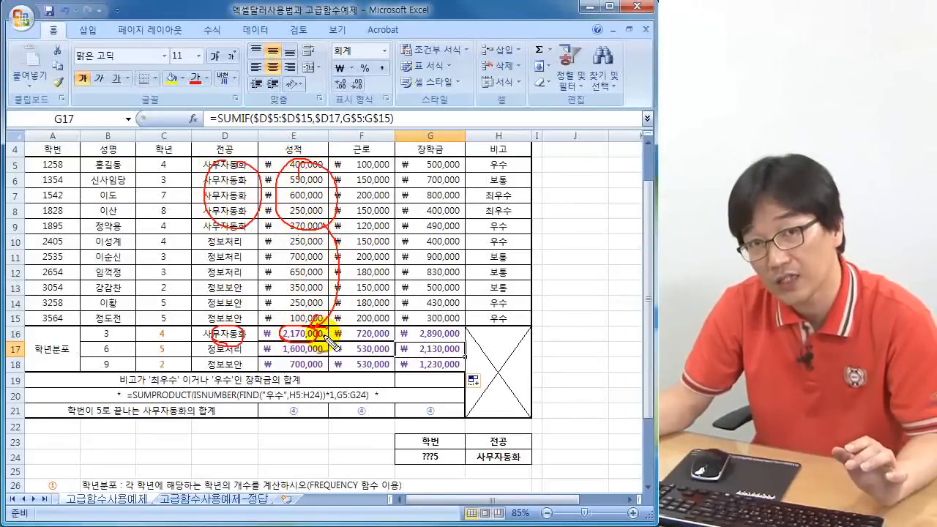
{"action": "mouse_move", "coordinate": [238, 234]}
{"action": "left_mouse_down"}
{"action": "mouse_move", "coordinate": [202, 271]}
{"action": "mouse_move", "coordinate": [260, 268]}
{"action": "mouse_move", "coordinate": [249, 258]}
{"action": "left_mouse_up"}
{"action": "mouse_move", "coordinate": [312, 224]}
{"action": "left_mouse_down"}
{"action": "mouse_move", "coordinate": [274, 289]}
{"action": "mouse_move", "coordinate": [333, 227]}
{"action": "mouse_move", "coordinate": [293, 282]}
{"action": "mouse_move", "coordinate": [258, 303]}
{"action": "mouse_move", "coordinate": [268, 349]}
{"action": "mouse_move", "coordinate": [249, 344]}
{"action": "mouse_move", "coordinate": [212, 362]}
{"action": "mouse_move", "coordinate": [212, 384]}
{"action": "mouse_move", "coordinate": [220, 370]}
{"action": "left_mouse_up"}
{"action": "mouse_move", "coordinate": [241, 277]}
{"action": "left_mouse_down"}
{"action": "mouse_move", "coordinate": [248, 289]}
{"action": "mouse_move", "coordinate": [219, 310]}
{"action": "mouse_move", "coordinate": [234, 322]}
{"action": "left_mouse_up"}
{"action": "mouse_move", "coordinate": [304, 292]}
{"action": "left_mouse_down"}
{"action": "mouse_move", "coordinate": [325, 318]}
{"action": "mouse_move", "coordinate": [278, 298]}
{"action": "mouse_move", "coordinate": [324, 314]}
{"action": "mouse_move", "coordinate": [328, 375]}
{"action": "left_mouse_up"}
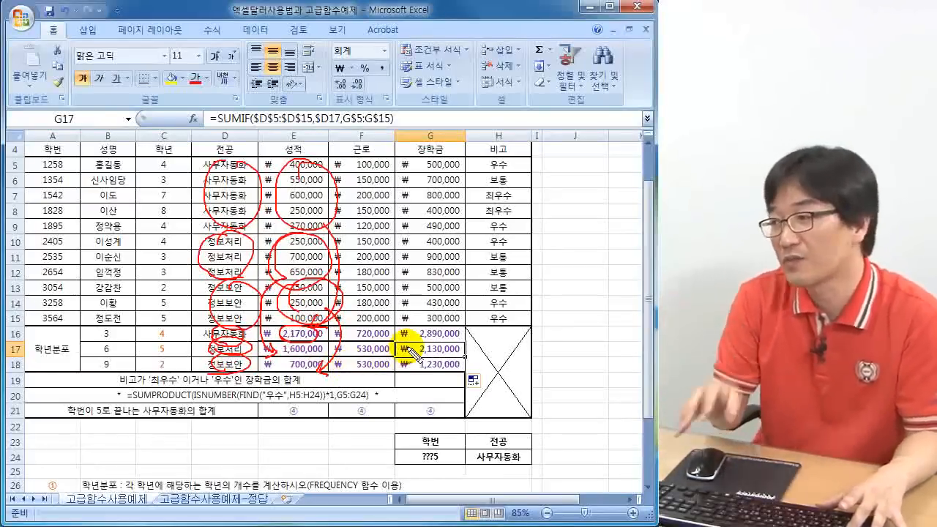
{"action": "key", "text": "Escape"}
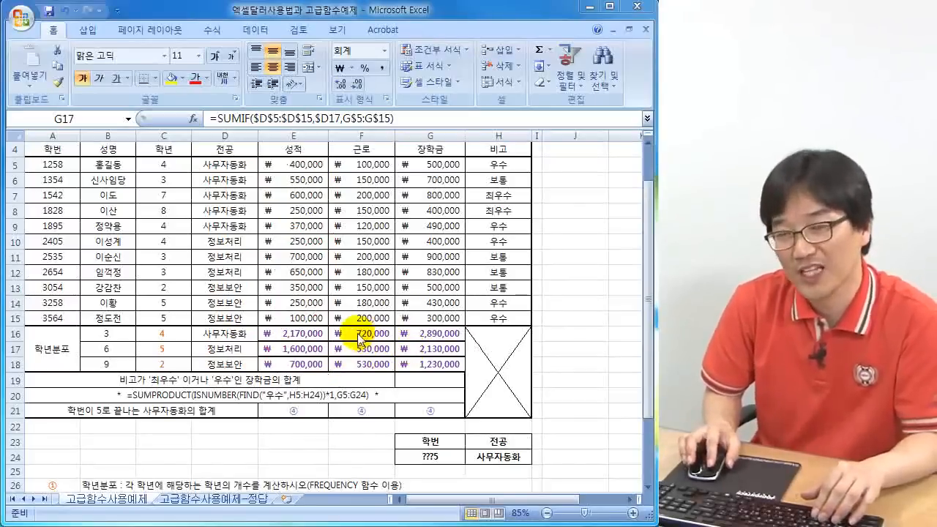
- Examine the SUMIF formulas cell by cell across E16 to G18, noting how the references change
{"action": "left_click", "coordinate": [304, 336]}
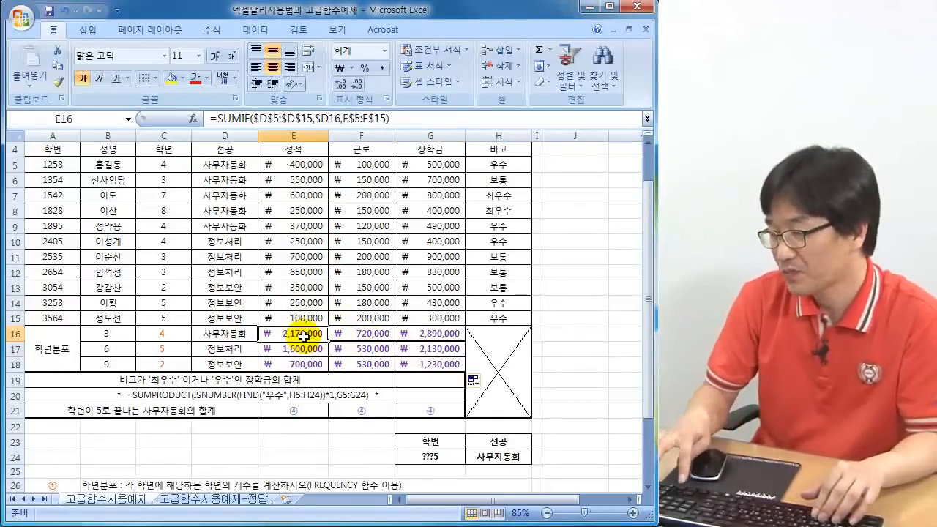
{"action": "key", "text": "Right"}
{"action": "key", "text": "Right"}
{"action": "key", "text": "Down"}
{"action": "key", "text": "Left"}
{"action": "key", "text": "Left"}
{"action": "key", "text": "Down"}
{"action": "key", "text": "Right"}
{"action": "key", "text": "Right"}
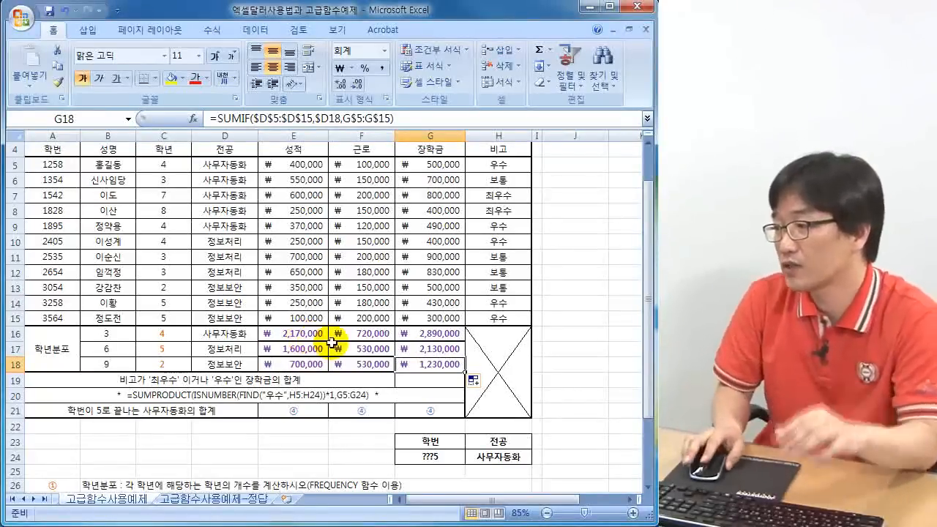
{"action": "left_click", "coordinate": [300, 415]}
{"action": "left_click", "coordinate": [427, 379]}
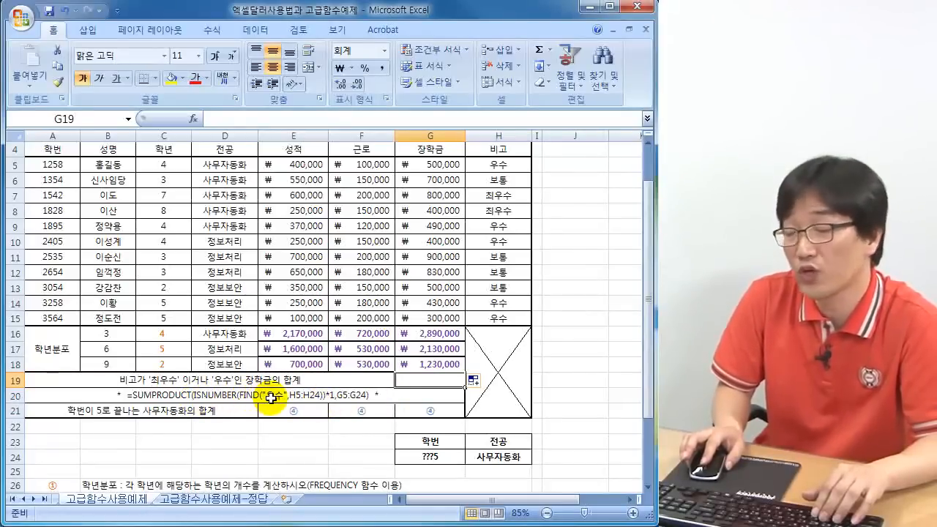
{"action": "scroll", "coordinate": [271, 398], "scroll_direction": "up", "scroll_amount": 1}
{"action": "scroll", "coordinate": [271, 399], "scroll_direction": "down", "scroll_amount": 1}
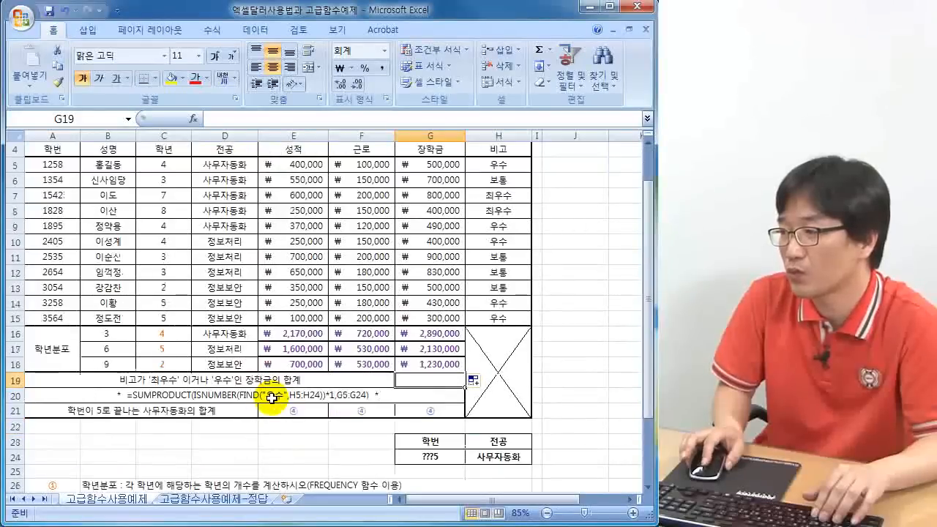
{"action": "scroll", "coordinate": [271, 397], "scroll_direction": "up", "scroll_amount": 1}
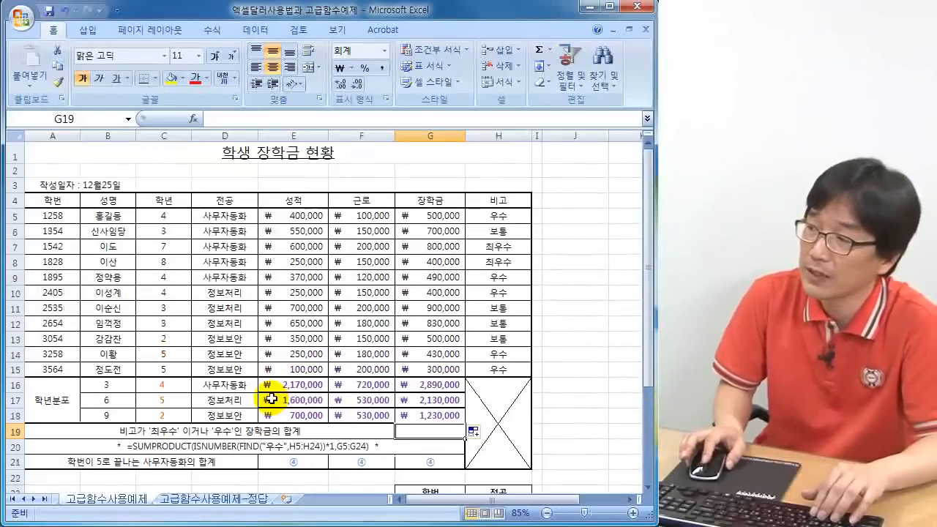
- Start a FIND formula in the empty cell J5, beside the first 비고 entry
{"action": "left_click", "coordinate": [574, 208]}
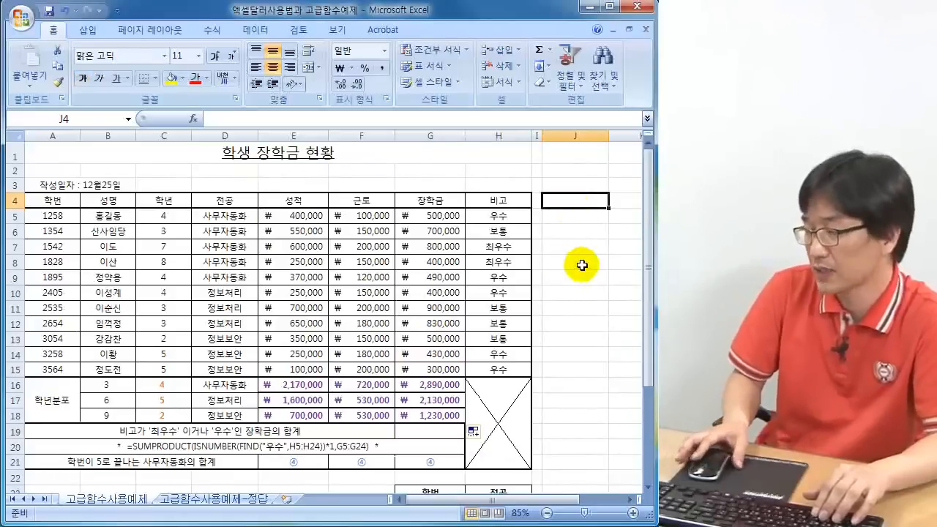
{"action": "key", "text": "Right"}
{"action": "key", "text": "Right"}
{"action": "key", "text": "Right"}
{"action": "key", "text": "Right"}
{"action": "key", "text": "Right"}
{"action": "key", "text": "Right"}
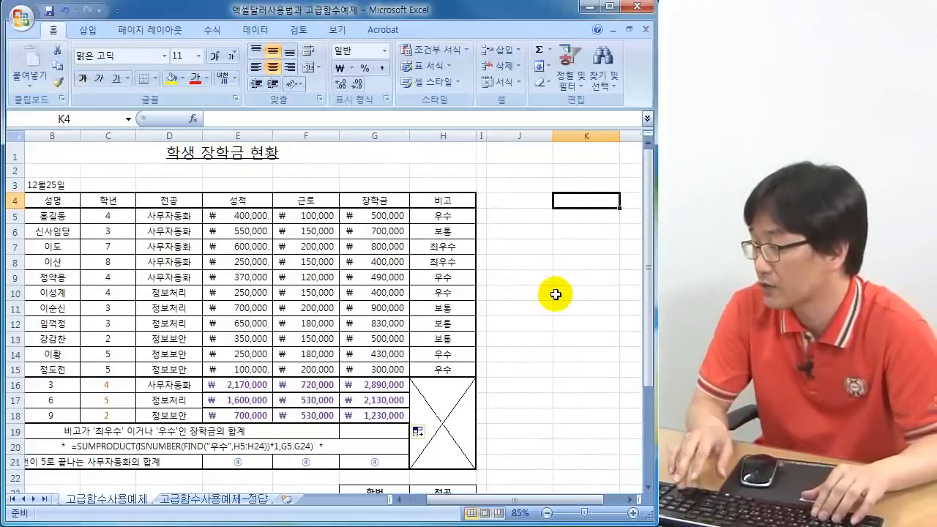
{"action": "key", "text": "Left"}
{"action": "key", "text": "Left"}
{"action": "key", "text": "Left"}
{"action": "key", "text": "Left"}
{"action": "key", "text": "Left"}
{"action": "key", "text": "Left"}
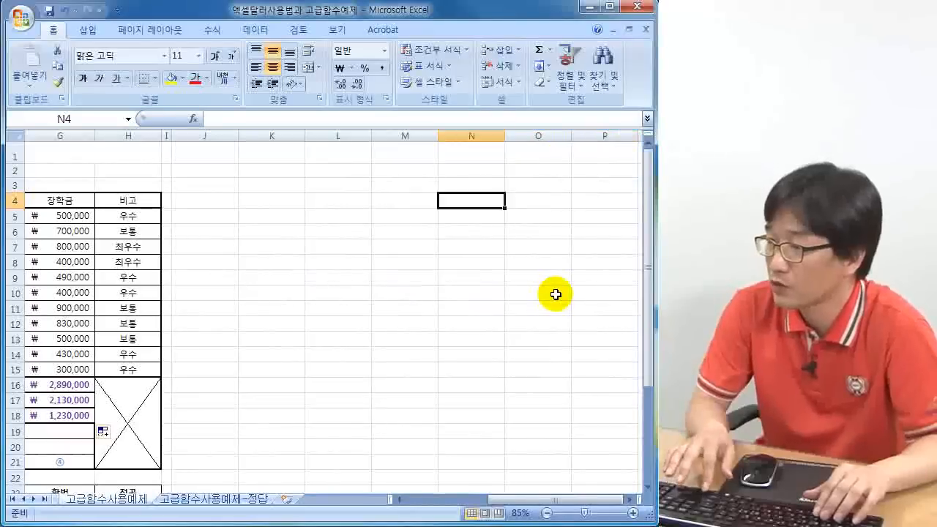
{"action": "key", "text": "Down"}
{"action": "key", "text": "Down"}
{"action": "key", "text": "Up"}
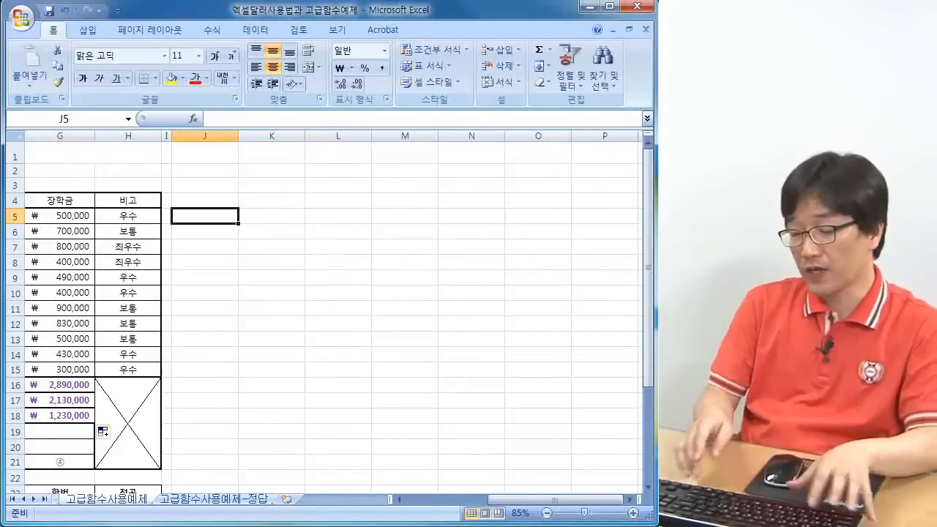
{"action": "type", "text": "=find"}
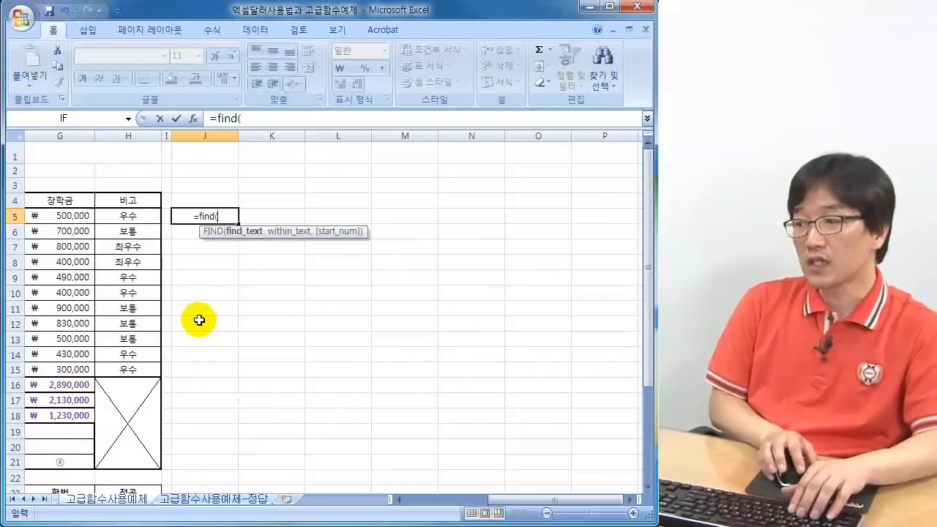
- Complete the J5 FIND formula with "우수" as the text to find and H5 as the cell searched
{"action": "type", "text": "(\"dn"}
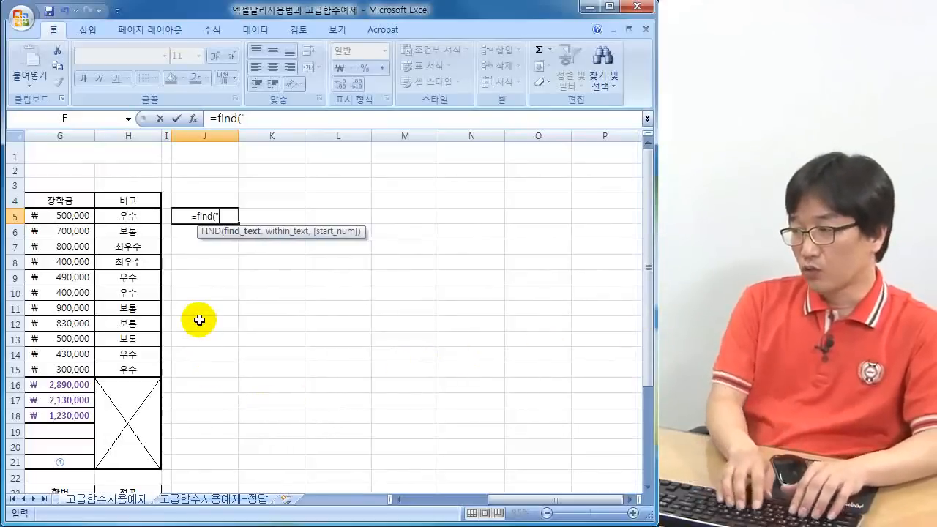
{"action": "key", "text": "BackSpace"}
{"action": "key", "text": "BackSpace"}
{"action": "type", "text": "우"}
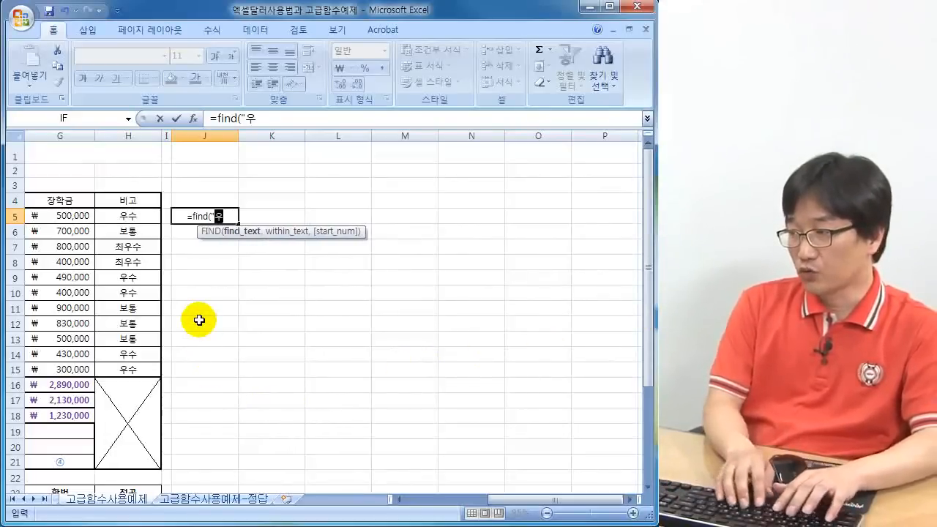
{"action": "type", "text": "수\","}
{"action": "left_click", "coordinate": [119, 217]}
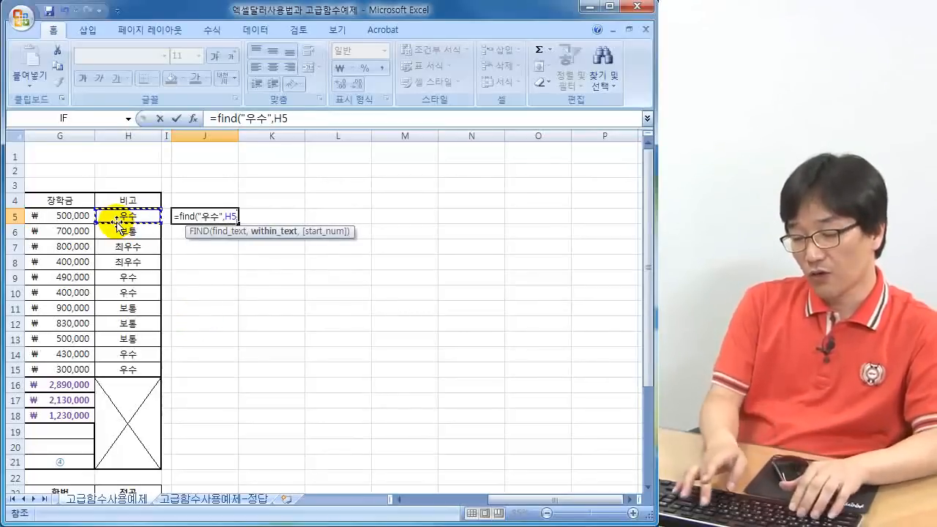
{"action": "type", "text": ")"}
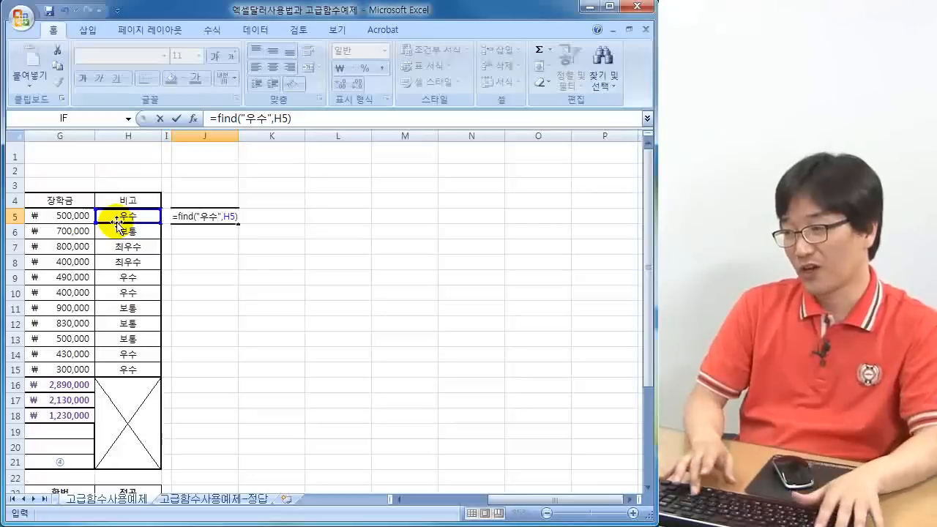
{"action": "key", "text": "Return"}
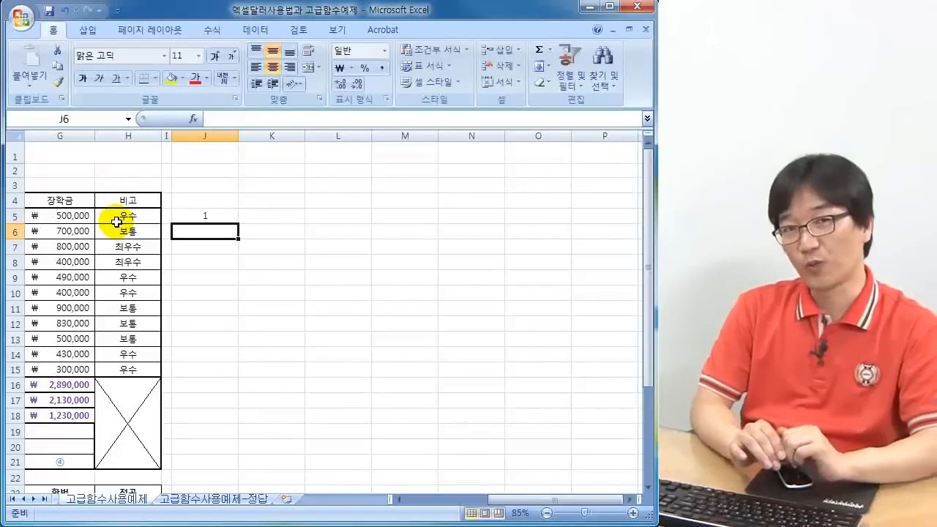
- Reopen J5's FIND formula, circle its arguments and cell H5 in red to trace the search, and clear the marks without changing the formula
{"action": "key", "text": "Up"}
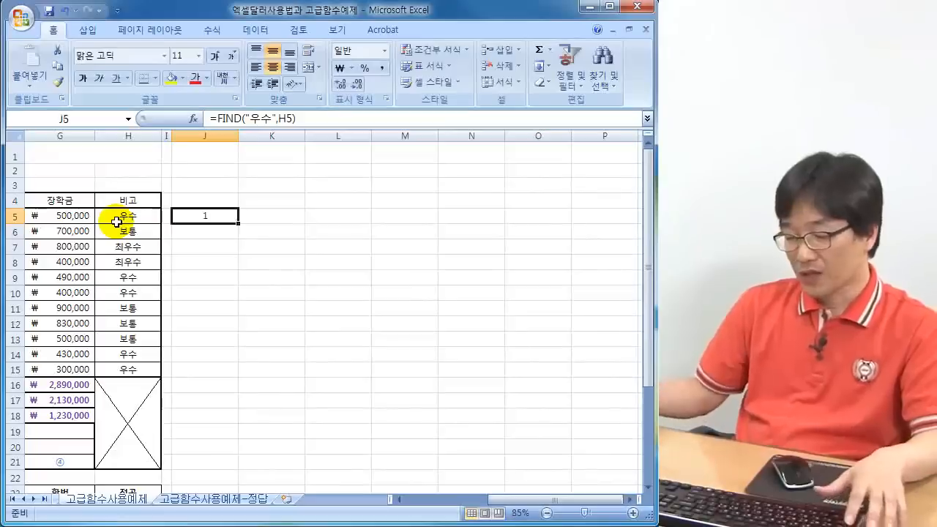
{"action": "key", "text": "F2"}
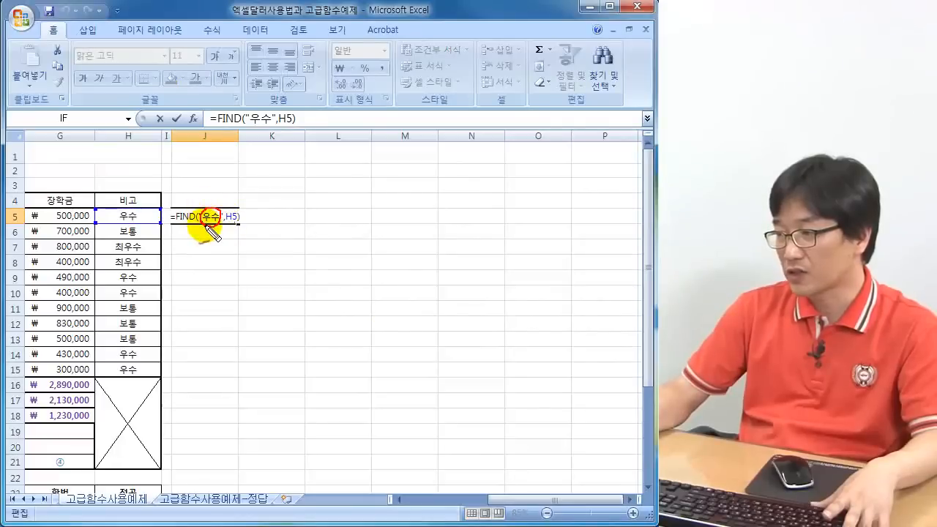
{"action": "left_click_drag", "start_coordinate": [246, 219], "coordinate": [225, 218]}
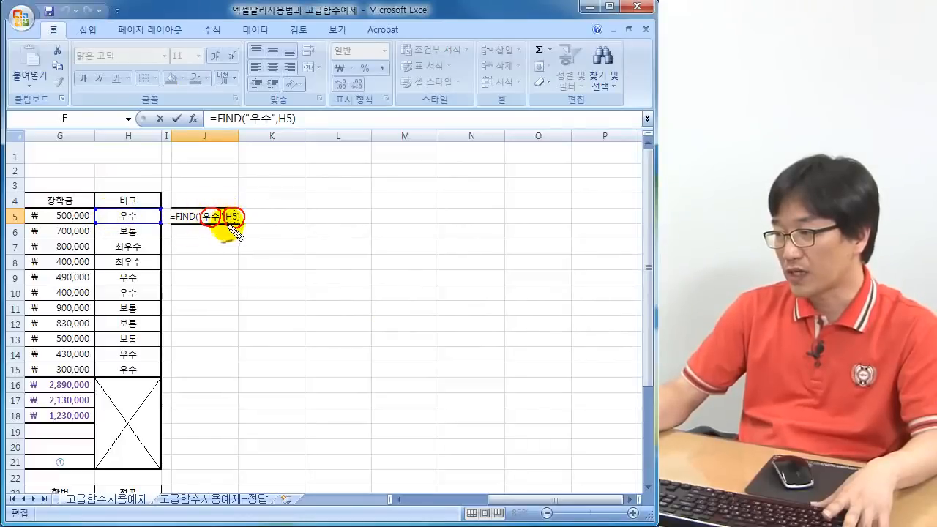
{"action": "mouse_move", "coordinate": [126, 233]}
{"action": "left_mouse_down"}
{"action": "mouse_move", "coordinate": [140, 196]}
{"action": "mouse_move", "coordinate": [108, 224]}
{"action": "left_mouse_up"}
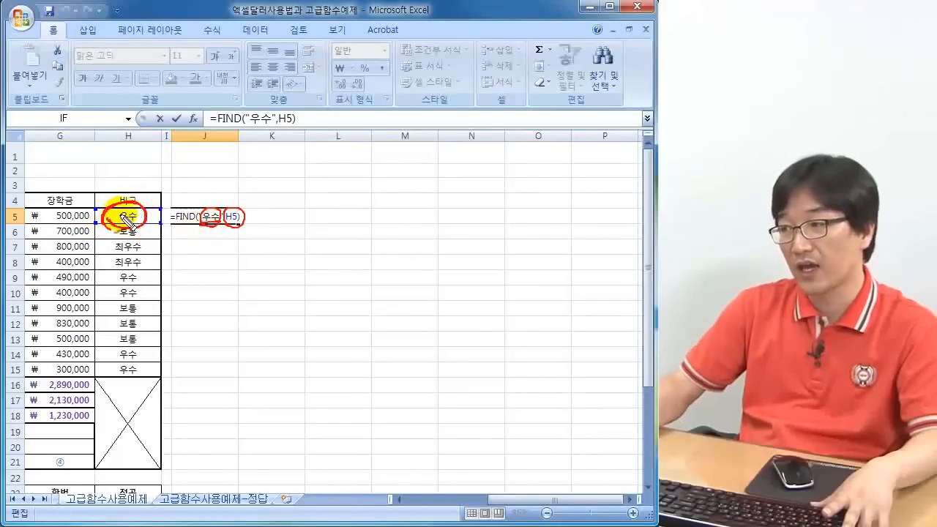
{"action": "left_click_drag", "start_coordinate": [123, 195], "coordinate": [147, 194]}
{"action": "mouse_move", "coordinate": [176, 224]}
{"action": "left_mouse_down"}
{"action": "mouse_move", "coordinate": [181, 207]}
{"action": "mouse_move", "coordinate": [167, 228]}
{"action": "mouse_move", "coordinate": [218, 226]}
{"action": "left_mouse_up"}
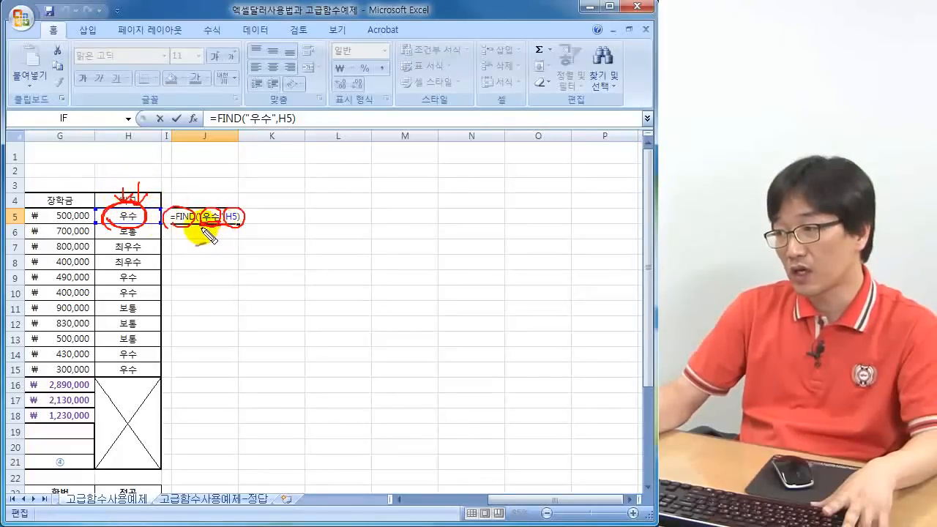
{"action": "left_click_drag", "start_coordinate": [107, 222], "coordinate": [144, 223]}
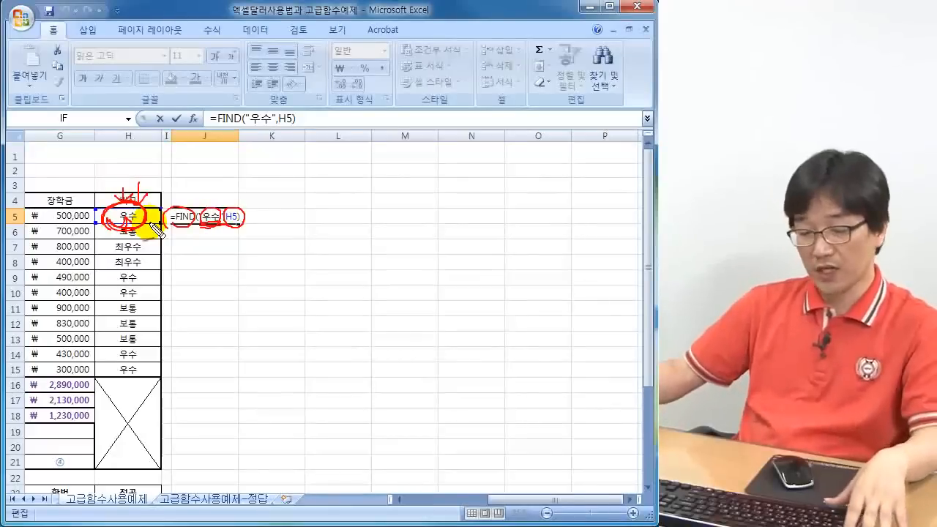
{"action": "key", "text": "Escape"}
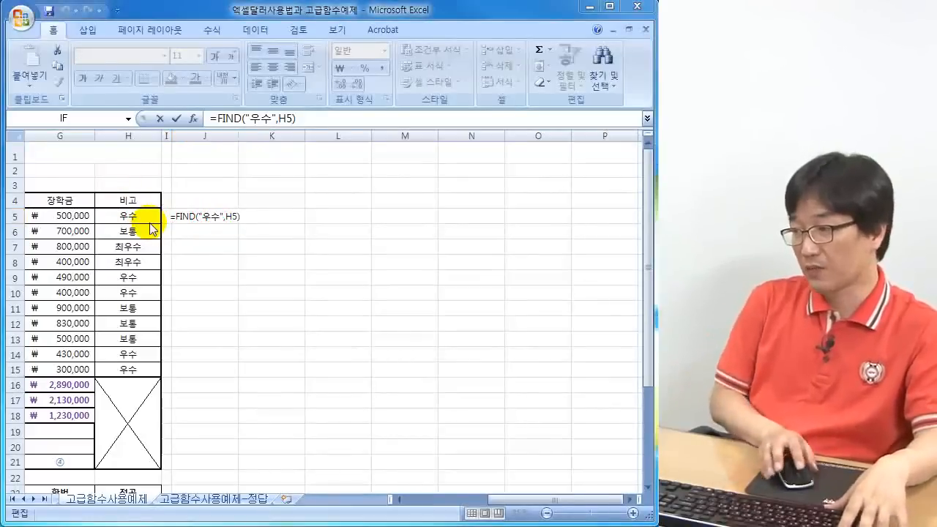
{"action": "left_click", "coordinate": [224, 219]}
{"action": "key", "text": "Return"}
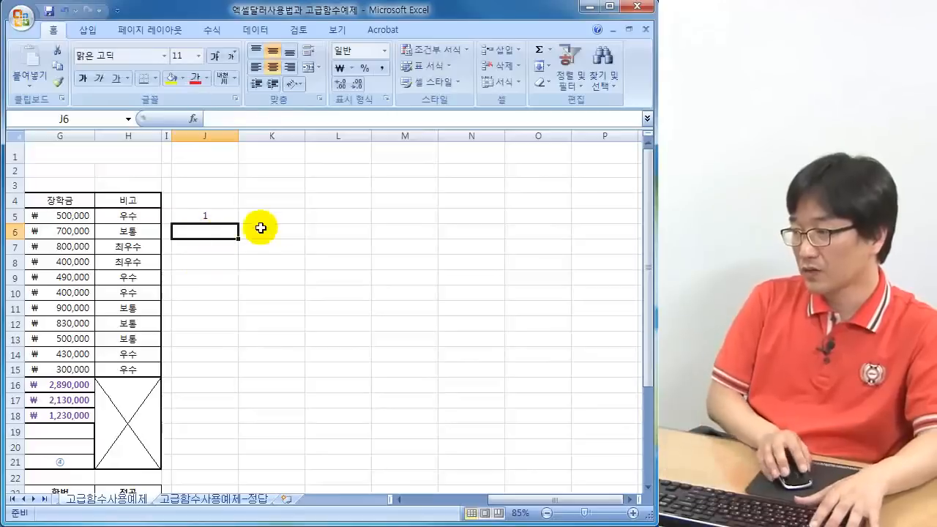
- Select the empty cell K5 beside the FIND result
{"action": "left_click", "coordinate": [282, 215]}
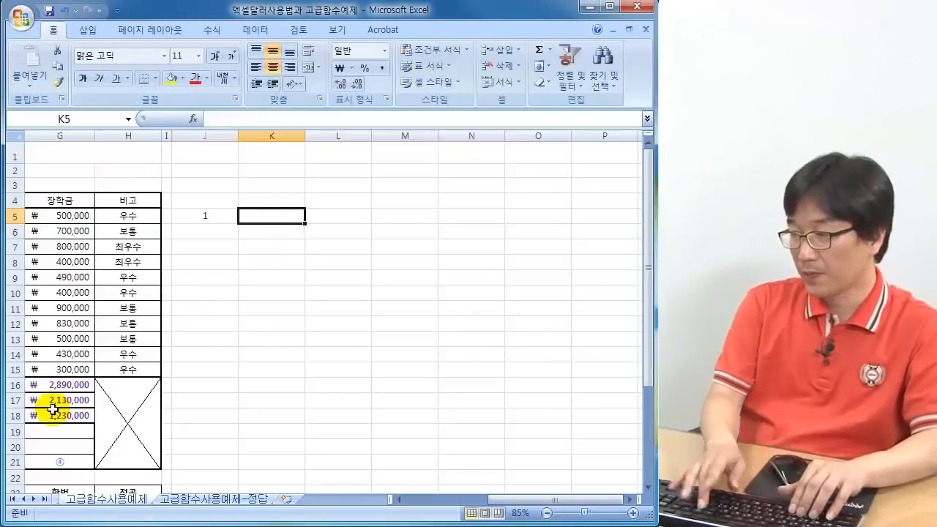
- Copy the FIND formula from J5 down through J15
{"action": "type", "text": "="}
{"action": "key", "text": "Escape"}
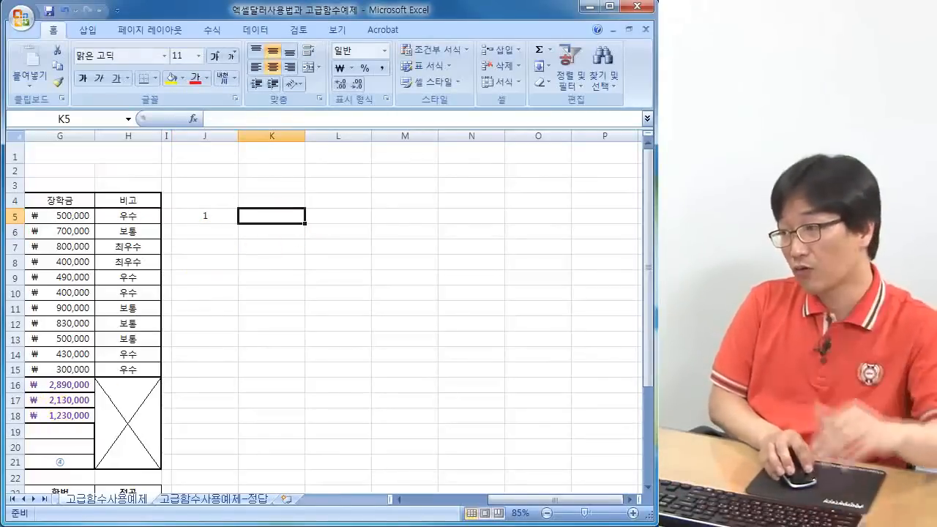
{"action": "left_click", "coordinate": [203, 214]}
{"action": "left_click_drag", "start_coordinate": [238, 221], "coordinate": [210, 377]}
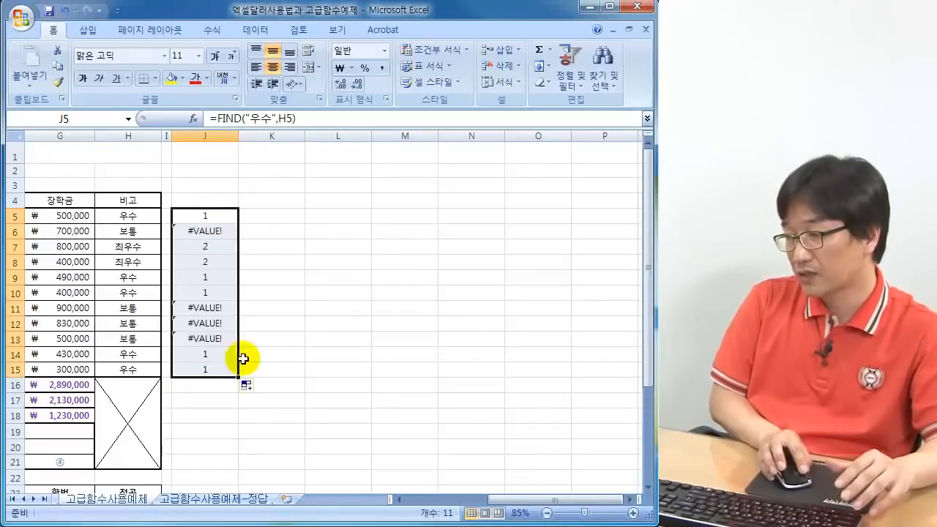
- Enter the heading 우수어디? in cell J4 above the FIND results
{"action": "left_click", "coordinate": [192, 199]}
{"action": "type", "text": "우수"}
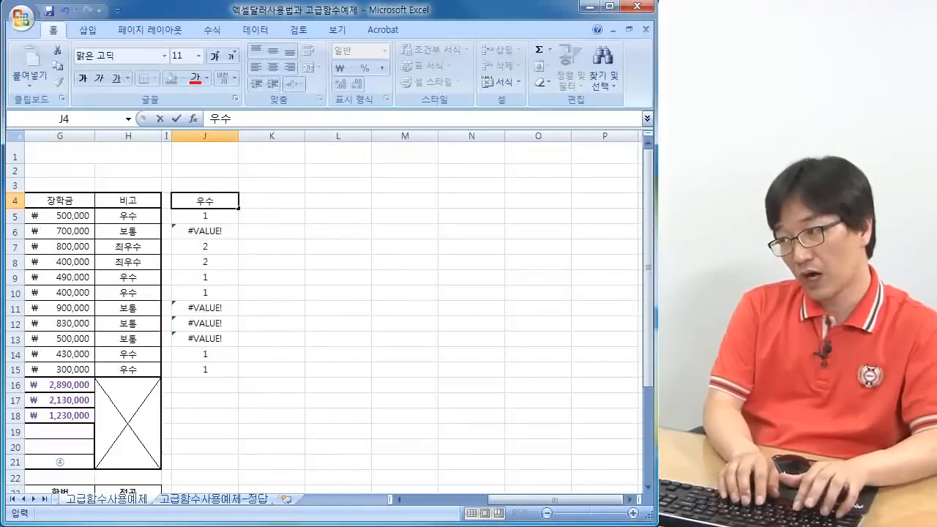
{"action": "key", "text": "BackSpace"}
{"action": "key", "text": "BackSpace"}
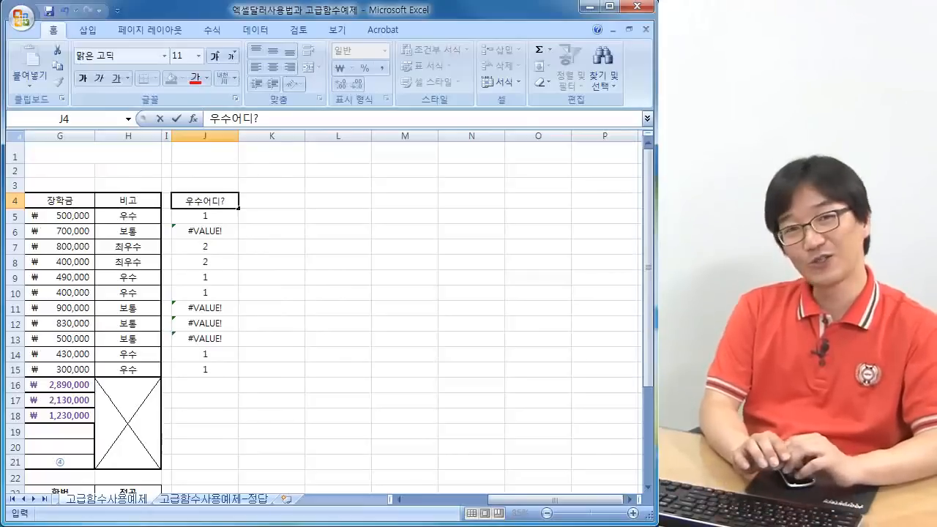
{"action": "key", "text": "Return"}
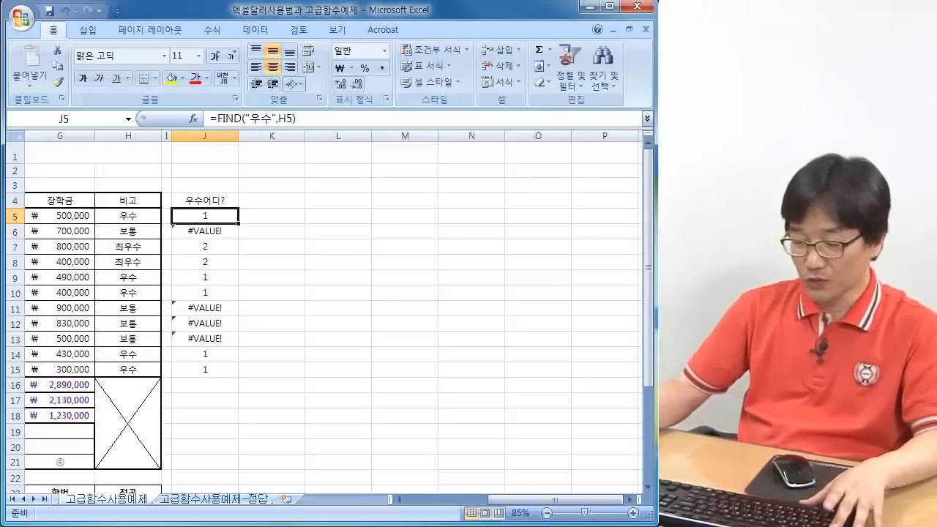
- Compare the FIND results in J5:J7 with the 비고 entries in H5:H7, marking them with temporary pen strokes
{"action": "mouse_move", "coordinate": [203, 222]}
{"action": "left_mouse_down"}
{"action": "mouse_move", "coordinate": [218, 216]}
{"action": "mouse_move", "coordinate": [201, 223]}
{"action": "left_mouse_up"}
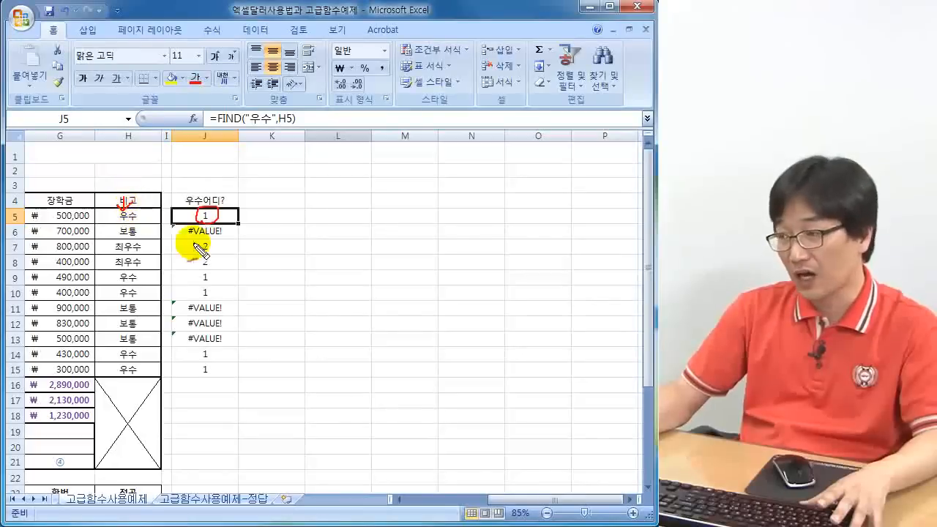
{"action": "mouse_move", "coordinate": [203, 238]}
{"action": "left_mouse_down"}
{"action": "mouse_move", "coordinate": [208, 218]}
{"action": "mouse_move", "coordinate": [197, 224]}
{"action": "left_mouse_up"}
{"action": "left_click_drag", "start_coordinate": [112, 229], "coordinate": [146, 233]}
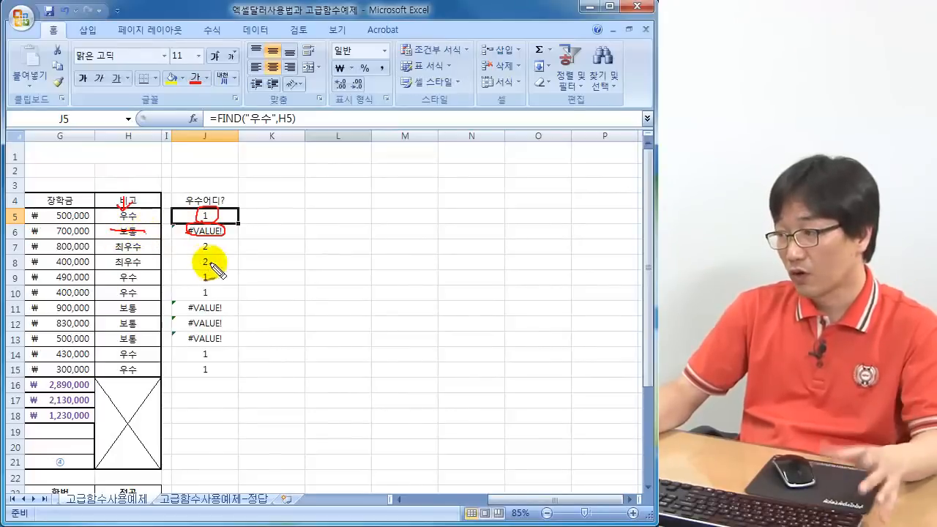
{"action": "mouse_move", "coordinate": [205, 253]}
{"action": "left_mouse_down"}
{"action": "mouse_move", "coordinate": [214, 241]}
{"action": "mouse_move", "coordinate": [198, 245]}
{"action": "left_mouse_up"}
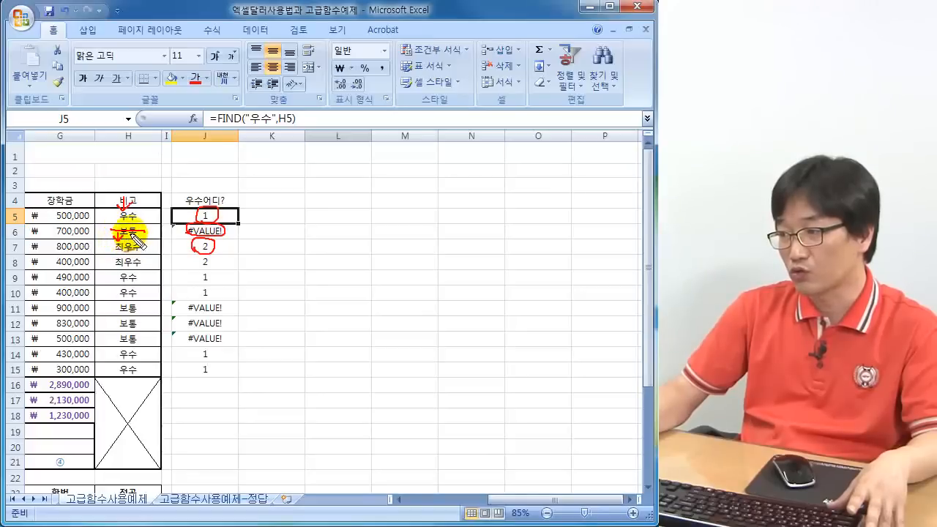
{"action": "left_click_drag", "start_coordinate": [125, 254], "coordinate": [144, 253]}
{"action": "left_click_drag", "start_coordinate": [213, 250], "coordinate": [197, 237]}
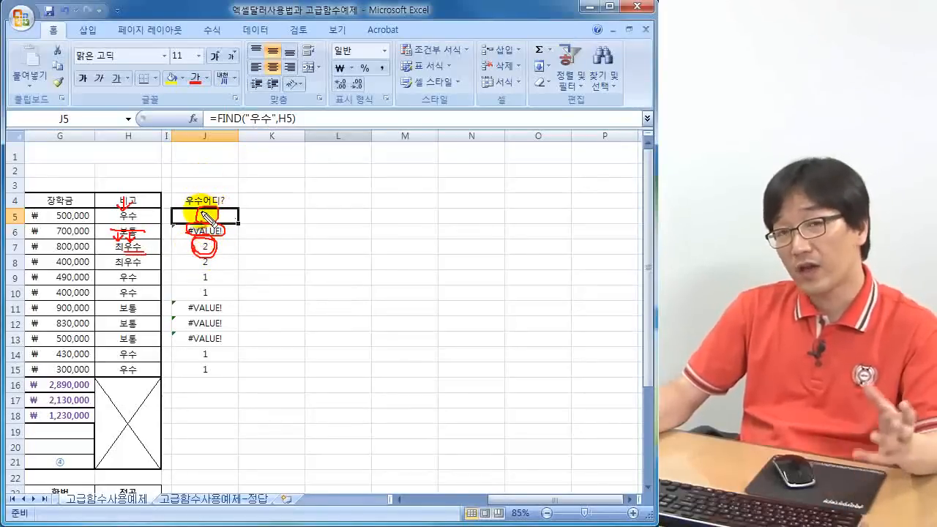
{"action": "left_click_drag", "start_coordinate": [210, 220], "coordinate": [216, 226]}
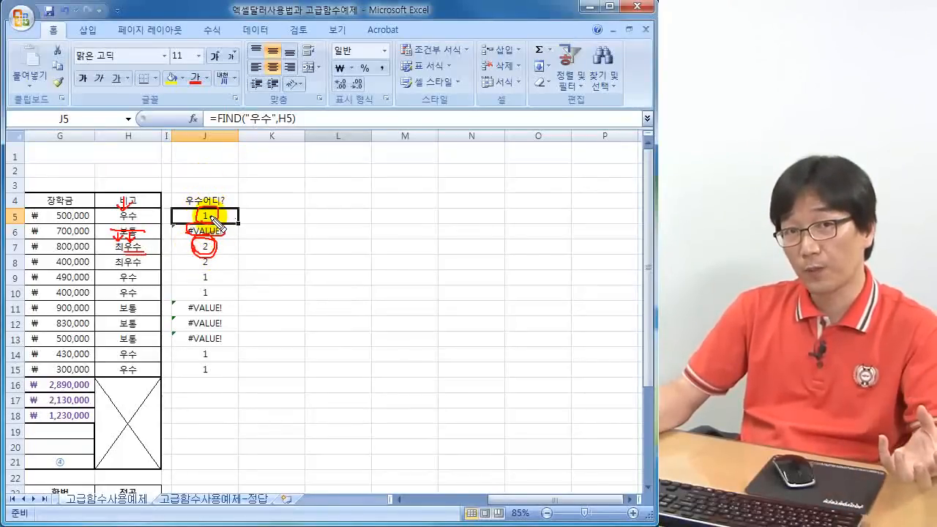
{"action": "key", "text": "Escape"}
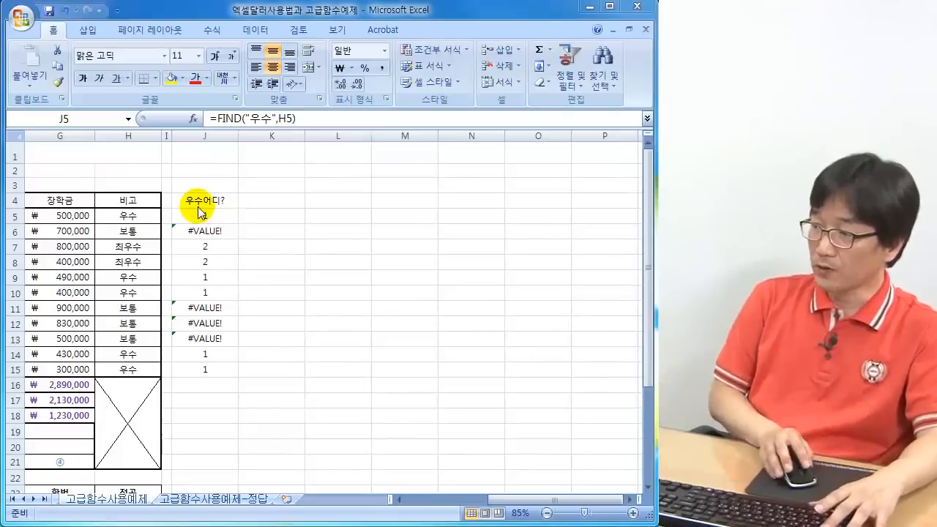
- Examine the arguments of the FIND formula in J5 against the text in H5 and H7, leaving the formula unedited
{"action": "left_click", "coordinate": [210, 216]}
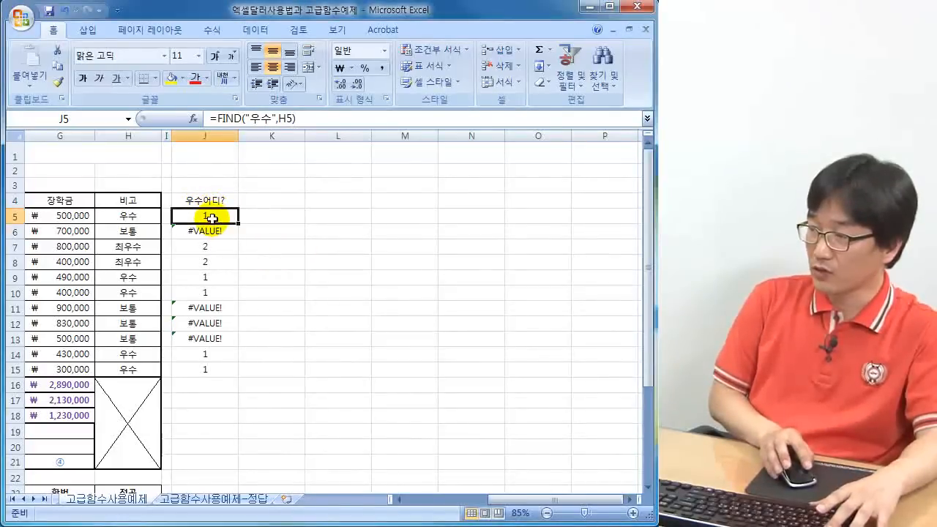
{"action": "double_click", "coordinate": [211, 218]}
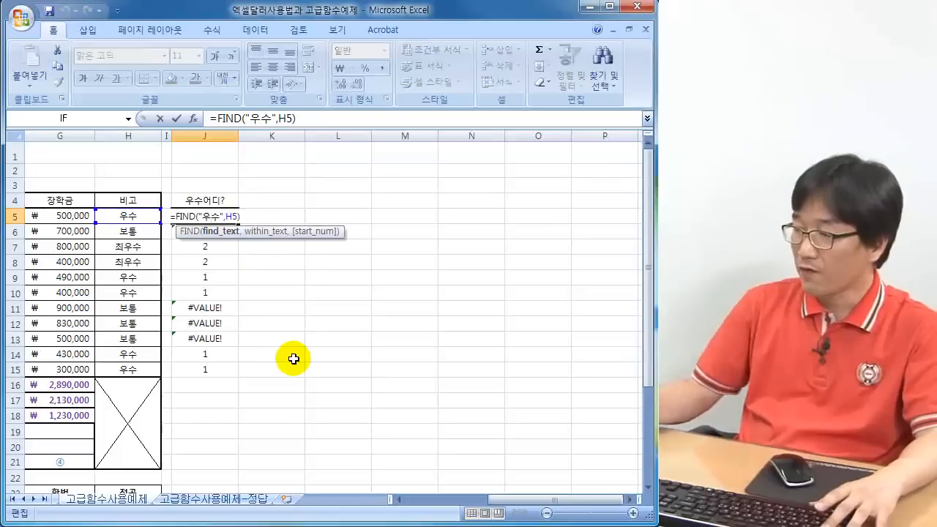
{"action": "mouse_move", "coordinate": [204, 222]}
{"action": "left_mouse_down"}
{"action": "mouse_move", "coordinate": [217, 220]}
{"action": "mouse_move", "coordinate": [207, 208]}
{"action": "mouse_move", "coordinate": [207, 224]}
{"action": "left_mouse_up"}
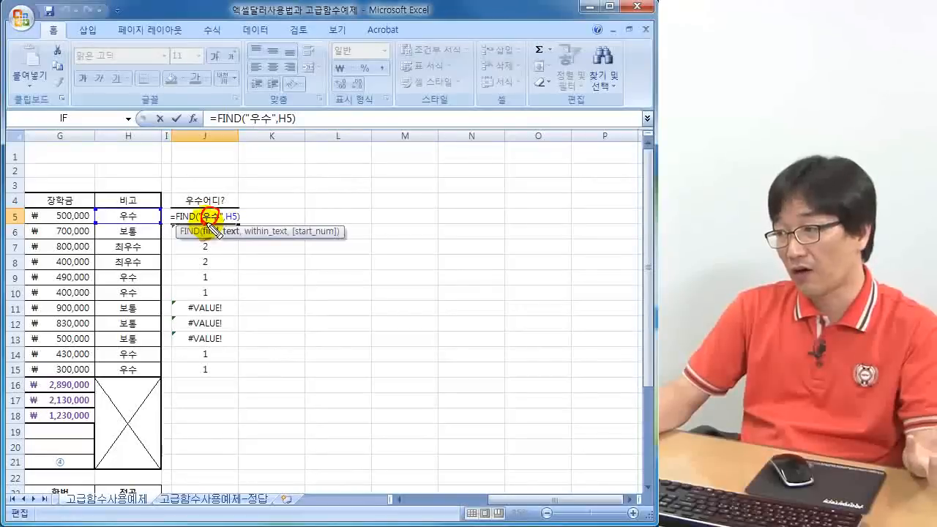
{"action": "mouse_move", "coordinate": [112, 219]}
{"action": "left_mouse_down"}
{"action": "mouse_move", "coordinate": [138, 222]}
{"action": "mouse_move", "coordinate": [117, 221]}
{"action": "left_mouse_up"}
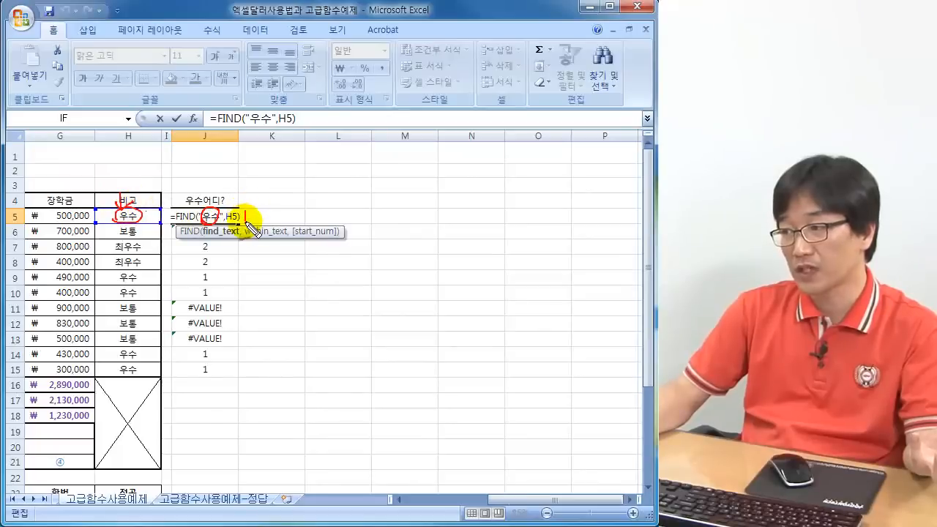
{"action": "left_click_drag", "start_coordinate": [106, 255], "coordinate": [138, 257]}
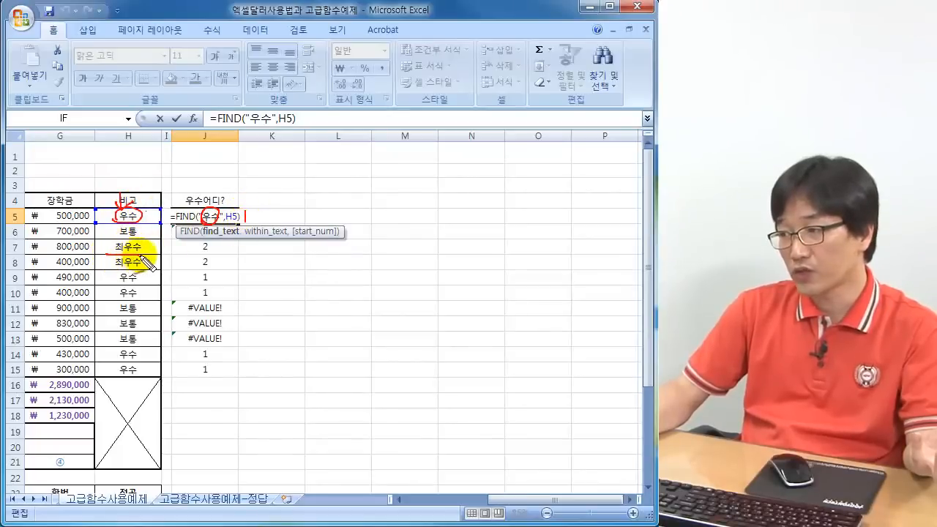
{"action": "mouse_move", "coordinate": [209, 262]}
{"action": "left_mouse_down"}
{"action": "mouse_move", "coordinate": [230, 246]}
{"action": "mouse_move", "coordinate": [201, 257]}
{"action": "left_mouse_up"}
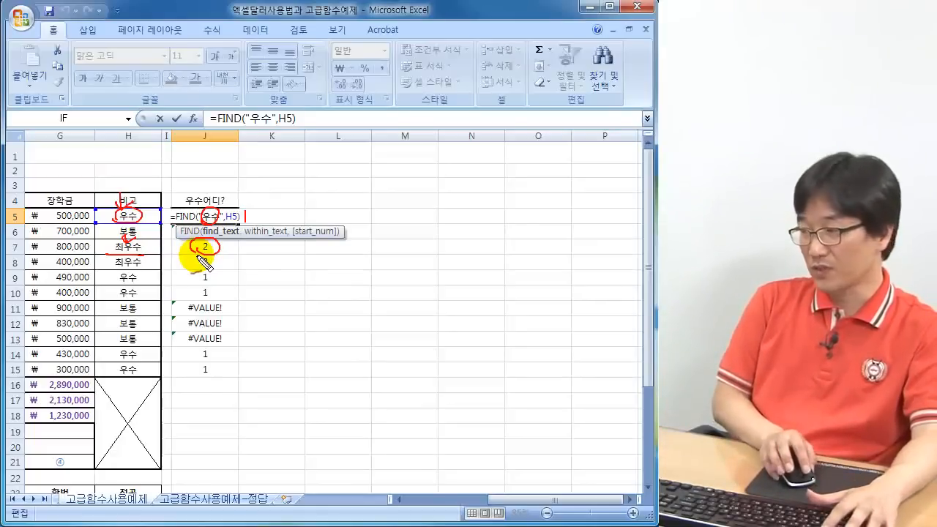
{"action": "key", "text": "Escape"}
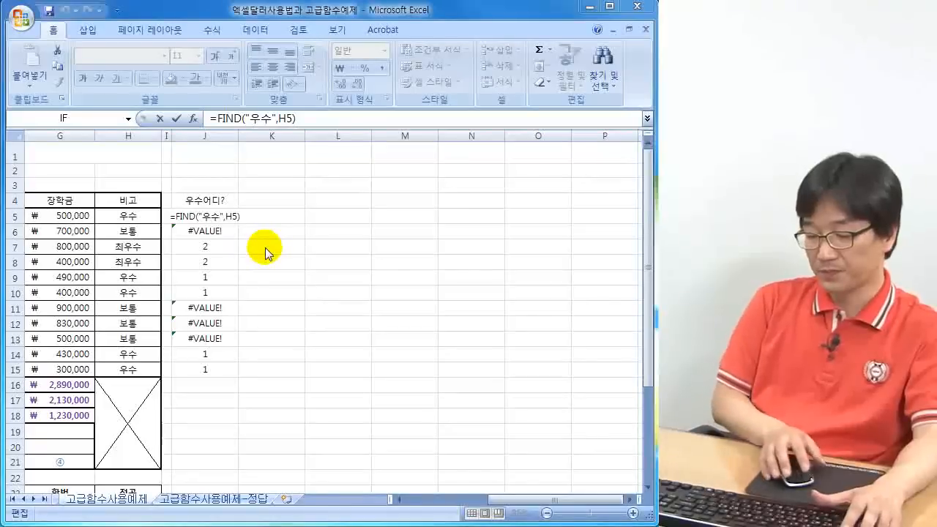
{"action": "left_click", "coordinate": [252, 233]}
{"action": "key", "text": "Escape"}
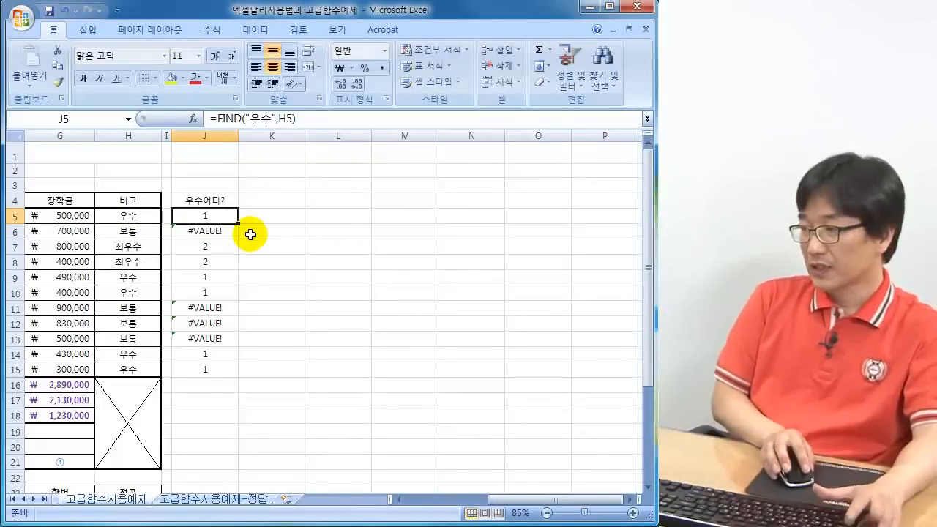
- Enter the heading 최우수어디? in cell K4
{"action": "left_click", "coordinate": [268, 199]}
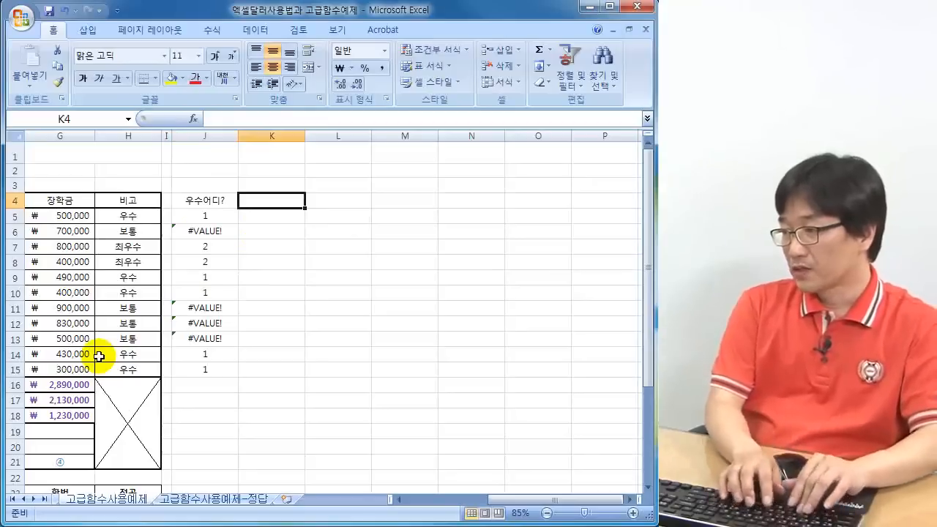
{"action": "type", "text": "최우수"}
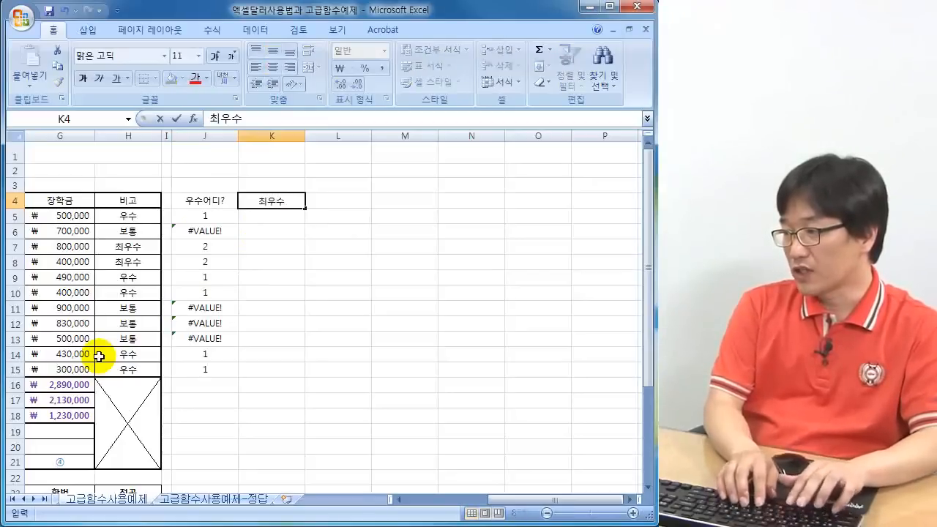
{"action": "key", "text": "Return"}
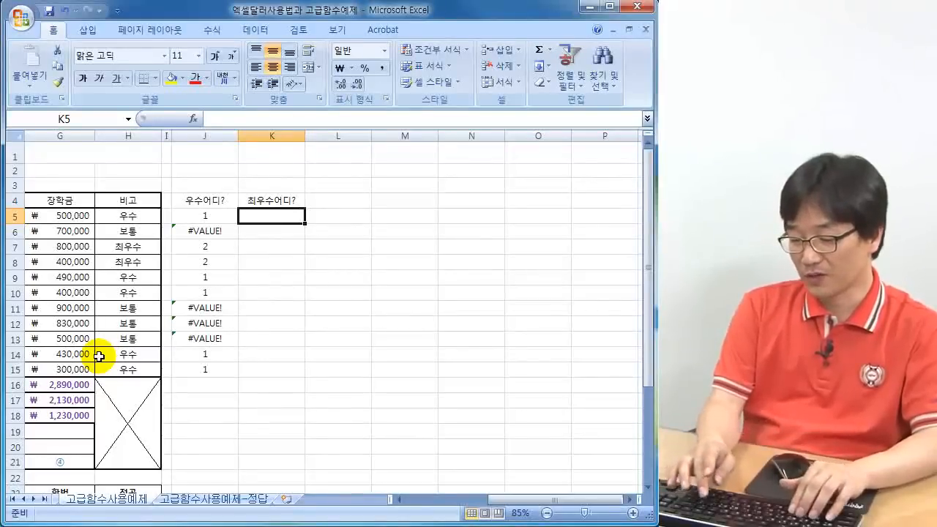
- Enter the formula =FIND("최우수",H5) in cell K5
{"action": "type", "text": "=find"}
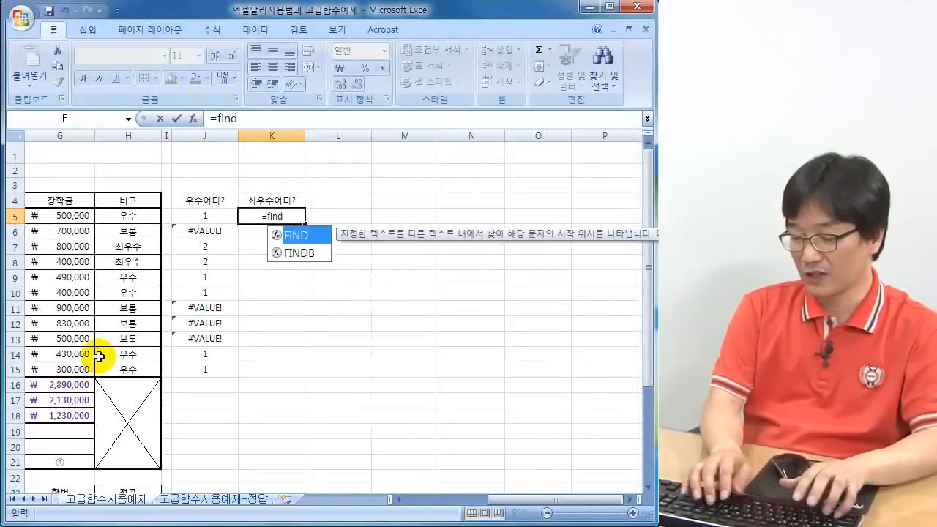
{"action": "type", "text": "("}
{"action": "key", "text": "Return"}
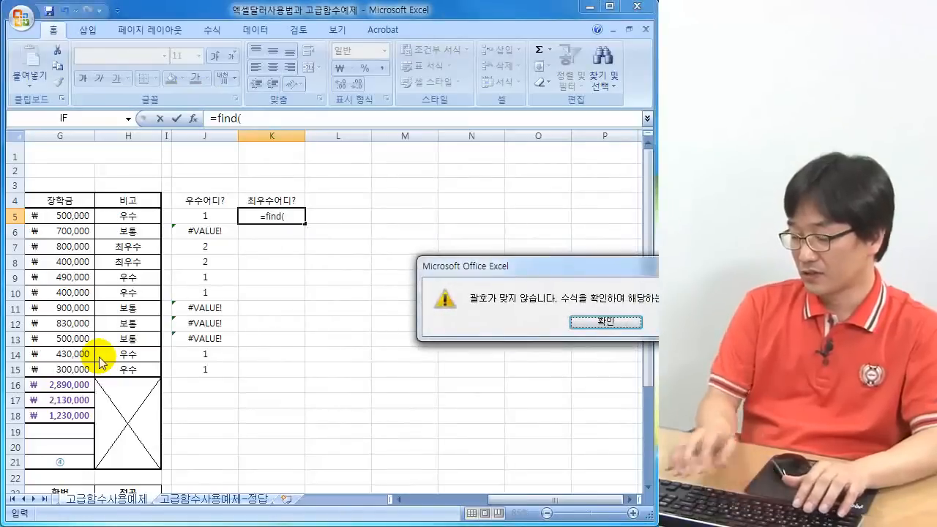
{"action": "key", "text": "Return"}
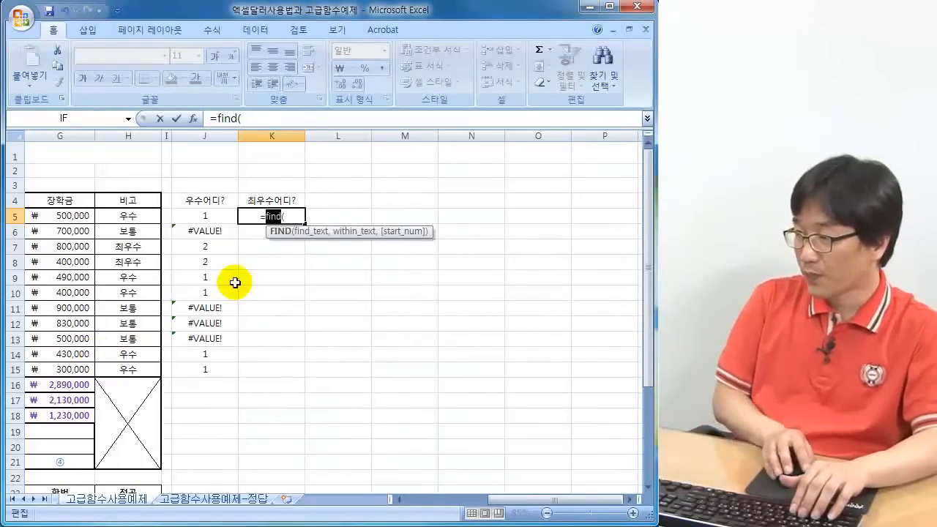
{"action": "left_click", "coordinate": [302, 215]}
{"action": "type", "text": "\""}
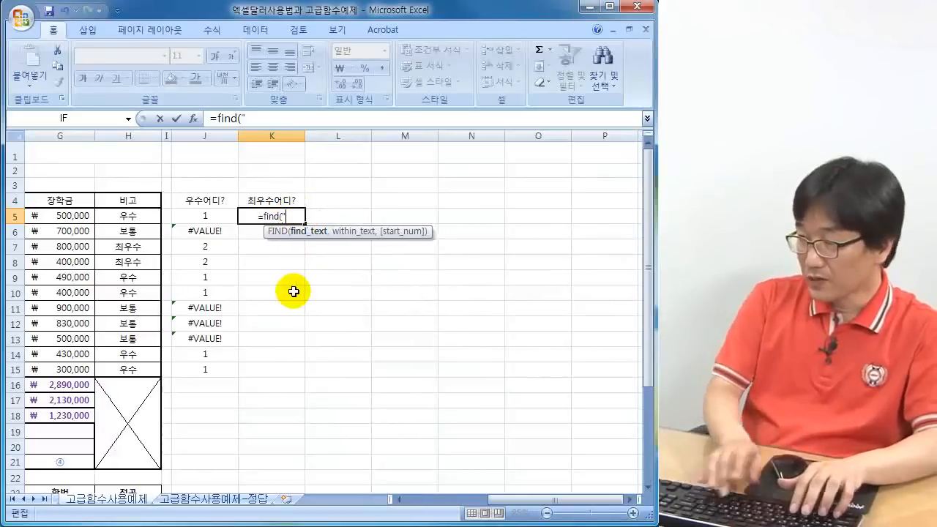
{"action": "type", "text": "chl"}
{"action": "key", "text": "BackSpace"}
{"action": "key", "text": "BackSpace"}
{"action": "key", "text": "BackSpace"}
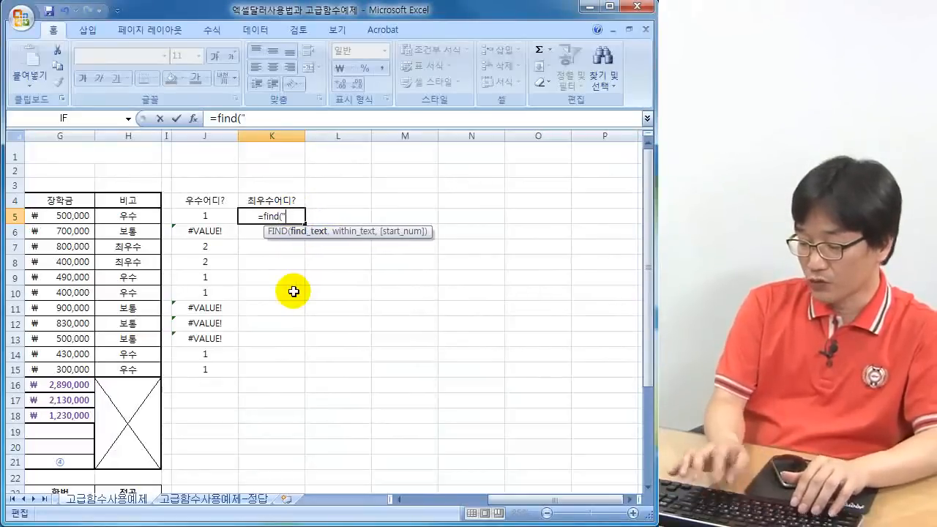
{"action": "type", "text": "최우수\""}
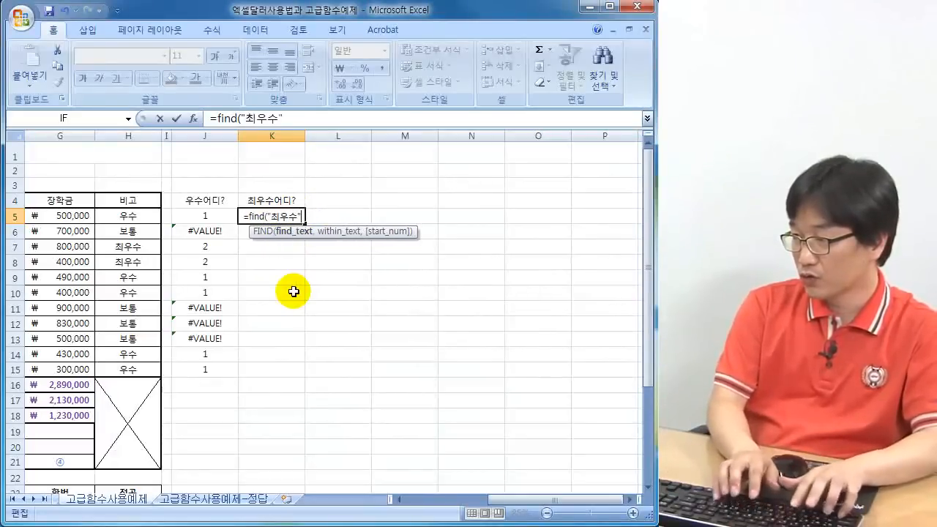
{"action": "type", "text": ","}
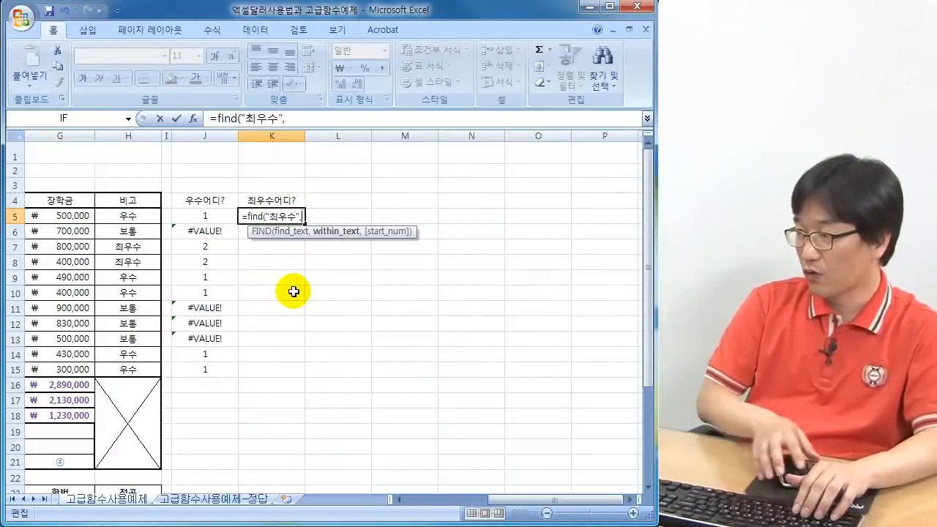
{"action": "left_click", "coordinate": [118, 214]}
{"action": "type", "text": ")"}
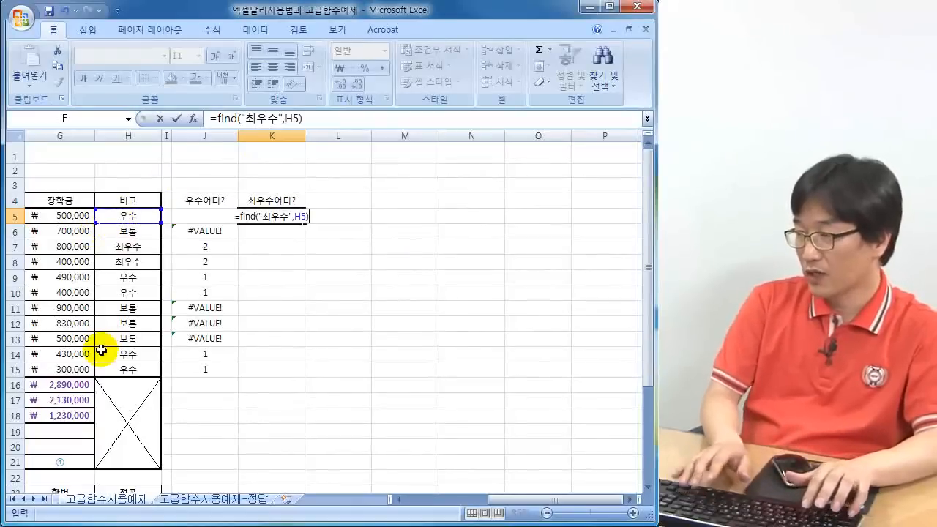
{"action": "key", "text": "Return"}
- Check K5 against H5 and copy the 최우수 FIND formula from K5 down through K15
{"action": "left_click", "coordinate": [300, 216]}
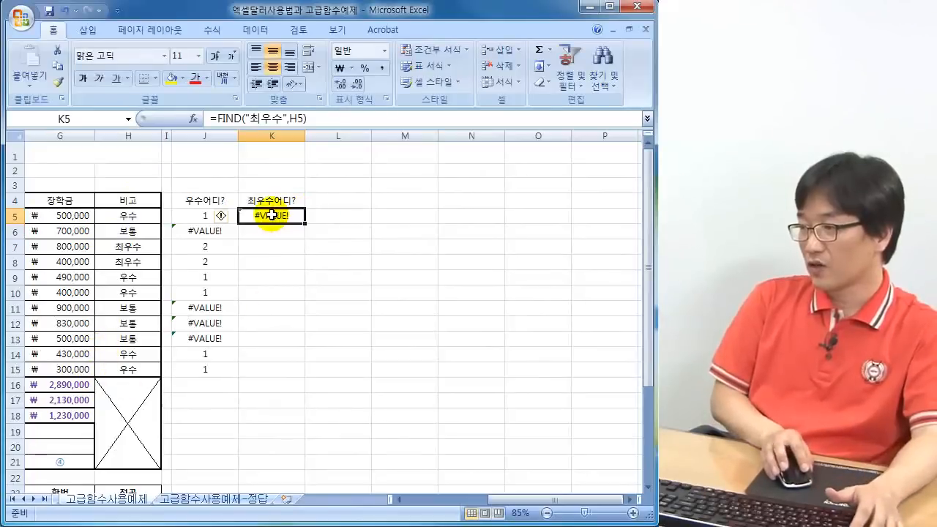
{"action": "left_click", "coordinate": [123, 213]}
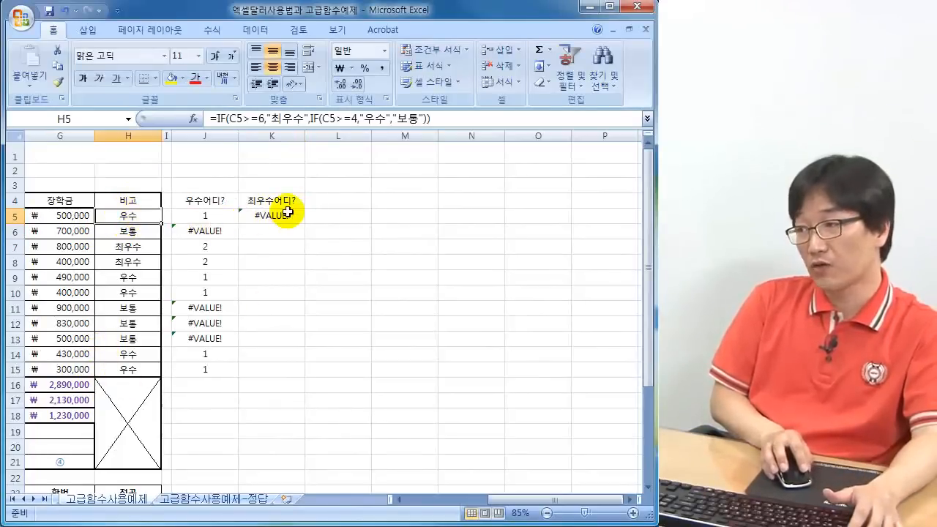
{"action": "left_click", "coordinate": [292, 216]}
{"action": "left_click_drag", "start_coordinate": [304, 222], "coordinate": [272, 377]}
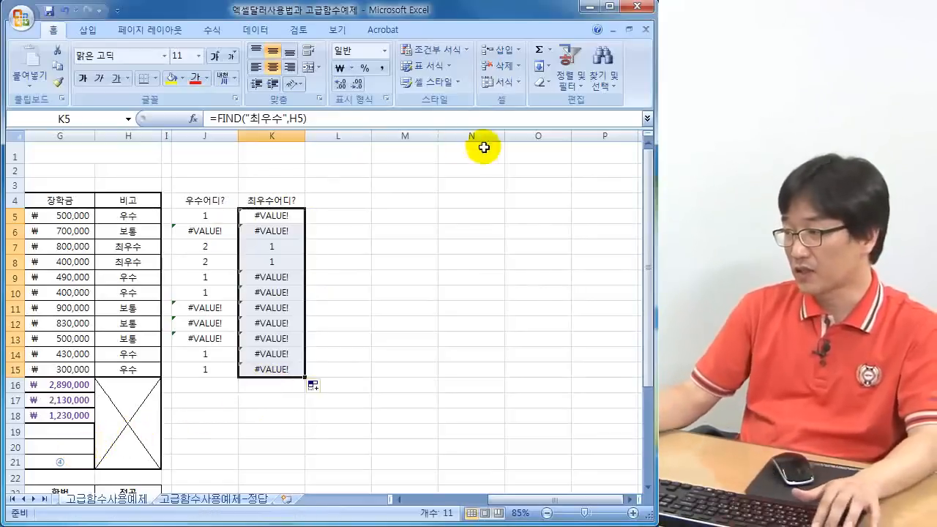
- Compare the FIND results in K5:K15 with the 비고 entries in H5:H15, circling the matching groups with pen strokes
{"action": "left_click_drag", "start_coordinate": [291, 214], "coordinate": [284, 232]}
{"action": "mouse_move", "coordinate": [290, 272]}
{"action": "left_mouse_down"}
{"action": "mouse_move", "coordinate": [296, 323]}
{"action": "mouse_move", "coordinate": [278, 358]}
{"action": "left_mouse_up"}
{"action": "mouse_move", "coordinate": [138, 273]}
{"action": "left_mouse_down"}
{"action": "mouse_move", "coordinate": [125, 269]}
{"action": "mouse_move", "coordinate": [109, 293]}
{"action": "mouse_move", "coordinate": [130, 377]}
{"action": "mouse_move", "coordinate": [167, 304]}
{"action": "left_mouse_up"}
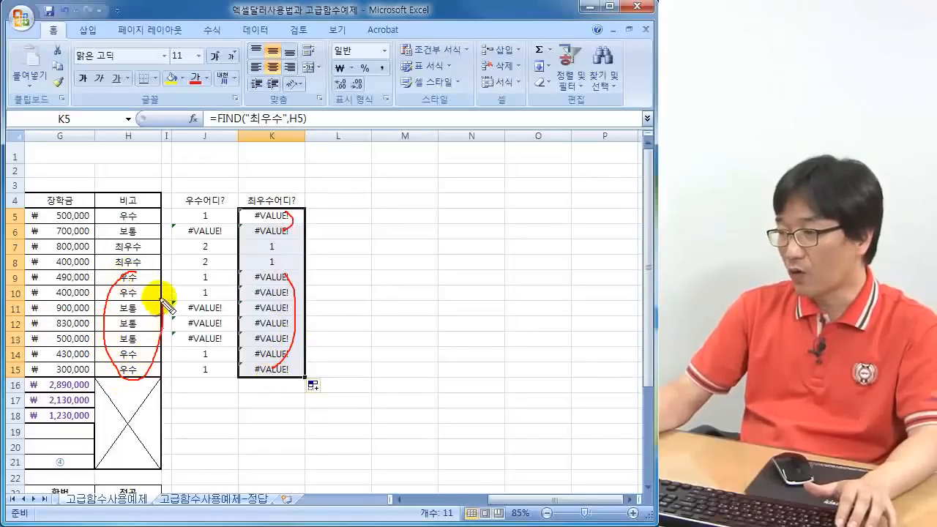
{"action": "mouse_move", "coordinate": [128, 211]}
{"action": "left_mouse_down"}
{"action": "mouse_move", "coordinate": [117, 230]}
{"action": "mouse_move", "coordinate": [141, 213]}
{"action": "mouse_move", "coordinate": [123, 213]}
{"action": "mouse_move", "coordinate": [106, 253]}
{"action": "mouse_move", "coordinate": [158, 265]}
{"action": "mouse_move", "coordinate": [129, 223]}
{"action": "mouse_move", "coordinate": [109, 241]}
{"action": "left_mouse_up"}
{"action": "mouse_move", "coordinate": [249, 258]}
{"action": "left_mouse_down"}
{"action": "mouse_move", "coordinate": [261, 275]}
{"action": "mouse_move", "coordinate": [270, 236]}
{"action": "mouse_move", "coordinate": [252, 277]}
{"action": "left_mouse_up"}
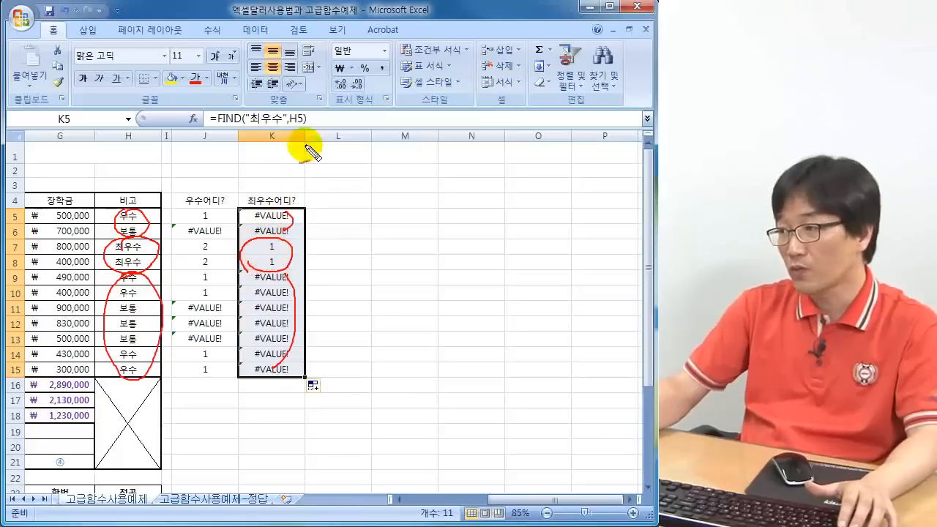
- Mark the search text 최우수 in the K5 formula and the numeric results in K7:K8 with pen strokes, and clear the annotations
{"action": "mouse_move", "coordinate": [250, 123]}
{"action": "left_mouse_down"}
{"action": "mouse_move", "coordinate": [286, 132]}
{"action": "mouse_move", "coordinate": [246, 120]}
{"action": "left_mouse_up"}
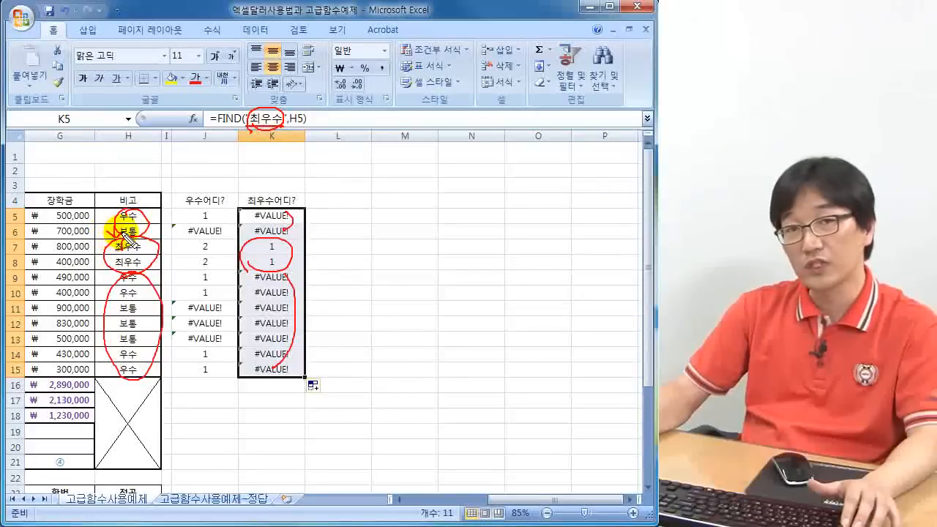
{"action": "mouse_move", "coordinate": [281, 240]}
{"action": "left_mouse_down"}
{"action": "mouse_move", "coordinate": [262, 238]}
{"action": "mouse_move", "coordinate": [293, 267]}
{"action": "mouse_move", "coordinate": [265, 239]}
{"action": "left_mouse_up"}
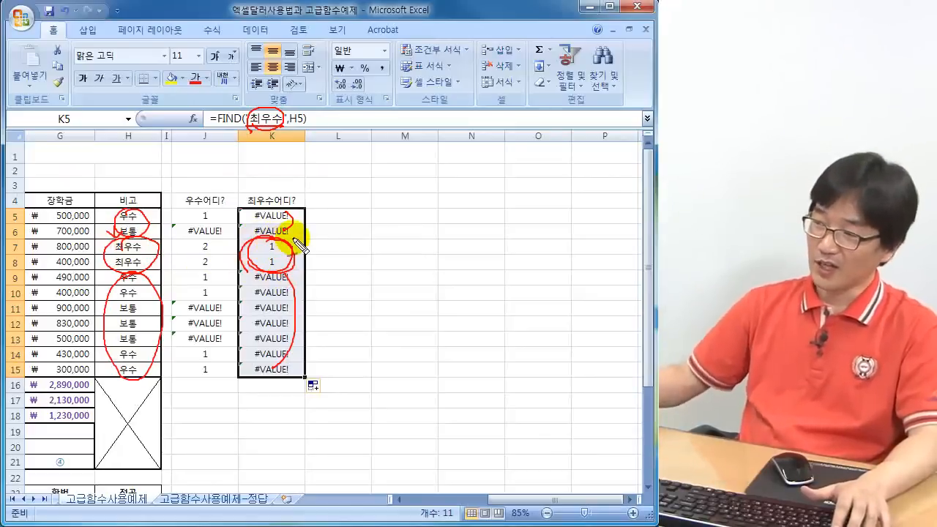
{"action": "key", "text": "Escape"}
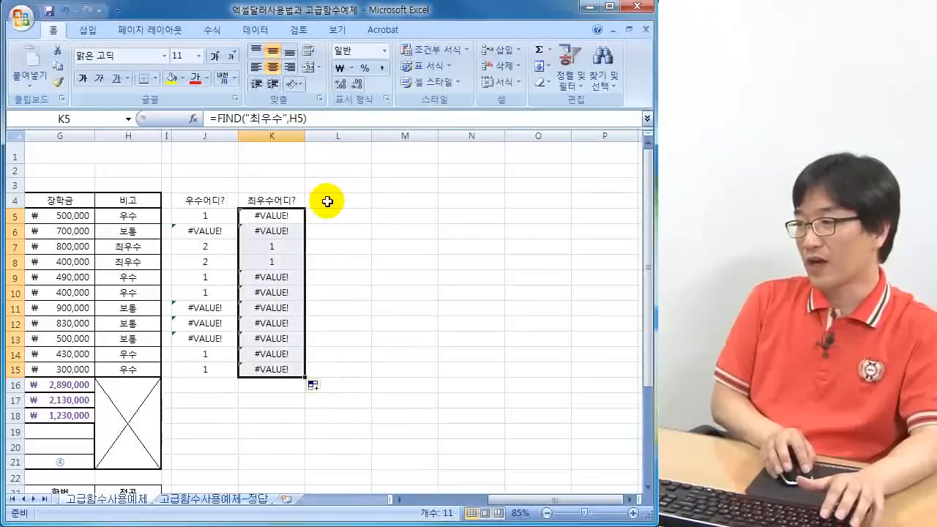
{"action": "left_click", "coordinate": [328, 201]}
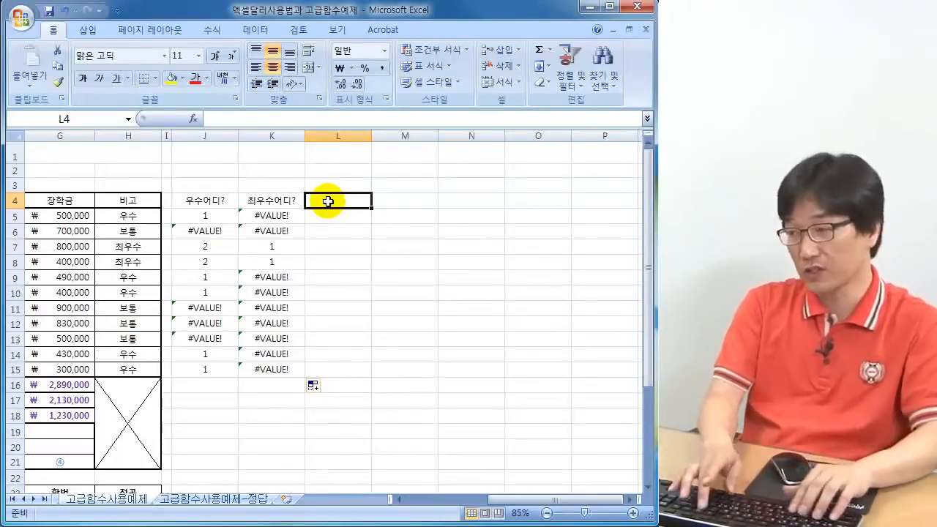
{"action": "type", "text": "="}
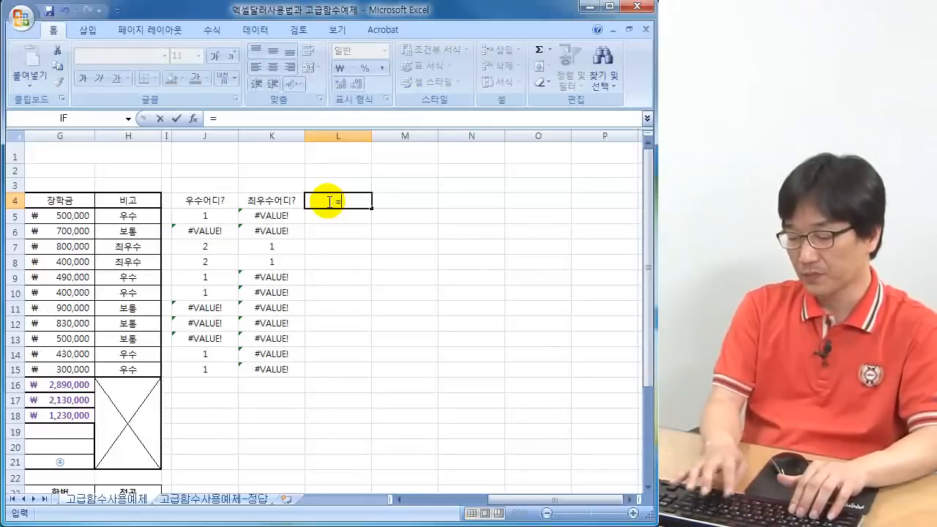
{"action": "type", "text": "isnum"}
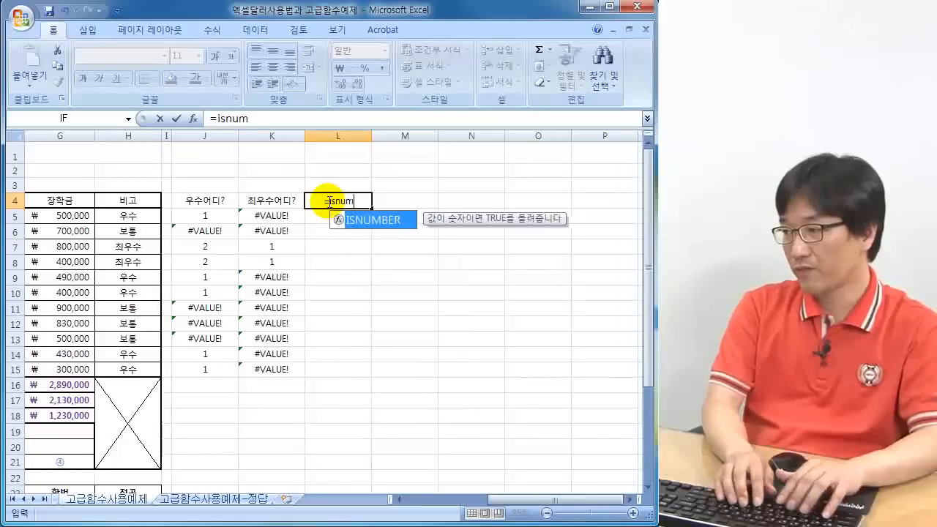
{"action": "type", "text": "ber("}
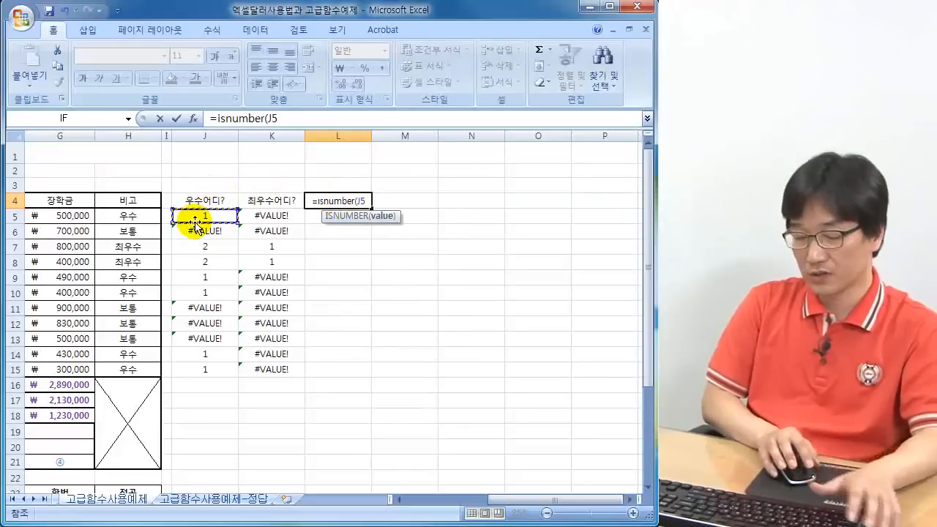
{"action": "key", "text": "Escape"}
- Enter the formula =ISNUMBER(J5) in cell L5
{"action": "key", "text": "Down"}
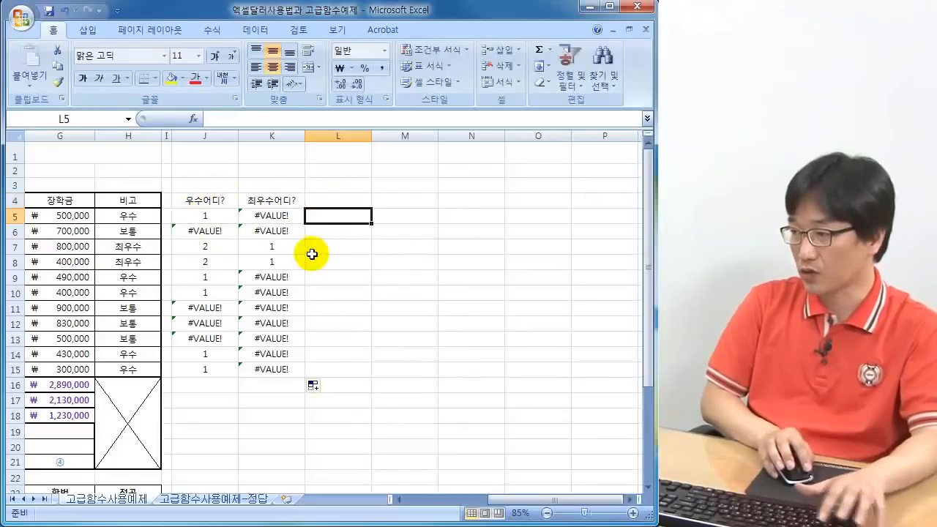
{"action": "type", "text": "="}
{"action": "type", "text": "ISNUB"}
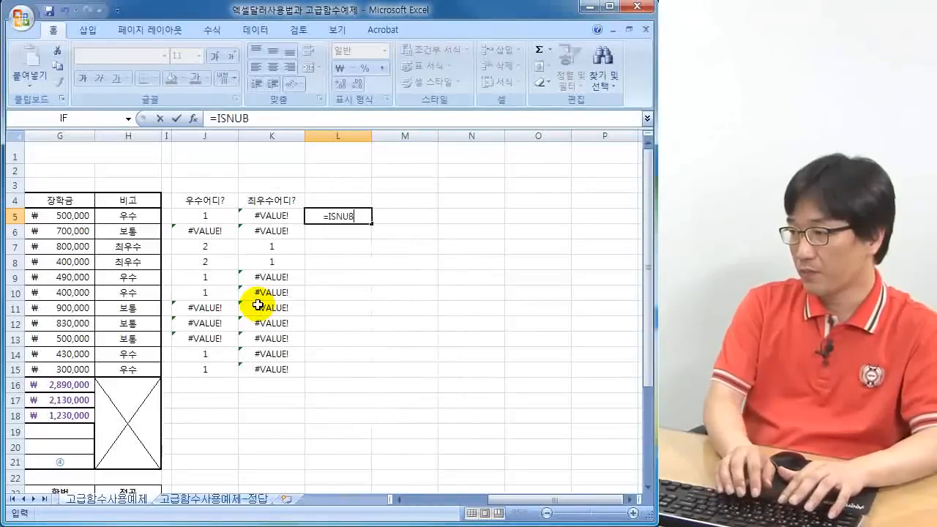
{"action": "key", "text": "BackSpace"}
{"action": "type", "text": "MBER("}
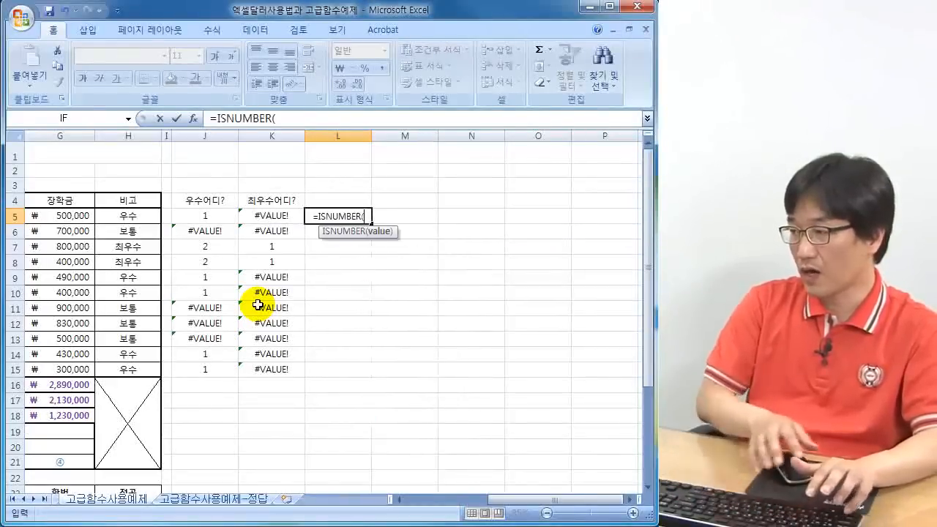
{"action": "left_click", "coordinate": [203, 217]}
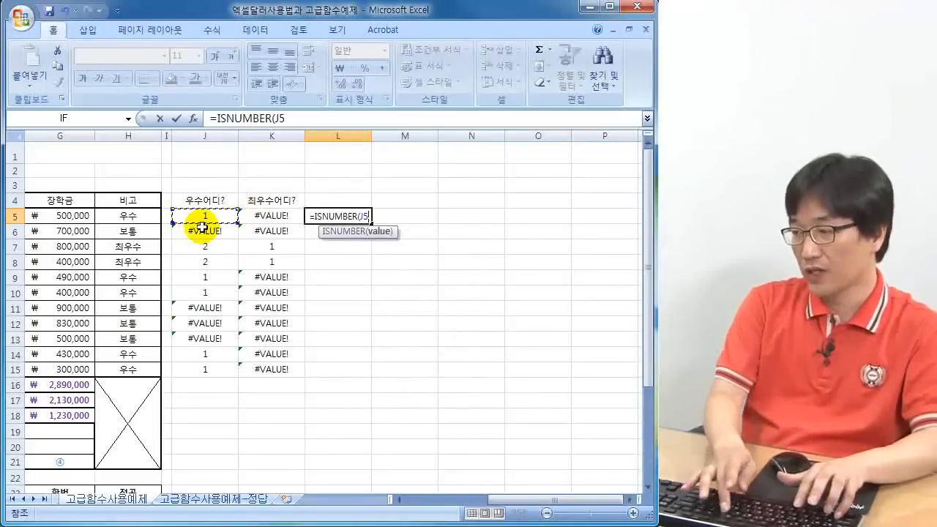
{"action": "type", "text": ")"}
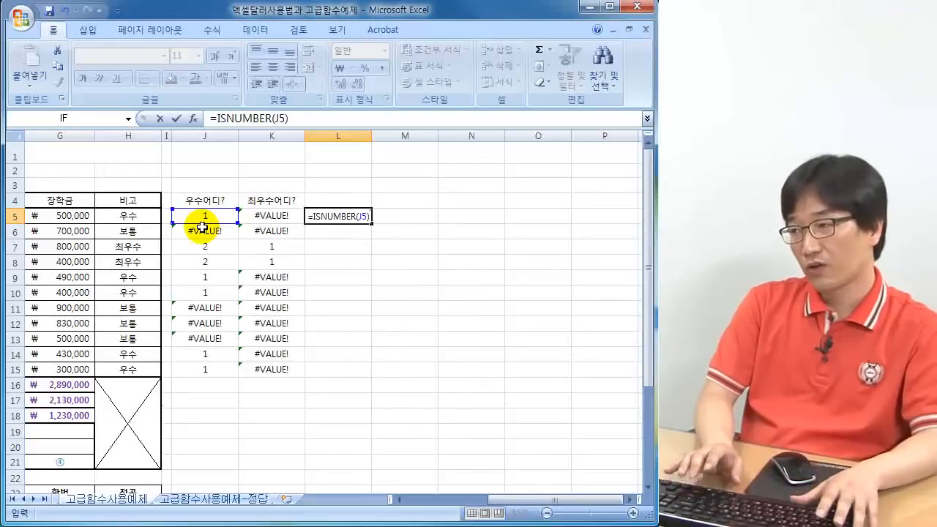
{"action": "key", "text": "Return"}
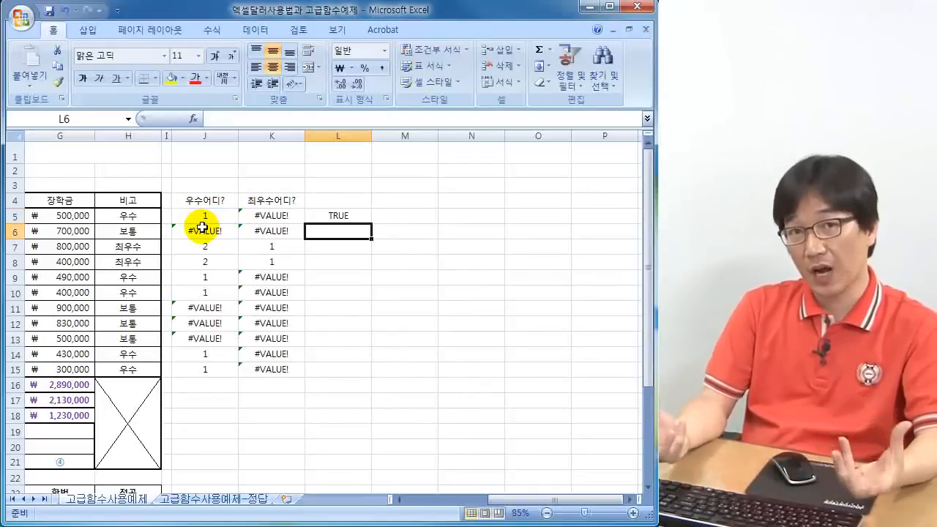
- Check L5 against J5 and copy the ISNUMBER formula from L5 down through L15
{"action": "left_click", "coordinate": [343, 215]}
{"action": "left_click", "coordinate": [215, 215]}
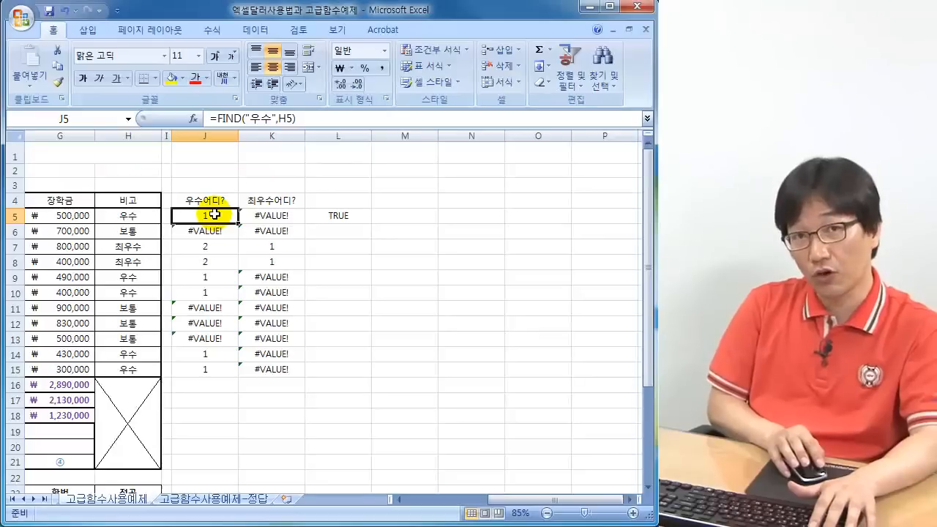
{"action": "left_click", "coordinate": [359, 214]}
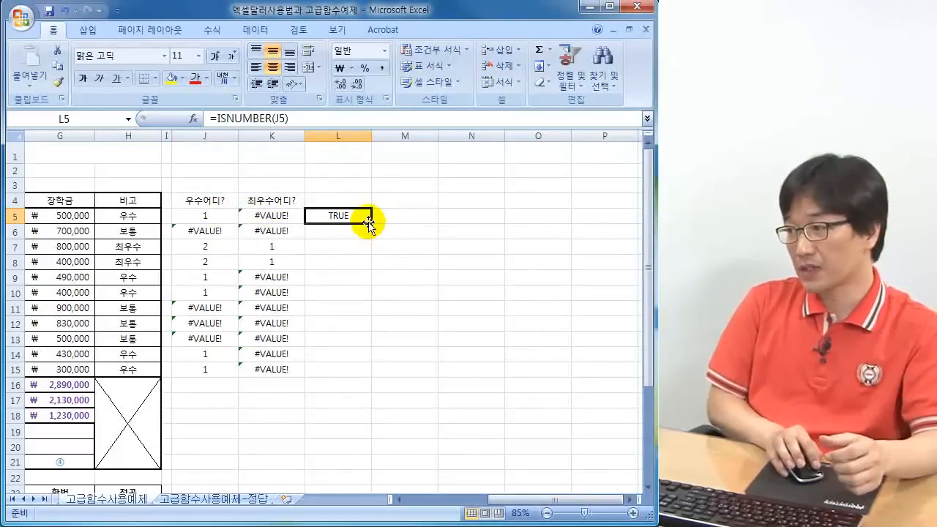
{"action": "left_click_drag", "start_coordinate": [371, 225], "coordinate": [359, 375]}
- Compare the ISNUMBER results in L6 and L7 with the FIND results in J6 and J7
{"action": "left_click", "coordinate": [350, 233]}
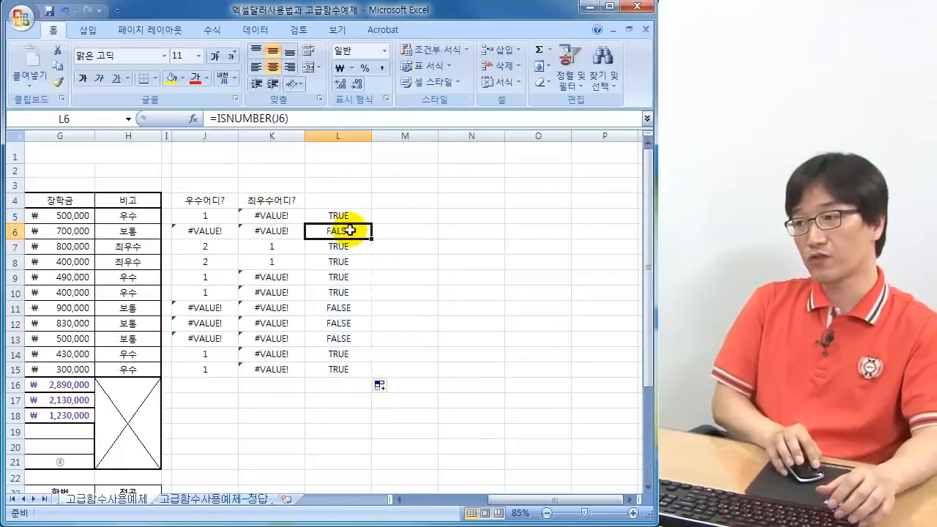
{"action": "left_click", "coordinate": [196, 234]}
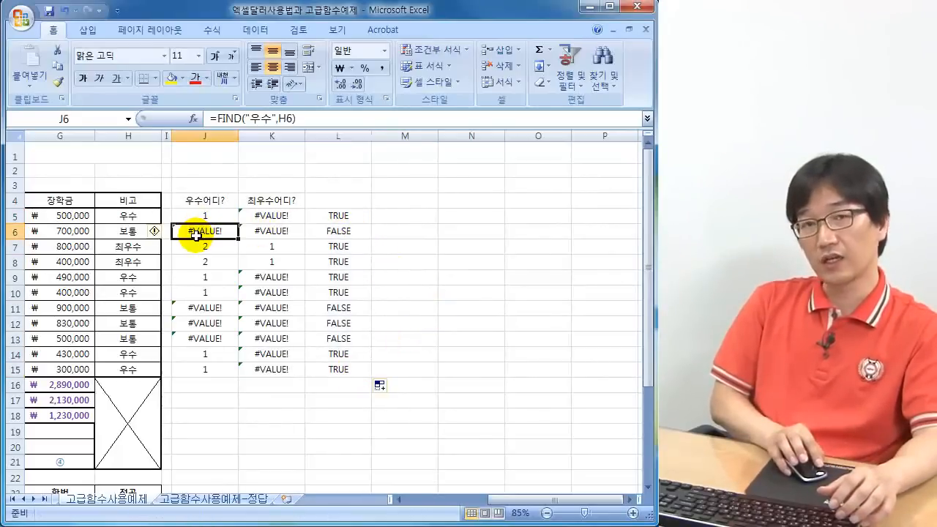
{"action": "left_click", "coordinate": [341, 247]}
{"action": "left_click", "coordinate": [201, 245]}
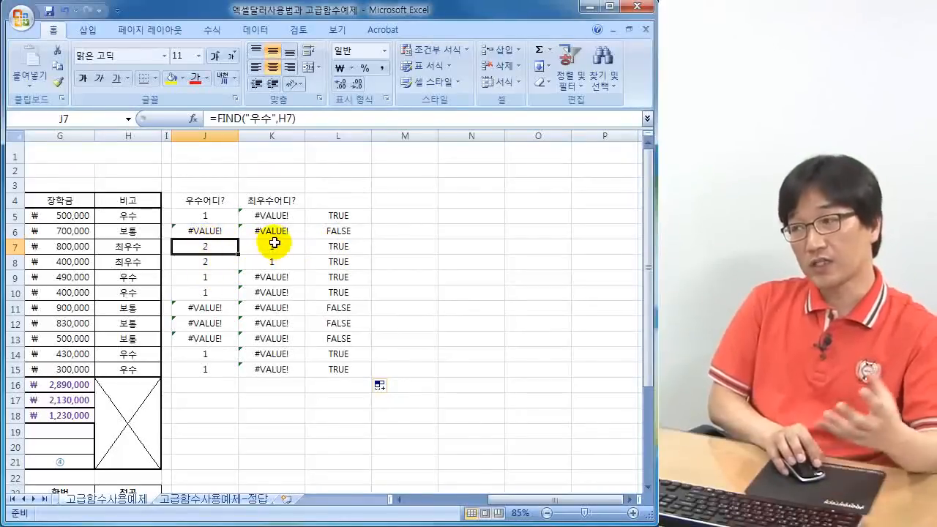
- Enter the heading 우수에대한 in cell L4, without any stray trailing character
{"action": "left_click", "coordinate": [320, 199]}
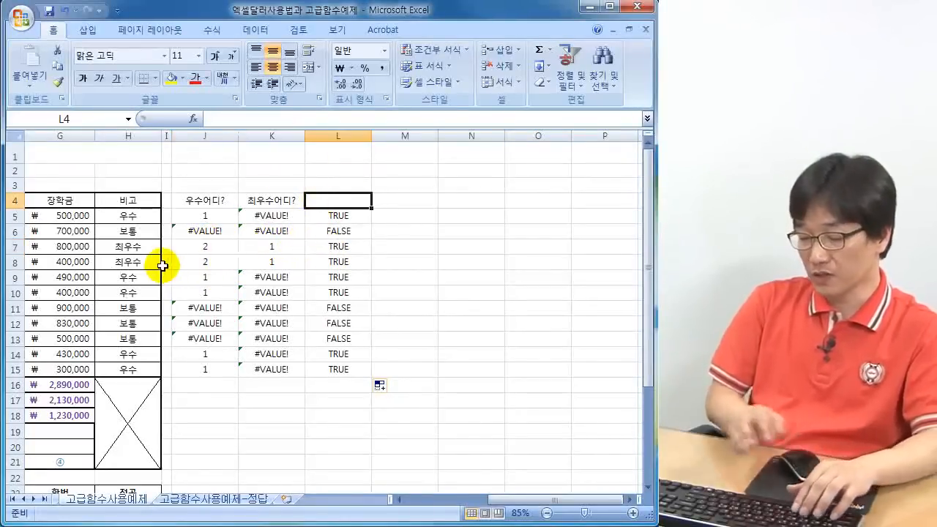
{"action": "type", "text": "ㅇ수에대한₩"}
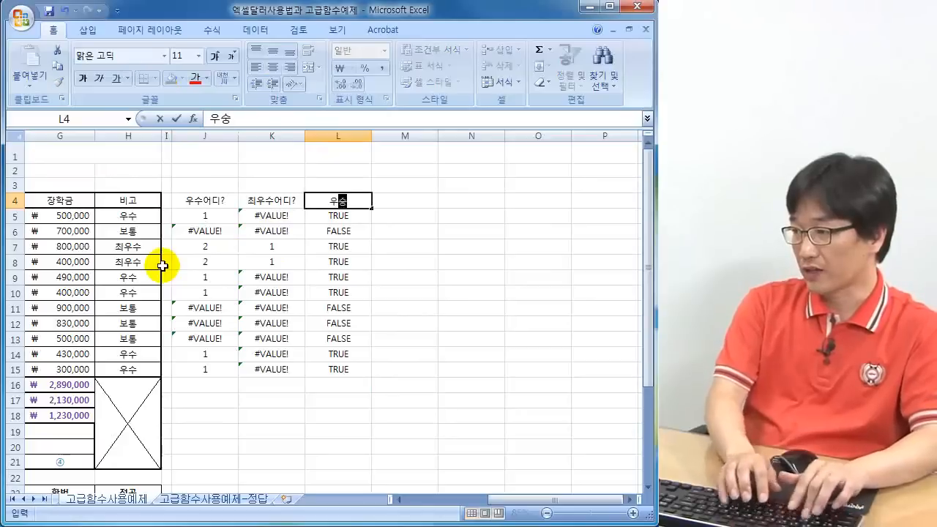
{"action": "key", "text": "Return"}
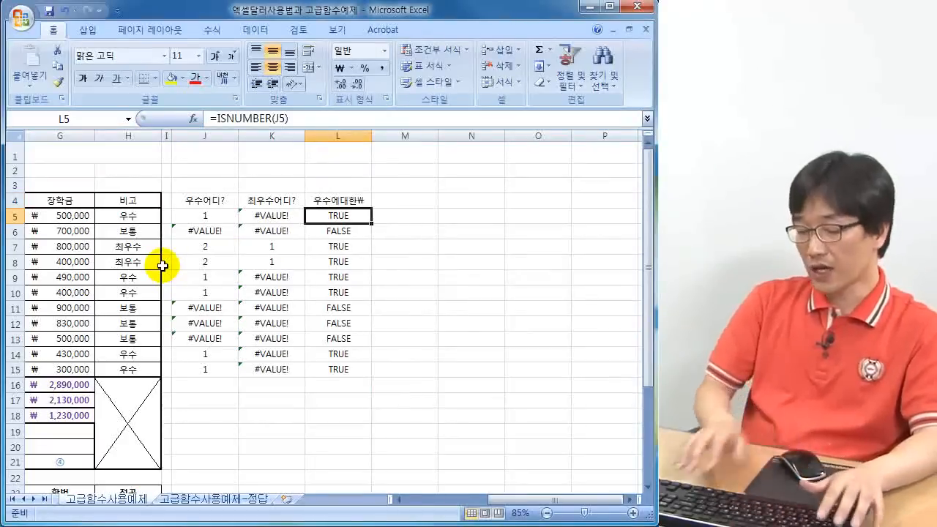
{"action": "key", "text": "Up"}
{"action": "key", "text": "F2"}
{"action": "key", "text": "BackSpace"}
{"action": "key", "text": "Return"}
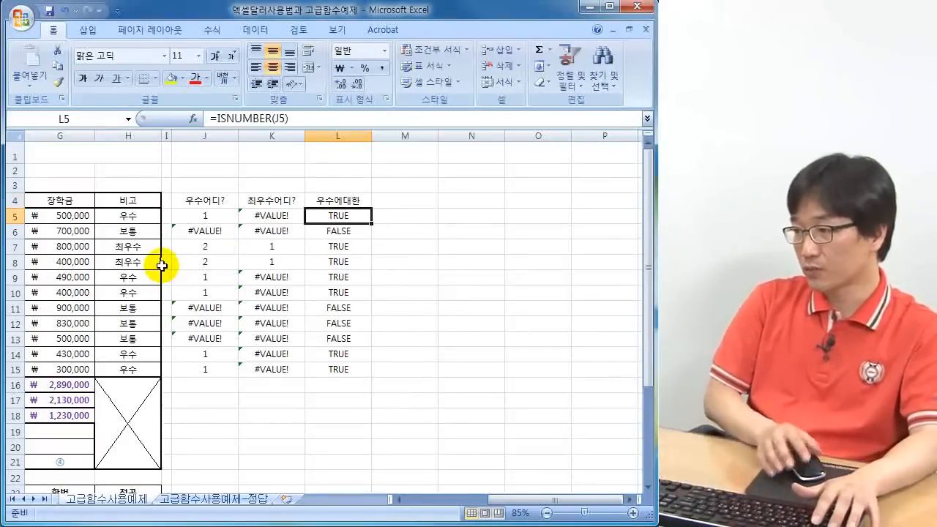
- Check the 우수 FIND formula in J5 and enter the heading 최우수에대한 in cell M4
{"action": "left_click", "coordinate": [215, 221]}
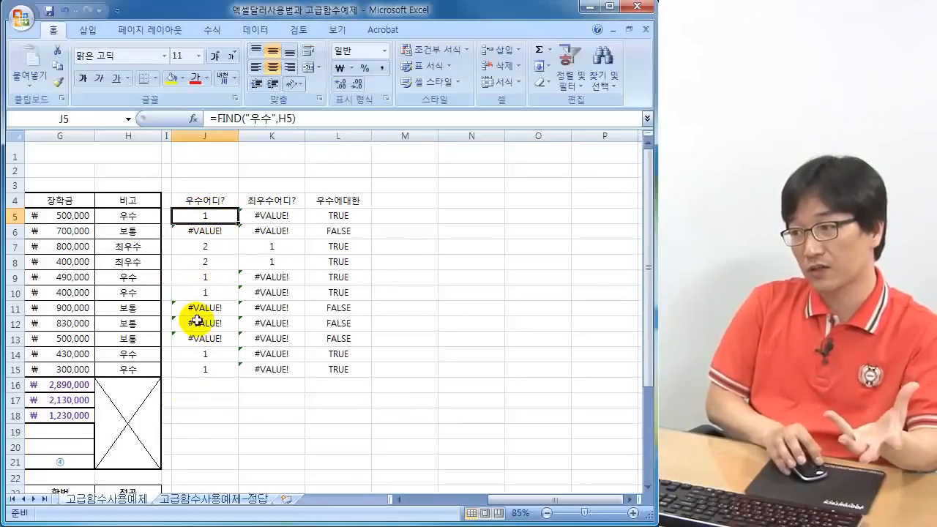
{"action": "left_click", "coordinate": [388, 200]}
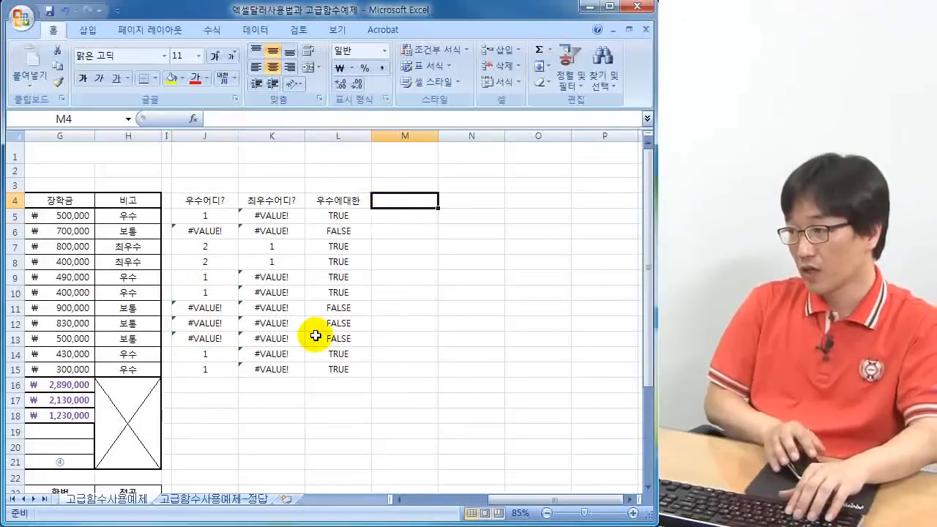
{"action": "type", "text": "ㅊ"}
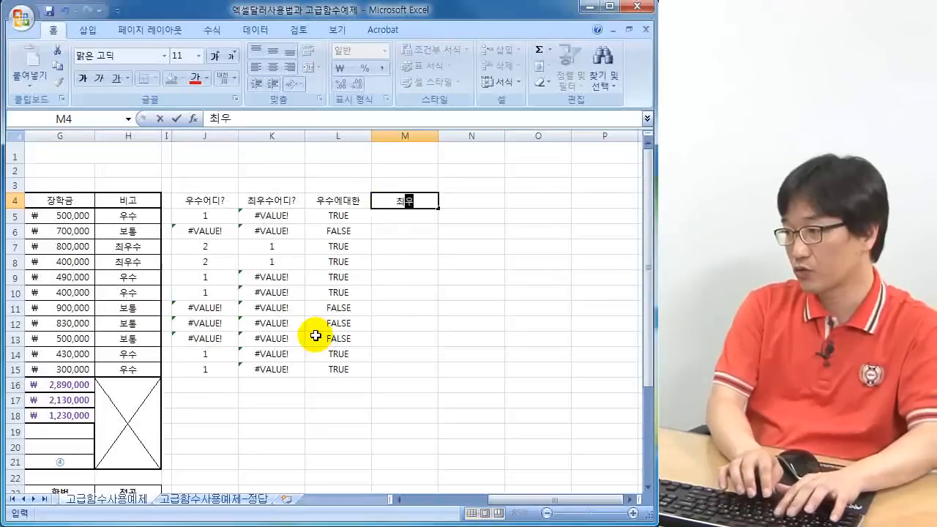
{"action": "type", "text": "우수에대한"}
{"action": "key", "text": "Return"}
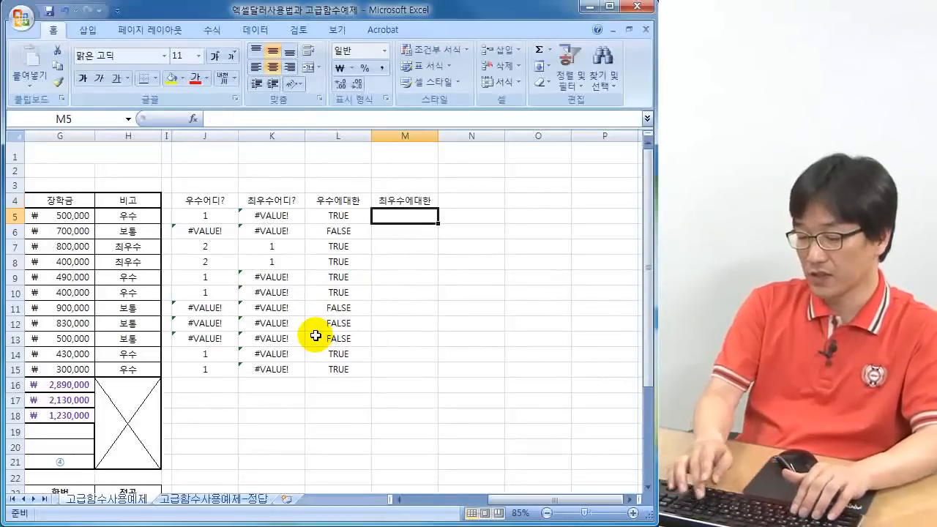
- Enter the formula =ISNUMBER(K5) in cell M5
{"action": "type", "text": "=ISN"}
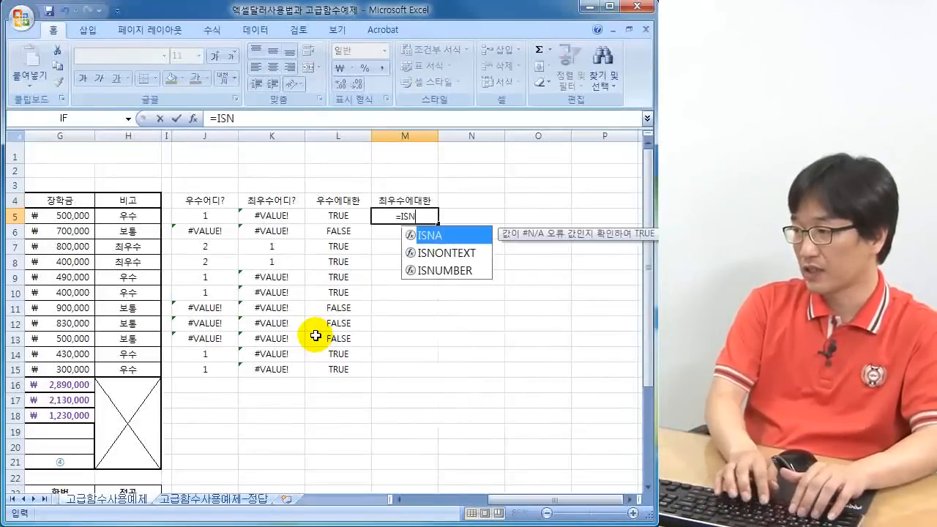
{"action": "type", "text": "UMBER("}
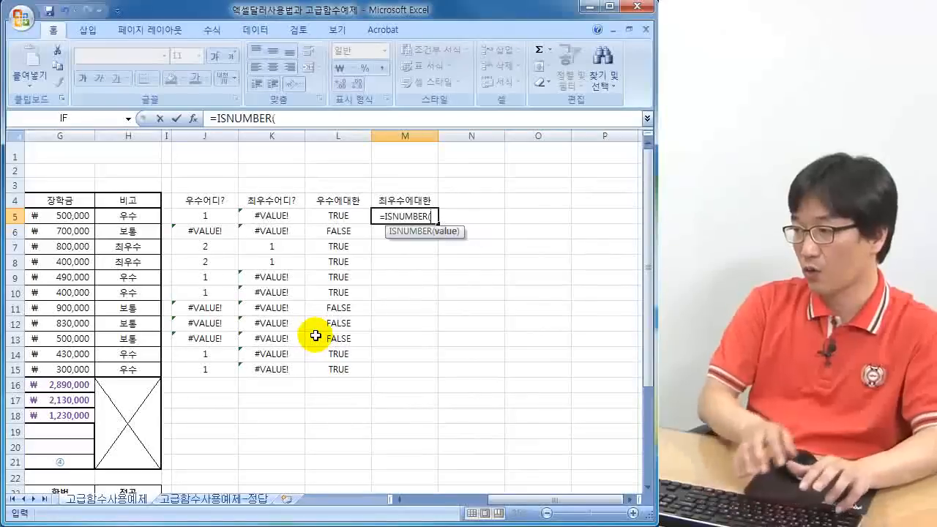
{"action": "left_click", "coordinate": [274, 212]}
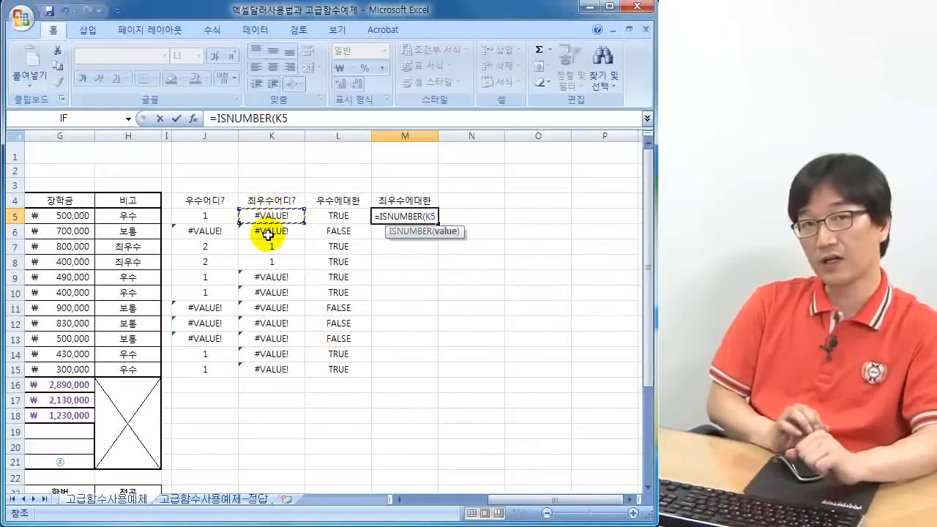
{"action": "type", "text": ")"}
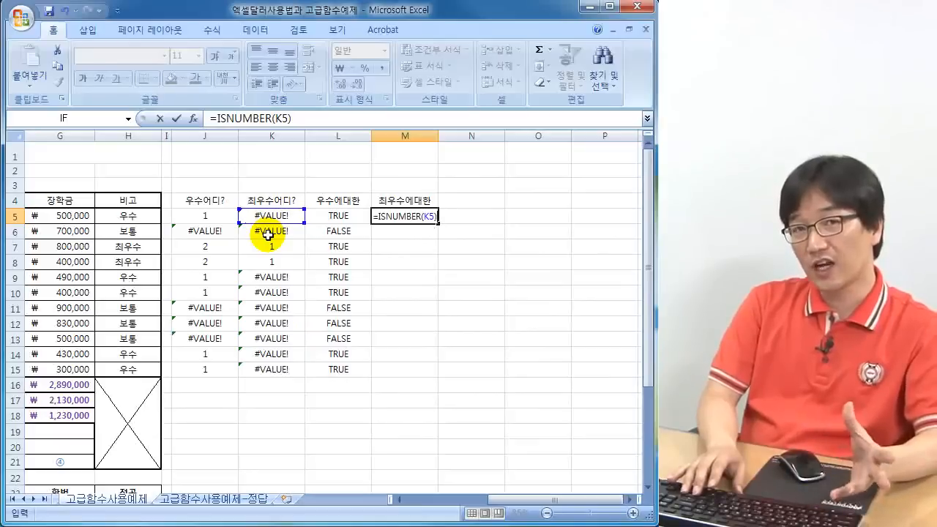
{"action": "key", "text": "Return"}
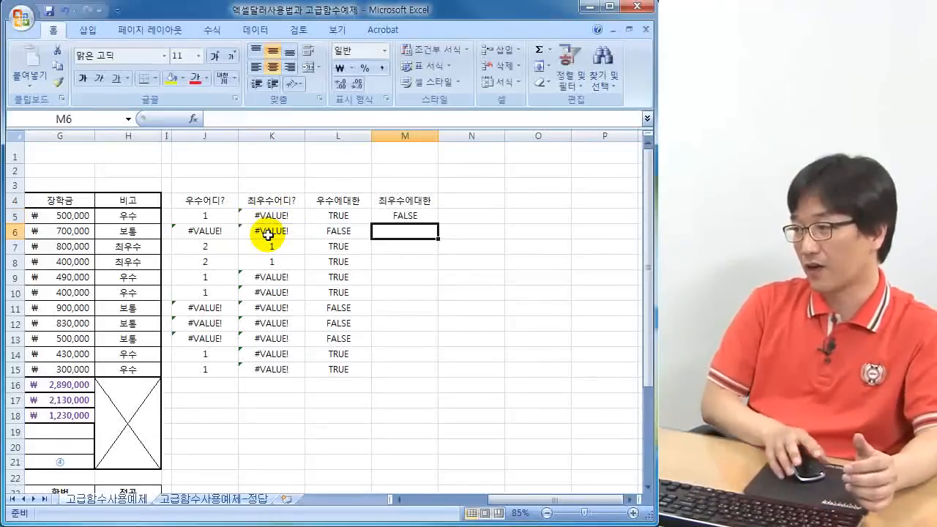
- Copy the ISNUMBER formula from M5 down through M15 and compare M7:M8 with the FIND results in K7:K8
{"action": "left_click", "coordinate": [421, 216]}
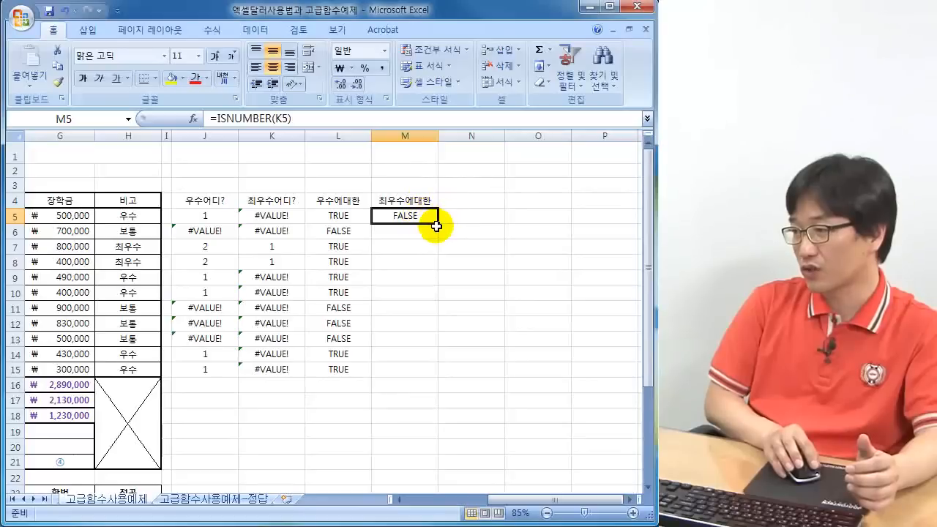
{"action": "left_click_drag", "start_coordinate": [438, 224], "coordinate": [404, 375]}
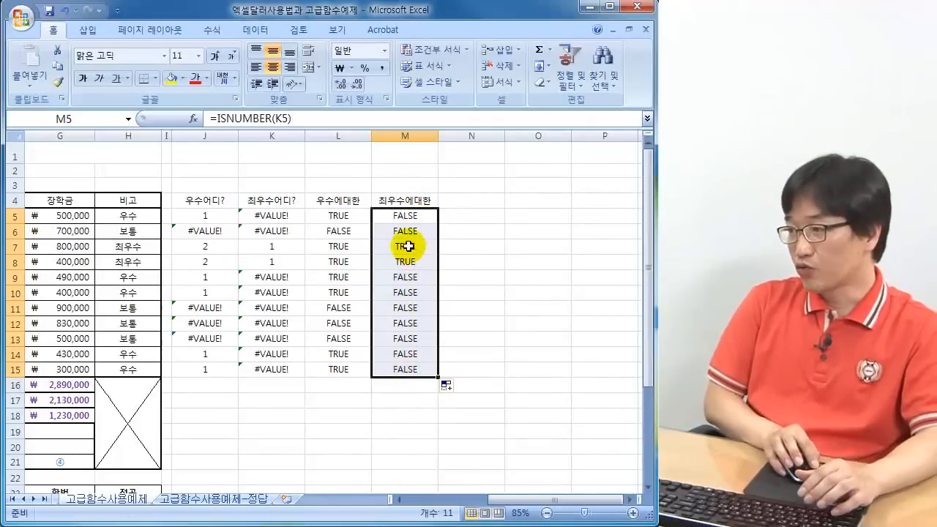
{"action": "left_click_drag", "start_coordinate": [412, 246], "coordinate": [408, 259]}
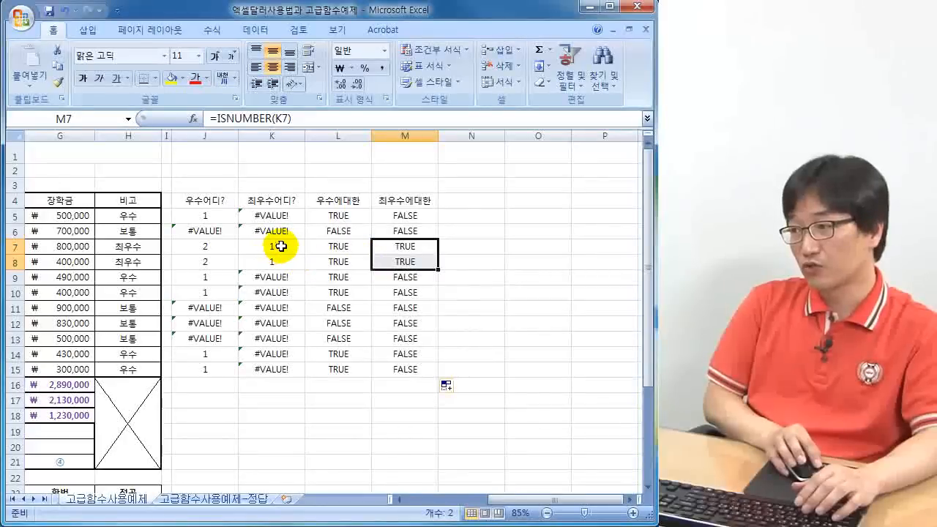
{"action": "left_click_drag", "start_coordinate": [273, 248], "coordinate": [279, 256]}
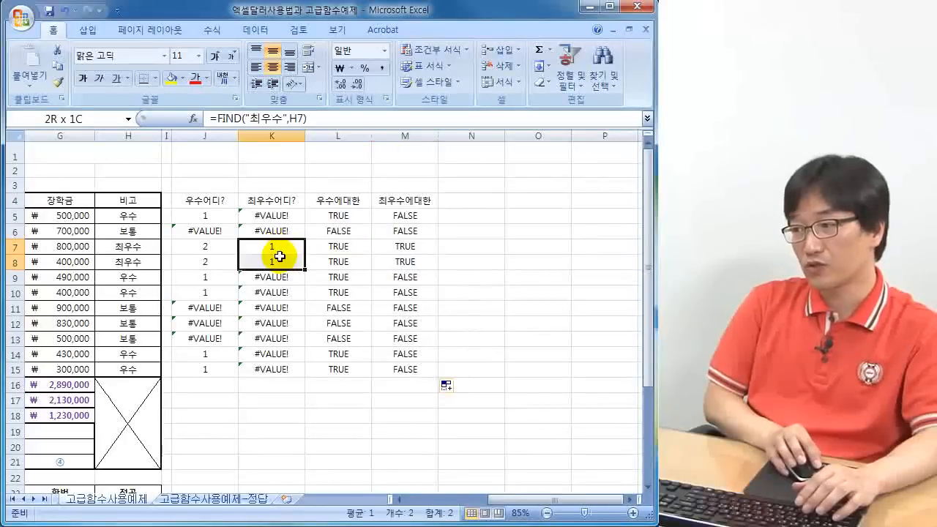
- Enter the heading 곱 in cell N4
{"action": "left_click", "coordinate": [463, 201]}
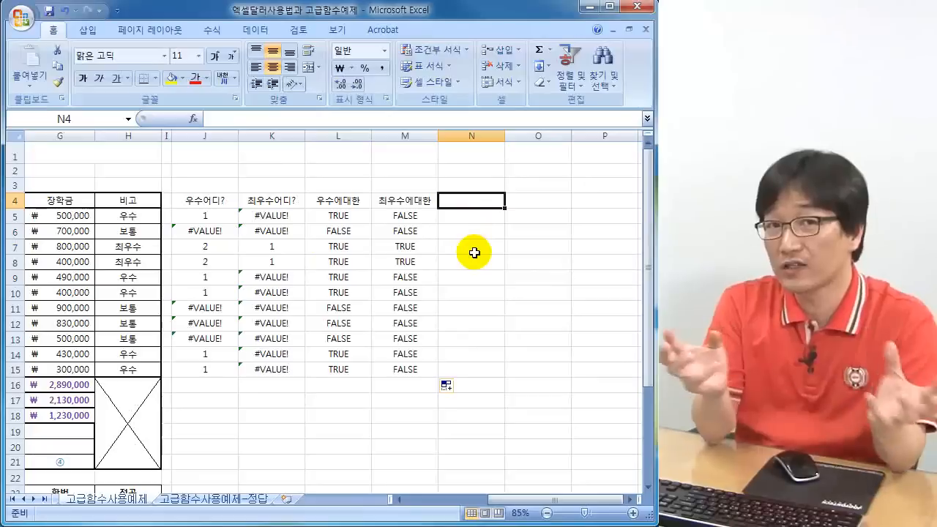
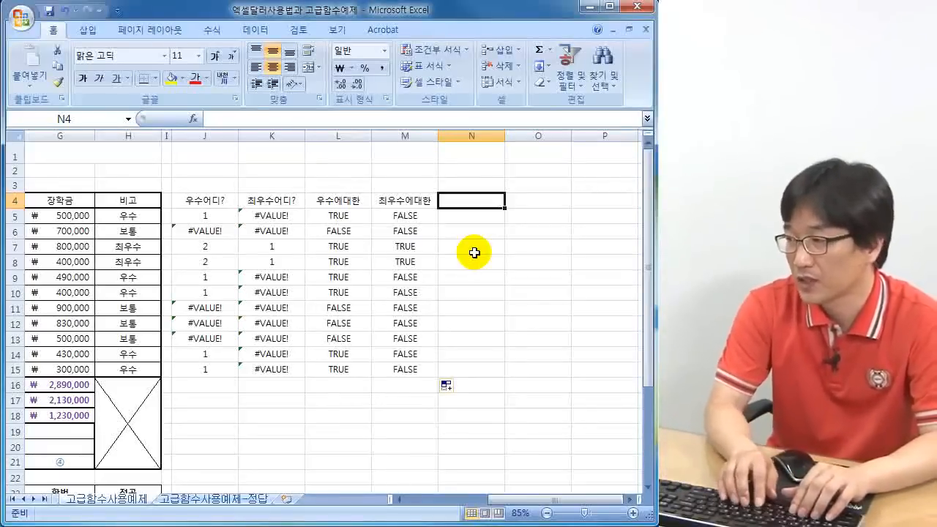
{"action": "type", "text": "GG"}
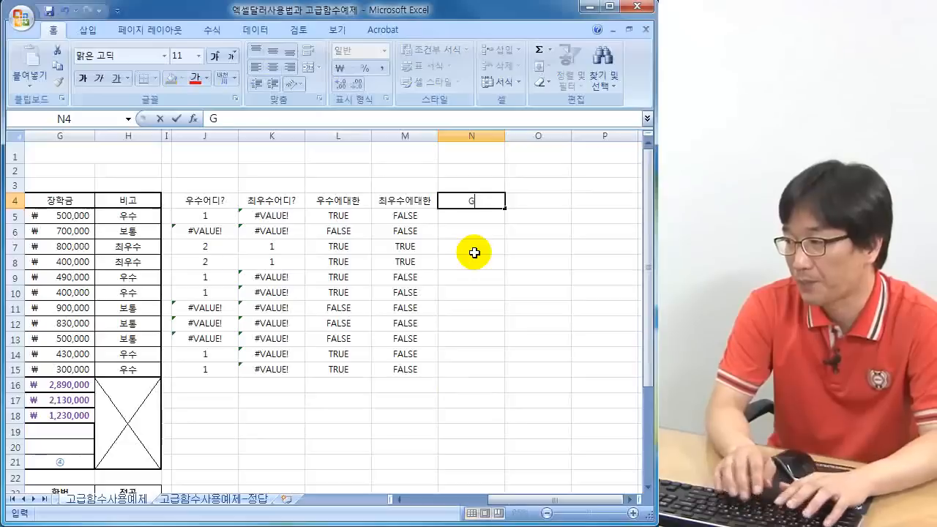
{"action": "key", "text": "BackSpace"}
{"action": "key", "text": "BackSpace"}
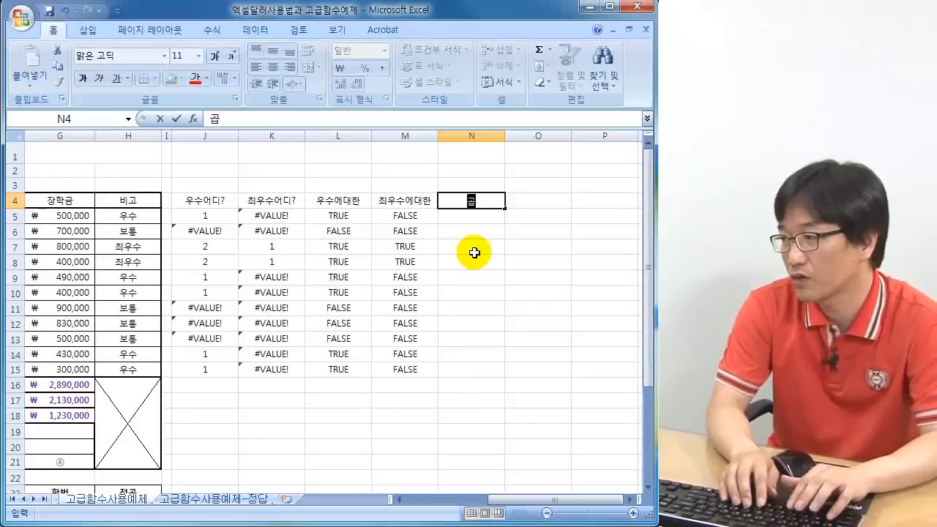
{"action": "type", "text": "곰"}
{"action": "key", "text": "Return"}
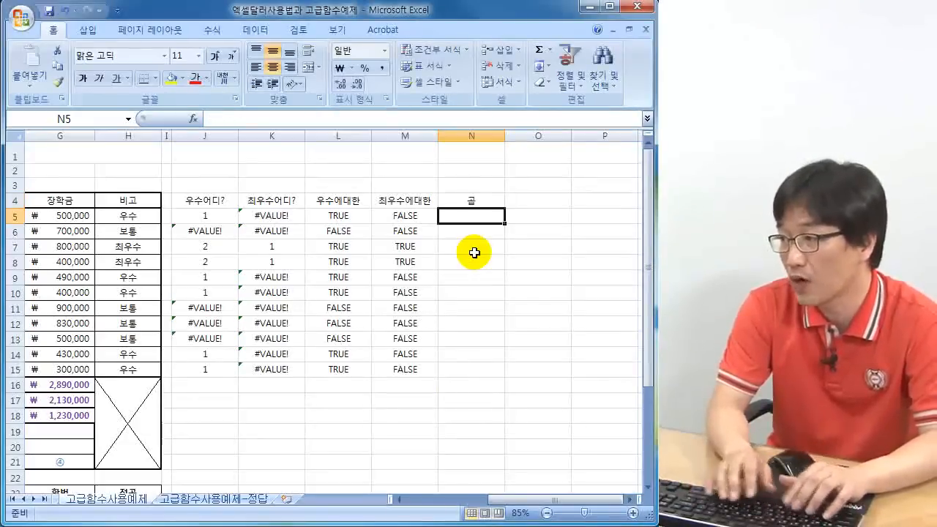
- Build the formula =L5*M5 in cell N5, multiplying the two TRUE/FALSE values of that row
{"action": "type", "text": "="}
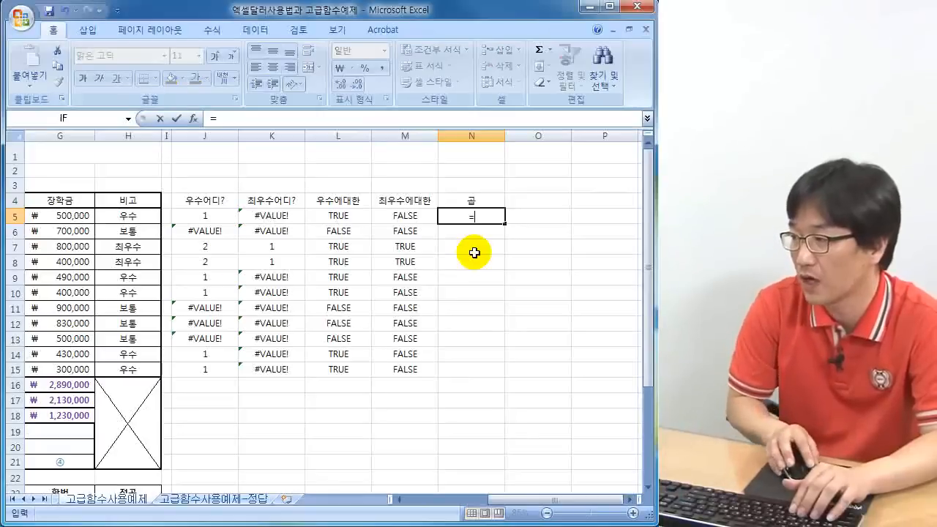
{"action": "type", "text": "L5*"}
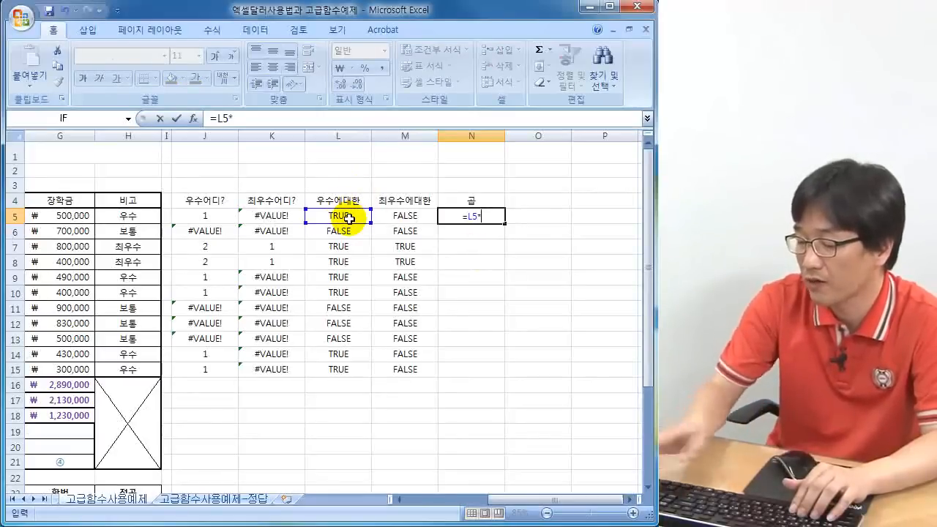
{"action": "left_click", "coordinate": [403, 216]}
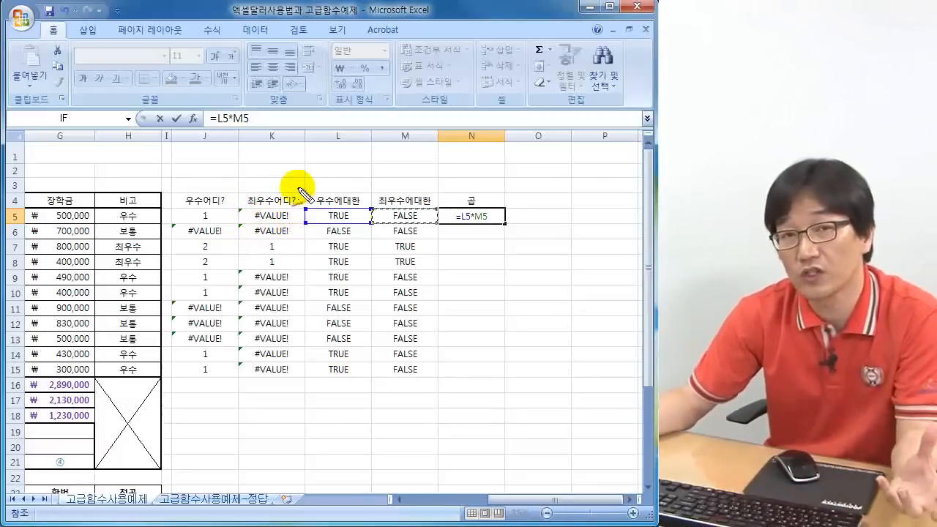
- Sketch the products of the TRUE/FALSE values in rows 5 to 7 over the sheet as ones and zeros, and clear the markings
{"action": "mouse_move", "coordinate": [341, 210]}
{"action": "left_mouse_down"}
{"action": "mouse_move", "coordinate": [323, 215]}
{"action": "mouse_move", "coordinate": [344, 204]}
{"action": "mouse_move", "coordinate": [325, 156]}
{"action": "mouse_move", "coordinate": [349, 149]}
{"action": "mouse_move", "coordinate": [350, 165]}
{"action": "left_mouse_up"}
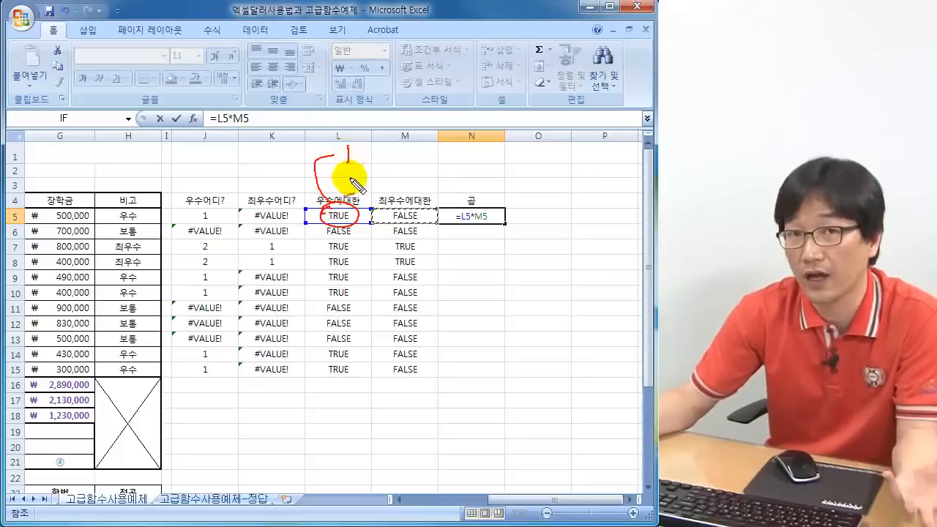
{"action": "mouse_move", "coordinate": [397, 222]}
{"action": "left_mouse_down"}
{"action": "mouse_move", "coordinate": [432, 212]}
{"action": "mouse_move", "coordinate": [397, 210]}
{"action": "mouse_move", "coordinate": [388, 163]}
{"action": "mouse_move", "coordinate": [416, 158]}
{"action": "mouse_move", "coordinate": [407, 150]}
{"action": "left_mouse_up"}
{"action": "mouse_move", "coordinate": [327, 208]}
{"action": "left_mouse_down"}
{"action": "mouse_move", "coordinate": [347, 222]}
{"action": "mouse_move", "coordinate": [338, 202]}
{"action": "left_mouse_up"}
{"action": "mouse_move", "coordinate": [396, 208]}
{"action": "left_mouse_down"}
{"action": "mouse_move", "coordinate": [403, 225]}
{"action": "mouse_move", "coordinate": [396, 209]}
{"action": "left_mouse_up"}
{"action": "mouse_move", "coordinate": [380, 146]}
{"action": "left_mouse_down"}
{"action": "mouse_move", "coordinate": [370, 154]}
{"action": "mouse_move", "coordinate": [378, 161]}
{"action": "mouse_move", "coordinate": [498, 152]}
{"action": "mouse_move", "coordinate": [479, 151]}
{"action": "left_mouse_up"}
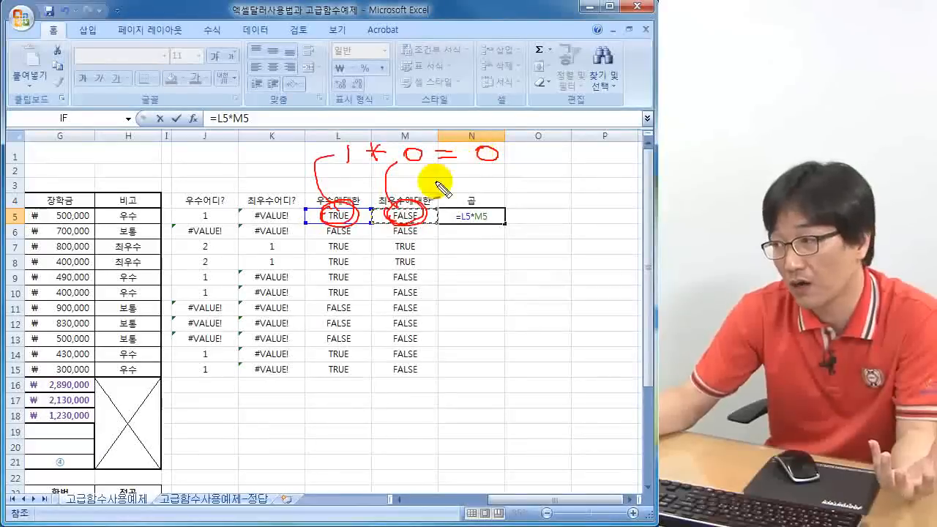
{"action": "mouse_move", "coordinate": [323, 230]}
{"action": "left_mouse_down"}
{"action": "mouse_move", "coordinate": [350, 225]}
{"action": "mouse_move", "coordinate": [340, 238]}
{"action": "mouse_move", "coordinate": [410, 221]}
{"action": "mouse_move", "coordinate": [391, 233]}
{"action": "mouse_move", "coordinate": [358, 232]}
{"action": "left_mouse_up"}
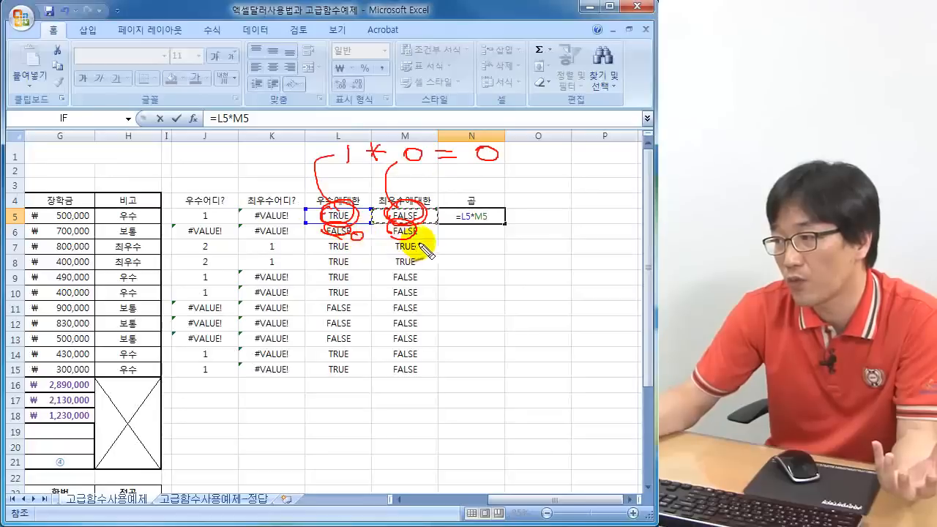
{"action": "left_click_drag", "start_coordinate": [424, 231], "coordinate": [462, 231]}
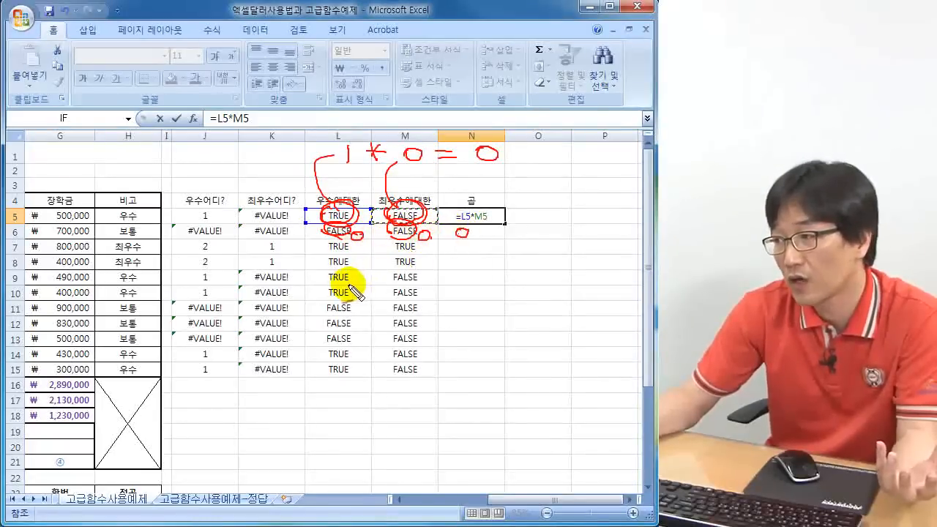
{"action": "mouse_move", "coordinate": [358, 245]}
{"action": "left_mouse_down"}
{"action": "mouse_move", "coordinate": [358, 259]}
{"action": "mouse_move", "coordinate": [391, 251]}
{"action": "left_mouse_up"}
{"action": "left_click_drag", "start_coordinate": [423, 245], "coordinate": [422, 255]}
{"action": "left_click_drag", "start_coordinate": [435, 244], "coordinate": [450, 243]}
{"action": "left_click_drag", "start_coordinate": [435, 249], "coordinate": [469, 257]}
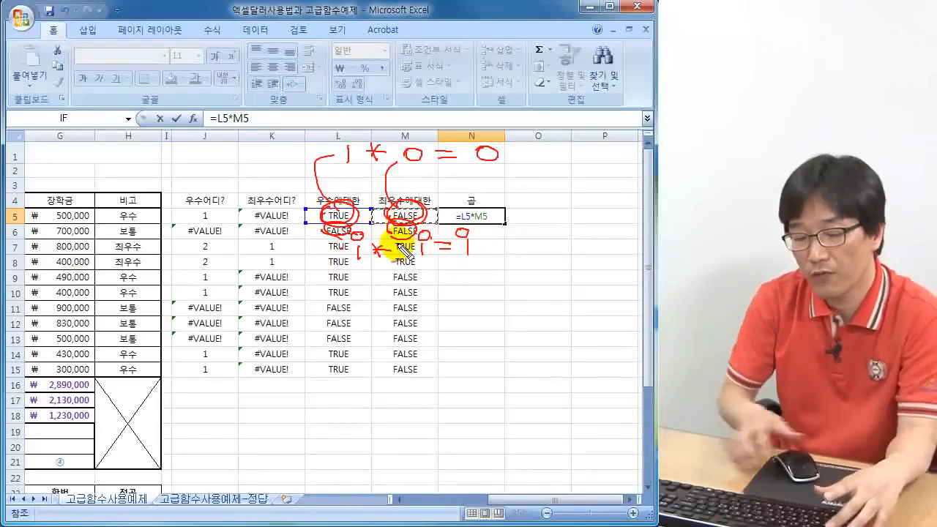
{"action": "key", "text": "Escape"}
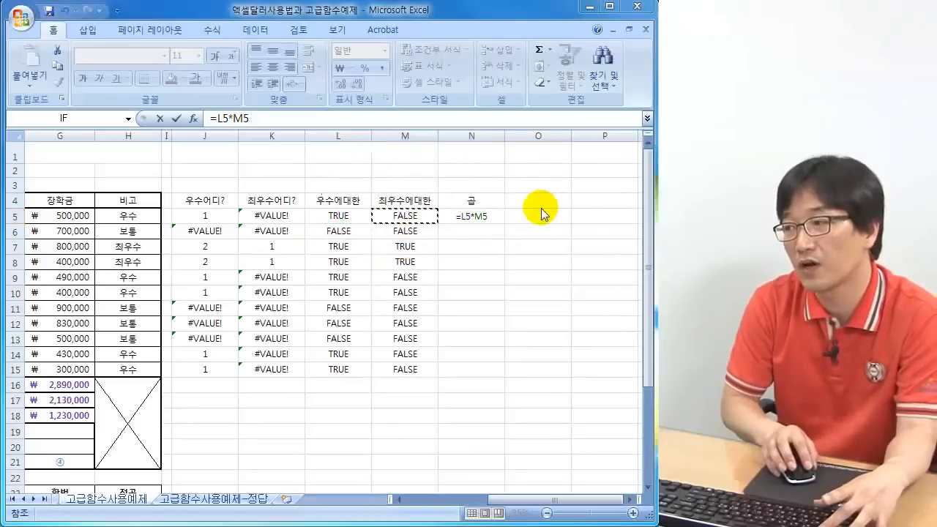
- Confirm the product formula in N5 and copy it down through N15
{"action": "left_click", "coordinate": [493, 217]}
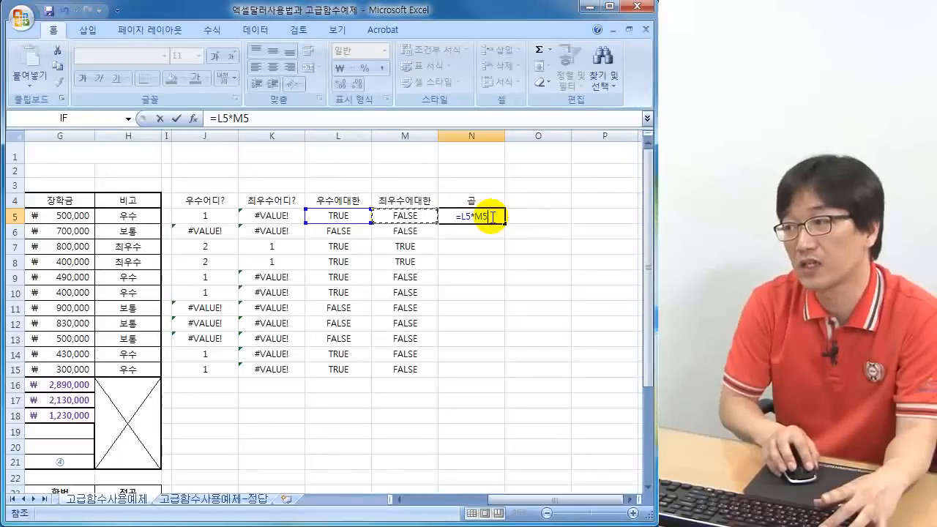
{"action": "key", "text": "Return"}
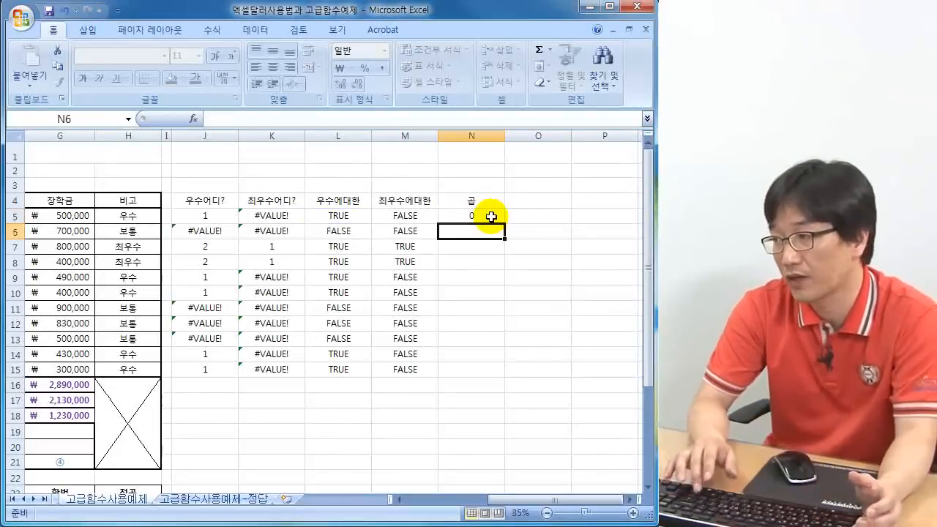
{"action": "left_click", "coordinate": [491, 217]}
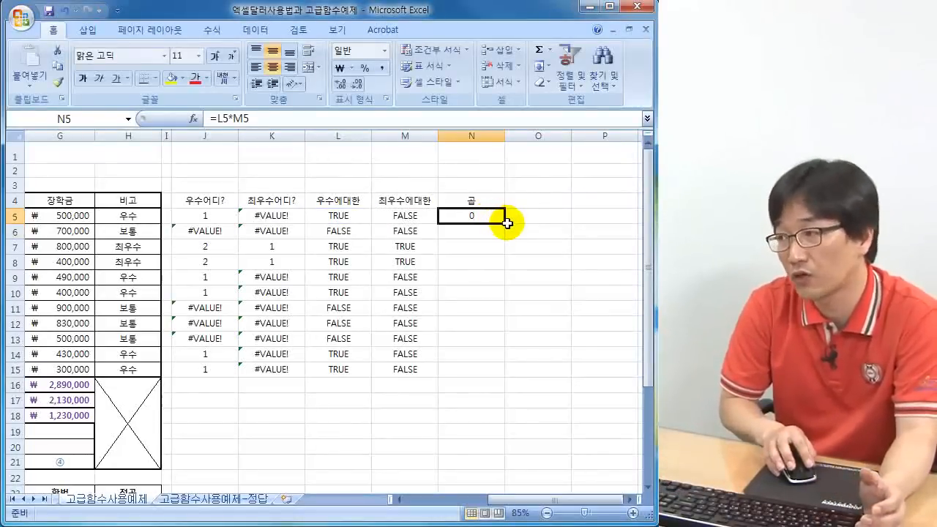
{"action": "left_click_drag", "start_coordinate": [505, 224], "coordinate": [483, 378]}
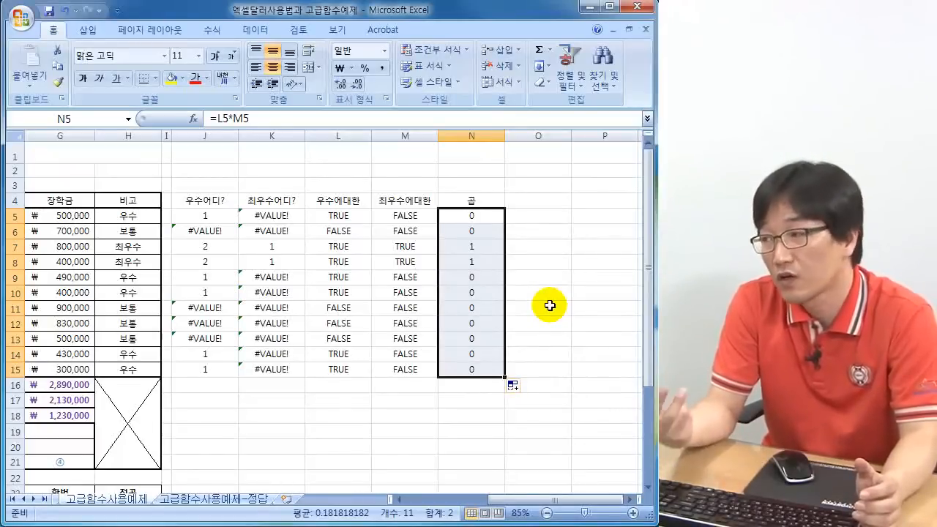
{"action": "left_click", "coordinate": [575, 264]}
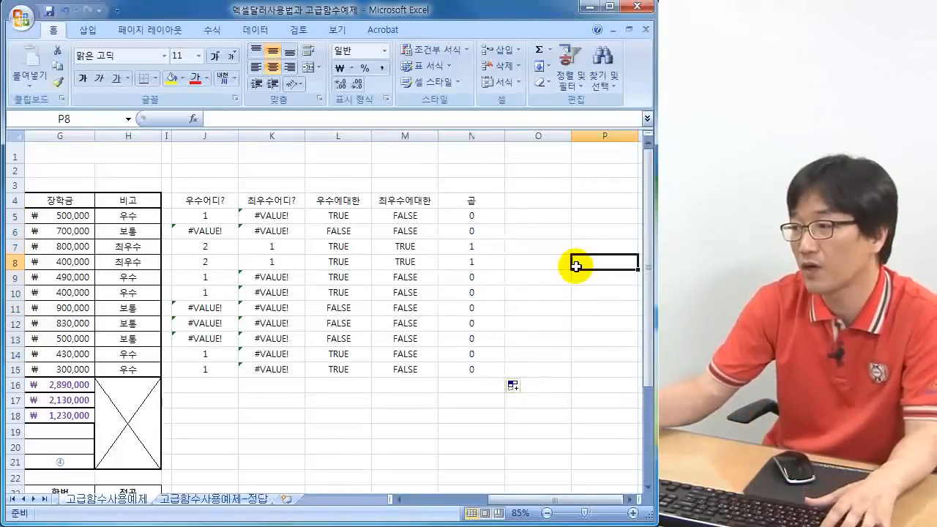
- Circle the FIND results in J7:K8 and the products in N7:N8, link them with an arrow, and clear the markings
{"action": "mouse_move", "coordinate": [469, 234]}
{"action": "left_mouse_down"}
{"action": "mouse_move", "coordinate": [485, 255]}
{"action": "mouse_move", "coordinate": [473, 236]}
{"action": "left_mouse_up"}
{"action": "mouse_move", "coordinate": [283, 240]}
{"action": "left_mouse_down"}
{"action": "mouse_move", "coordinate": [199, 245]}
{"action": "mouse_move", "coordinate": [287, 265]}
{"action": "mouse_move", "coordinate": [268, 245]}
{"action": "mouse_move", "coordinate": [450, 265]}
{"action": "mouse_move", "coordinate": [429, 266]}
{"action": "left_mouse_up"}
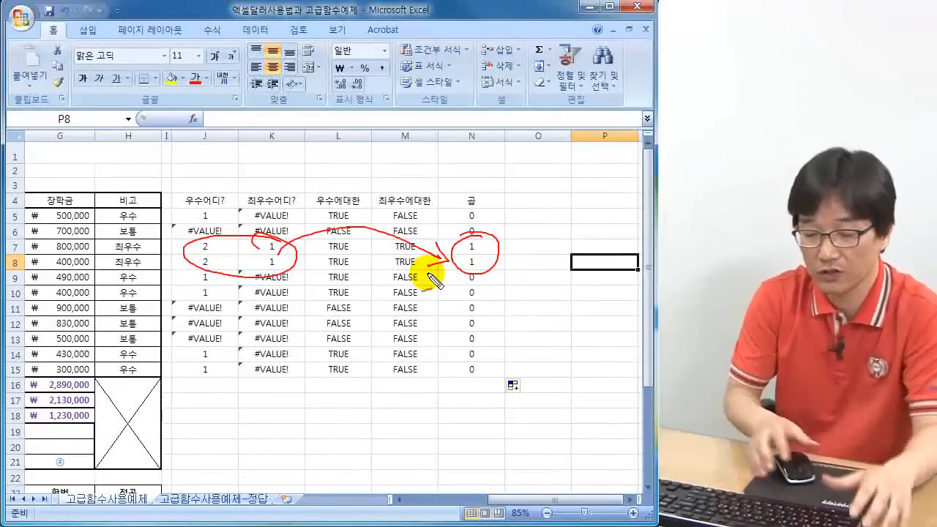
{"action": "key", "text": "Escape"}
- Start a SUMPRODUCT formula in cell G19 for the total scholarship of 최우수 or 우수 students
{"action": "left_click", "coordinate": [338, 338]}
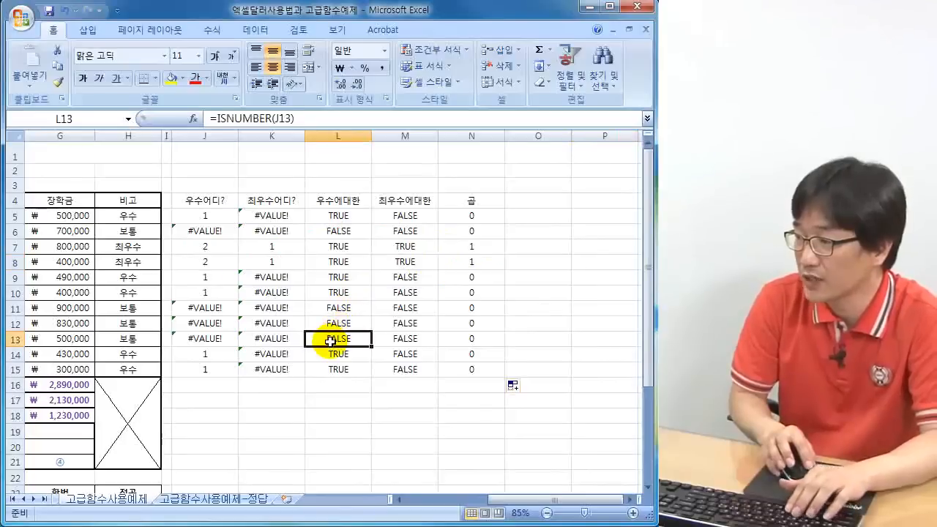
{"action": "key", "text": "Left"}
{"action": "key", "text": "Left"}
{"action": "key", "text": "Left"}
{"action": "key", "text": "Left"}
{"action": "key", "text": "Left"}
{"action": "key", "text": "Left"}
{"action": "key", "text": "Left"}
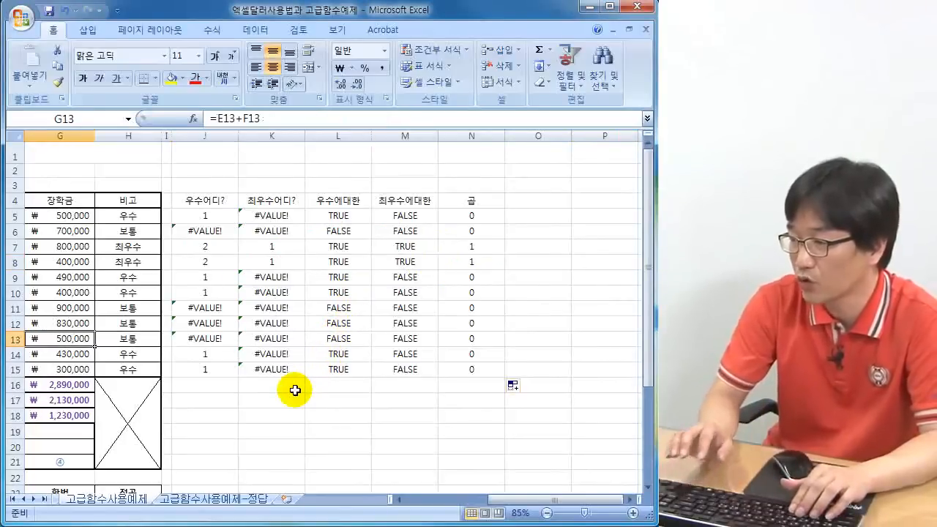
{"action": "key", "text": "Left"}
{"action": "key", "text": "Left"}
{"action": "key", "text": "Left"}
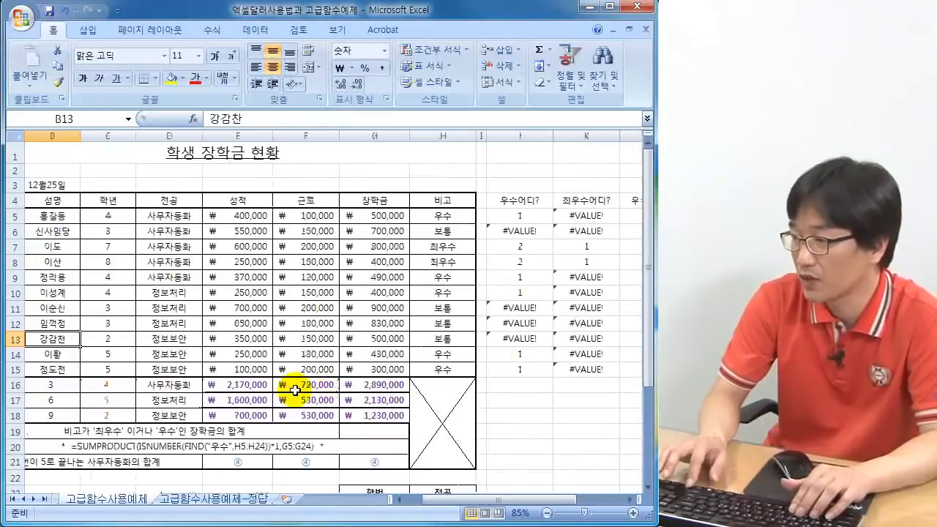
{"action": "key", "text": "Left"}
{"action": "left_click", "coordinate": [440, 434]}
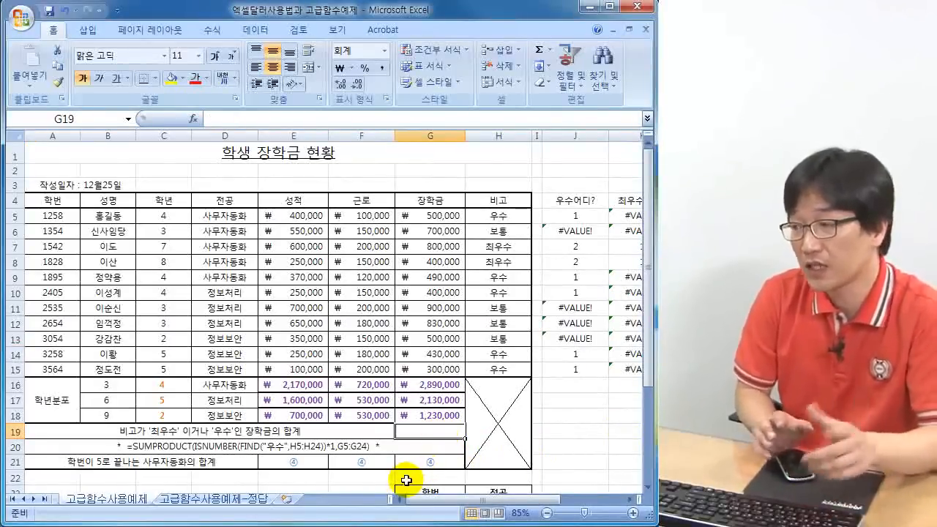
{"action": "type", "text": "="}
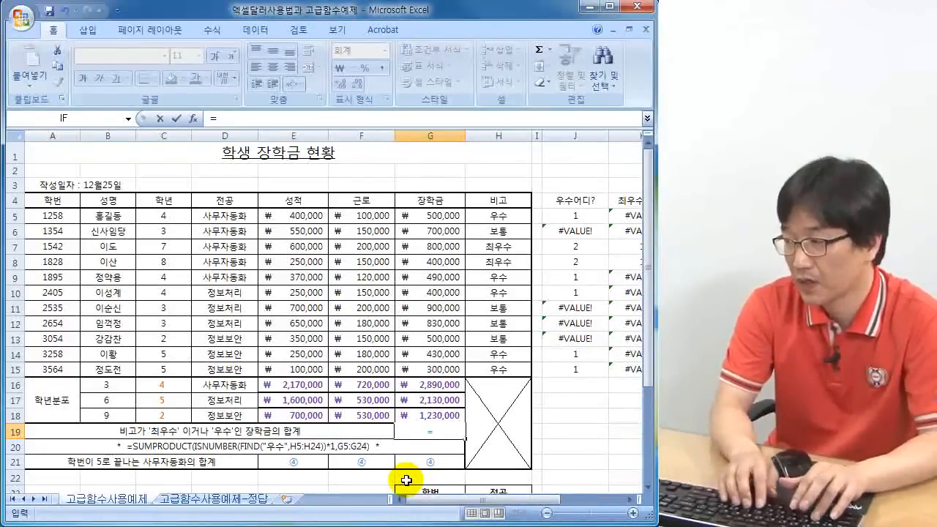
{"action": "type", "text": "SUMPRO"}
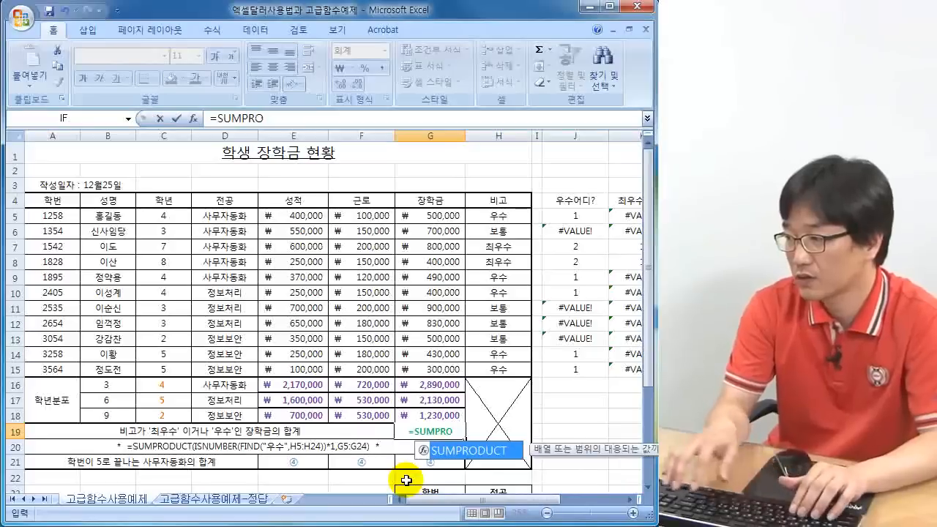
{"action": "double_click", "coordinate": [463, 450]}
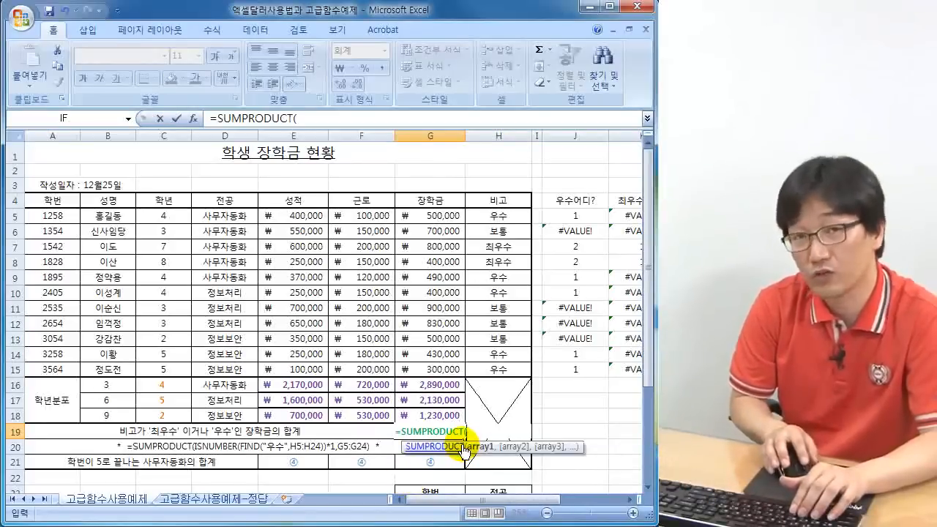
- Nest the ISNUMBER function as the first argument of SUMPRODUCT in G19
{"action": "type", "text": "IN"}
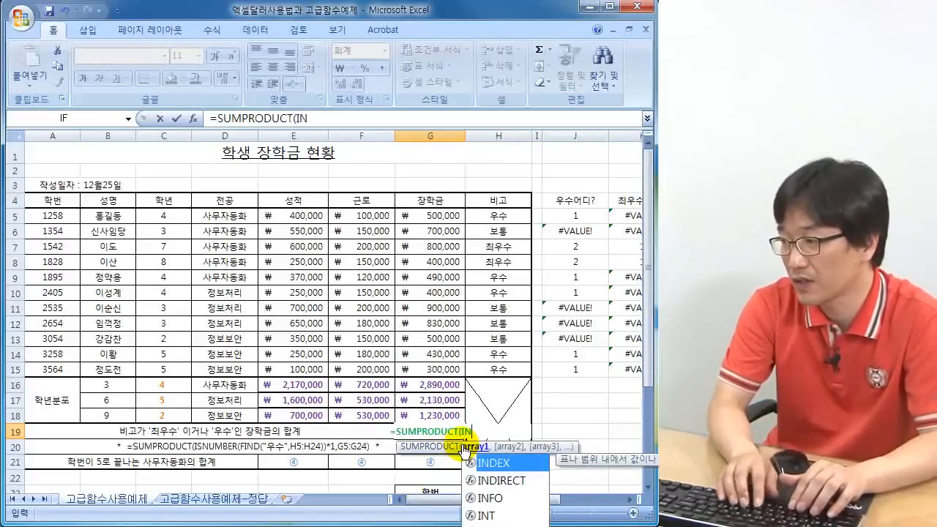
{"action": "key", "text": "BackSpace"}
{"action": "type", "text": "SNUMB"}
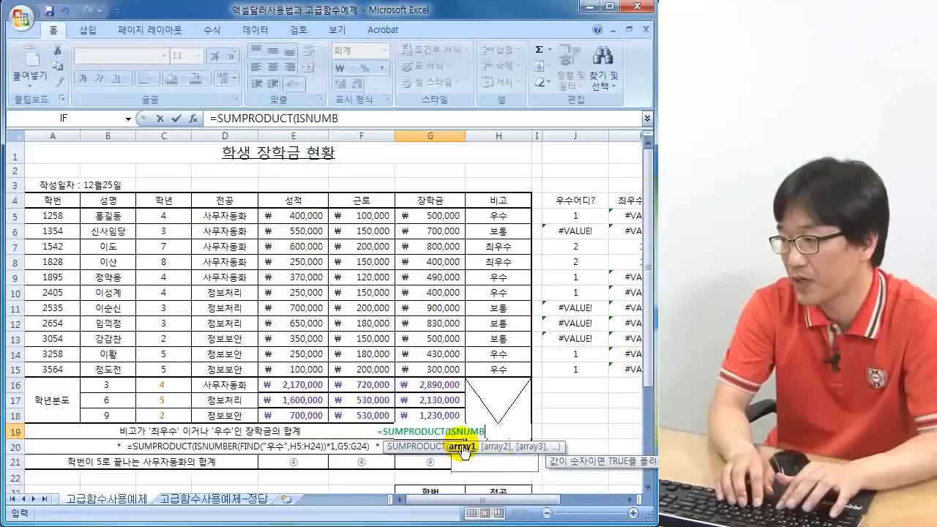
{"action": "type", "text": "ER("}
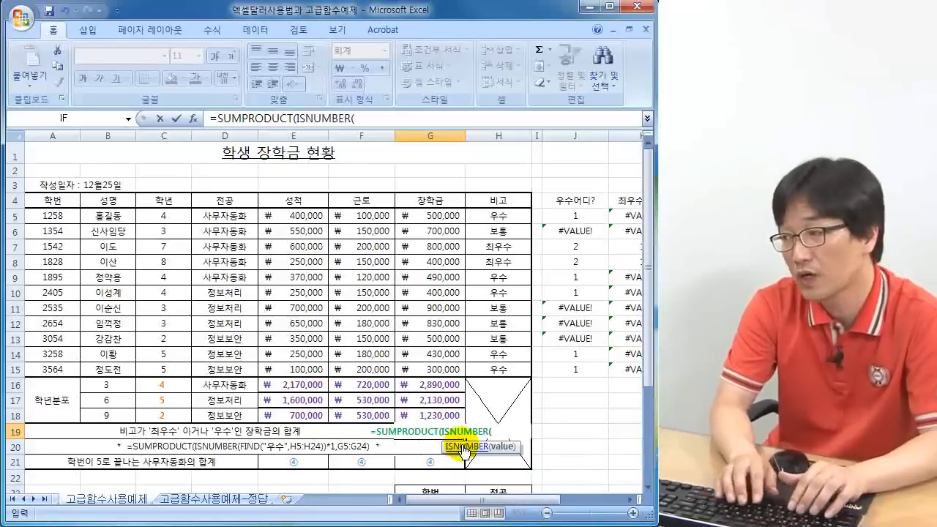
- Nest FIND inside ISNUMBER in G19, searching for "우수" within the 비고 range H5:H15
{"action": "type", "text": "FIND"}
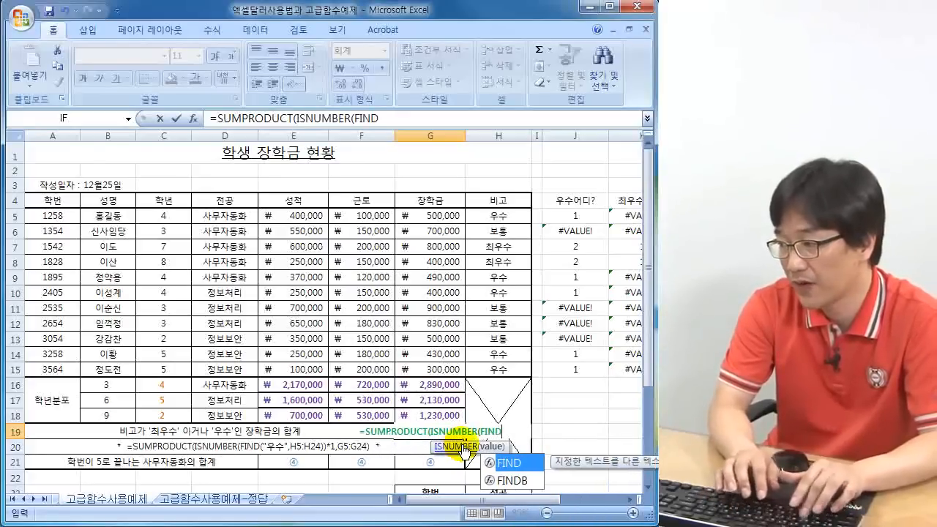
{"action": "type", "text": "("}
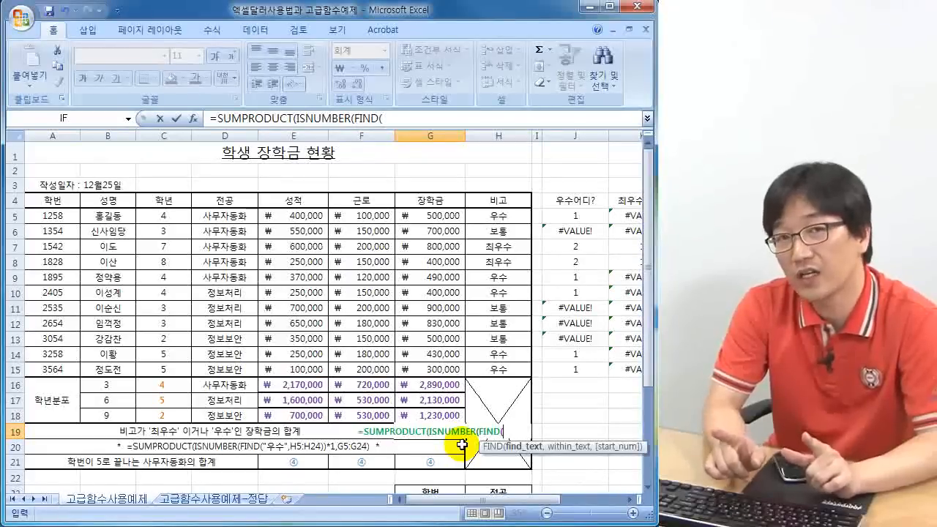
{"action": "type", "text": "\"DN"}
{"action": "key", "text": "BackSpace"}
{"action": "key", "text": "BackSpace"}
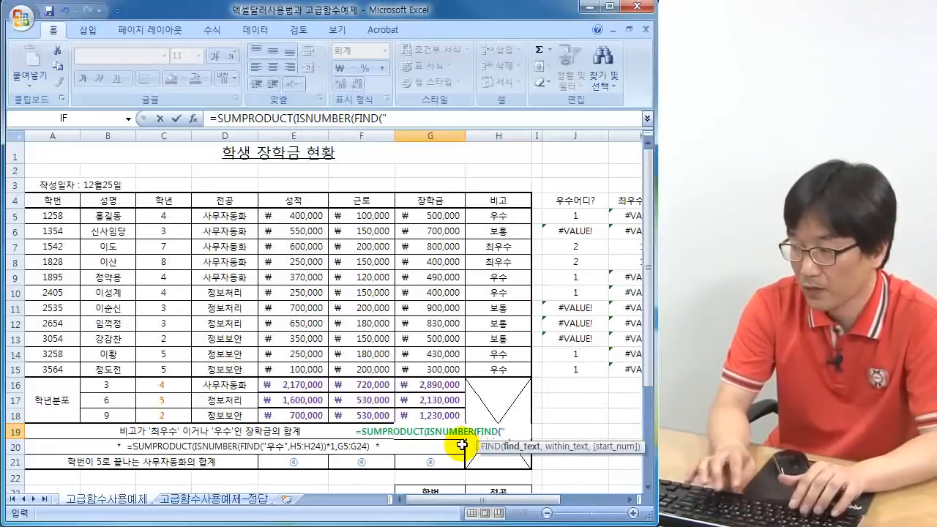
{"action": "type", "text": "우수\""}
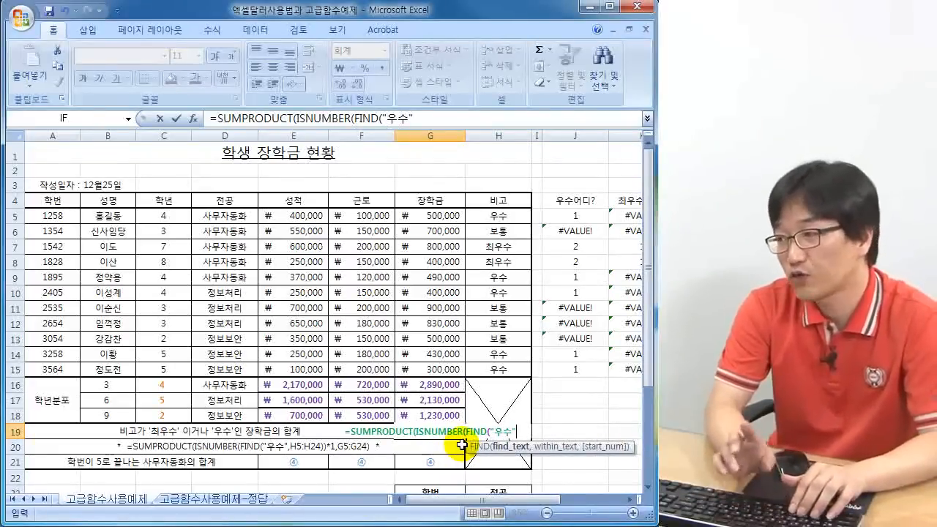
{"action": "type", "text": ","}
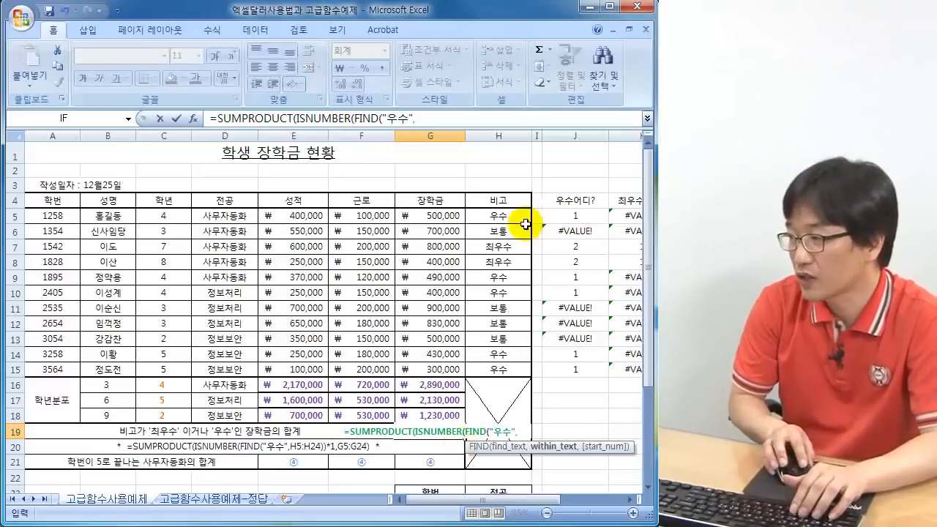
{"action": "left_click_drag", "start_coordinate": [503, 216], "coordinate": [489, 366]}
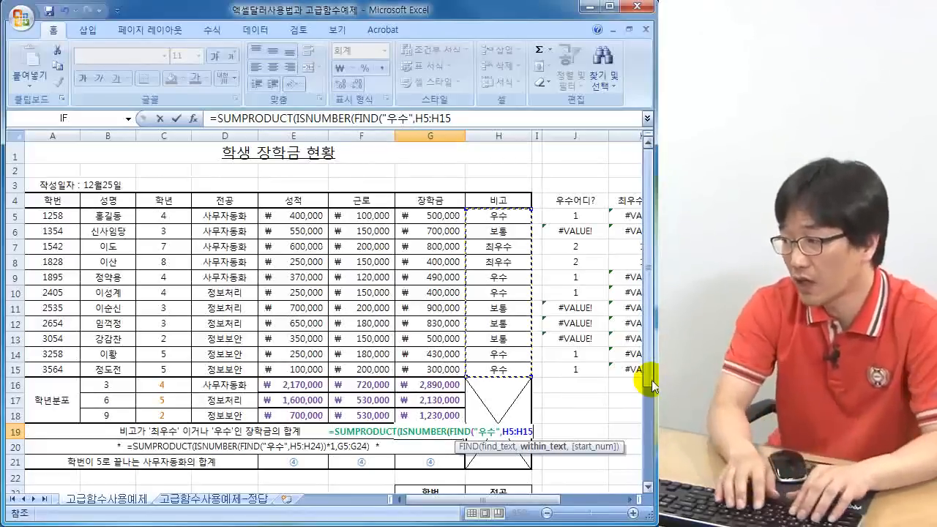
{"action": "type", "text": ")"}
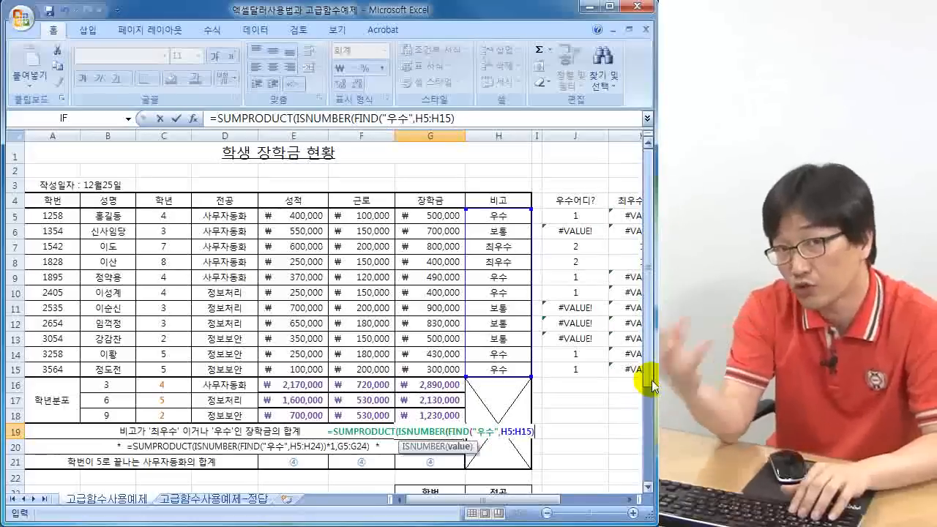
- Close the ISNUMBER function in G19 and multiply it by 1
{"action": "type", "text": ")*"}
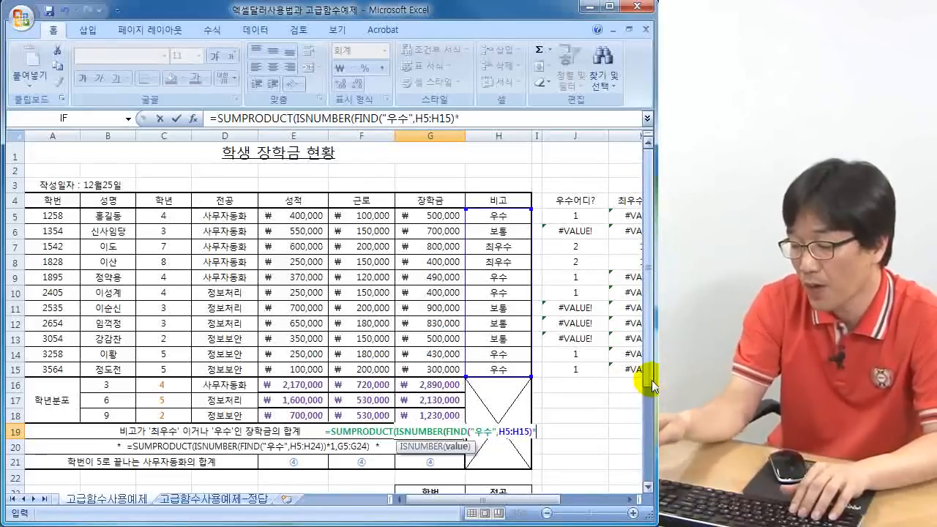
{"action": "type", "text": "1"}
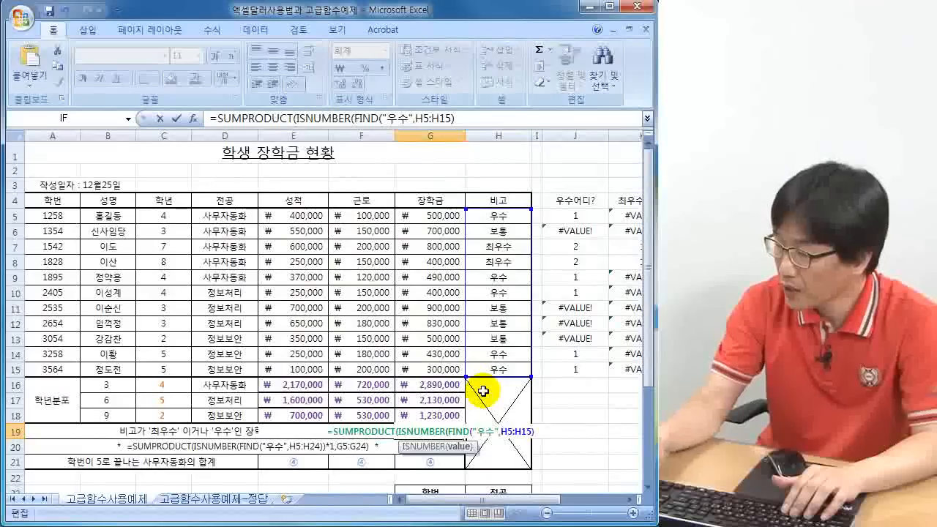
{"action": "key", "text": "BackSpace"}
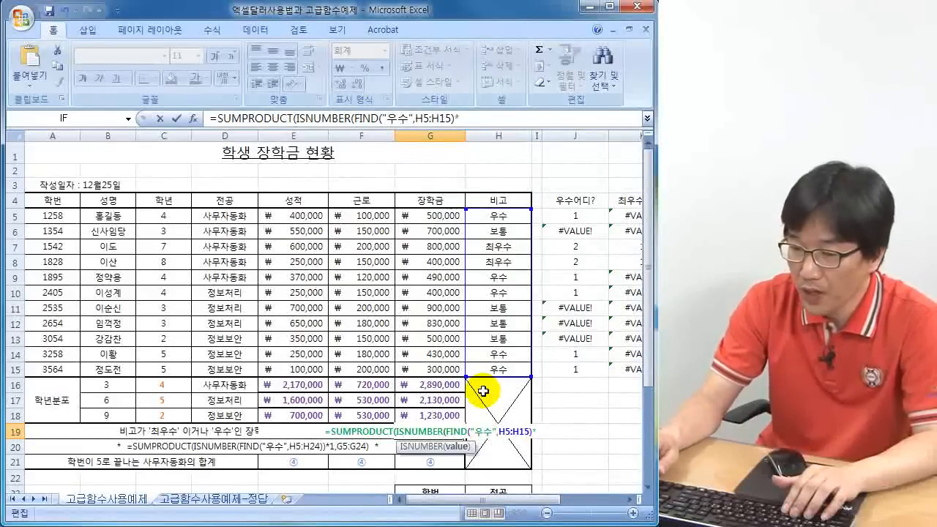
{"action": "type", "text": "15"}
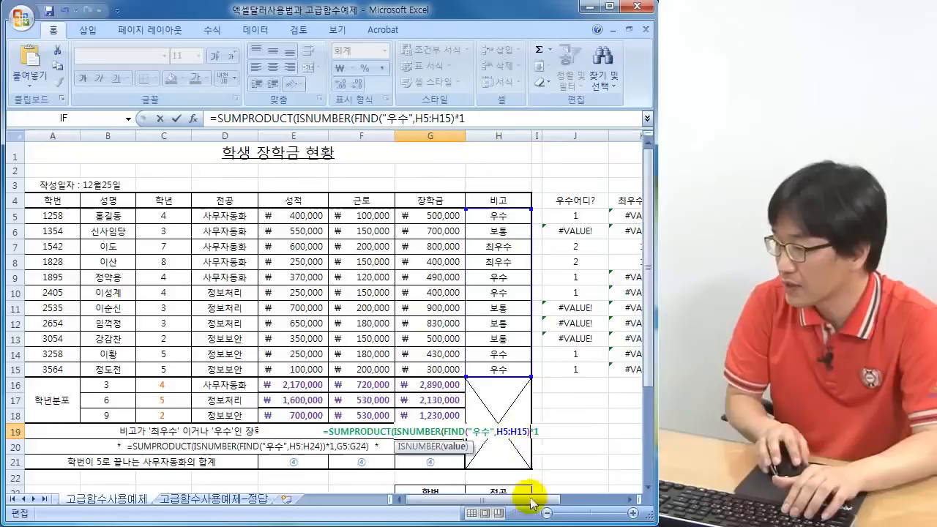
{"action": "type", "text": ")"}
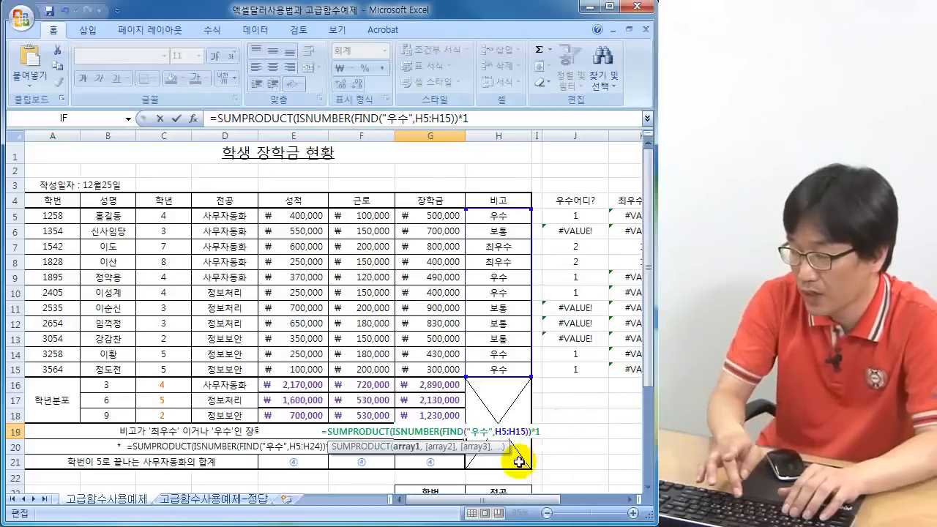
- Add the 장학금 range G5:G15 as the second SUMPRODUCT array and confirm the formula in G19
{"action": "type", "text": ","}
{"action": "left_click_drag", "start_coordinate": [432, 215], "coordinate": [421, 375]}
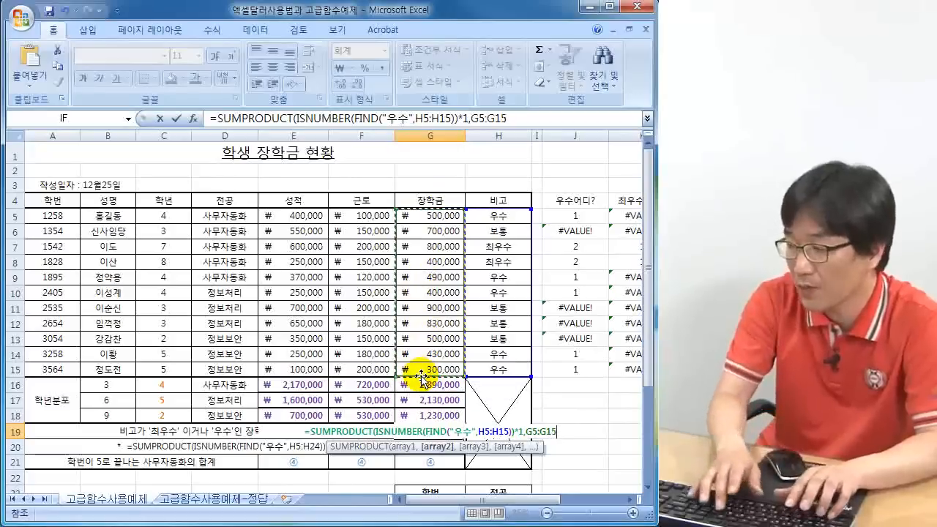
{"action": "type", "text": ")"}
{"action": "key", "text": "Return"}
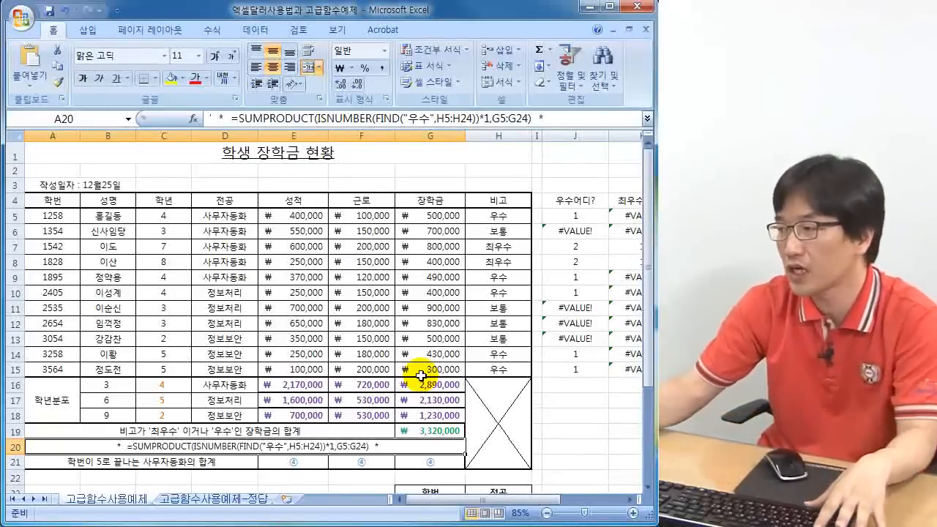
- Circle the 우수 and 최우수 entries in column H and write a circled "*1" beside the G19 total
{"action": "key", "text": "ctrl+shift+d"}
{"action": "mouse_move", "coordinate": [494, 213]}
{"action": "left_mouse_down"}
{"action": "mouse_move", "coordinate": [514, 222]}
{"action": "mouse_move", "coordinate": [490, 218]}
{"action": "left_mouse_up"}
{"action": "mouse_move", "coordinate": [494, 255]}
{"action": "left_mouse_down"}
{"action": "mouse_move", "coordinate": [488, 242]}
{"action": "mouse_move", "coordinate": [512, 246]}
{"action": "mouse_move", "coordinate": [486, 243]}
{"action": "left_mouse_up"}
{"action": "mouse_move", "coordinate": [496, 281]}
{"action": "left_mouse_down"}
{"action": "mouse_move", "coordinate": [512, 280]}
{"action": "mouse_move", "coordinate": [527, 229]}
{"action": "mouse_move", "coordinate": [523, 241]}
{"action": "mouse_move", "coordinate": [496, 238]}
{"action": "mouse_move", "coordinate": [500, 273]}
{"action": "left_mouse_up"}
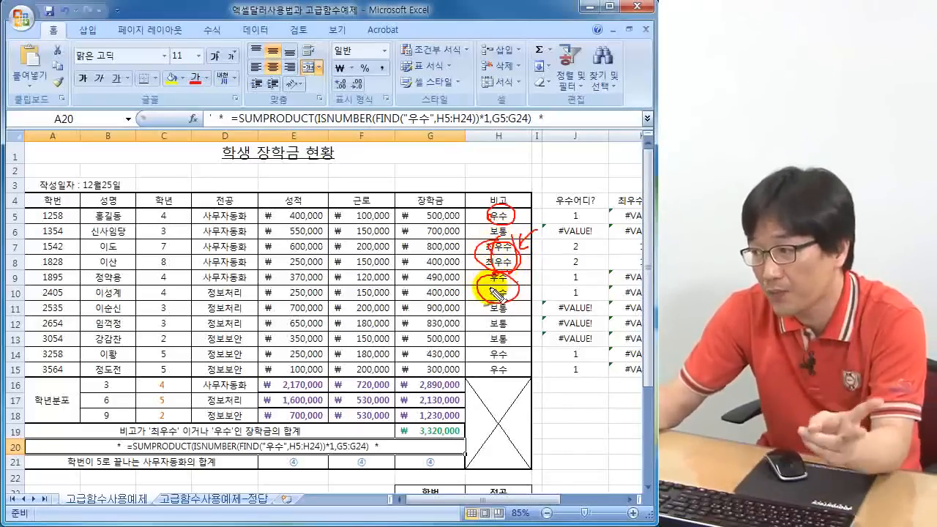
{"action": "mouse_move", "coordinate": [476, 412]}
{"action": "left_mouse_down"}
{"action": "mouse_move", "coordinate": [456, 427]}
{"action": "mouse_move", "coordinate": [517, 410]}
{"action": "mouse_move", "coordinate": [501, 421]}
{"action": "mouse_move", "coordinate": [524, 424]}
{"action": "mouse_move", "coordinate": [496, 397]}
{"action": "mouse_move", "coordinate": [509, 427]}
{"action": "left_mouse_up"}
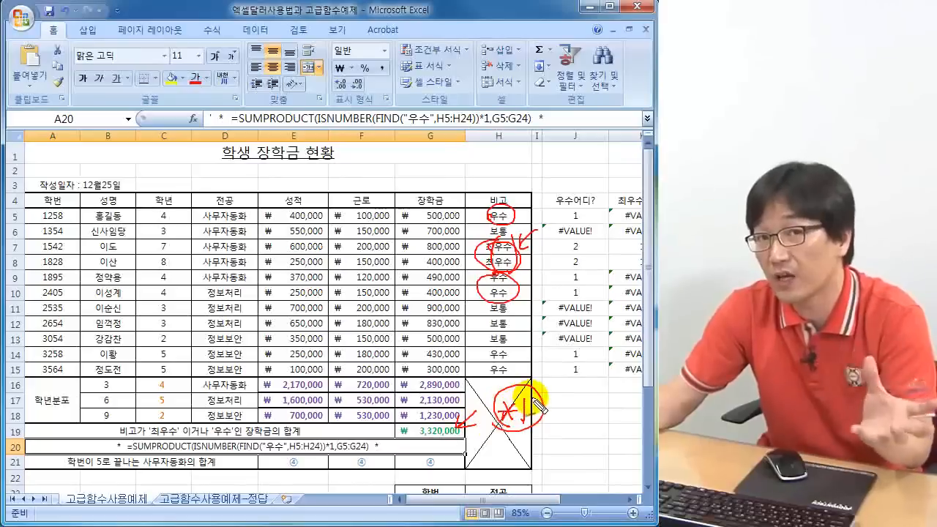
{"action": "mouse_move", "coordinate": [531, 228]}
{"action": "left_mouse_down"}
{"action": "mouse_move", "coordinate": [523, 357]}
{"action": "mouse_move", "coordinate": [513, 359]}
{"action": "left_mouse_up"}
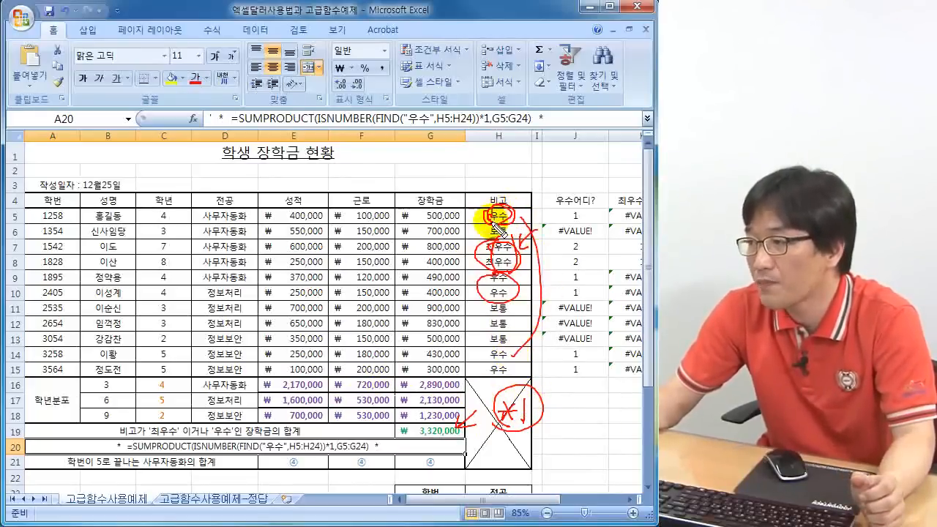
- Write the 1 and 0 factors beside the 비고 entries, strike through G5 and G6, and clear the markings
{"action": "mouse_move", "coordinate": [472, 212]}
{"action": "left_mouse_down"}
{"action": "mouse_move", "coordinate": [459, 216]}
{"action": "mouse_move", "coordinate": [474, 222]}
{"action": "mouse_move", "coordinate": [460, 247]}
{"action": "mouse_move", "coordinate": [463, 276]}
{"action": "mouse_move", "coordinate": [474, 276]}
{"action": "left_mouse_up"}
{"action": "left_click_drag", "start_coordinate": [462, 278], "coordinate": [473, 306]}
{"action": "mouse_move", "coordinate": [459, 311]}
{"action": "left_mouse_down"}
{"action": "mouse_move", "coordinate": [475, 311]}
{"action": "mouse_move", "coordinate": [464, 379]}
{"action": "left_mouse_up"}
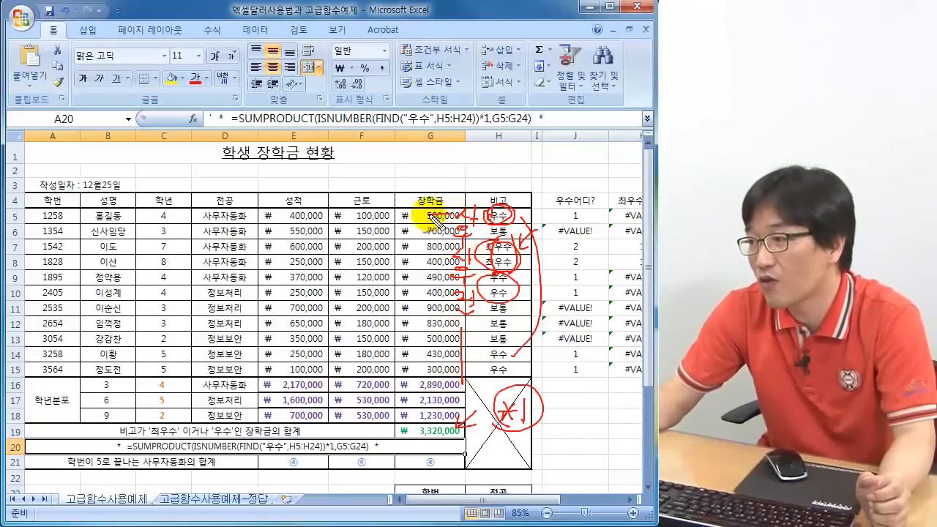
{"action": "left_click_drag", "start_coordinate": [459, 230], "coordinate": [426, 231]}
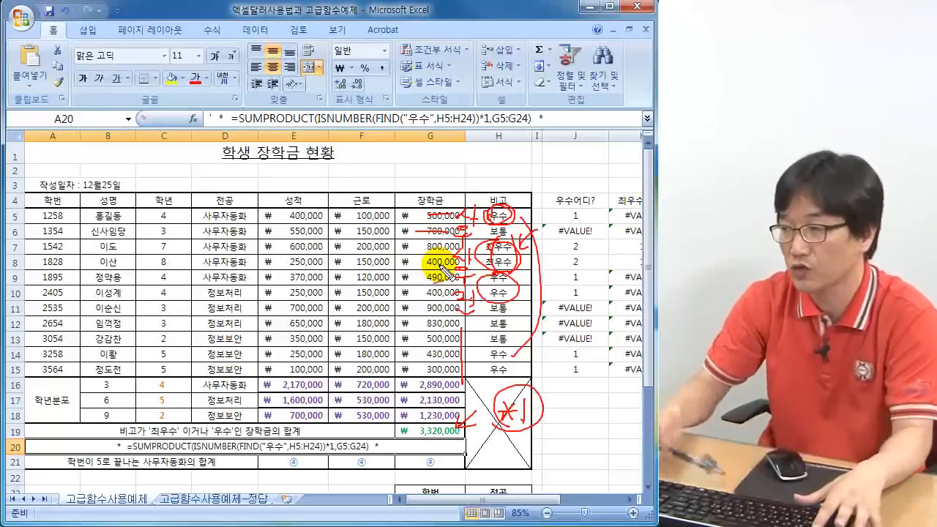
{"action": "key", "text": "Escape"}
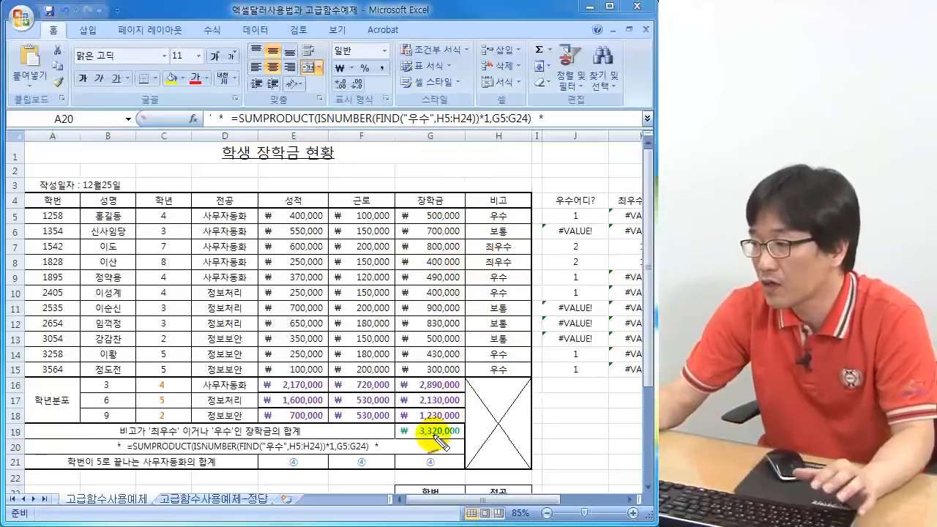
- Circle the G19 total with an arrow, bracket the formula text shown for A20, and clear the markings
{"action": "mouse_move", "coordinate": [408, 432]}
{"action": "left_mouse_down"}
{"action": "mouse_move", "coordinate": [462, 438]}
{"action": "mouse_move", "coordinate": [423, 438]}
{"action": "left_mouse_up"}
{"action": "mouse_move", "coordinate": [476, 402]}
{"action": "left_mouse_down"}
{"action": "mouse_move", "coordinate": [459, 424]}
{"action": "mouse_move", "coordinate": [482, 418]}
{"action": "left_mouse_up"}
{"action": "left_click_drag", "start_coordinate": [236, 104], "coordinate": [228, 138]}
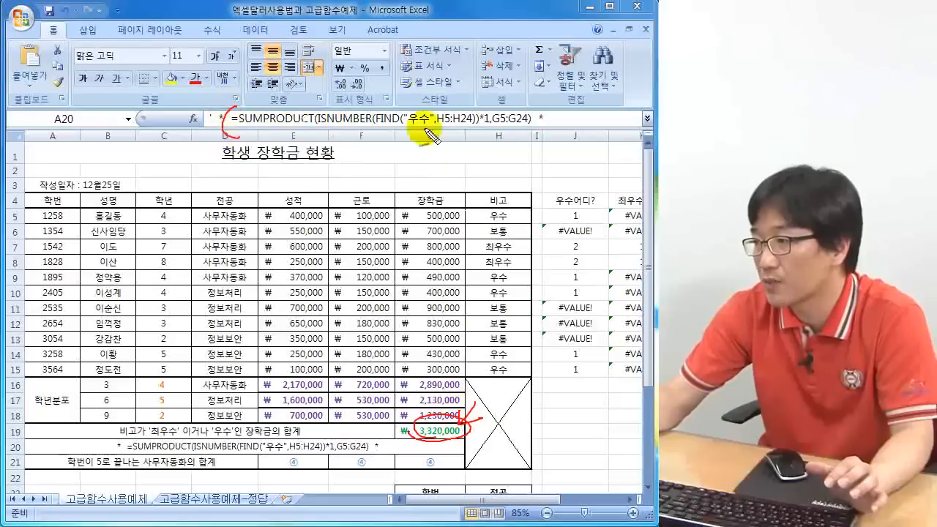
{"action": "left_click_drag", "start_coordinate": [524, 104], "coordinate": [532, 147]}
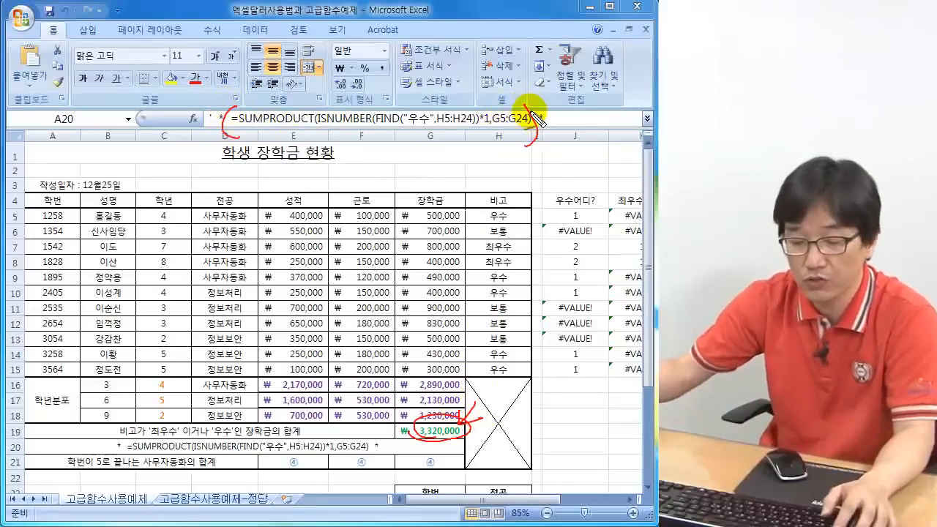
{"action": "key", "text": "Escape"}
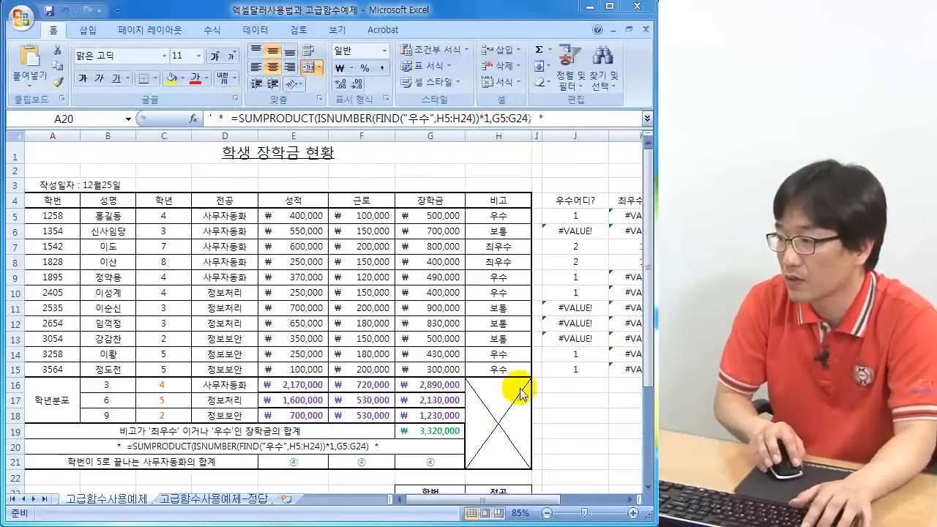
- Delete the old formula text from the merged cell A20
{"action": "left_click", "coordinate": [434, 427]}
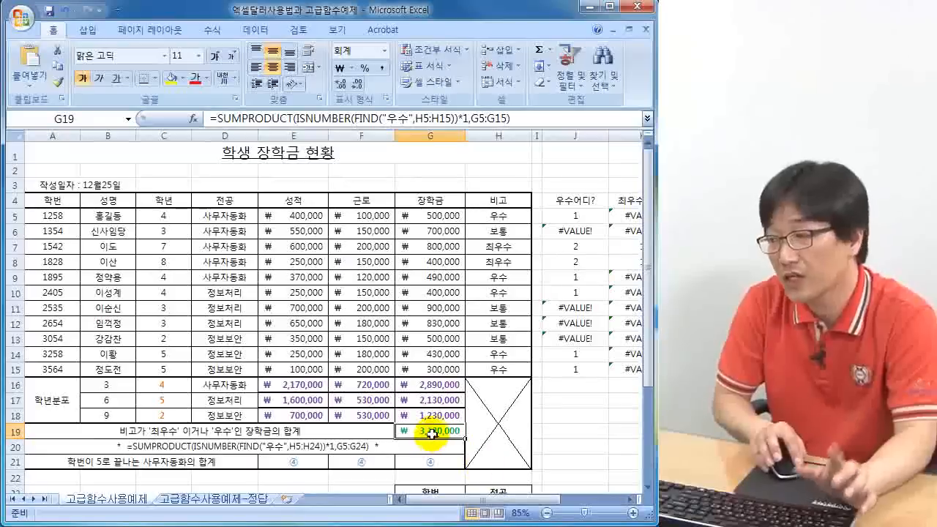
{"action": "left_click", "coordinate": [278, 448]}
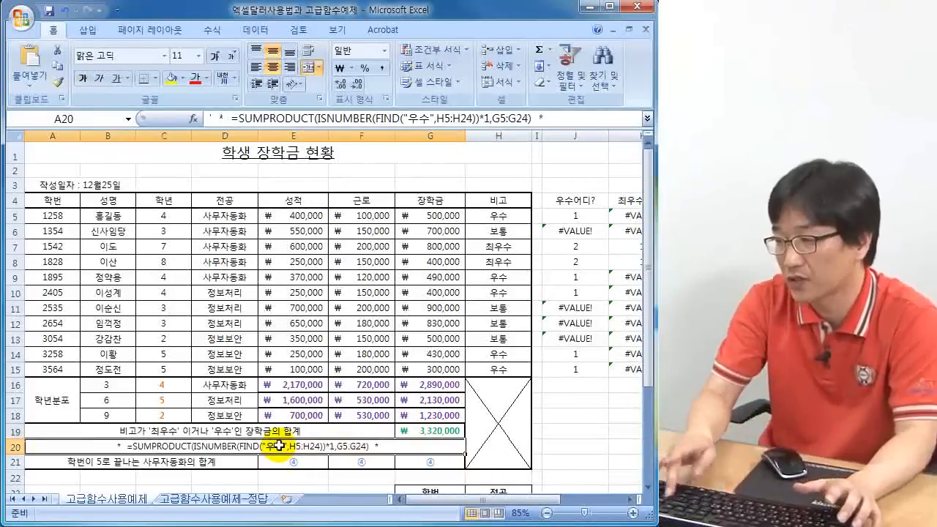
{"action": "key", "text": "Delete"}
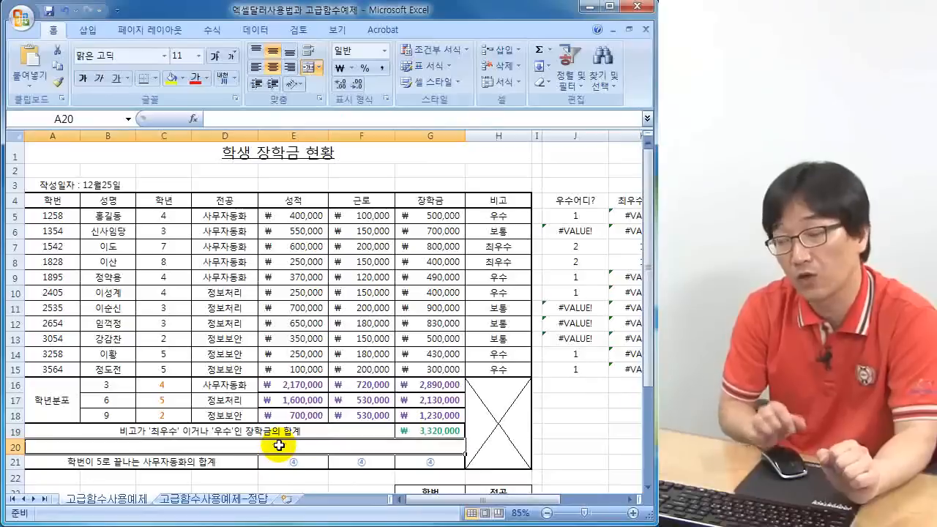
- Copy the full SUMPRODUCT formula text from inside G19, leaving the cell's formula as it is
{"action": "left_click", "coordinate": [438, 430]}
{"action": "double_click", "coordinate": [437, 430]}
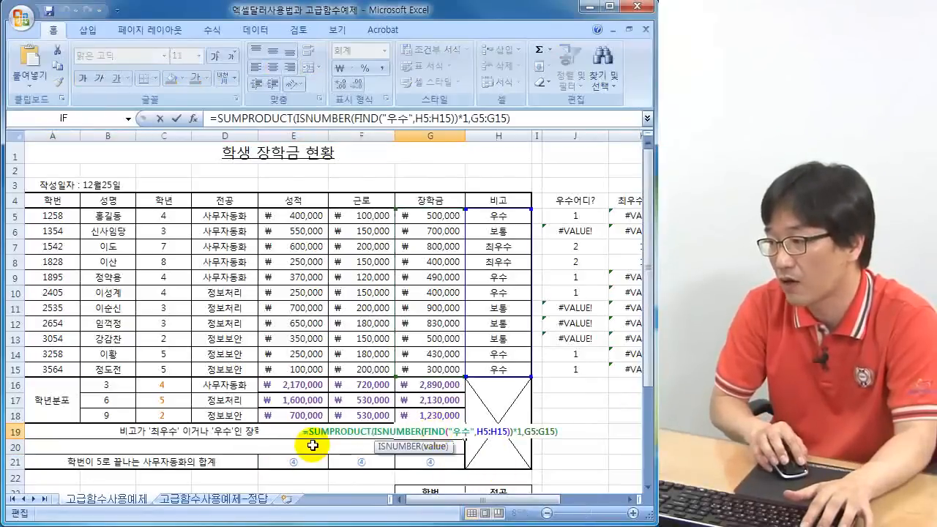
{"action": "left_click_drag", "start_coordinate": [300, 432], "coordinate": [572, 444]}
{"action": "key", "text": "ctrl+c"}
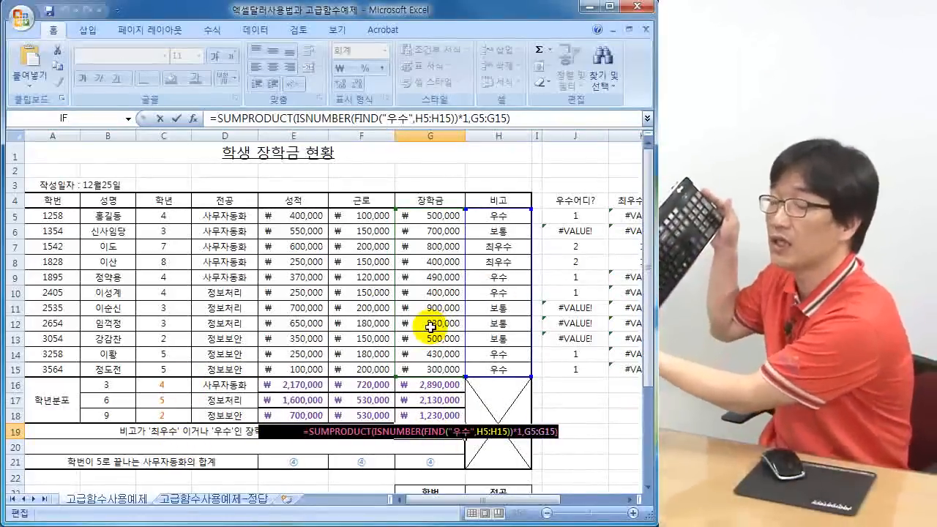
{"action": "key", "text": "ctrl+Return"}
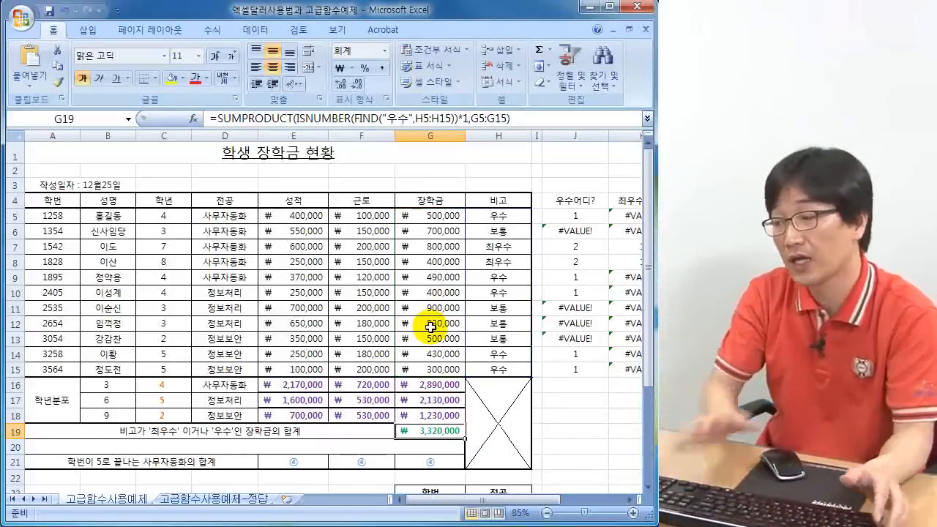
- Paste the copied SUMPRODUCT formula text into the merged cell A20 and confirm it
{"action": "double_click", "coordinate": [187, 445]}
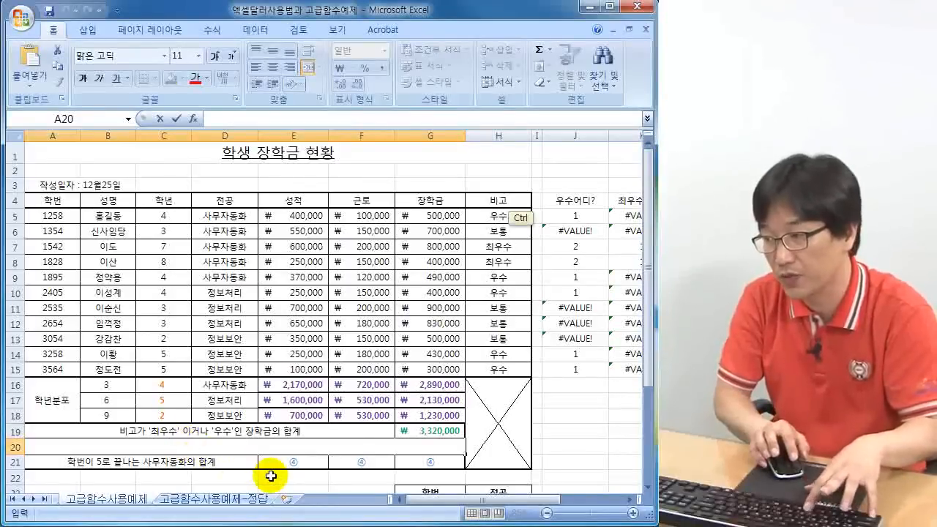
{"action": "key", "text": "ctrl+v"}
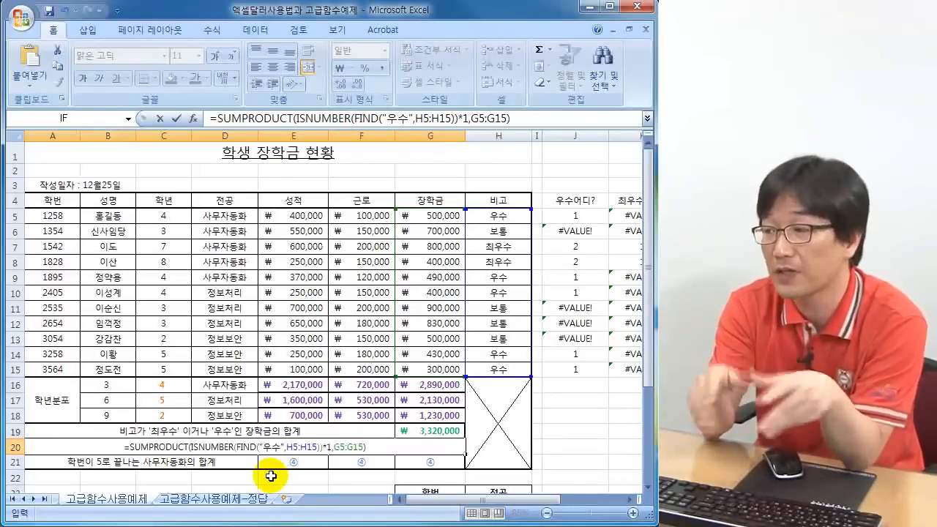
{"action": "key", "text": "Return"}
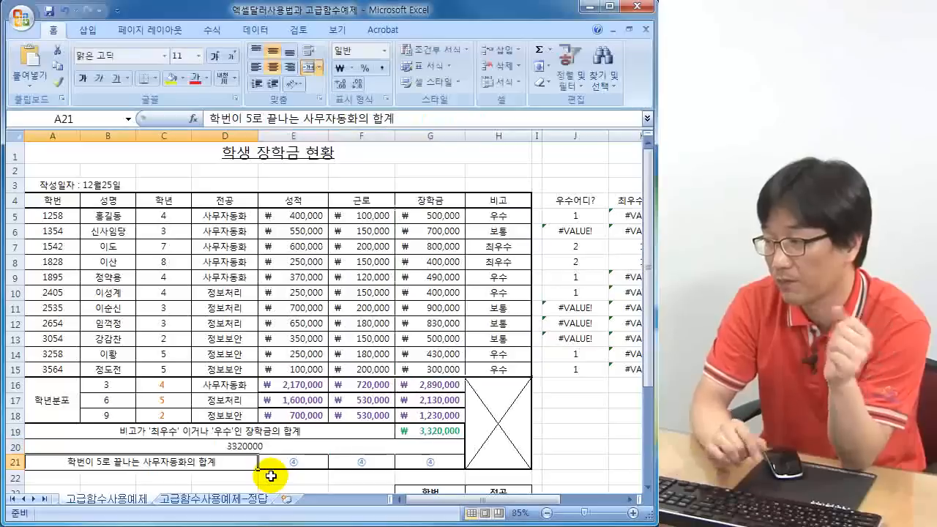
- Prefix the formula in merged cell A20 with an apostrophe so it is stored as text
{"action": "key", "text": "Up"}
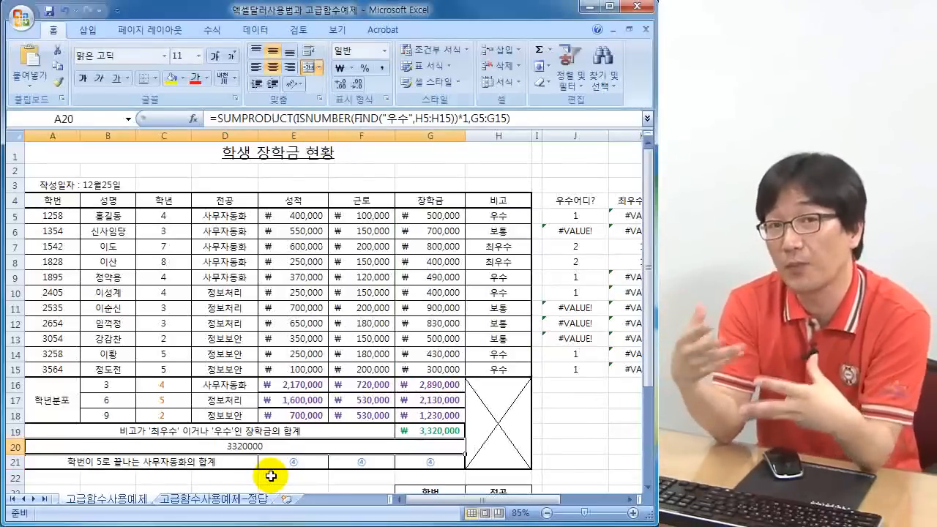
{"action": "key", "text": "F2"}
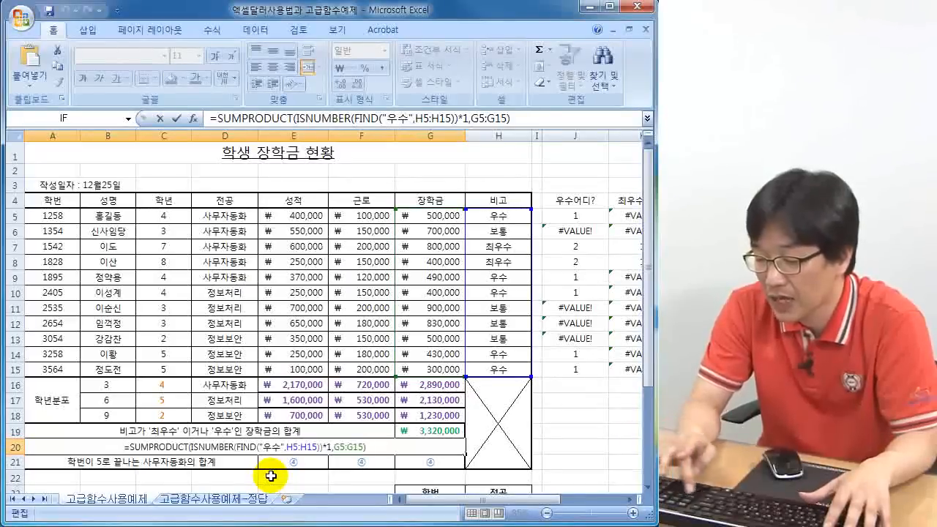
{"action": "key", "text": "Home"}
{"action": "type", "text": "'"}
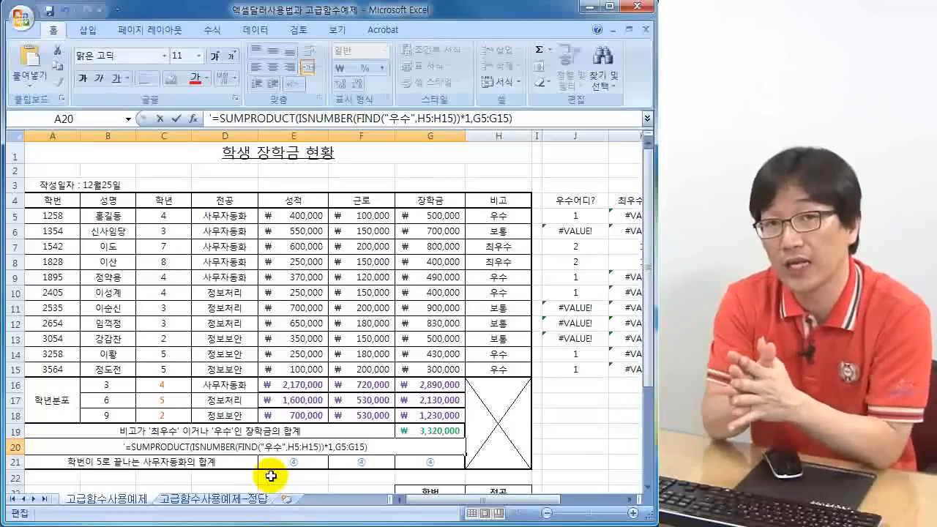
{"action": "key", "text": "Return"}
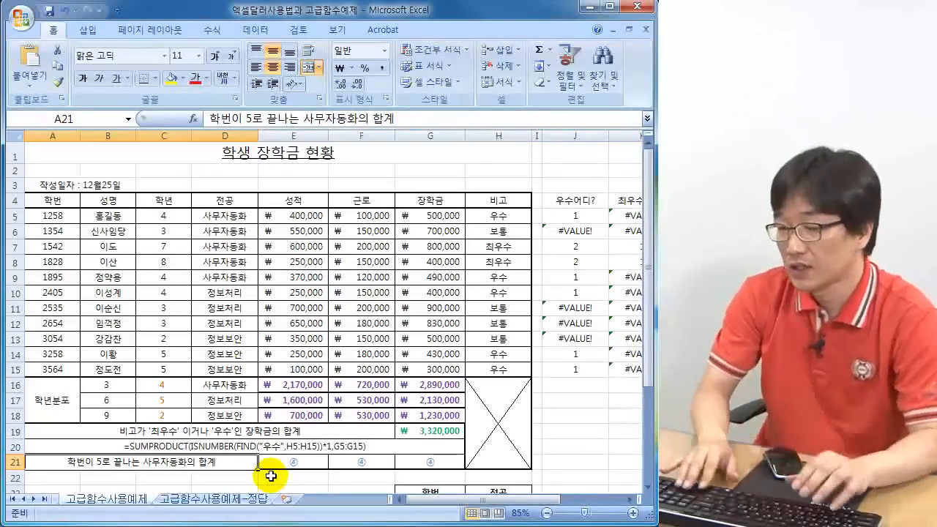
- Examine the criteria range and the numbered task instructions below the table, and select E21
{"action": "key", "text": "Down"}
{"action": "key", "text": "Down"}
{"action": "key", "text": "Down"}
{"action": "key", "text": "Down"}
{"action": "key", "text": "Down"}
{"action": "key", "text": "Down"}
{"action": "key", "text": "Down"}
{"action": "key", "text": "Down"}
{"action": "key", "text": "Down"}
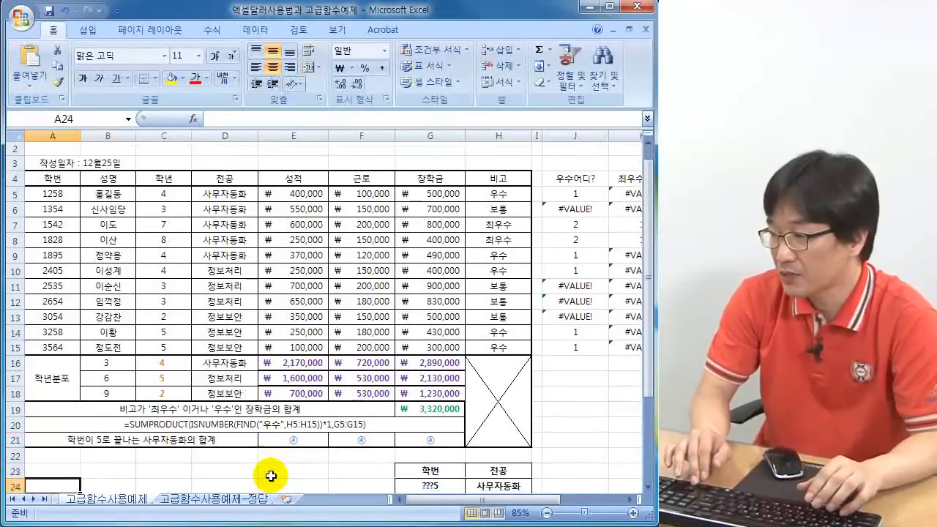
{"action": "key", "text": "Down"}
{"action": "key", "text": "Down"}
{"action": "key", "text": "Down"}
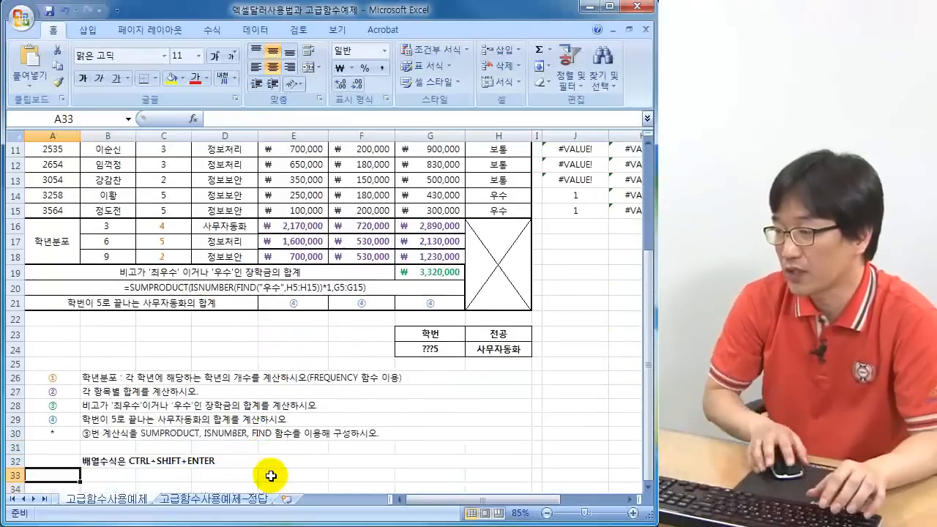
{"action": "left_click", "coordinate": [295, 302]}
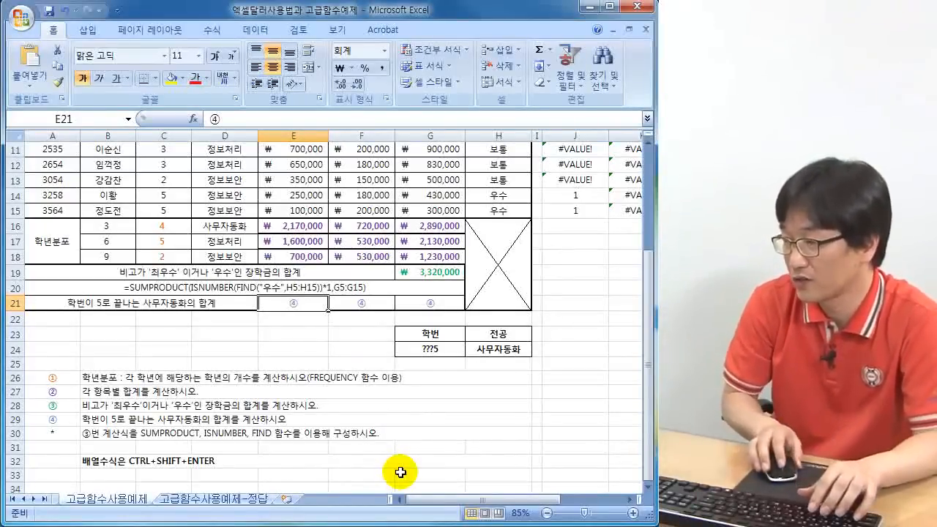
- Circle the final 5 of the student numbers in A9:A11, underline the names in B9:B11, and bracket both groups
{"action": "scroll", "coordinate": [401, 473], "scroll_direction": "up", "scroll_amount": 2}
{"action": "scroll", "coordinate": [400, 472], "scroll_direction": "up", "scroll_amount": 2}
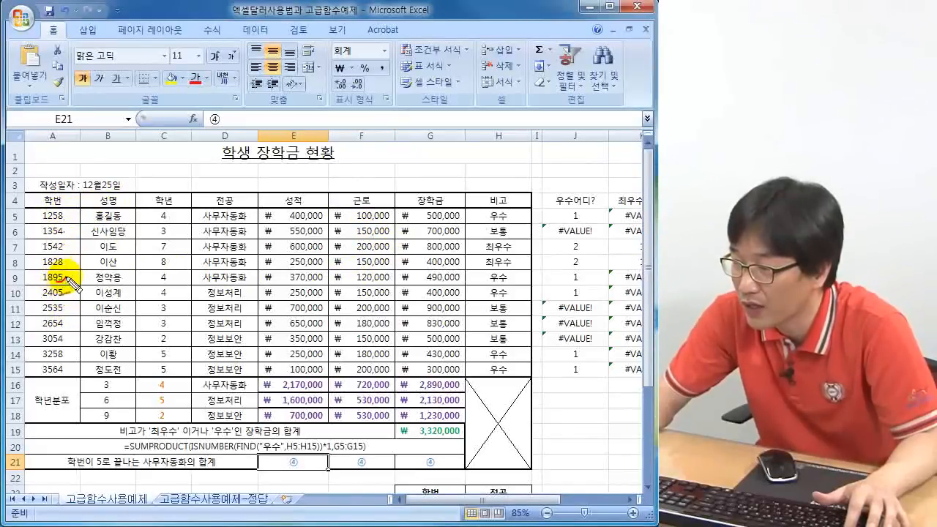
{"action": "left_click_drag", "start_coordinate": [86, 281], "coordinate": [128, 278]}
{"action": "mouse_move", "coordinate": [64, 287]}
{"action": "left_mouse_down"}
{"action": "mouse_move", "coordinate": [130, 297]}
{"action": "mouse_move", "coordinate": [63, 304]}
{"action": "mouse_move", "coordinate": [132, 311]}
{"action": "left_mouse_up"}
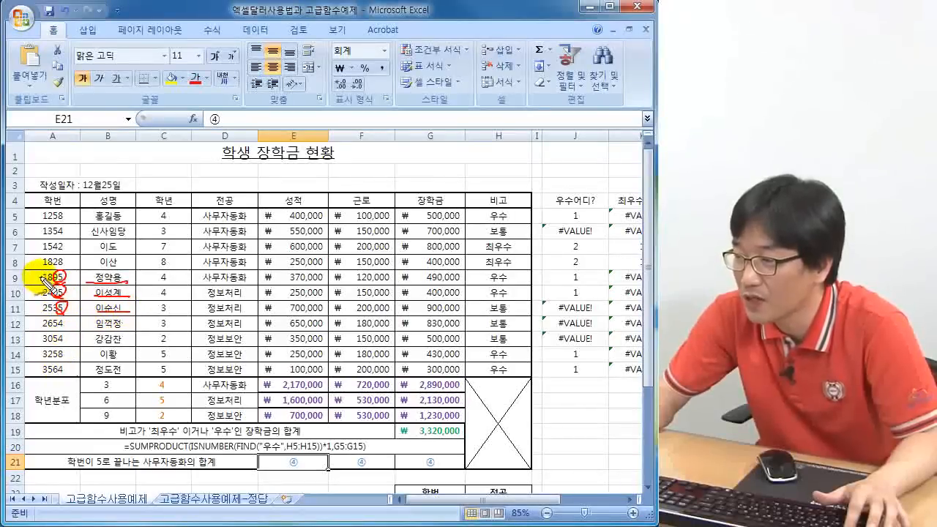
{"action": "left_click_drag", "start_coordinate": [39, 272], "coordinate": [41, 317]}
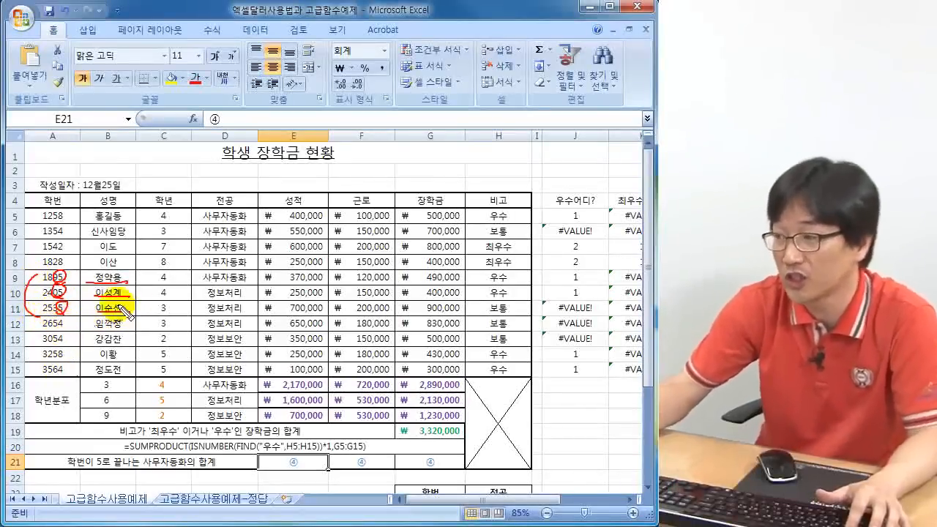
{"action": "left_click_drag", "start_coordinate": [132, 277], "coordinate": [134, 313]}
- Circle the 사무자동화 condition in A21 and D9, mark the E9:G9 amounts with arrows to E21:G21, and clear the markings
{"action": "mouse_move", "coordinate": [210, 455]}
{"action": "left_mouse_down"}
{"action": "mouse_move", "coordinate": [157, 461]}
{"action": "mouse_move", "coordinate": [220, 464]}
{"action": "mouse_move", "coordinate": [183, 477]}
{"action": "left_mouse_up"}
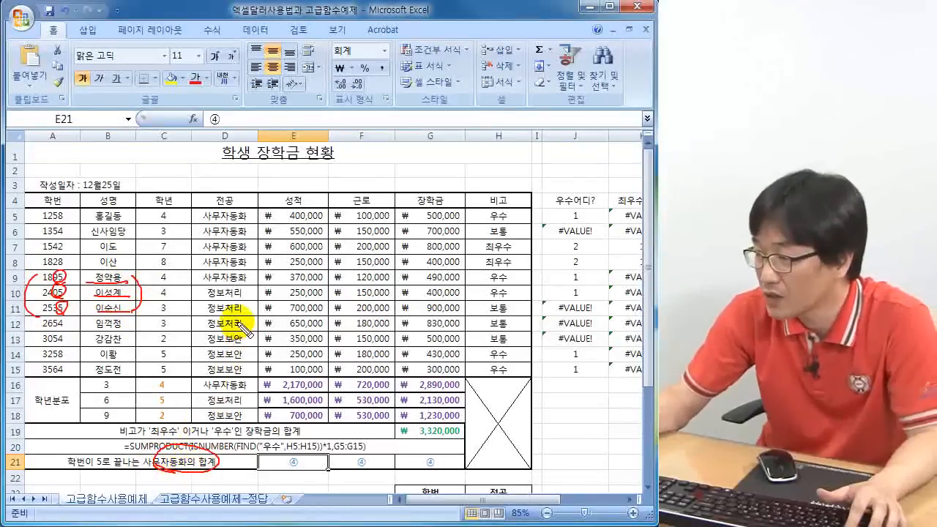
{"action": "mouse_move", "coordinate": [199, 281]}
{"action": "left_mouse_down"}
{"action": "mouse_move", "coordinate": [188, 314]}
{"action": "mouse_move", "coordinate": [239, 292]}
{"action": "mouse_move", "coordinate": [210, 289]}
{"action": "mouse_move", "coordinate": [216, 273]}
{"action": "left_mouse_up"}
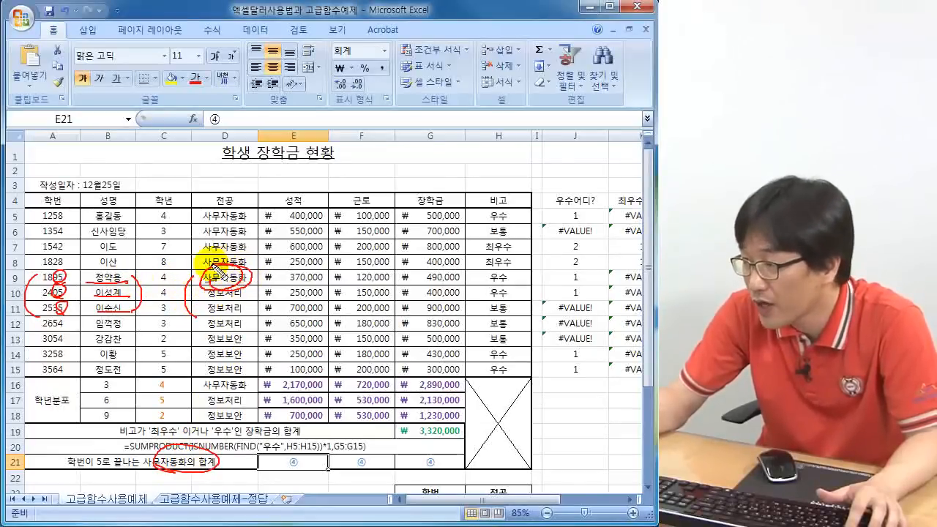
{"action": "mouse_move", "coordinate": [293, 282]}
{"action": "left_mouse_down"}
{"action": "mouse_move", "coordinate": [314, 269]}
{"action": "mouse_move", "coordinate": [251, 323]}
{"action": "mouse_move", "coordinate": [253, 425]}
{"action": "mouse_move", "coordinate": [278, 463]}
{"action": "left_mouse_up"}
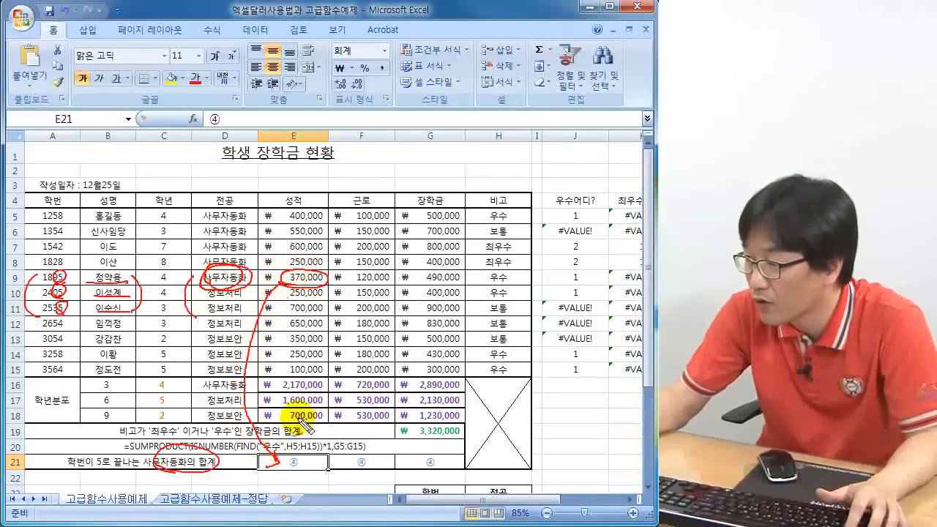
{"action": "mouse_move", "coordinate": [356, 281]}
{"action": "left_mouse_down"}
{"action": "mouse_move", "coordinate": [390, 277]}
{"action": "mouse_move", "coordinate": [384, 410]}
{"action": "mouse_move", "coordinate": [360, 460]}
{"action": "mouse_move", "coordinate": [366, 448]}
{"action": "left_mouse_up"}
{"action": "mouse_move", "coordinate": [445, 278]}
{"action": "left_mouse_down"}
{"action": "mouse_move", "coordinate": [473, 272]}
{"action": "mouse_move", "coordinate": [477, 382]}
{"action": "mouse_move", "coordinate": [443, 461]}
{"action": "mouse_move", "coordinate": [455, 463]}
{"action": "left_mouse_up"}
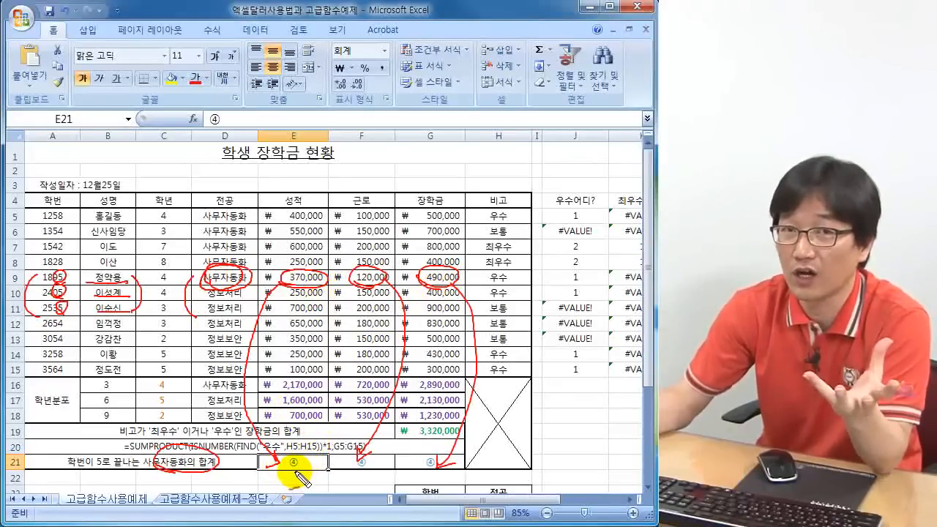
{"action": "key", "text": "Escape"}
{"action": "left_click", "coordinate": [352, 404]}
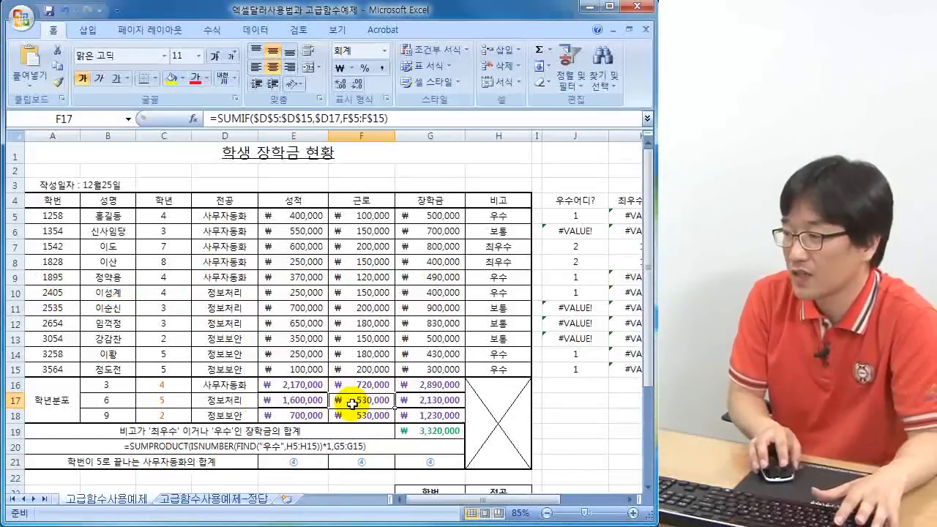
- Start a DSUM formula in E21 with the table range A4:H15 as its database argument
{"action": "scroll", "coordinate": [354, 404], "scroll_direction": "down", "scroll_amount": 1}
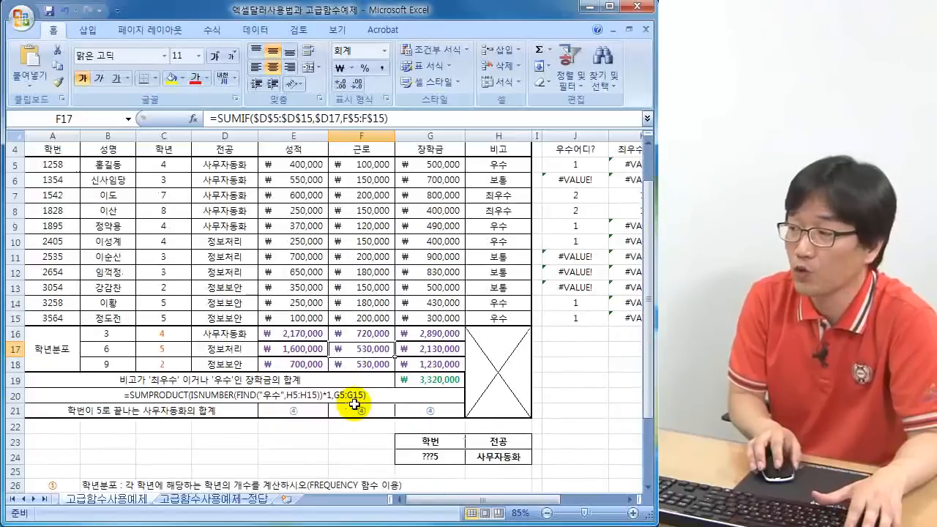
{"action": "left_click", "coordinate": [297, 412]}
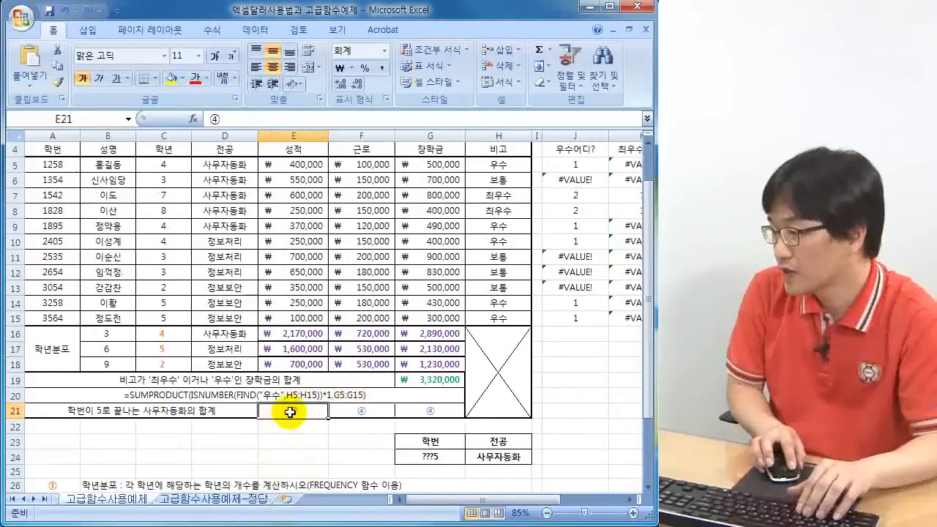
{"action": "type", "text": "="}
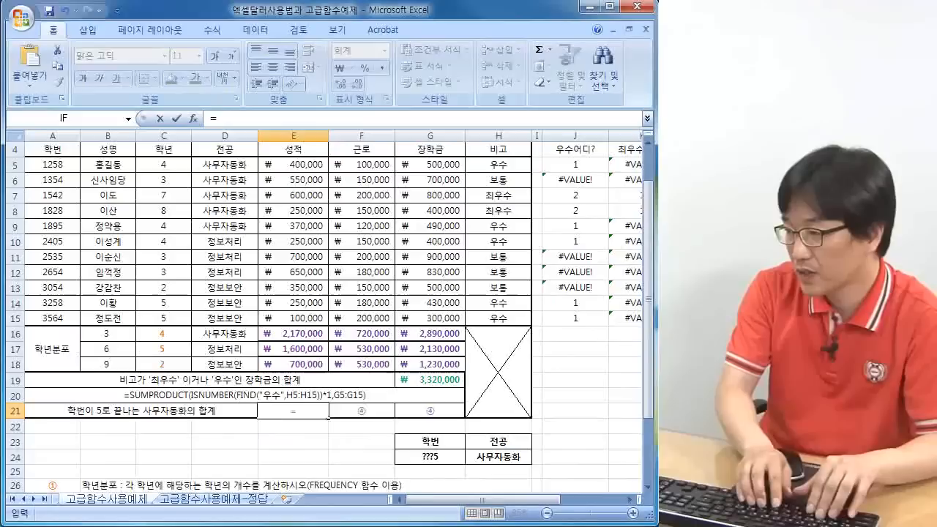
{"action": "type", "text": "DSUM"}
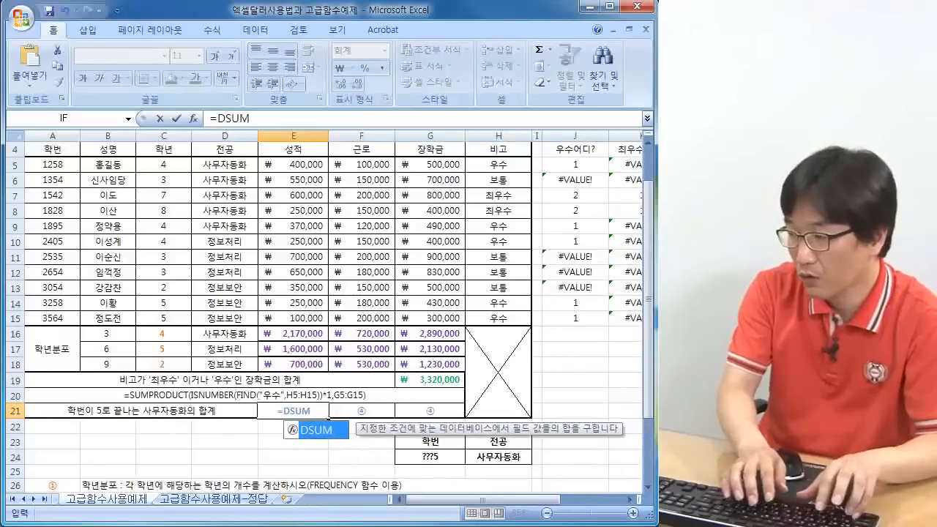
{"action": "type", "text": "("}
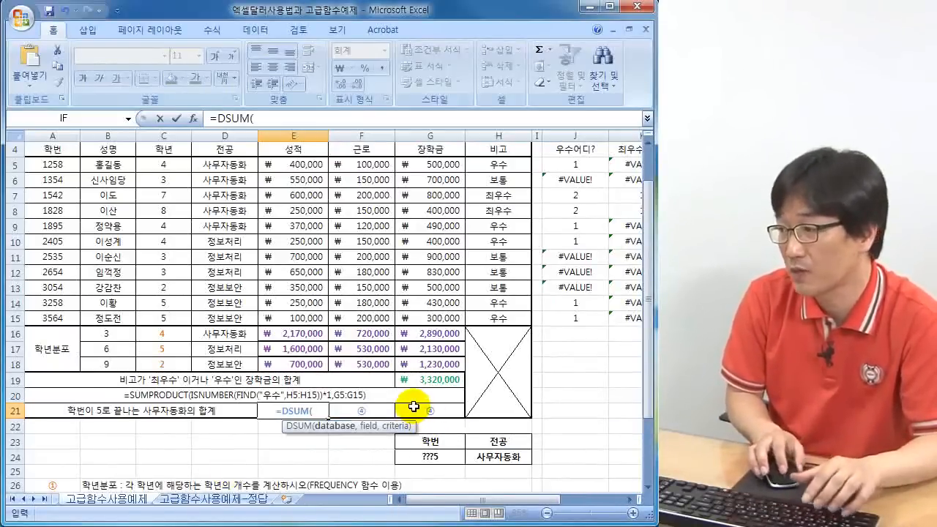
{"action": "scroll", "coordinate": [414, 406], "scroll_direction": "up", "scroll_amount": 1}
{"action": "left_click_drag", "start_coordinate": [45, 200], "coordinate": [494, 371]}
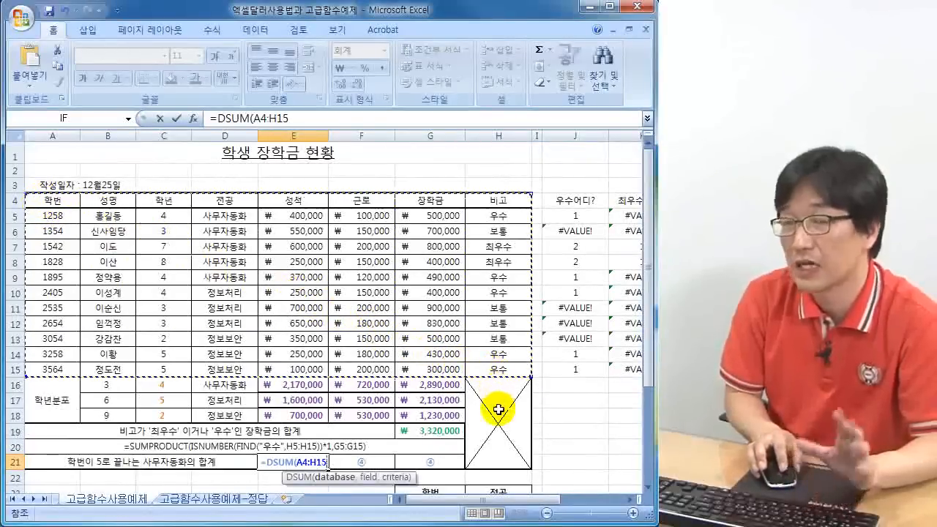
{"action": "scroll", "coordinate": [495, 405], "scroll_direction": "down", "scroll_amount": 1}
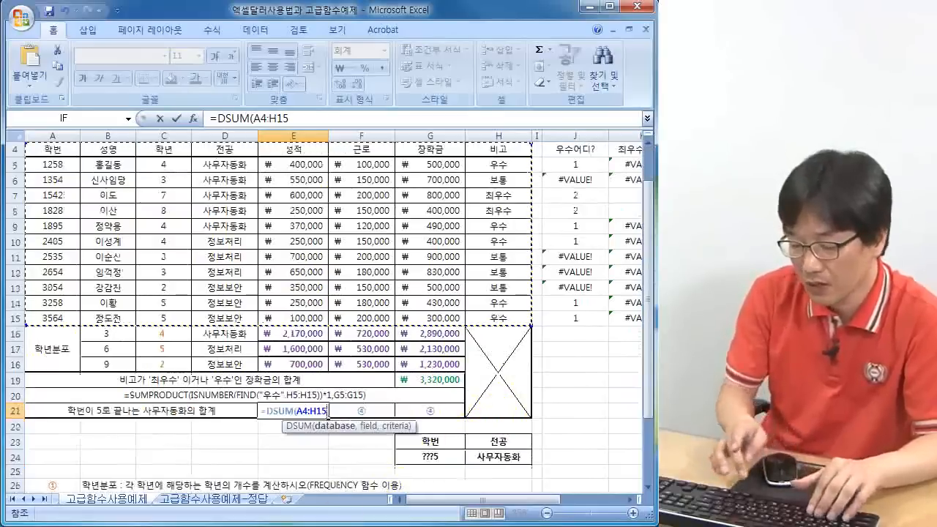
{"action": "type", "text": ","}
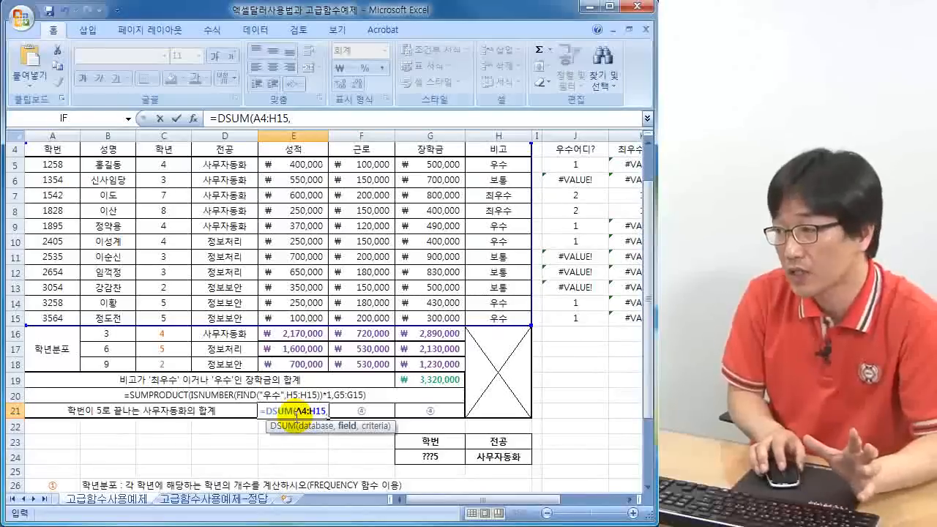
- Add E4 as the DSUM field and G23:H24 as the criteria, and complete the formula in E21
{"action": "scroll", "coordinate": [296, 411], "scroll_direction": "up", "scroll_amount": 1}
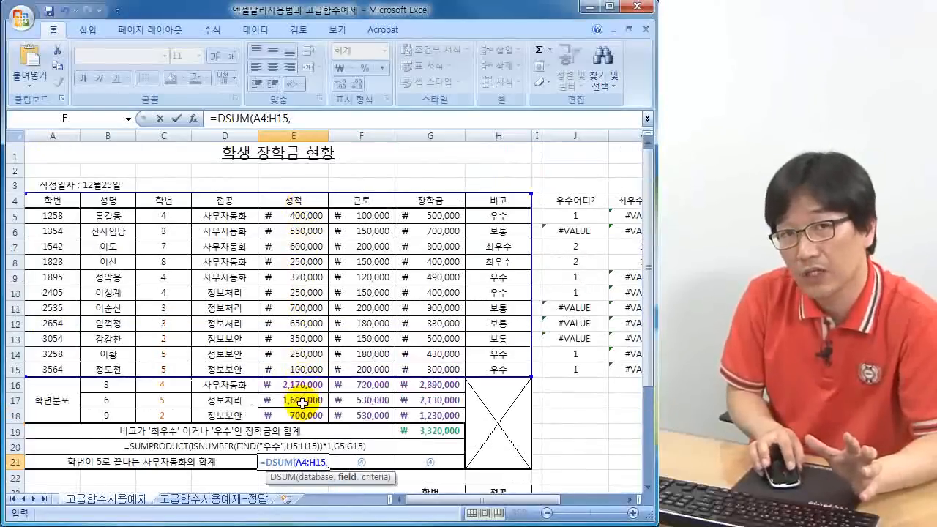
{"action": "left_click", "coordinate": [303, 198]}
{"action": "scroll", "coordinate": [294, 250], "scroll_direction": "down", "scroll_amount": 2}
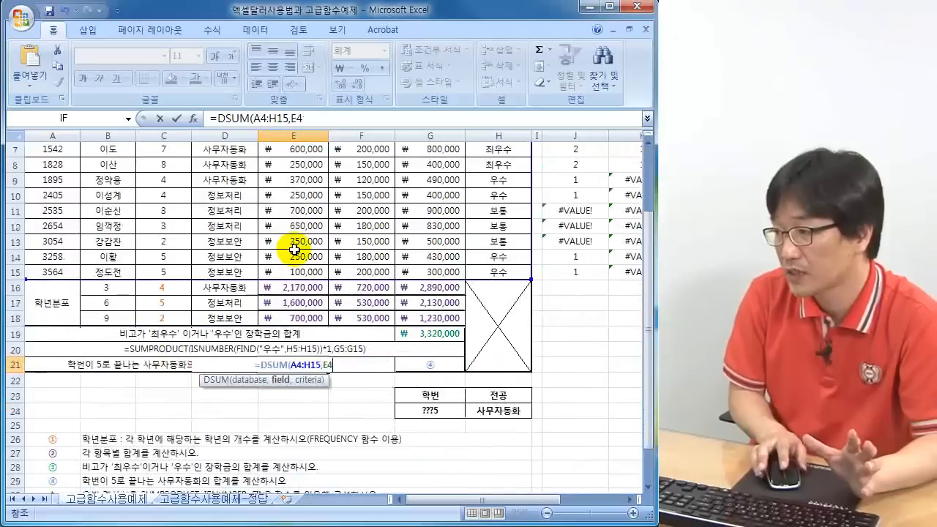
{"action": "type", "text": ","}
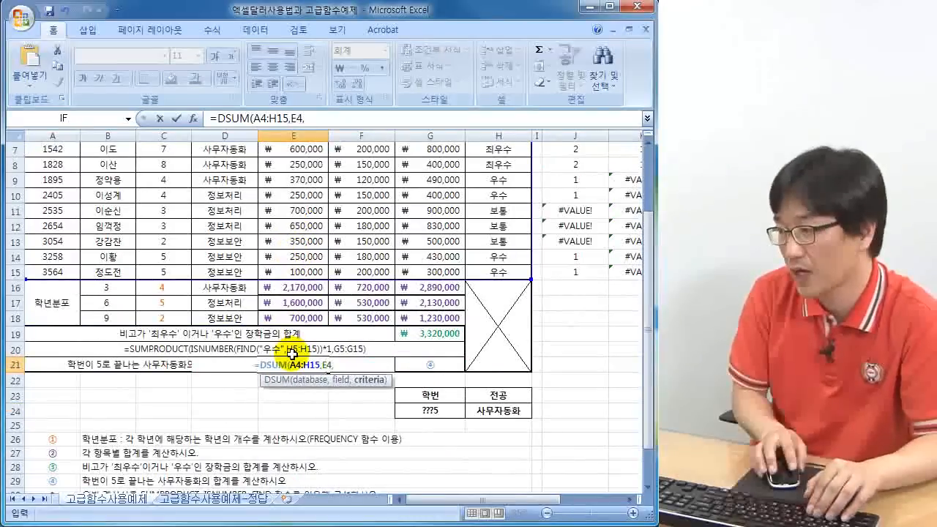
{"action": "left_click_drag", "start_coordinate": [423, 395], "coordinate": [515, 411]}
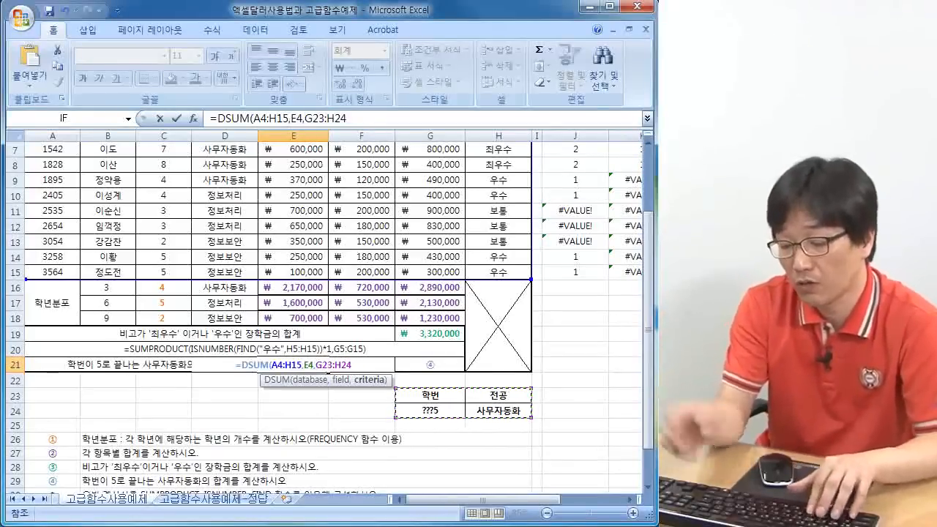
{"action": "type", "text": ")"}
{"action": "key", "text": "Return"}
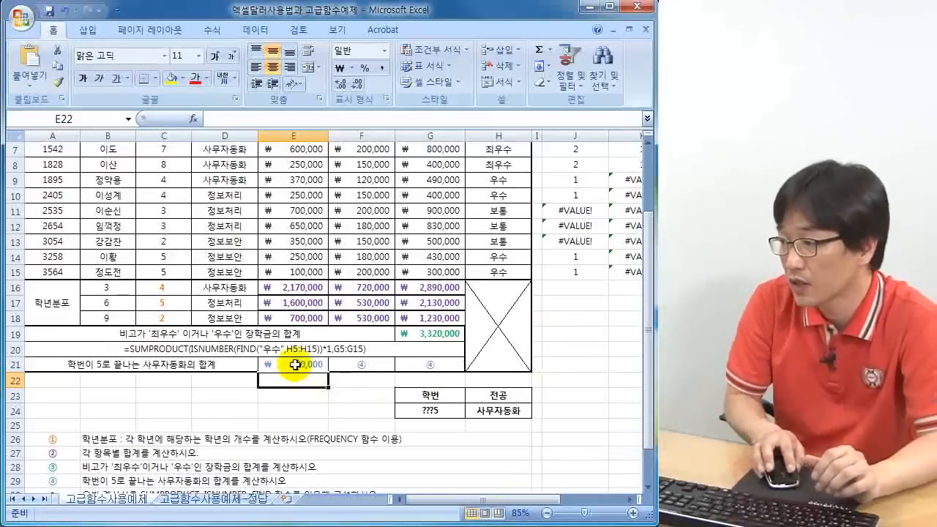
- Fill the DSUM formula from E21 across to G21 and inspect the copied formulas in F21 and G21
{"action": "left_click", "coordinate": [293, 362]}
{"action": "left_click_drag", "start_coordinate": [329, 370], "coordinate": [439, 366]}
{"action": "left_click", "coordinate": [361, 367]}
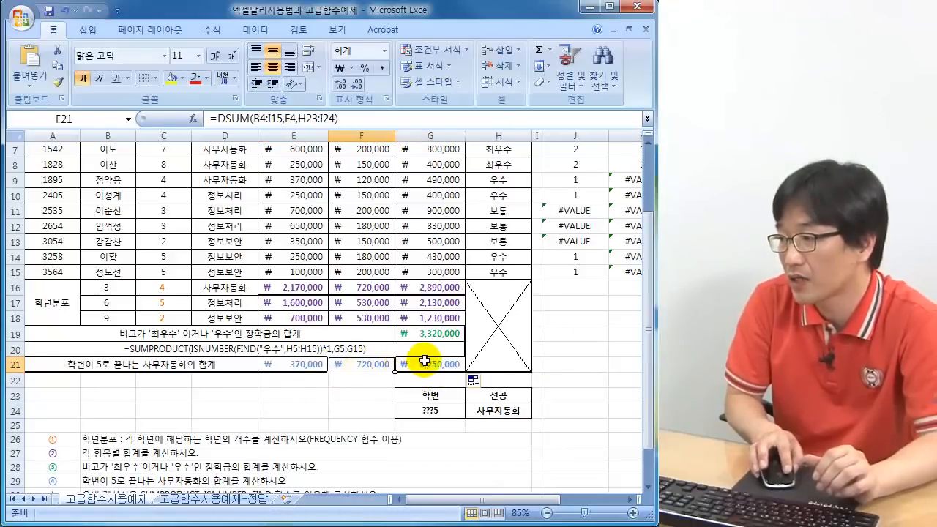
{"action": "left_click", "coordinate": [425, 364]}
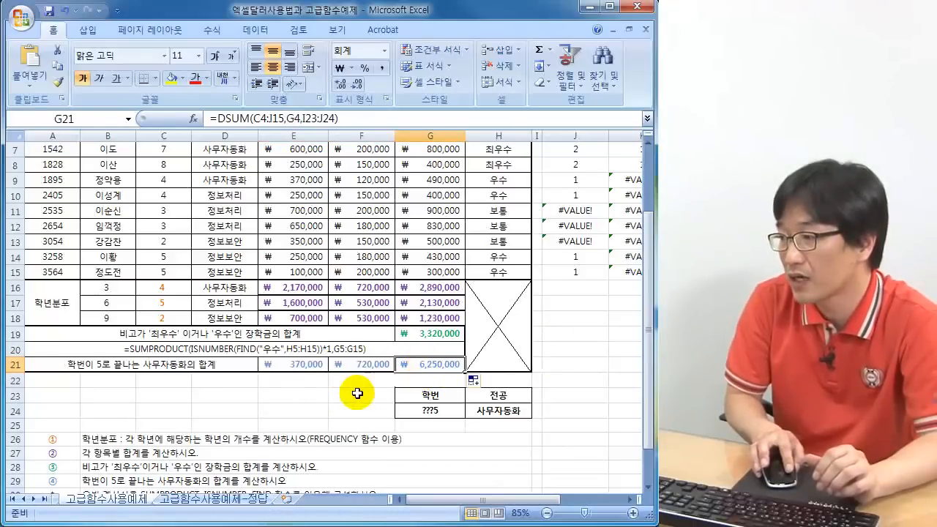
- Open the E21 formula for editing, outline the edge of its database range, and draw an arrow for the fill direction
{"action": "scroll", "coordinate": [338, 404], "scroll_direction": "up", "scroll_amount": 1}
{"action": "left_click", "coordinate": [303, 411]}
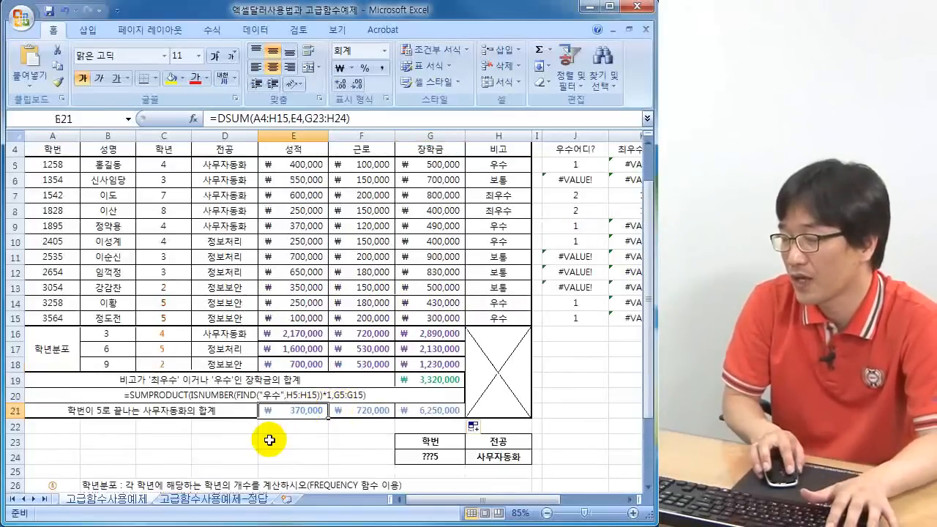
{"action": "key", "text": "F2"}
{"action": "scroll", "coordinate": [279, 454], "scroll_direction": "up", "scroll_amount": 1}
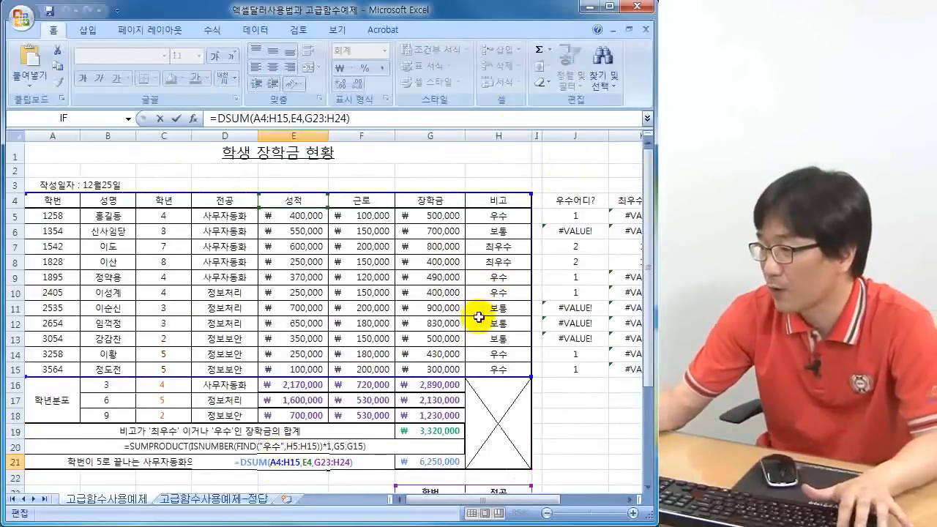
{"action": "mouse_move", "coordinate": [421, 189]}
{"action": "left_mouse_down"}
{"action": "mouse_move", "coordinate": [538, 194]}
{"action": "mouse_move", "coordinate": [540, 329]}
{"action": "mouse_move", "coordinate": [509, 378]}
{"action": "left_mouse_up"}
{"action": "left_click_drag", "start_coordinate": [328, 469], "coordinate": [393, 474]}
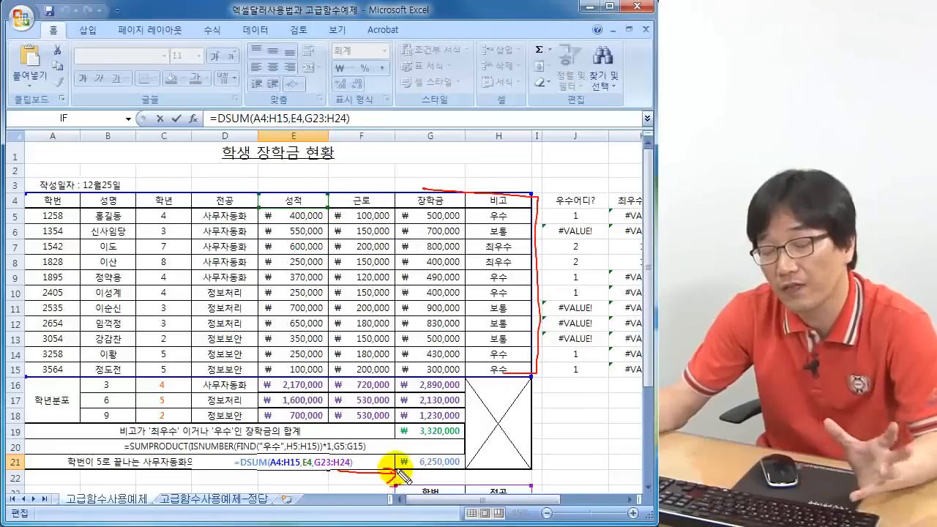
- Circle the A4:H15 and E4 references and draw arrows from the 성적 header across to 근로 and 장학금
{"action": "mouse_move", "coordinate": [295, 454]}
{"action": "left_mouse_down"}
{"action": "mouse_move", "coordinate": [273, 463]}
{"action": "mouse_move", "coordinate": [287, 476]}
{"action": "mouse_move", "coordinate": [275, 457]}
{"action": "left_mouse_up"}
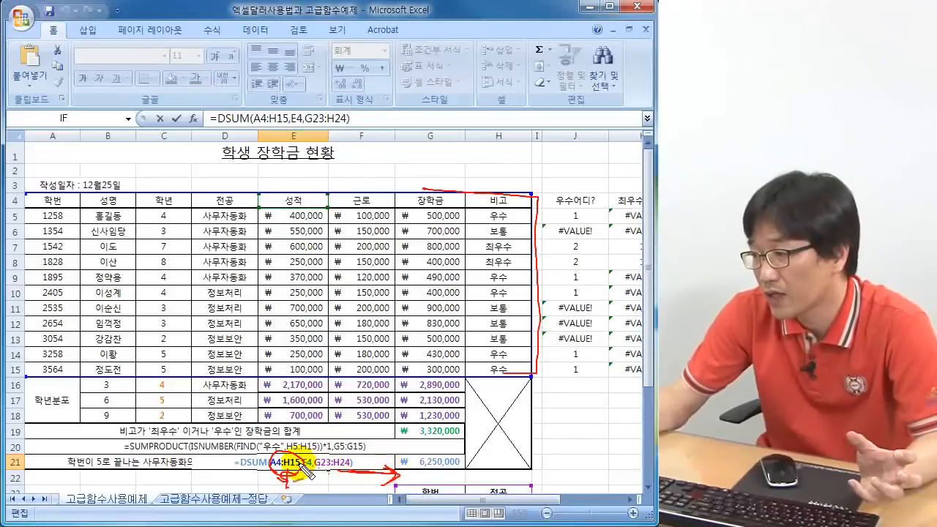
{"action": "left_click_drag", "start_coordinate": [306, 463], "coordinate": [313, 460]}
{"action": "mouse_move", "coordinate": [289, 201]}
{"action": "left_mouse_down"}
{"action": "mouse_move", "coordinate": [307, 209]}
{"action": "mouse_move", "coordinate": [285, 199]}
{"action": "left_mouse_up"}
{"action": "left_click_drag", "start_coordinate": [341, 474], "coordinate": [394, 479]}
{"action": "mouse_move", "coordinate": [302, 189]}
{"action": "left_mouse_down"}
{"action": "mouse_move", "coordinate": [351, 184]}
{"action": "mouse_move", "coordinate": [358, 202]}
{"action": "mouse_move", "coordinate": [418, 183]}
{"action": "mouse_move", "coordinate": [428, 192]}
{"action": "left_mouse_up"}
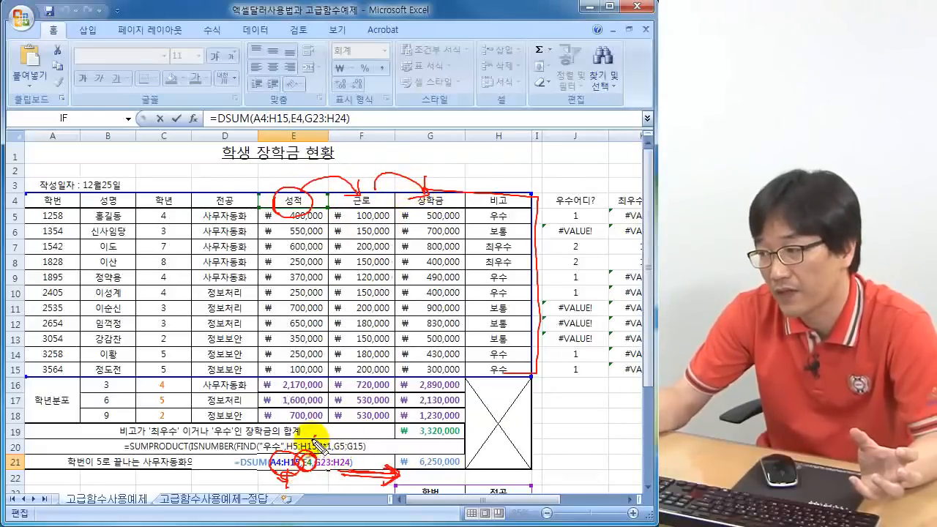
- Mark E4 with an X, circle the G23:H24 reference, arc over the criteria headers, and clear all annotations
{"action": "left_click_drag", "start_coordinate": [292, 437], "coordinate": [304, 448]}
{"action": "left_click_drag", "start_coordinate": [304, 436], "coordinate": [292, 449]}
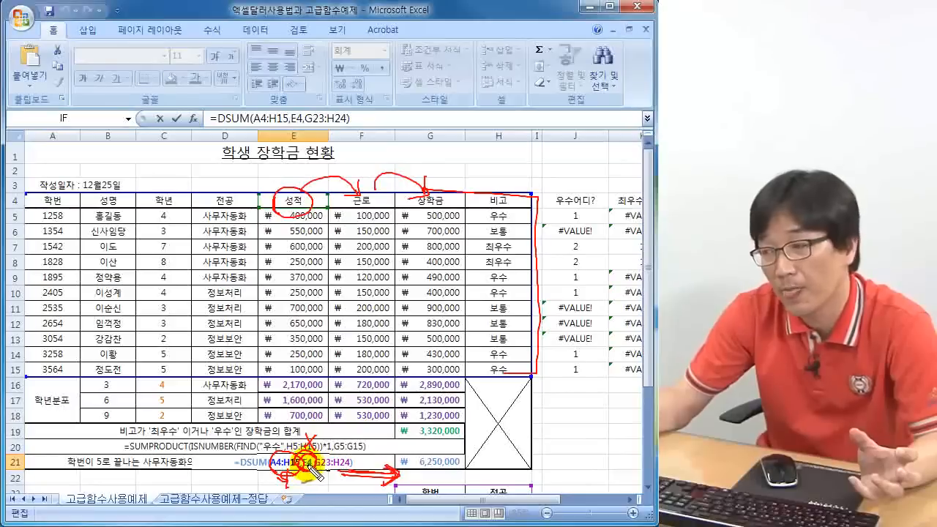
{"action": "mouse_move", "coordinate": [327, 471]}
{"action": "left_mouse_down"}
{"action": "mouse_move", "coordinate": [341, 449]}
{"action": "mouse_move", "coordinate": [320, 467]}
{"action": "left_mouse_up"}
{"action": "mouse_move", "coordinate": [406, 487]}
{"action": "left_mouse_down"}
{"action": "mouse_move", "coordinate": [477, 480]}
{"action": "mouse_move", "coordinate": [514, 492]}
{"action": "mouse_move", "coordinate": [487, 479]}
{"action": "mouse_move", "coordinate": [418, 487]}
{"action": "mouse_move", "coordinate": [505, 494]}
{"action": "left_mouse_up"}
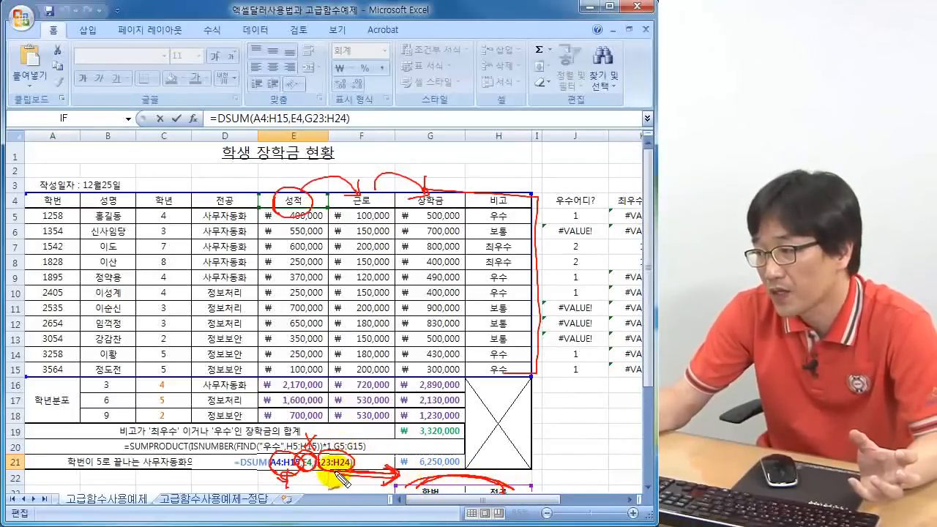
{"action": "mouse_move", "coordinate": [363, 448]}
{"action": "left_mouse_down"}
{"action": "mouse_move", "coordinate": [380, 462]}
{"action": "mouse_move", "coordinate": [364, 448]}
{"action": "left_mouse_up"}
{"action": "left_click_drag", "start_coordinate": [420, 451], "coordinate": [425, 451]}
{"action": "left_click_drag", "start_coordinate": [411, 486], "coordinate": [489, 481]}
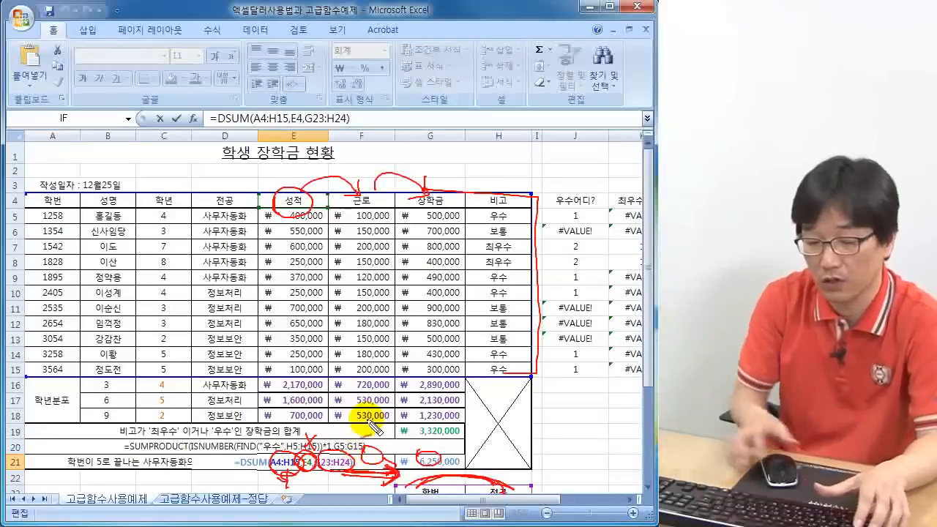
{"action": "key", "text": "Escape"}
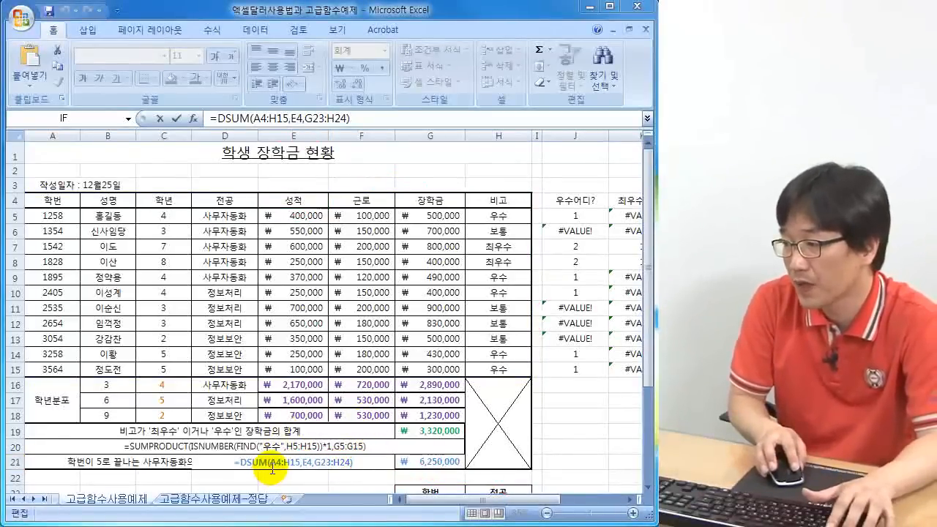
- Make the A4:H15 and G23:H24 references absolute in the E21 DSUM formula, keeping the E4 field relative
{"action": "left_click_drag", "start_coordinate": [271, 463], "coordinate": [318, 463]}
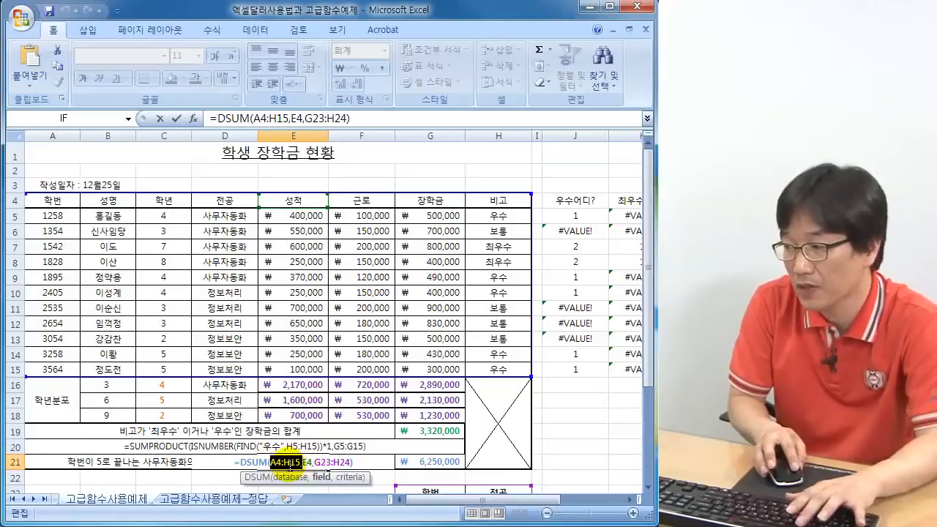
{"action": "key", "text": "F4"}
{"action": "left_click_drag", "start_coordinate": [308, 462], "coordinate": [328, 463]}
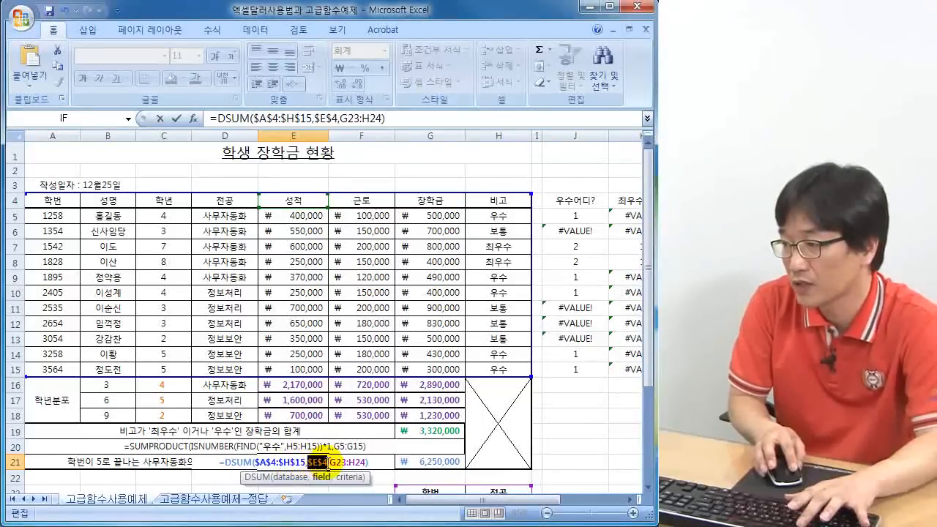
{"action": "key", "text": "F4"}
{"action": "key", "text": "F4"}
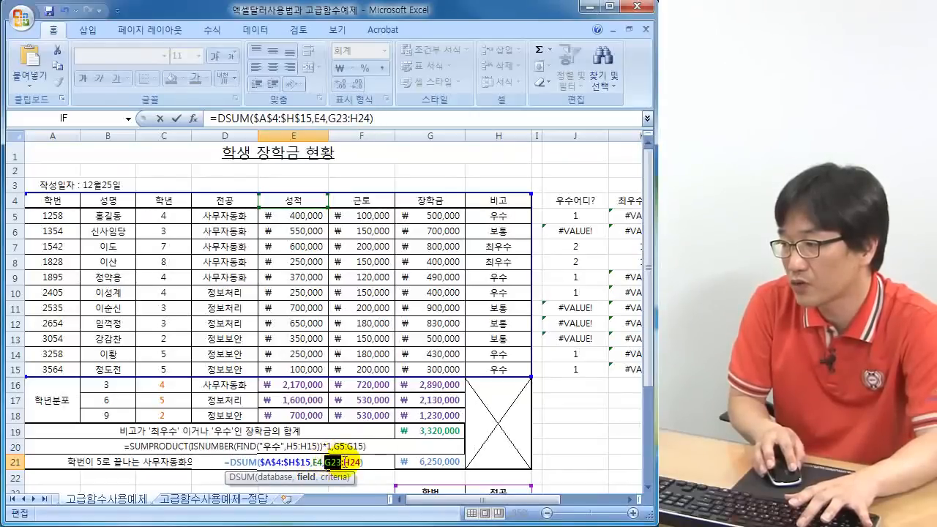
{"action": "key", "text": "F4"}
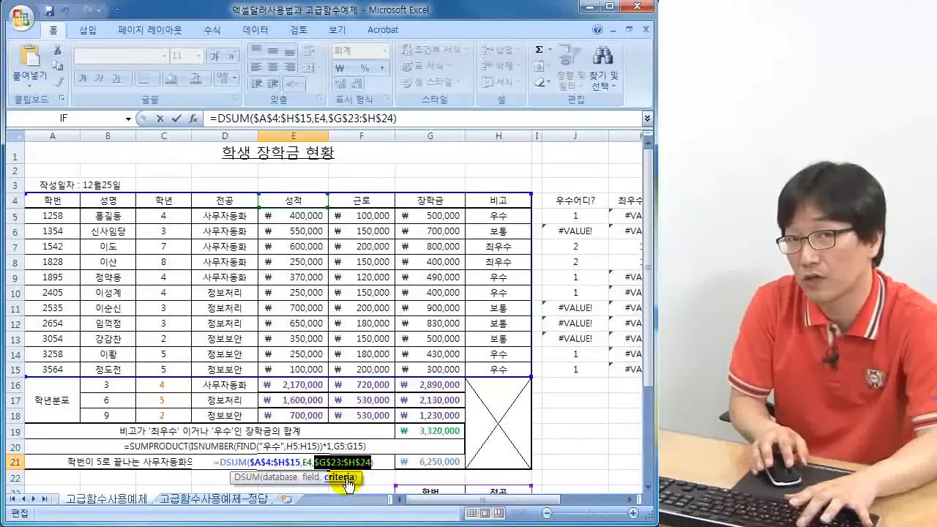
{"action": "key", "text": "Return"}
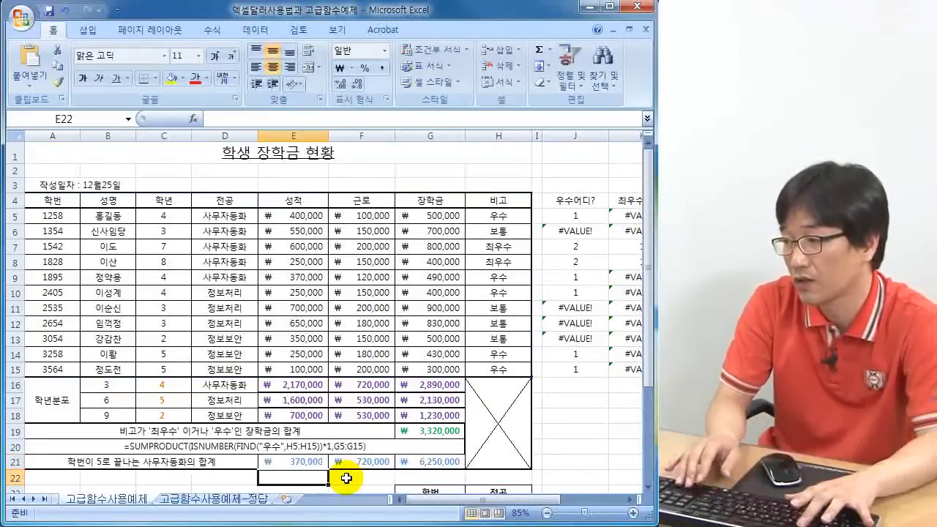
- Fill the corrected DSUM formula from E21 across to G21 and inspect the copies in F21 and G21
{"action": "left_click", "coordinate": [297, 440]}
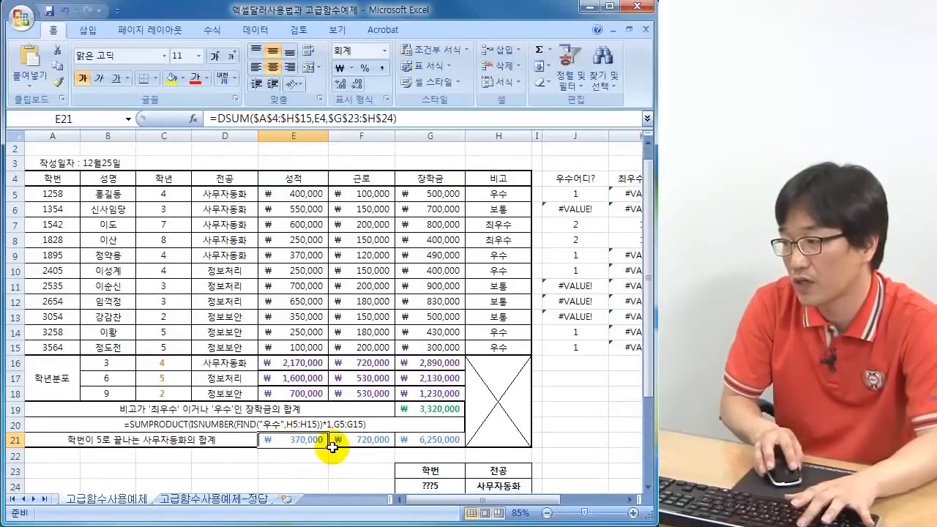
{"action": "left_click_drag", "start_coordinate": [329, 447], "coordinate": [440, 442]}
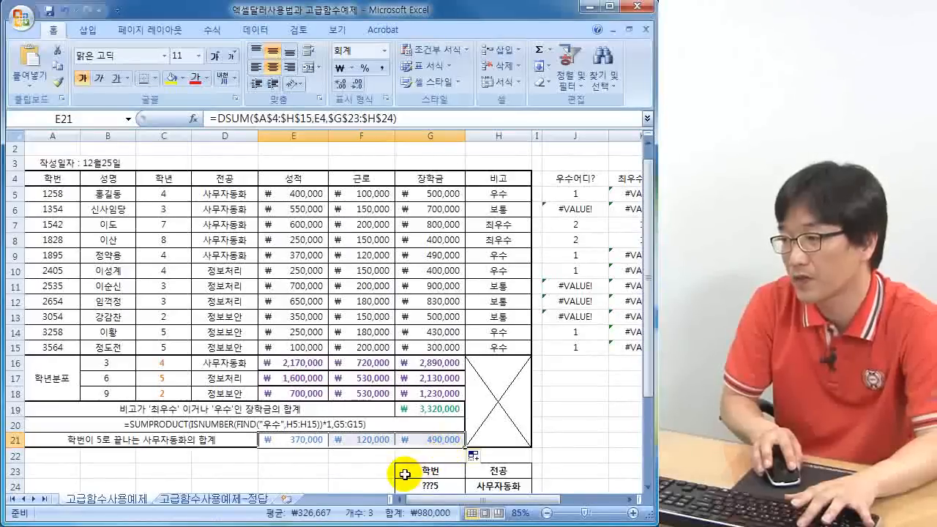
{"action": "left_click", "coordinate": [370, 445]}
{"action": "left_click", "coordinate": [421, 438]}
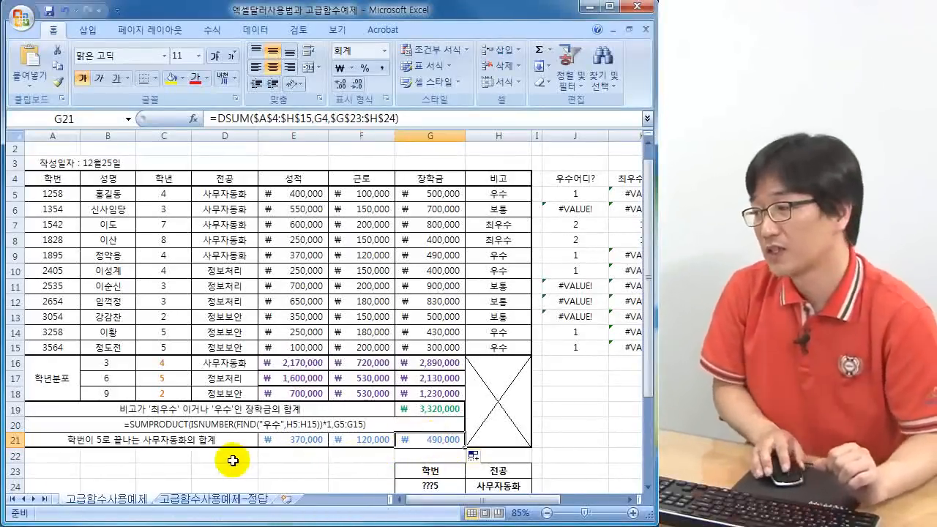
- Circle the E21 total, DSUM and $A$4:$H$15, mark the commas, and label the database range 전체범위 by hand
{"action": "scroll", "coordinate": [237, 457], "scroll_direction": "down", "scroll_amount": 1}
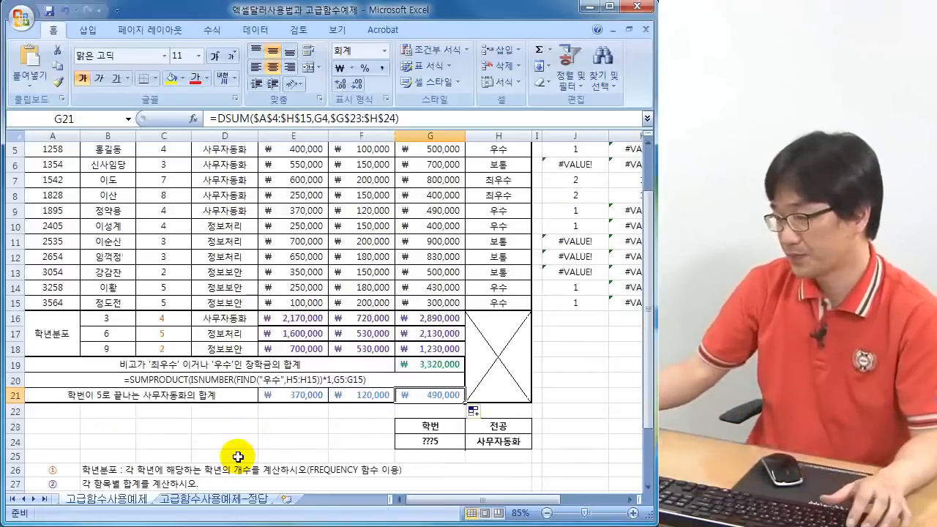
{"action": "key", "text": "ctrl+shift+d"}
{"action": "mouse_move", "coordinate": [287, 400]}
{"action": "left_mouse_down"}
{"action": "mouse_move", "coordinate": [308, 378]}
{"action": "mouse_move", "coordinate": [263, 401]}
{"action": "mouse_move", "coordinate": [143, 404]}
{"action": "mouse_move", "coordinate": [184, 384]}
{"action": "left_mouse_up"}
{"action": "mouse_move", "coordinate": [214, 121]}
{"action": "left_mouse_down"}
{"action": "mouse_move", "coordinate": [245, 115]}
{"action": "mouse_move", "coordinate": [219, 117]}
{"action": "left_mouse_up"}
{"action": "mouse_move", "coordinate": [310, 123]}
{"action": "left_mouse_down"}
{"action": "mouse_move", "coordinate": [304, 142]}
{"action": "mouse_move", "coordinate": [323, 151]}
{"action": "left_mouse_up"}
{"action": "mouse_move", "coordinate": [257, 123]}
{"action": "left_mouse_down"}
{"action": "mouse_move", "coordinate": [296, 97]}
{"action": "mouse_move", "coordinate": [245, 165]}
{"action": "left_mouse_up"}
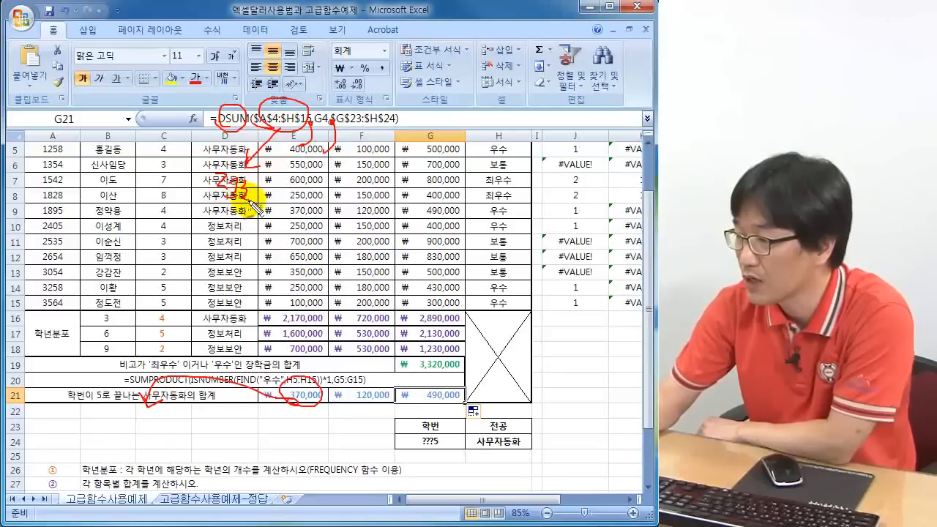
{"action": "mouse_move", "coordinate": [281, 199]}
{"action": "left_mouse_down"}
{"action": "mouse_move", "coordinate": [286, 213]}
{"action": "mouse_move", "coordinate": [301, 210]}
{"action": "mouse_move", "coordinate": [303, 250]}
{"action": "left_mouse_up"}
- Draw arrows from the G4 and $G$23:$H$24 arguments and label them 필드 and 조건범위 by hand
{"action": "mouse_move", "coordinate": [311, 121]}
{"action": "left_mouse_down"}
{"action": "mouse_move", "coordinate": [313, 167]}
{"action": "mouse_move", "coordinate": [345, 198]}
{"action": "mouse_move", "coordinate": [410, 221]}
{"action": "mouse_move", "coordinate": [421, 245]}
{"action": "left_mouse_up"}
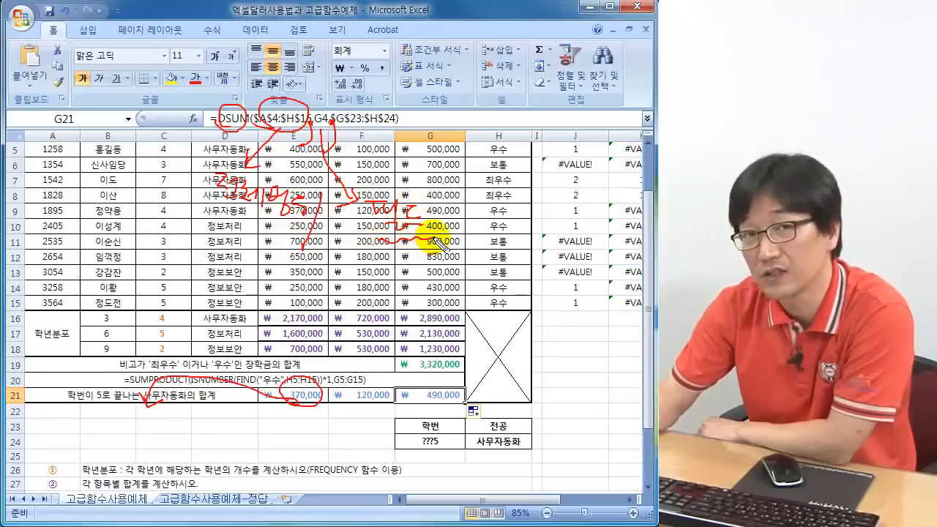
{"action": "mouse_move", "coordinate": [402, 103]}
{"action": "left_mouse_down"}
{"action": "mouse_move", "coordinate": [380, 99]}
{"action": "mouse_move", "coordinate": [366, 135]}
{"action": "mouse_move", "coordinate": [409, 110]}
{"action": "left_mouse_up"}
{"action": "mouse_move", "coordinate": [395, 143]}
{"action": "left_mouse_down"}
{"action": "mouse_move", "coordinate": [463, 172]}
{"action": "mouse_move", "coordinate": [537, 172]}
{"action": "left_mouse_up"}
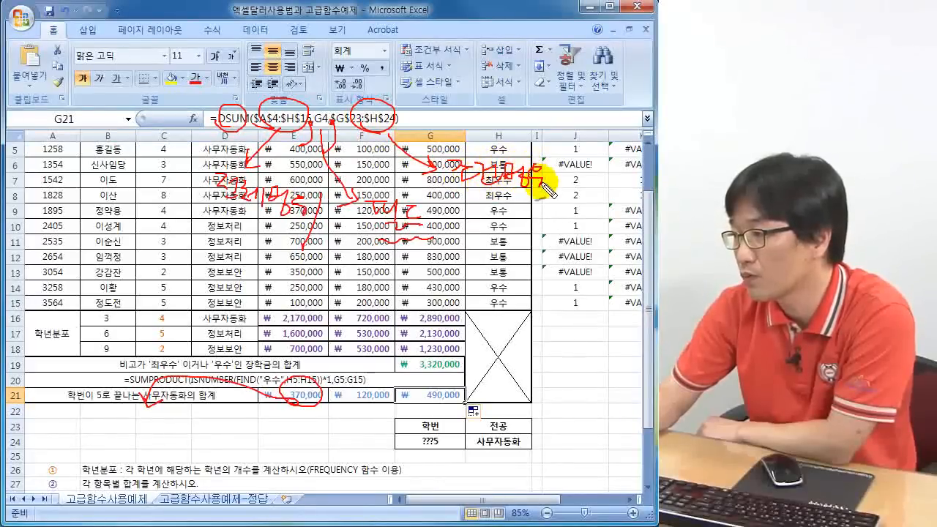
{"action": "left_click_drag", "start_coordinate": [484, 197], "coordinate": [554, 206]}
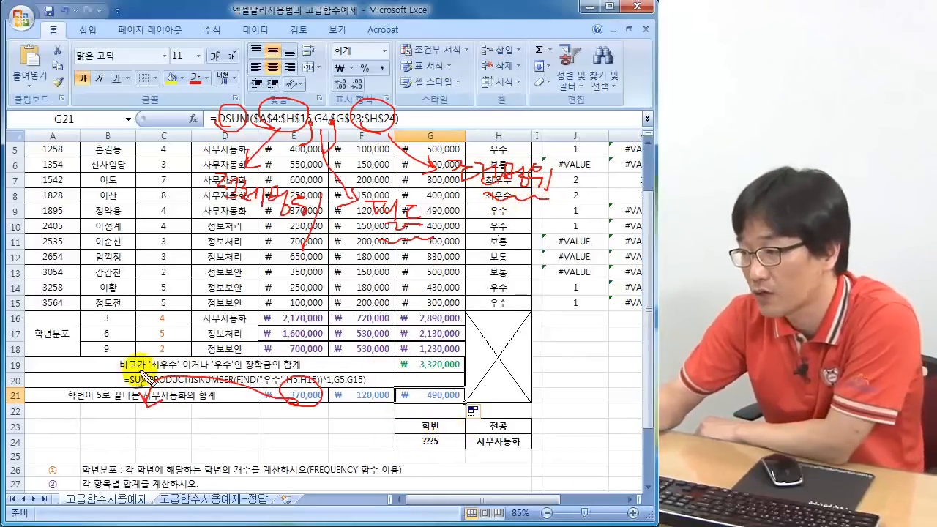
- Circle the 학번이 5로 끝나는 condition, handwrite ???5 under the student numbers, and circle the headers and values in G23:H24
{"action": "mouse_move", "coordinate": [70, 403]}
{"action": "left_mouse_down"}
{"action": "mouse_move", "coordinate": [131, 413]}
{"action": "mouse_move", "coordinate": [125, 370]}
{"action": "mouse_move", "coordinate": [62, 421]}
{"action": "mouse_move", "coordinate": [73, 428]}
{"action": "left_mouse_up"}
{"action": "mouse_move", "coordinate": [439, 427]}
{"action": "left_mouse_down"}
{"action": "mouse_move", "coordinate": [417, 417]}
{"action": "mouse_move", "coordinate": [428, 434]}
{"action": "left_mouse_up"}
{"action": "mouse_move", "coordinate": [35, 309]}
{"action": "left_mouse_down"}
{"action": "mouse_move", "coordinate": [73, 313]}
{"action": "mouse_move", "coordinate": [70, 343]}
{"action": "mouse_move", "coordinate": [57, 346]}
{"action": "left_mouse_up"}
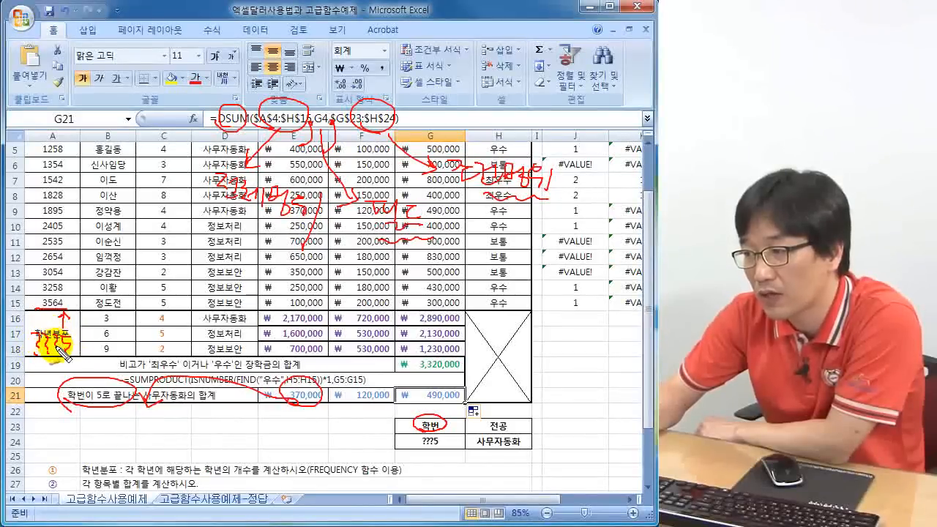
{"action": "left_click_drag", "start_coordinate": [416, 448], "coordinate": [439, 447]}
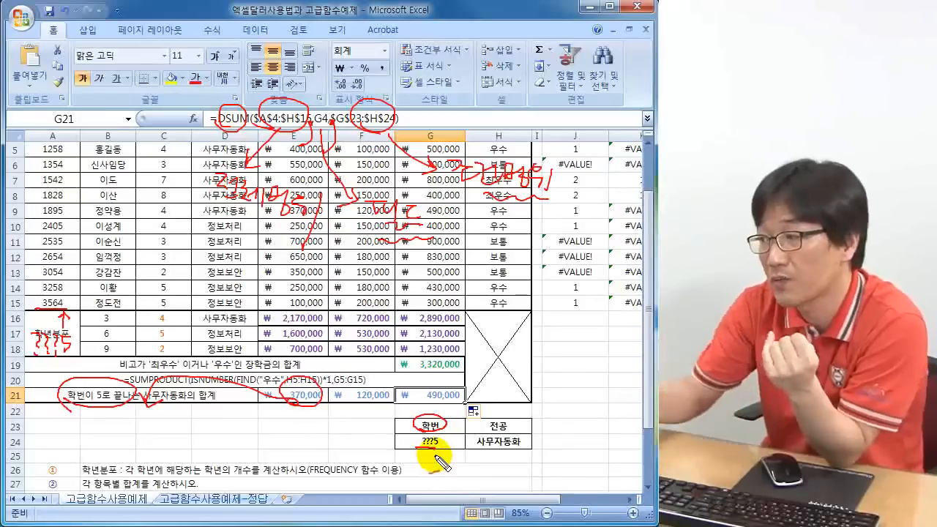
{"action": "mouse_move", "coordinate": [445, 441]}
{"action": "left_mouse_down"}
{"action": "mouse_move", "coordinate": [419, 438]}
{"action": "mouse_move", "coordinate": [427, 445]}
{"action": "left_mouse_up"}
{"action": "mouse_move", "coordinate": [488, 428]}
{"action": "left_mouse_down"}
{"action": "mouse_move", "coordinate": [507, 418]}
{"action": "mouse_move", "coordinate": [490, 431]}
{"action": "mouse_move", "coordinate": [525, 449]}
{"action": "mouse_move", "coordinate": [484, 466]}
{"action": "left_mouse_up"}
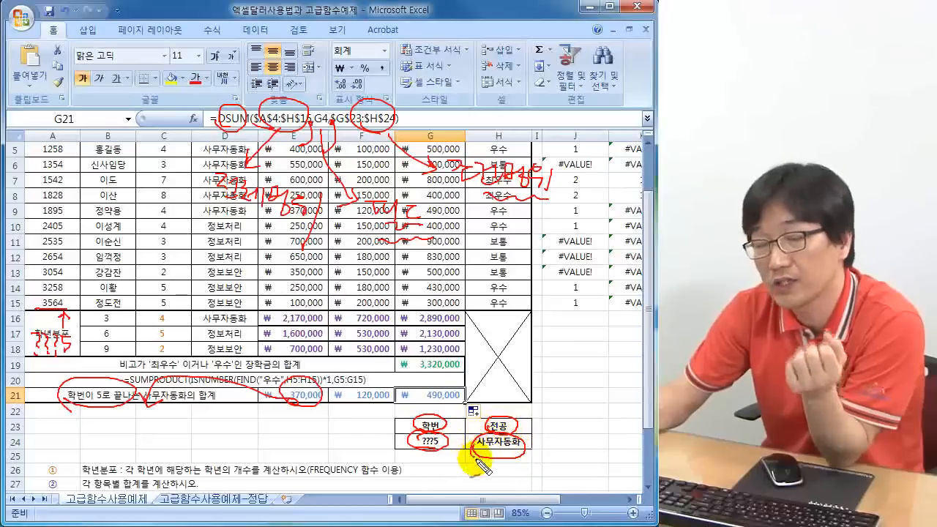
- Box the criteria range G23:H24, draw an arrow to an empty box beside the table, and clear all annotations
{"action": "mouse_move", "coordinate": [410, 414]}
{"action": "left_mouse_down"}
{"action": "mouse_move", "coordinate": [533, 417]}
{"action": "mouse_move", "coordinate": [451, 458]}
{"action": "mouse_move", "coordinate": [393, 454]}
{"action": "mouse_move", "coordinate": [403, 414]}
{"action": "left_mouse_up"}
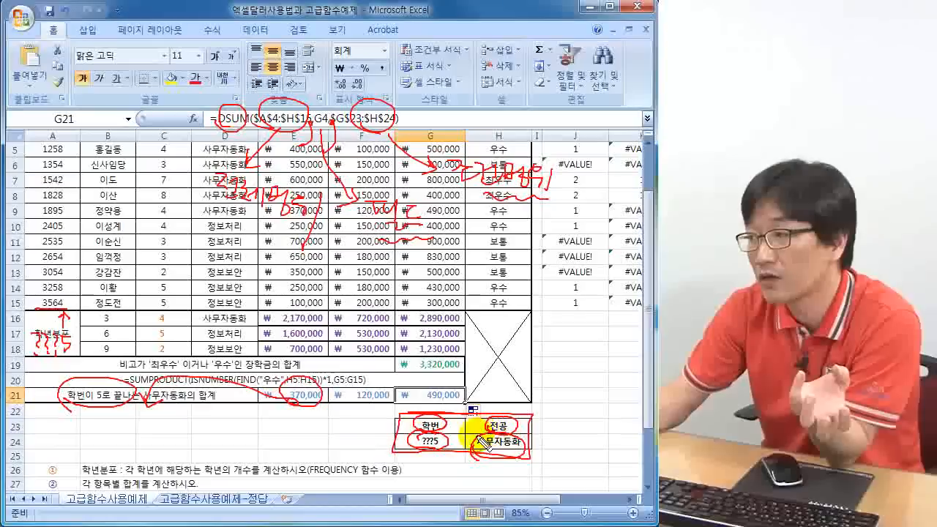
{"action": "mouse_move", "coordinate": [533, 415]}
{"action": "left_mouse_down"}
{"action": "mouse_move", "coordinate": [575, 384]}
{"action": "mouse_move", "coordinate": [573, 399]}
{"action": "left_mouse_up"}
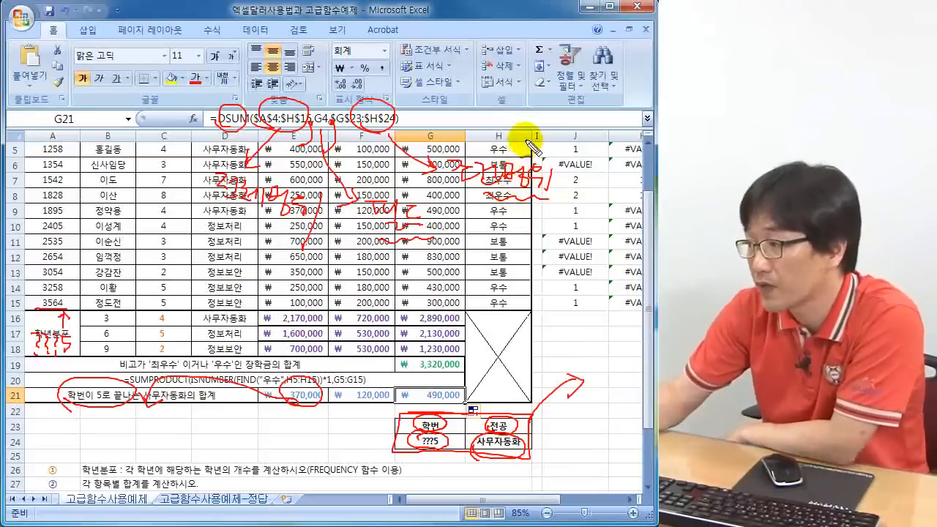
{"action": "mouse_move", "coordinate": [528, 143]}
{"action": "left_mouse_down"}
{"action": "mouse_move", "coordinate": [540, 183]}
{"action": "mouse_move", "coordinate": [483, 419]}
{"action": "mouse_move", "coordinate": [406, 419]}
{"action": "mouse_move", "coordinate": [505, 461]}
{"action": "mouse_move", "coordinate": [529, 418]}
{"action": "mouse_move", "coordinate": [454, 409]}
{"action": "mouse_move", "coordinate": [578, 391]}
{"action": "mouse_move", "coordinate": [607, 360]}
{"action": "mouse_move", "coordinate": [638, 394]}
{"action": "mouse_move", "coordinate": [605, 360]}
{"action": "mouse_move", "coordinate": [612, 395]}
{"action": "left_mouse_up"}
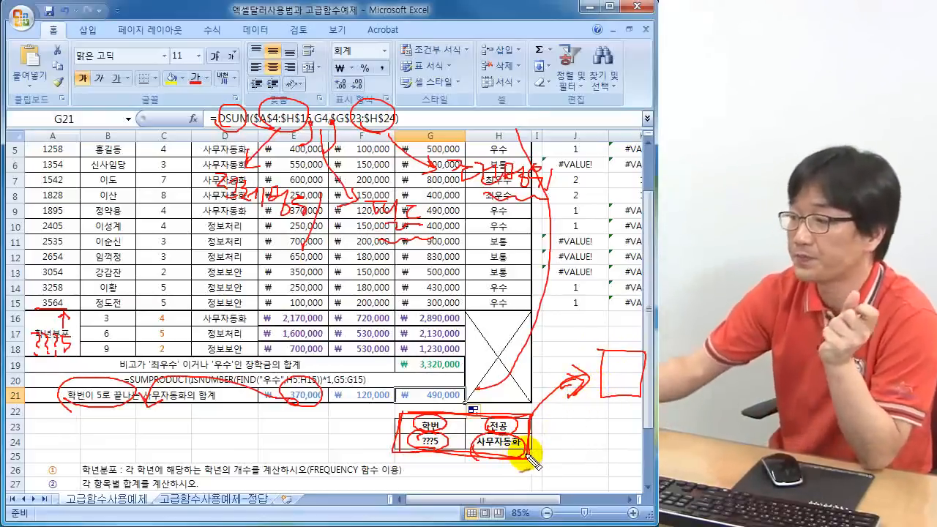
{"action": "key", "text": "Escape"}
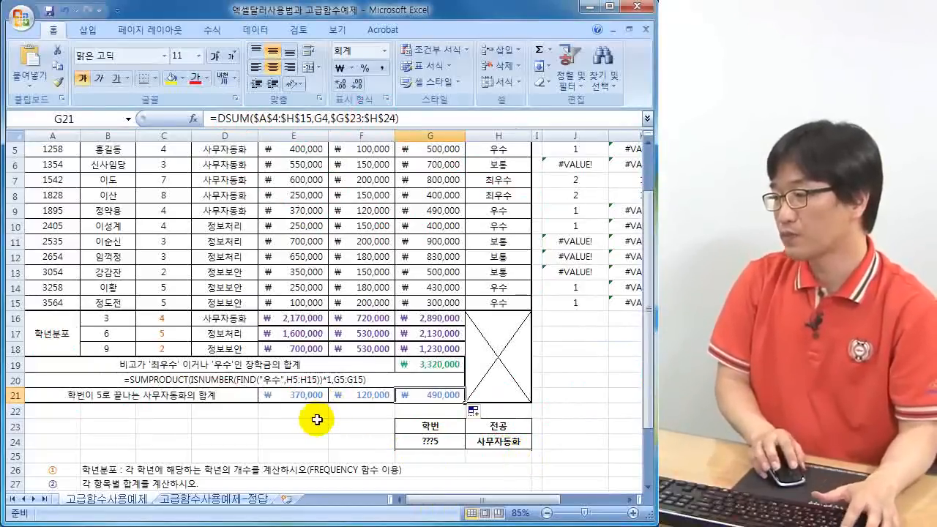
{"action": "key", "text": "Escape"}
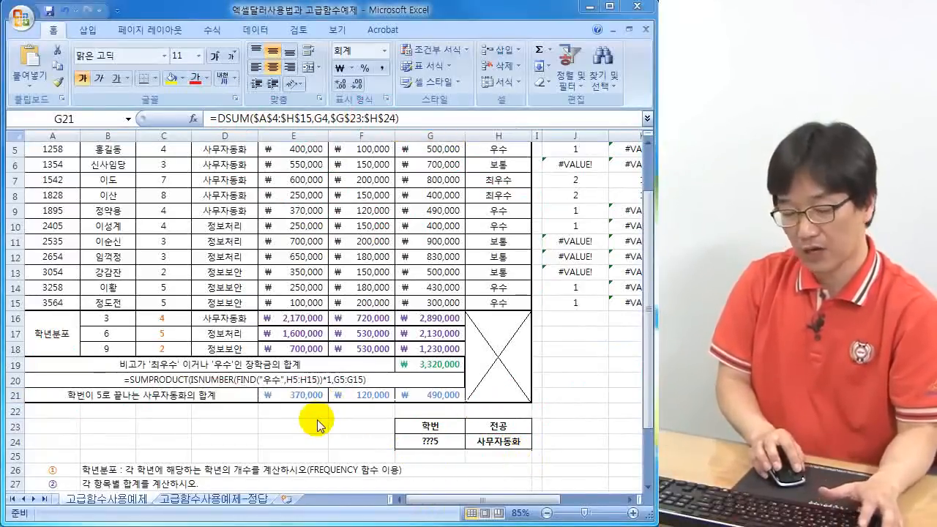
- Examine the task instructions in rows 26 to 30 and the array formula note in B32
{"action": "left_click", "coordinate": [292, 426]}
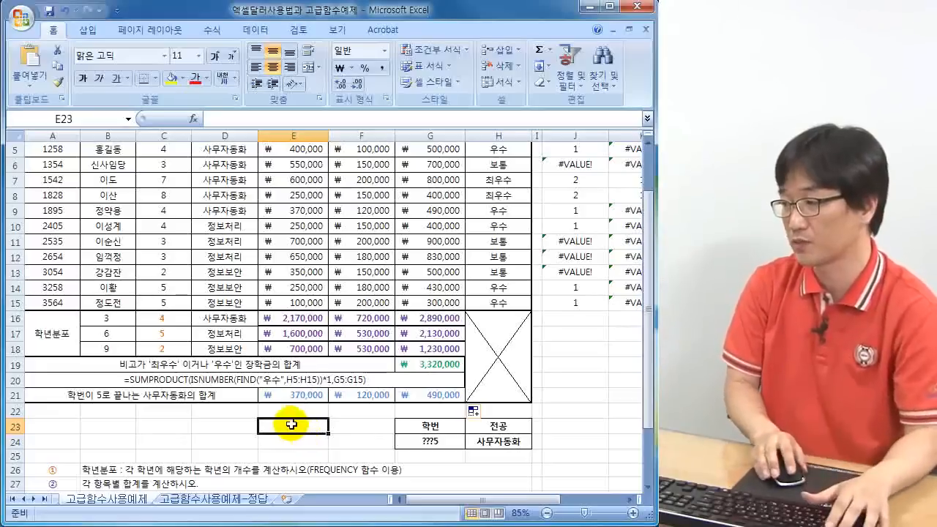
{"action": "scroll", "coordinate": [297, 426], "scroll_direction": "down", "scroll_amount": 3}
{"action": "left_click", "coordinate": [92, 415]}
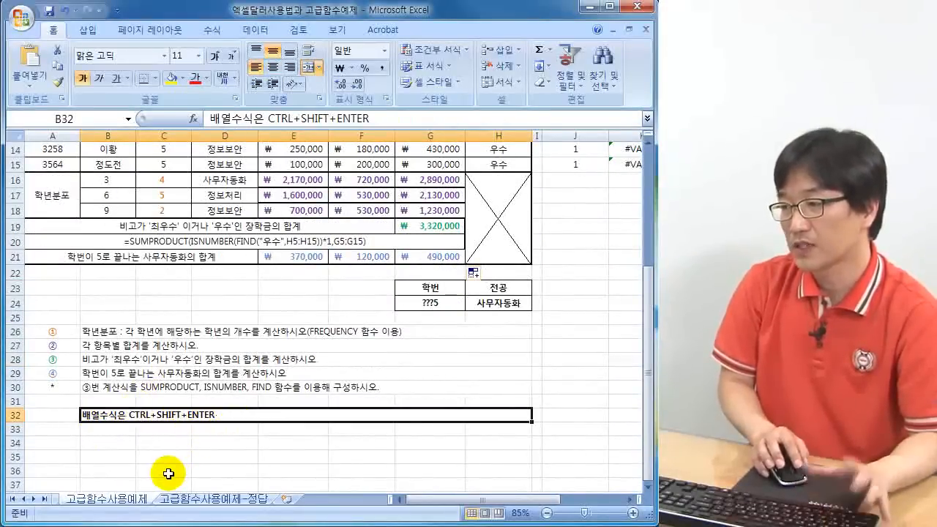
{"action": "scroll", "coordinate": [168, 474], "scroll_direction": "up", "scroll_amount": 5}
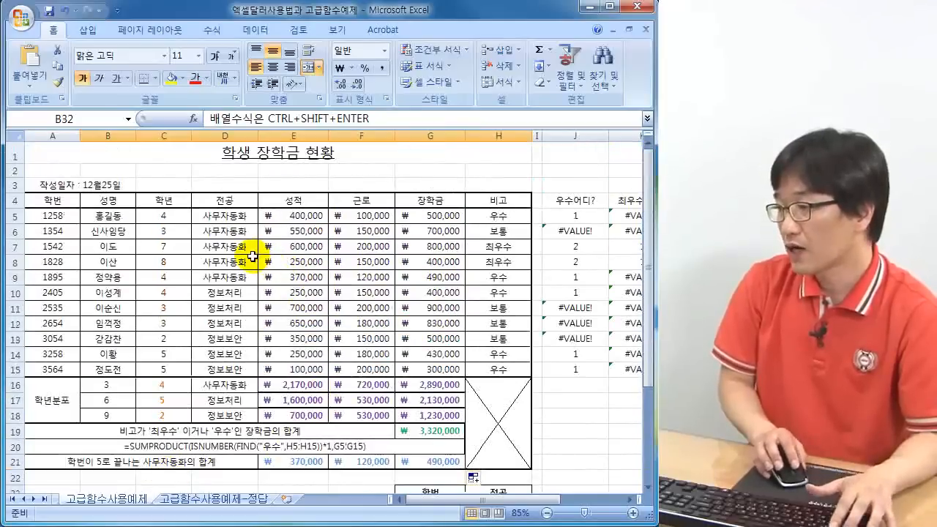
- Compare the completed sheet with the 고급함수사용예제-정답 sheet and inspect the formula in D14 there
{"action": "scroll", "coordinate": [255, 310], "scroll_direction": "down", "scroll_amount": 1}
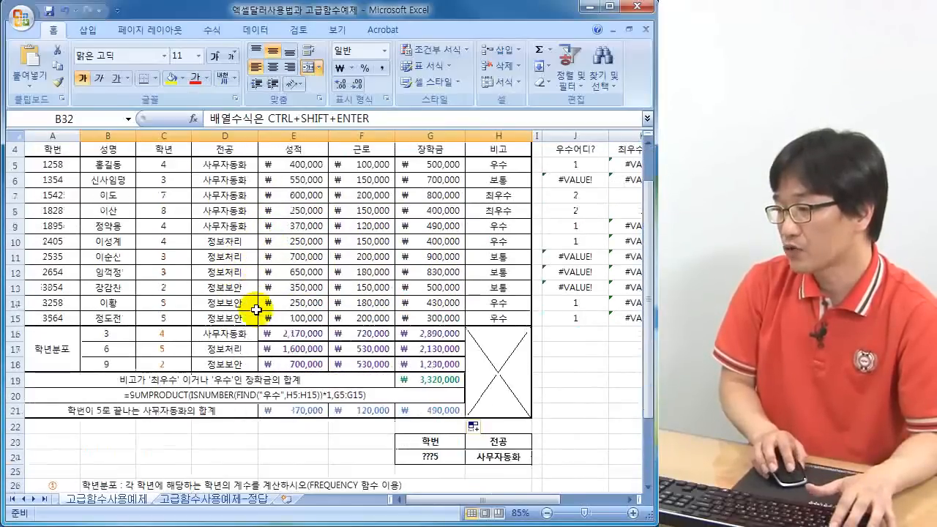
{"action": "scroll", "coordinate": [256, 311], "scroll_direction": "down", "scroll_amount": 1}
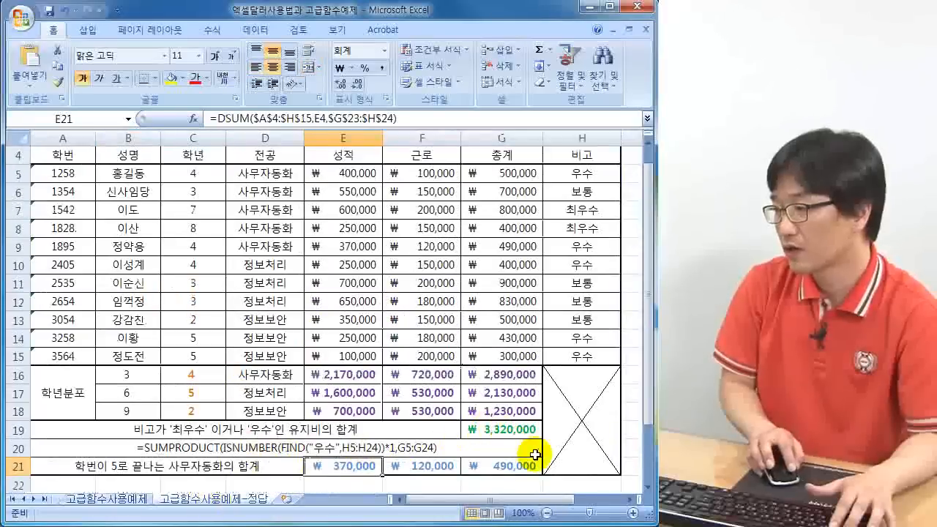
{"action": "left_click", "coordinate": [120, 501]}
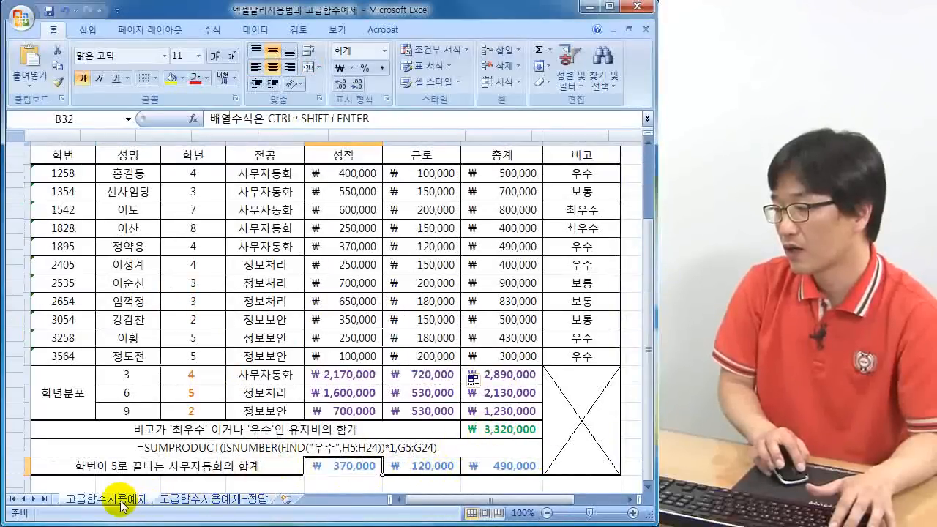
{"action": "left_click", "coordinate": [196, 501]}
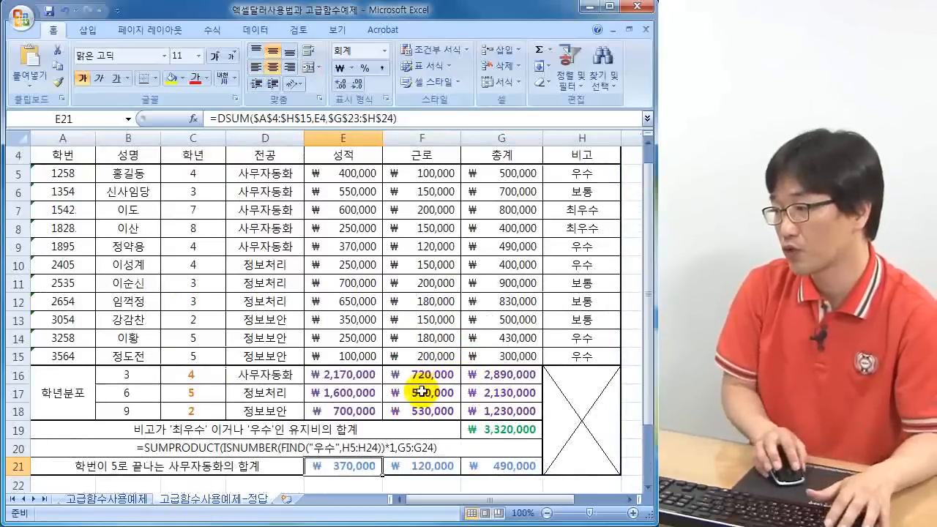
{"action": "left_click", "coordinate": [299, 341]}
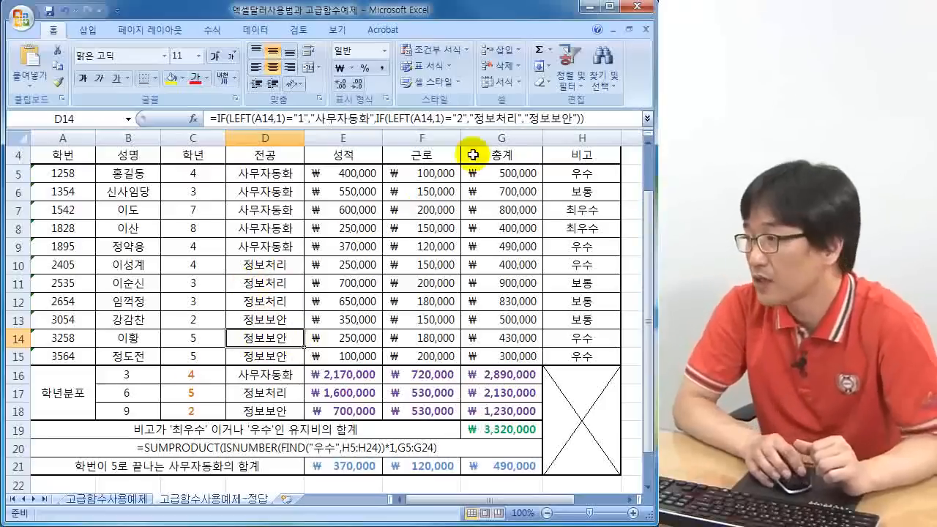
- Switch to the Access database, collapse the 폼 group of objects, and select Query1 under 쿼리
{"action": "left_click", "coordinate": [589, 9]}
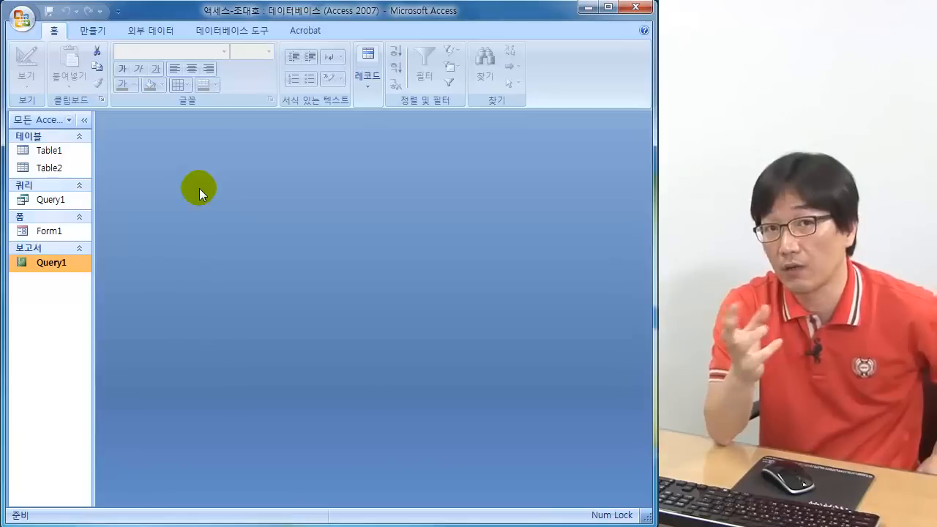
{"action": "left_click", "coordinate": [61, 216]}
{"action": "left_click", "coordinate": [53, 200]}
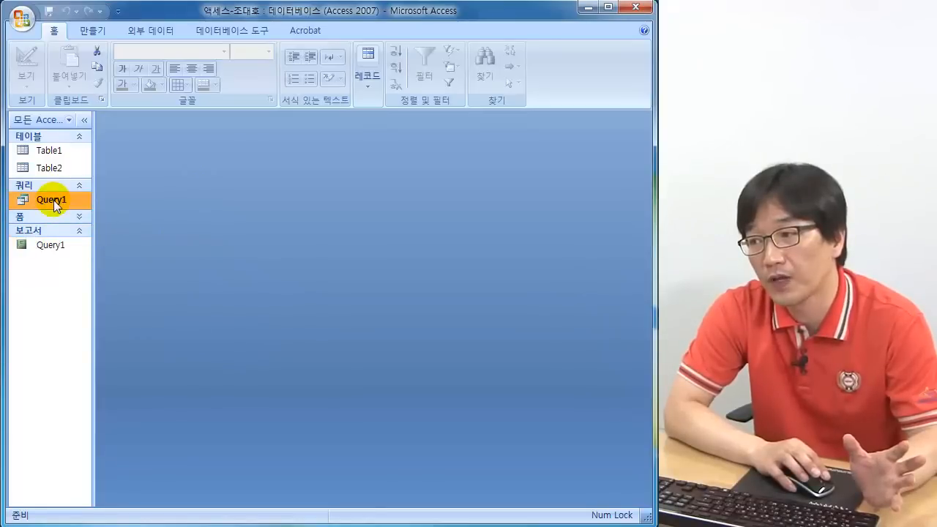
- Open Query1 in Design view and show the 포인트점수 field's expression in the Expression Builder
{"action": "left_click", "coordinate": [41, 249]}
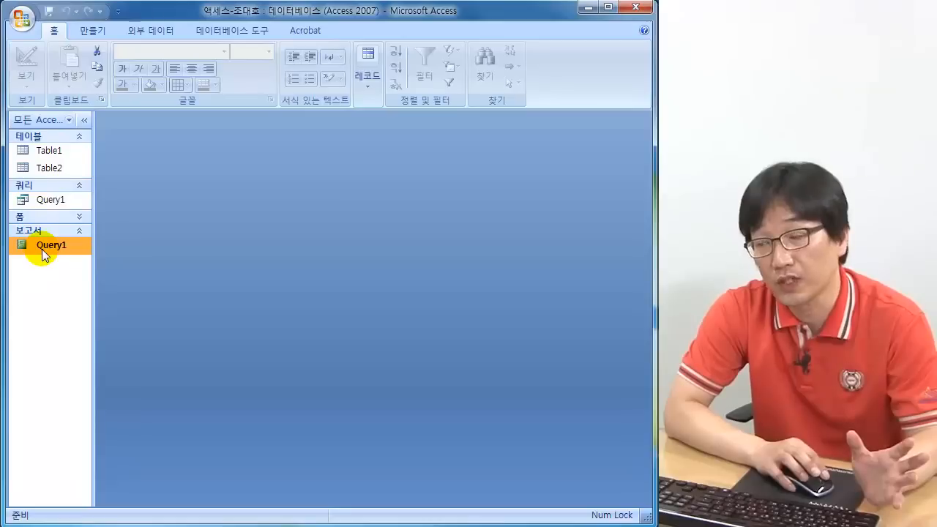
{"action": "left_click", "coordinate": [45, 202]}
{"action": "double_click", "coordinate": [46, 201]}
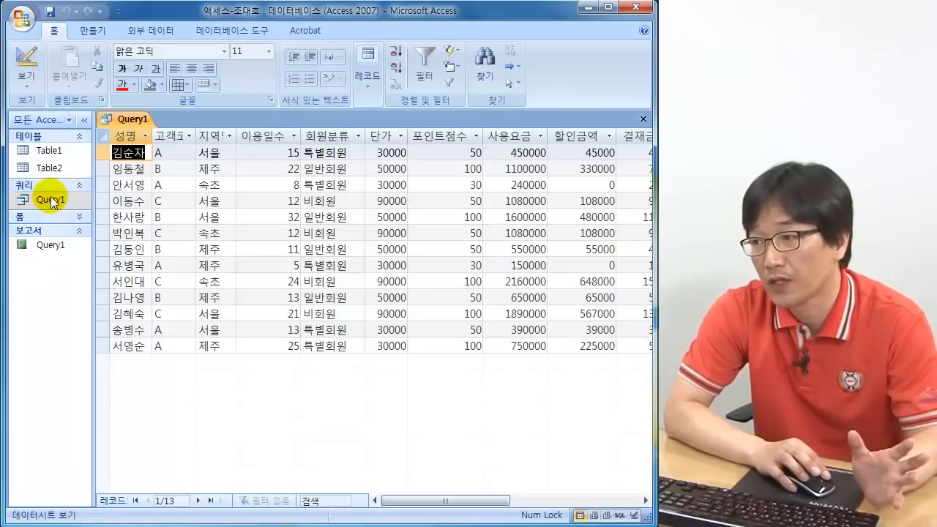
{"action": "left_click", "coordinate": [25, 59]}
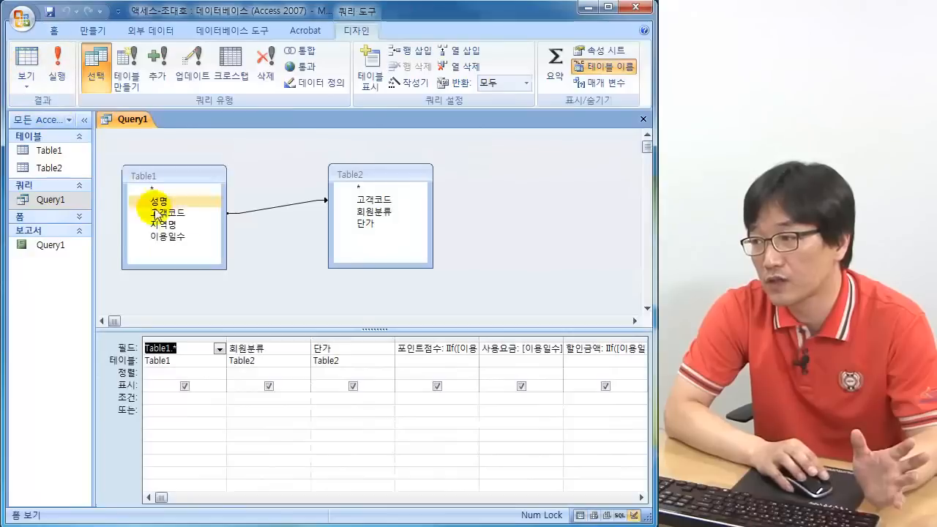
{"action": "left_click", "coordinate": [429, 350]}
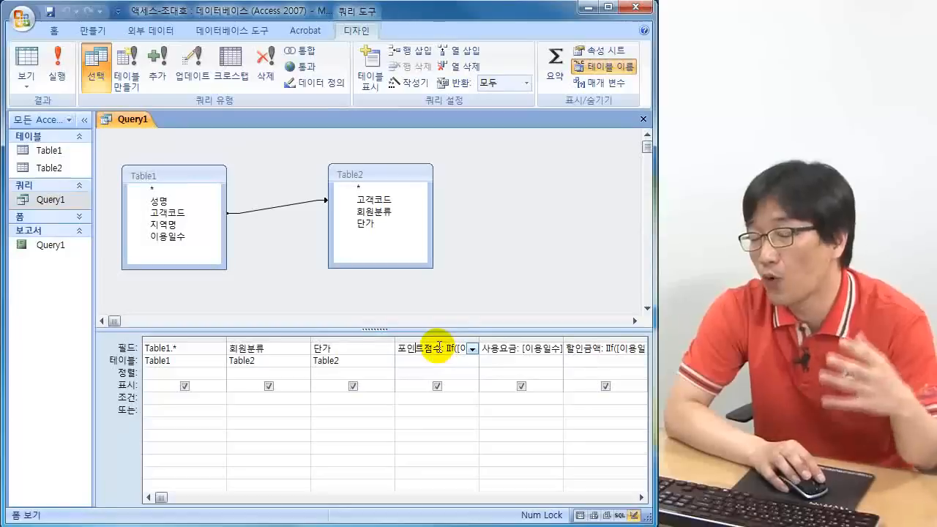
{"action": "left_click", "coordinate": [413, 90]}
- Handwrite the formula =IF(A1>=20,100,IF(A1>=10,50,10)) in red above the Expression Builder dialog
{"action": "left_click_drag", "start_coordinate": [313, 104], "coordinate": [336, 172]}
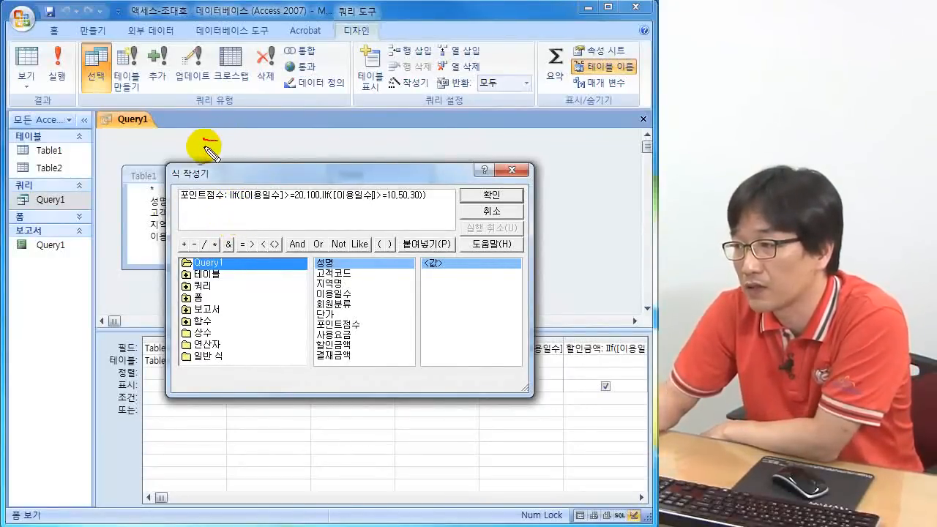
{"action": "mouse_move", "coordinate": [232, 137]}
{"action": "left_mouse_down"}
{"action": "mouse_move", "coordinate": [261, 141]}
{"action": "mouse_move", "coordinate": [282, 167]}
{"action": "left_mouse_up"}
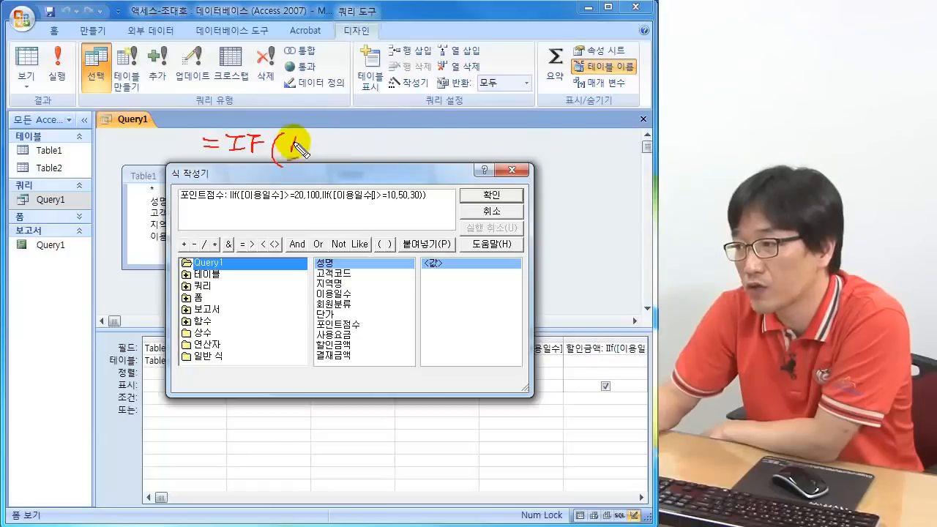
{"action": "mouse_move", "coordinate": [296, 146]}
{"action": "left_mouse_down"}
{"action": "mouse_move", "coordinate": [308, 142]}
{"action": "mouse_move", "coordinate": [313, 158]}
{"action": "mouse_move", "coordinate": [359, 151]}
{"action": "mouse_move", "coordinate": [392, 166]}
{"action": "mouse_move", "coordinate": [406, 152]}
{"action": "left_mouse_up"}
{"action": "mouse_move", "coordinate": [413, 137]}
{"action": "left_mouse_down"}
{"action": "mouse_move", "coordinate": [412, 146]}
{"action": "mouse_move", "coordinate": [415, 136]}
{"action": "mouse_move", "coordinate": [434, 143]}
{"action": "mouse_move", "coordinate": [437, 168]}
{"action": "mouse_move", "coordinate": [461, 139]}
{"action": "mouse_move", "coordinate": [454, 151]}
{"action": "mouse_move", "coordinate": [469, 151]}
{"action": "left_mouse_up"}
{"action": "mouse_move", "coordinate": [469, 137]}
{"action": "left_mouse_down"}
{"action": "mouse_move", "coordinate": [484, 135]}
{"action": "mouse_move", "coordinate": [489, 168]}
{"action": "mouse_move", "coordinate": [492, 152]}
{"action": "mouse_move", "coordinate": [506, 155]}
{"action": "left_mouse_up"}
{"action": "left_click_drag", "start_coordinate": [495, 148], "coordinate": [542, 150]}
{"action": "left_click_drag", "start_coordinate": [549, 139], "coordinate": [560, 176]}
{"action": "mouse_move", "coordinate": [582, 139]}
{"action": "left_mouse_down"}
{"action": "mouse_move", "coordinate": [606, 152]}
{"action": "mouse_move", "coordinate": [608, 171]}
{"action": "left_mouse_up"}
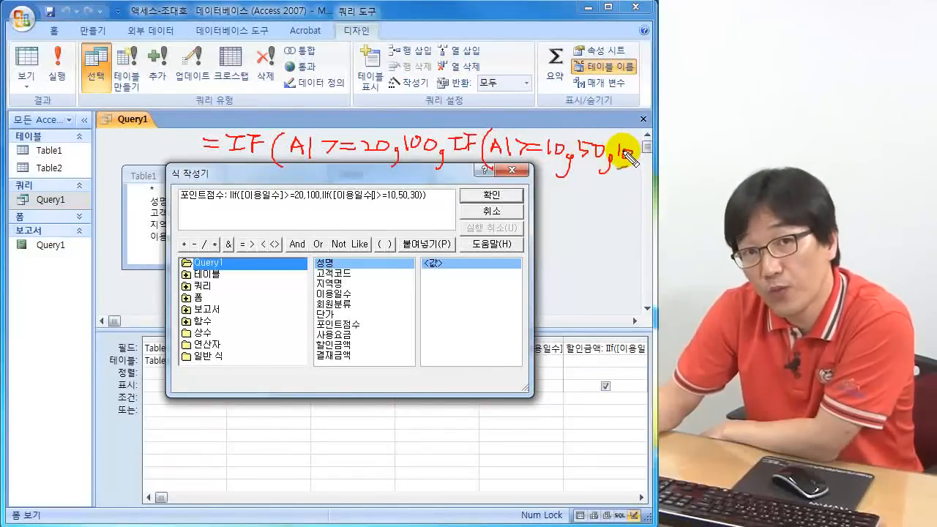
{"action": "left_click_drag", "start_coordinate": [631, 141], "coordinate": [639, 173]}
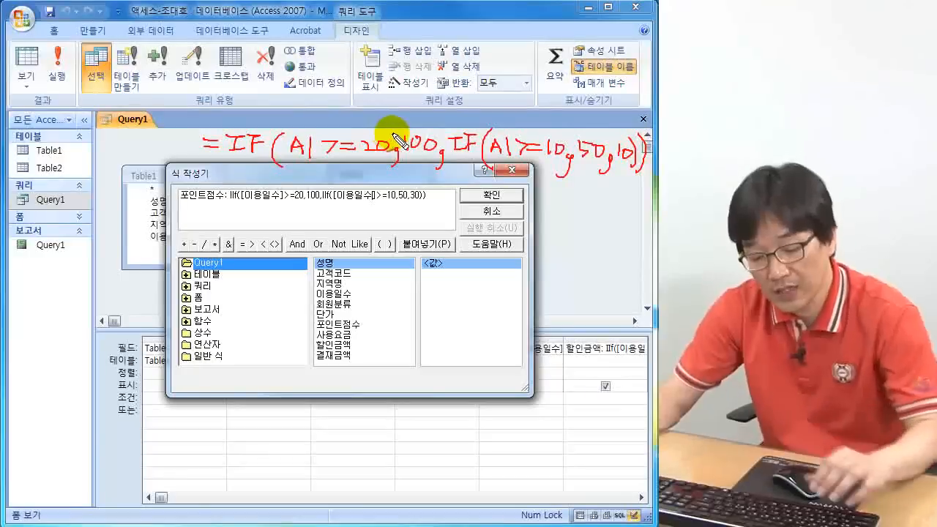
- Annotate the red formula in blue: label the condition and true value, underline the nested IF, and draw arrows from its condition to 50 and 10
{"action": "left_click_drag", "start_coordinate": [288, 156], "coordinate": [370, 161]}
{"action": "left_click_drag", "start_coordinate": [309, 119], "coordinate": [361, 127]}
{"action": "mouse_move", "coordinate": [407, 106]}
{"action": "left_mouse_down"}
{"action": "mouse_move", "coordinate": [428, 127]}
{"action": "mouse_move", "coordinate": [628, 129]}
{"action": "left_mouse_up"}
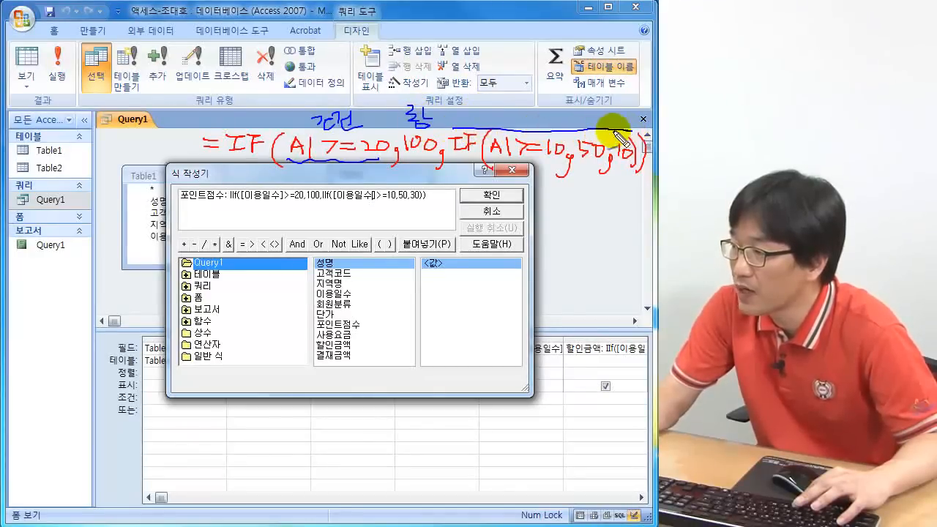
{"action": "left_click_drag", "start_coordinate": [450, 158], "coordinate": [595, 160]}
{"action": "mouse_move", "coordinate": [545, 134]}
{"action": "left_mouse_down"}
{"action": "mouse_move", "coordinate": [503, 147]}
{"action": "mouse_move", "coordinate": [549, 153]}
{"action": "mouse_move", "coordinate": [582, 138]}
{"action": "left_mouse_up"}
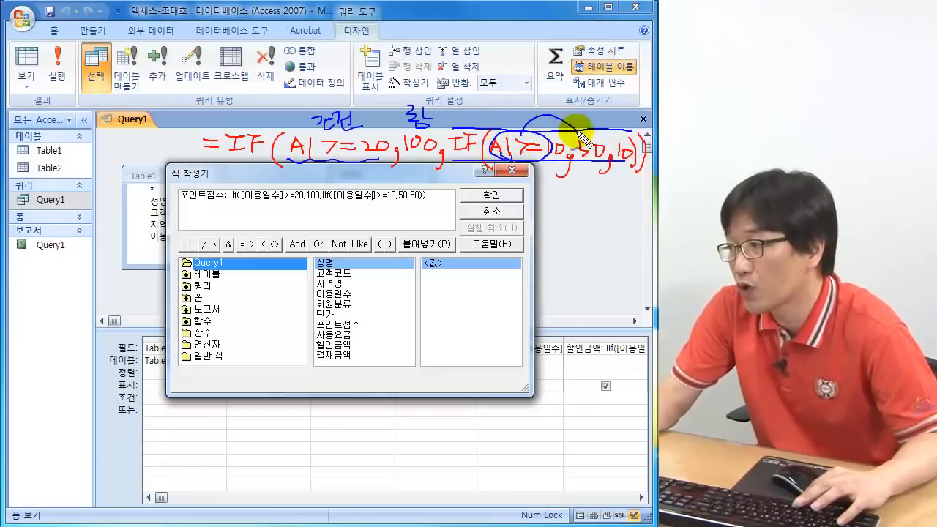
{"action": "mouse_move", "coordinate": [510, 133]}
{"action": "left_mouse_down"}
{"action": "mouse_move", "coordinate": [607, 125]}
{"action": "mouse_move", "coordinate": [606, 136]}
{"action": "left_mouse_up"}
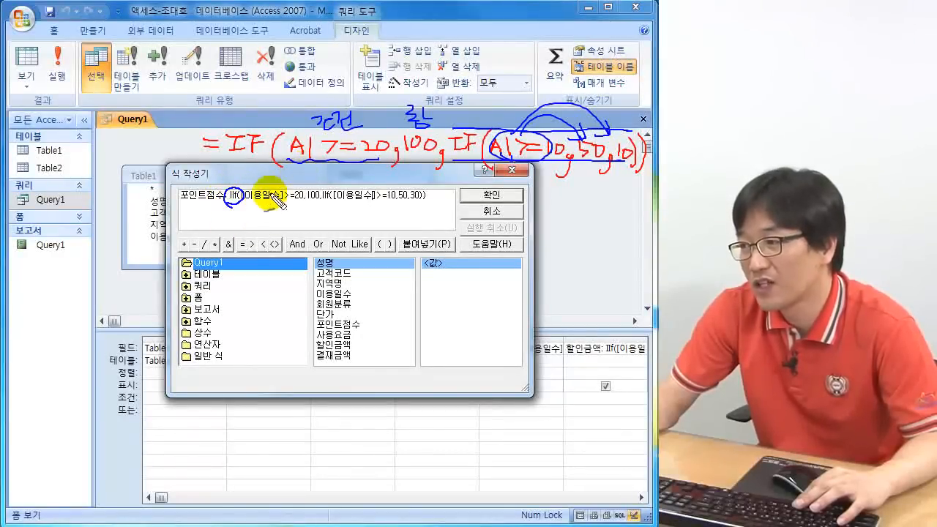
- Mark [이용일수] and A1 as counterparts, and handwrite IIF(이용일수>=20,100,IIF(이용일수>=10,50,30)) in blue over the dialog
{"action": "left_click_drag", "start_coordinate": [247, 198], "coordinate": [283, 196]}
{"action": "mouse_move", "coordinate": [288, 159]}
{"action": "left_mouse_down"}
{"action": "mouse_move", "coordinate": [321, 165]}
{"action": "mouse_move", "coordinate": [277, 136]}
{"action": "mouse_move", "coordinate": [288, 165]}
{"action": "left_mouse_up"}
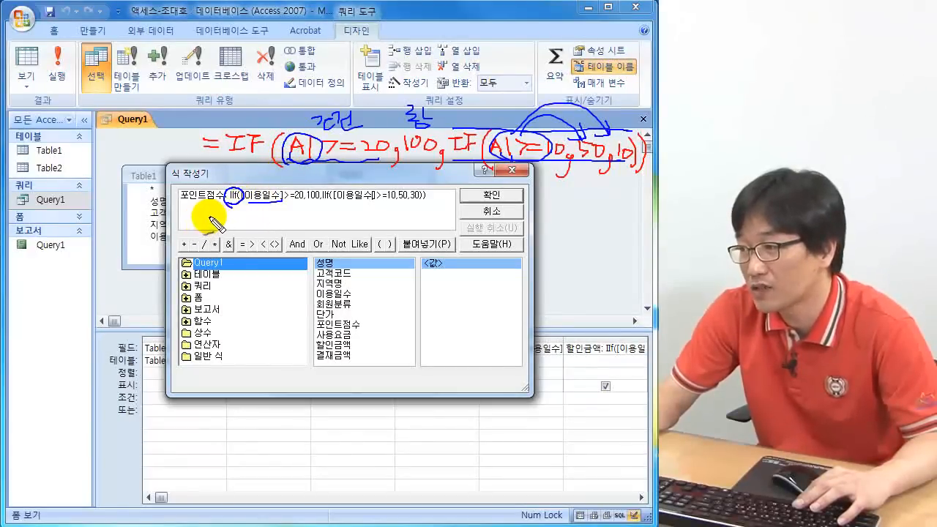
{"action": "mouse_move", "coordinate": [199, 218]}
{"action": "left_mouse_down"}
{"action": "mouse_move", "coordinate": [199, 225]}
{"action": "mouse_move", "coordinate": [245, 207]}
{"action": "mouse_move", "coordinate": [236, 207]}
{"action": "mouse_move", "coordinate": [272, 223]}
{"action": "mouse_move", "coordinate": [289, 211]}
{"action": "mouse_move", "coordinate": [296, 232]}
{"action": "mouse_move", "coordinate": [299, 215]}
{"action": "mouse_move", "coordinate": [324, 211]}
{"action": "mouse_move", "coordinate": [335, 243]}
{"action": "mouse_move", "coordinate": [351, 220]}
{"action": "mouse_move", "coordinate": [386, 224]}
{"action": "mouse_move", "coordinate": [412, 212]}
{"action": "mouse_move", "coordinate": [408, 265]}
{"action": "left_mouse_up"}
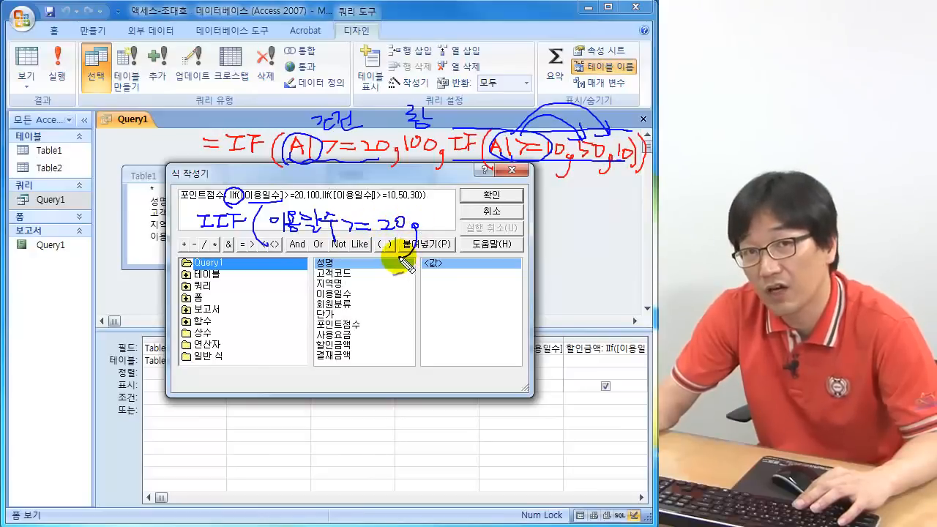
{"action": "left_click_drag", "start_coordinate": [424, 212], "coordinate": [441, 212]}
{"action": "mouse_move", "coordinate": [433, 212]}
{"action": "left_mouse_down"}
{"action": "mouse_move", "coordinate": [432, 223]}
{"action": "mouse_move", "coordinate": [443, 226]}
{"action": "mouse_move", "coordinate": [461, 214]}
{"action": "mouse_move", "coordinate": [487, 241]}
{"action": "left_mouse_up"}
{"action": "mouse_move", "coordinate": [421, 269]}
{"action": "left_mouse_down"}
{"action": "mouse_move", "coordinate": [426, 237]}
{"action": "mouse_move", "coordinate": [469, 264]}
{"action": "mouse_move", "coordinate": [431, 287]}
{"action": "mouse_move", "coordinate": [441, 273]}
{"action": "left_mouse_up"}
{"action": "mouse_move", "coordinate": [454, 272]}
{"action": "left_mouse_down"}
{"action": "mouse_move", "coordinate": [449, 285]}
{"action": "mouse_move", "coordinate": [455, 272]}
{"action": "left_mouse_up"}
{"action": "mouse_move", "coordinate": [464, 281]}
{"action": "left_mouse_down"}
{"action": "mouse_move", "coordinate": [473, 284]}
{"action": "mouse_move", "coordinate": [455, 306]}
{"action": "left_mouse_up"}
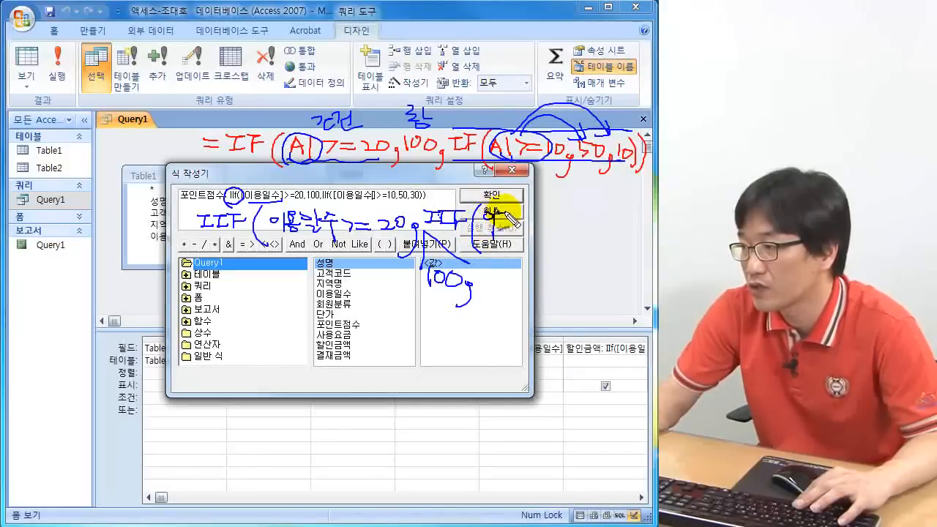
{"action": "mouse_move", "coordinate": [507, 227]}
{"action": "left_mouse_down"}
{"action": "mouse_move", "coordinate": [523, 206]}
{"action": "mouse_move", "coordinate": [542, 245]}
{"action": "mouse_move", "coordinate": [583, 220]}
{"action": "mouse_move", "coordinate": [580, 242]}
{"action": "mouse_move", "coordinate": [581, 226]}
{"action": "mouse_move", "coordinate": [619, 234]}
{"action": "mouse_move", "coordinate": [619, 255]}
{"action": "mouse_move", "coordinate": [599, 276]}
{"action": "left_mouse_up"}
{"action": "mouse_move", "coordinate": [623, 240]}
{"action": "left_mouse_down"}
{"action": "mouse_move", "coordinate": [646, 266]}
{"action": "mouse_move", "coordinate": [634, 282]}
{"action": "left_mouse_up"}
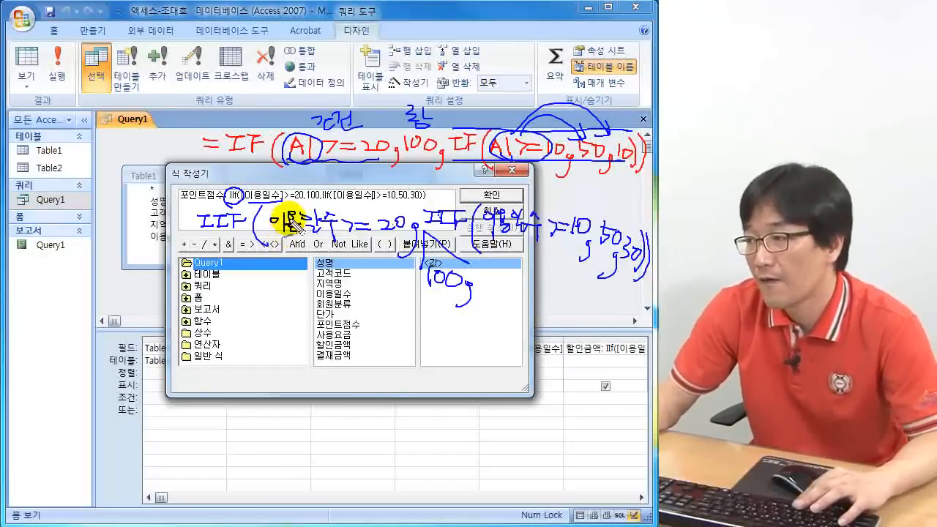
- Underline the handwritten 이용일수, circle IF and IIF, clear all annotations, and close the Expression Builder without changes
{"action": "left_click_drag", "start_coordinate": [271, 236], "coordinate": [345, 244]}
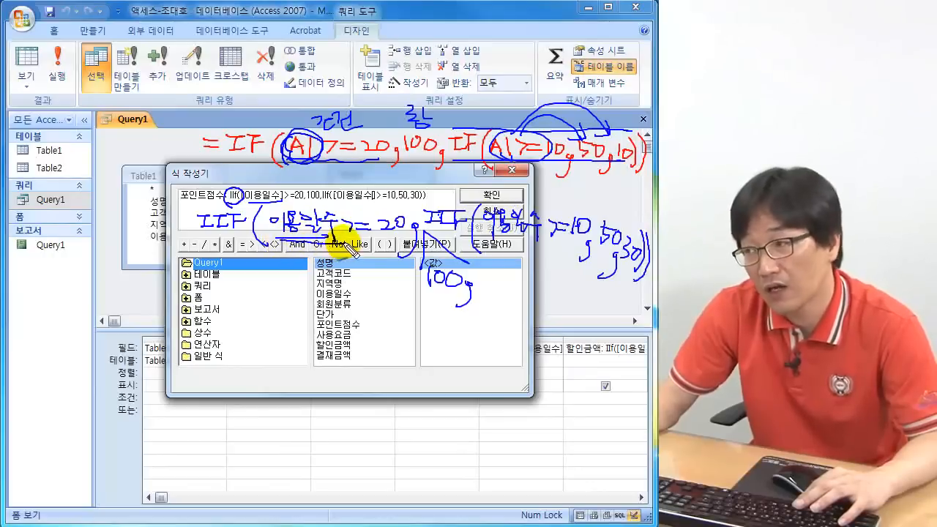
{"action": "mouse_move", "coordinate": [251, 248]}
{"action": "left_mouse_down"}
{"action": "mouse_move", "coordinate": [185, 205]}
{"action": "mouse_move", "coordinate": [196, 248]}
{"action": "left_mouse_up"}
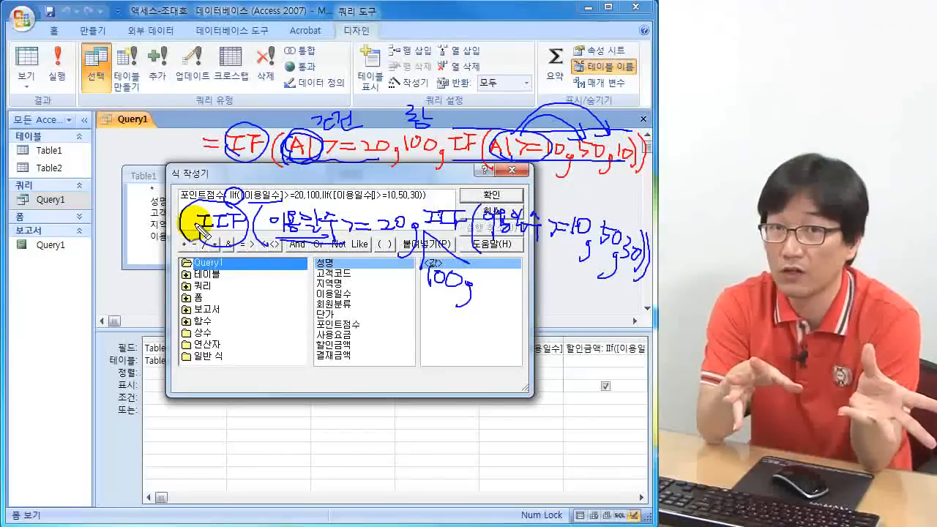
{"action": "key", "text": "Escape"}
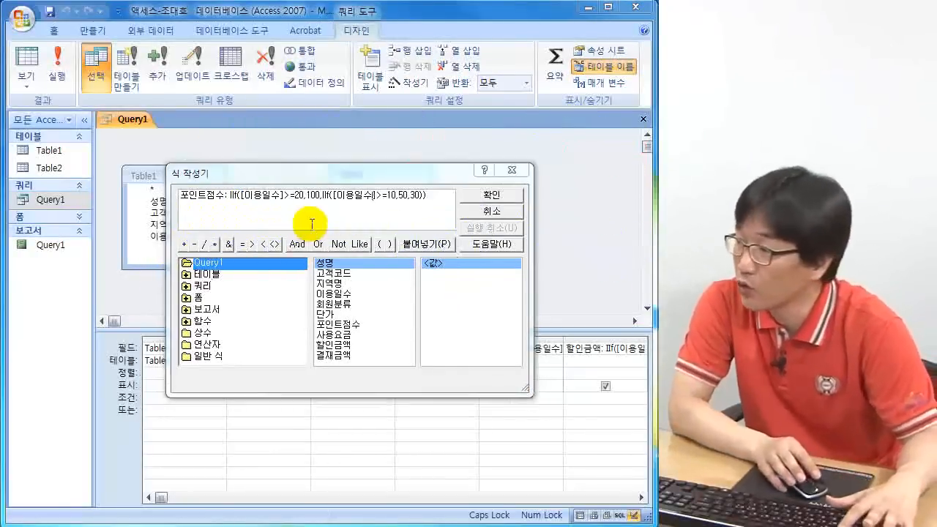
{"action": "left_click", "coordinate": [504, 211]}
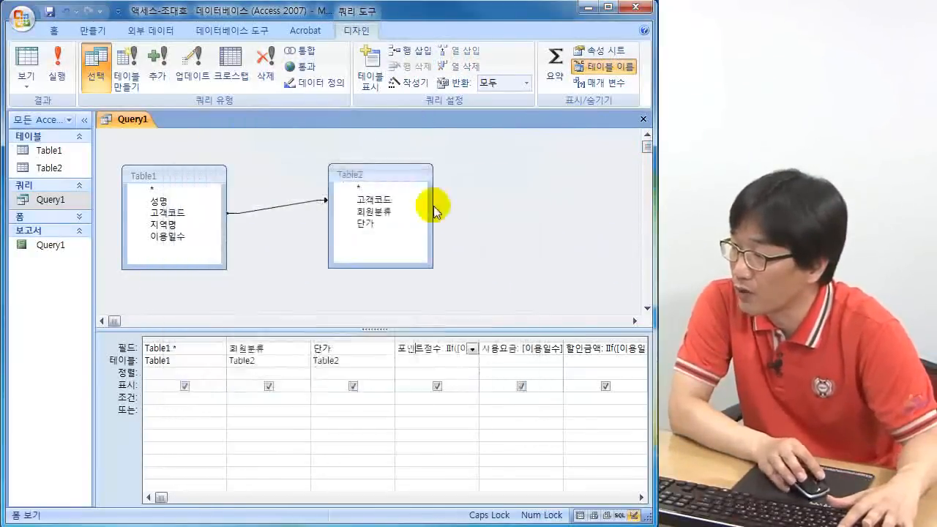
- Open the Query1 report and switch it to Design view
{"action": "left_click", "coordinate": [59, 246]}
{"action": "double_click", "coordinate": [59, 246]}
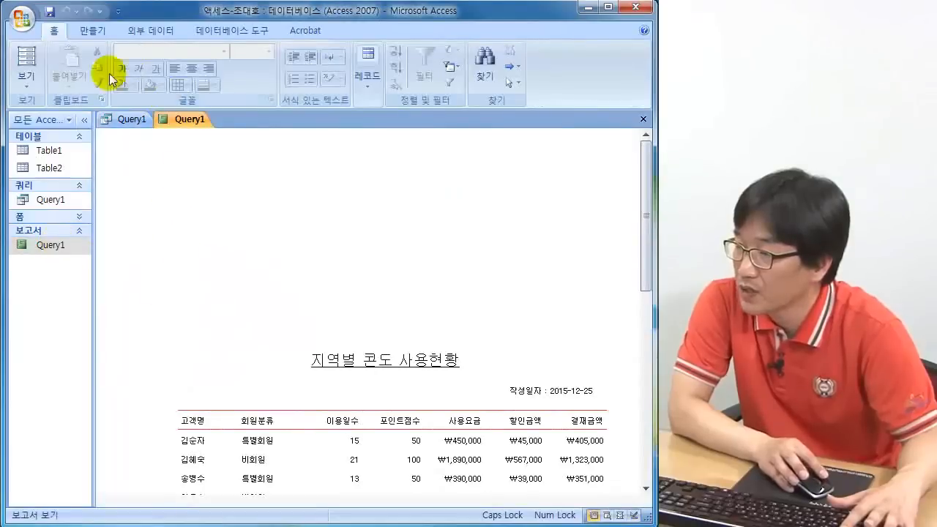
{"action": "left_click", "coordinate": [26, 81]}
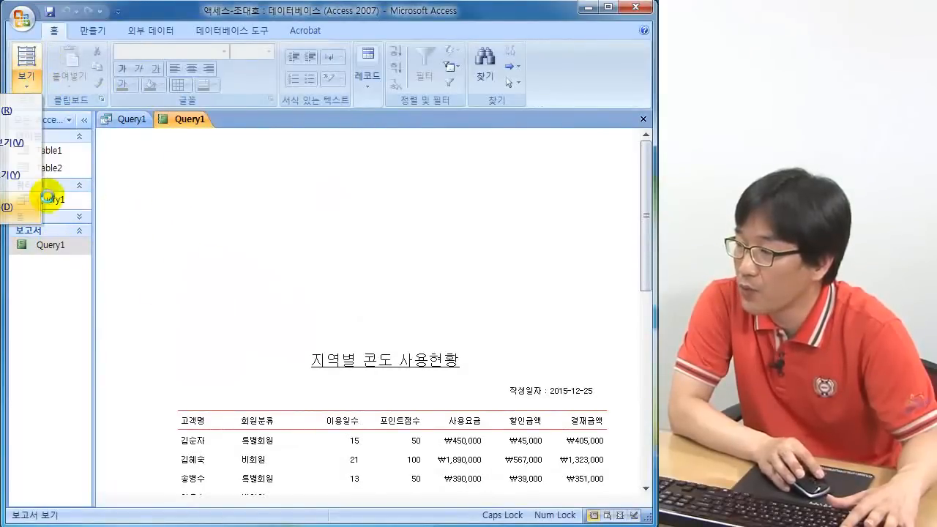
{"action": "left_click", "coordinate": [10, 206]}
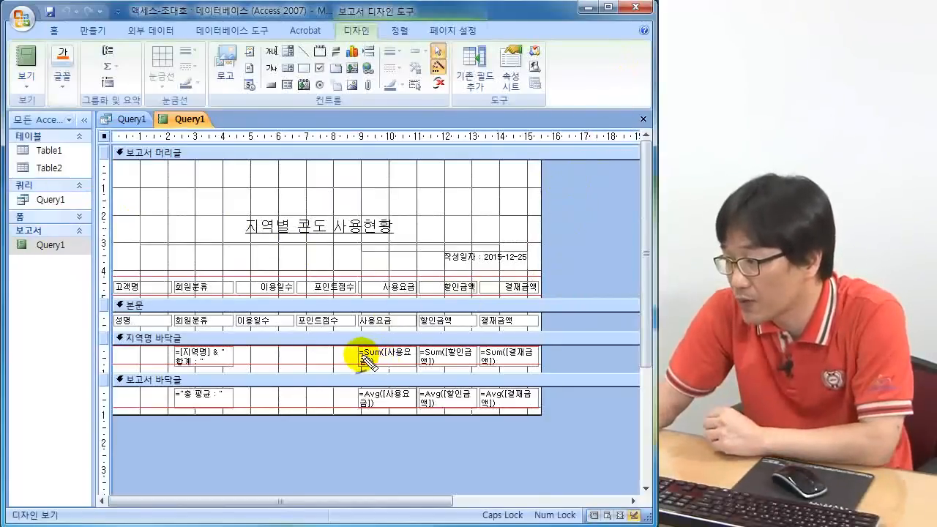
- Circle the three Sum functions in the 지역명 바닥글 section and the three Avg functions in the 보고서 바닥글 section
{"action": "mouse_move", "coordinate": [362, 357]}
{"action": "left_mouse_down"}
{"action": "mouse_move", "coordinate": [366, 345]}
{"action": "mouse_move", "coordinate": [363, 360]}
{"action": "left_mouse_up"}
{"action": "mouse_move", "coordinate": [422, 358]}
{"action": "left_mouse_down"}
{"action": "mouse_move", "coordinate": [432, 345]}
{"action": "mouse_move", "coordinate": [424, 358]}
{"action": "left_mouse_up"}
{"action": "left_click_drag", "start_coordinate": [486, 356], "coordinate": [481, 357]}
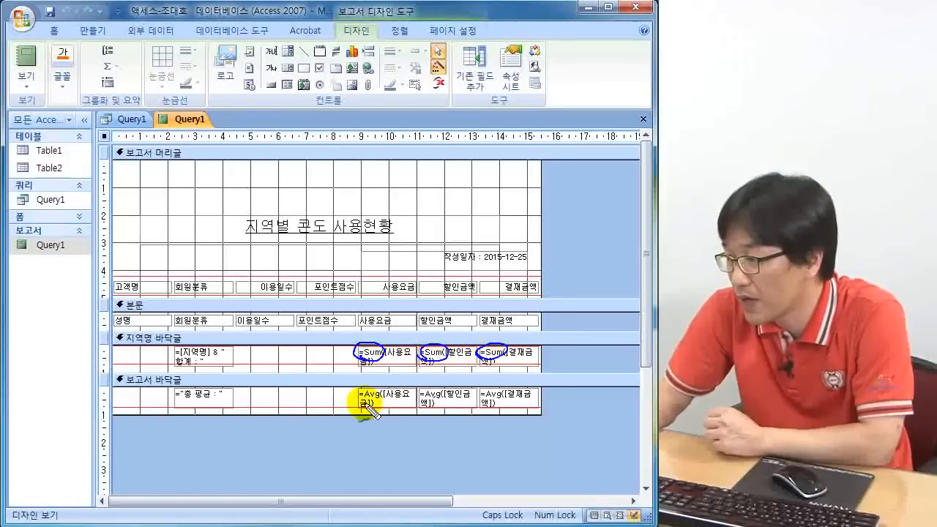
{"action": "mouse_move", "coordinate": [357, 400]}
{"action": "left_mouse_down"}
{"action": "mouse_move", "coordinate": [372, 383]}
{"action": "mouse_move", "coordinate": [363, 399]}
{"action": "left_mouse_up"}
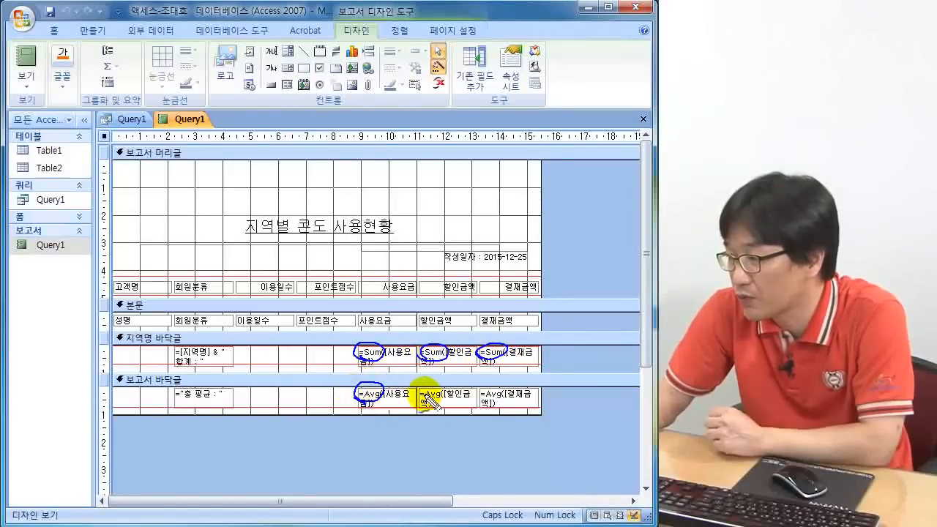
{"action": "mouse_move", "coordinate": [429, 395]}
{"action": "left_mouse_down"}
{"action": "mouse_move", "coordinate": [488, 388]}
{"action": "mouse_move", "coordinate": [486, 398]}
{"action": "left_mouse_up"}
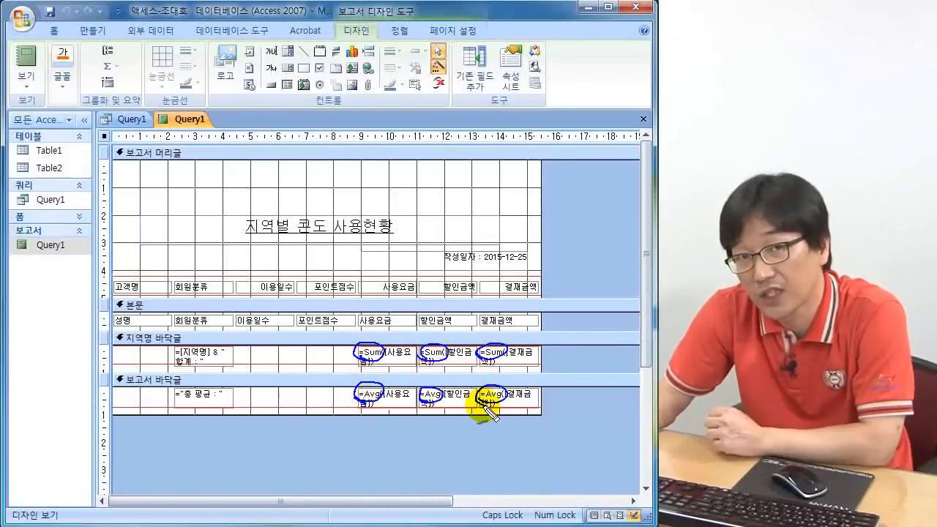
- Underline the 사용요금 Sum and Avg expressions, draw arrows pointing to both, and clear all annotations
{"action": "mouse_move", "coordinate": [386, 356]}
{"action": "left_mouse_down"}
{"action": "mouse_move", "coordinate": [414, 359]}
{"action": "mouse_move", "coordinate": [382, 367]}
{"action": "left_mouse_up"}
{"action": "mouse_move", "coordinate": [363, 347]}
{"action": "left_mouse_down"}
{"action": "mouse_move", "coordinate": [388, 351]}
{"action": "mouse_move", "coordinate": [360, 353]}
{"action": "left_mouse_up"}
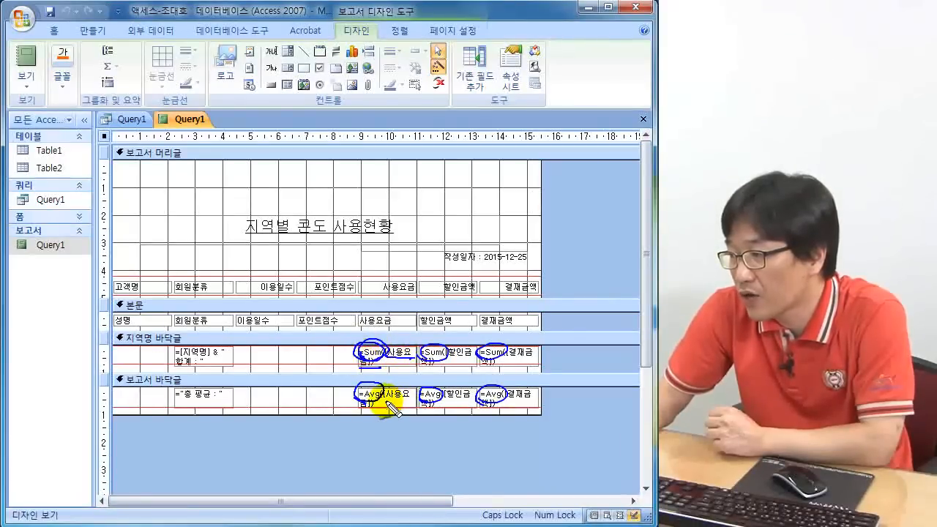
{"action": "mouse_move", "coordinate": [354, 408]}
{"action": "left_mouse_down"}
{"action": "mouse_move", "coordinate": [379, 408]}
{"action": "mouse_move", "coordinate": [363, 382]}
{"action": "mouse_move", "coordinate": [358, 400]}
{"action": "left_mouse_up"}
{"action": "mouse_move", "coordinate": [333, 356]}
{"action": "left_mouse_down"}
{"action": "mouse_move", "coordinate": [343, 386]}
{"action": "mouse_move", "coordinate": [344, 356]}
{"action": "mouse_move", "coordinate": [340, 403]}
{"action": "left_mouse_up"}
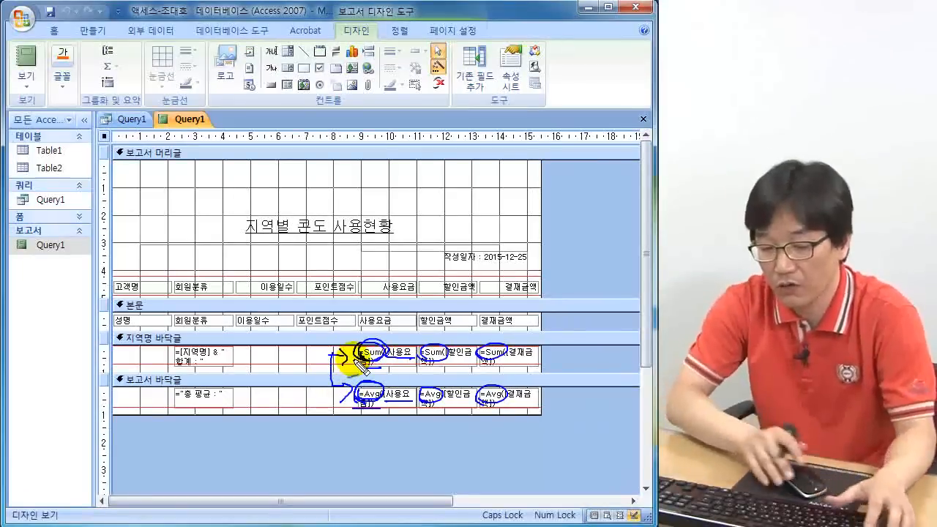
{"action": "key", "text": "Escape"}
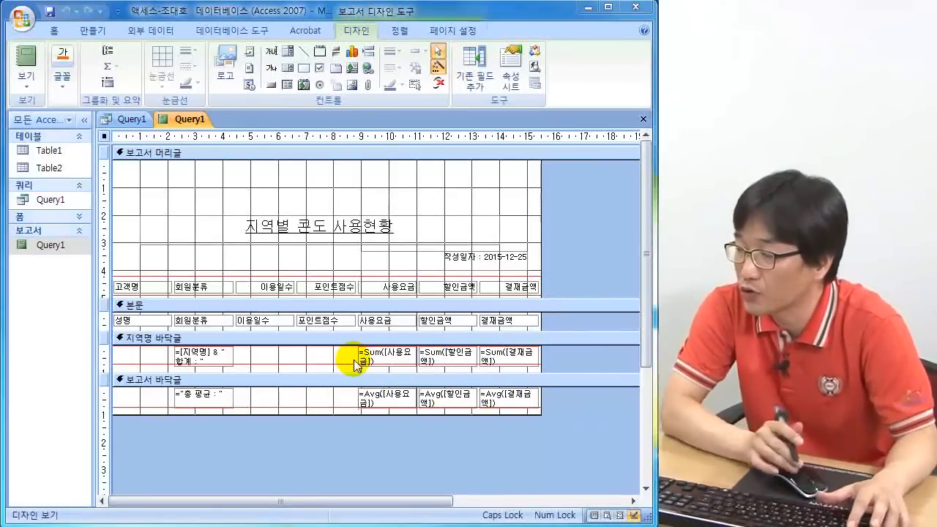
- Switch the report to Report view and examine the regional total rows and the 총 평균 row
{"action": "left_click", "coordinate": [27, 58]}
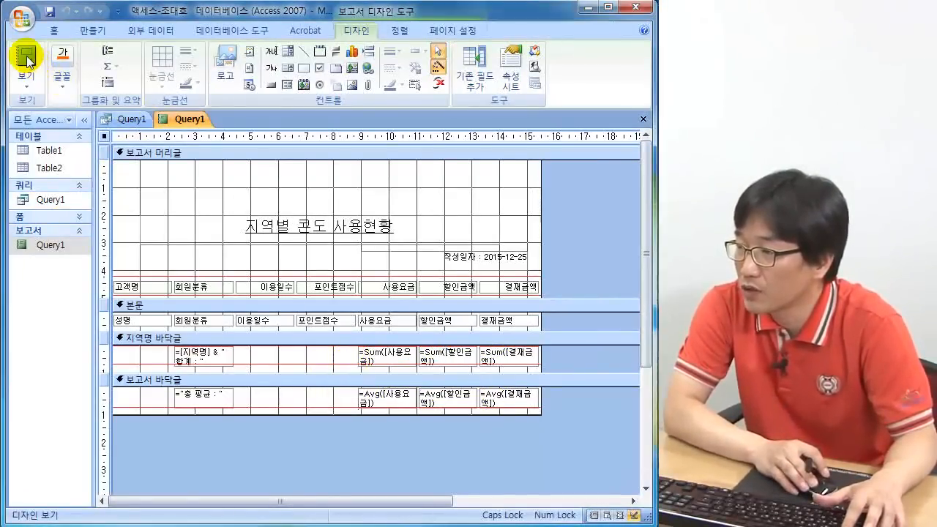
{"action": "scroll", "coordinate": [376, 334], "scroll_direction": "down", "scroll_amount": 5}
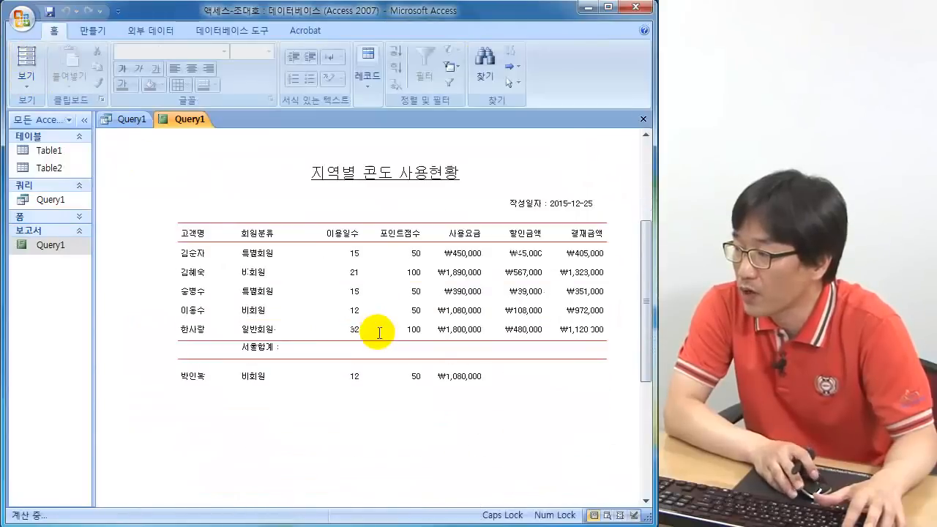
{"action": "scroll", "coordinate": [377, 336], "scroll_direction": "down", "scroll_amount": 3}
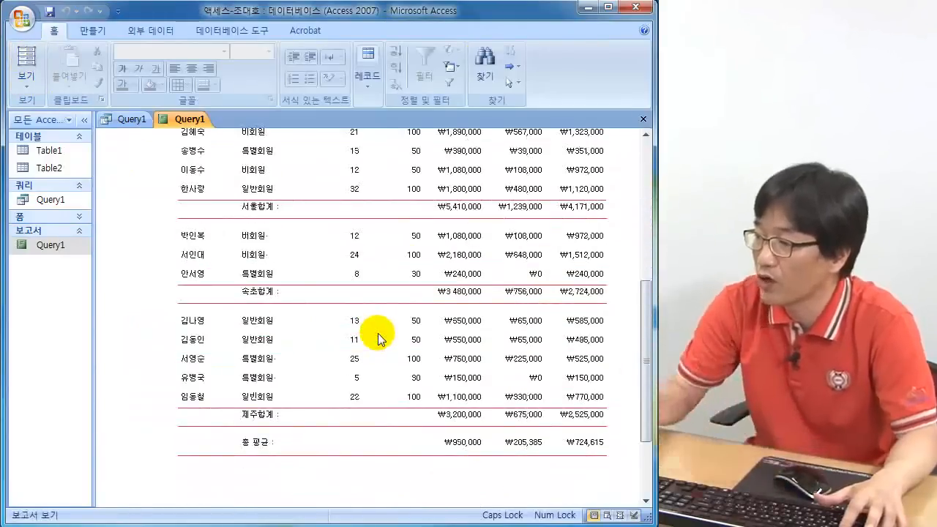
- Circle the 사용요금 values for 제주합계 and 총 평균, draw arrows from their source rows, and handwrite a label beside each
{"action": "mouse_move", "coordinate": [434, 419]}
{"action": "left_mouse_down"}
{"action": "mouse_move", "coordinate": [481, 427]}
{"action": "mouse_move", "coordinate": [440, 409]}
{"action": "mouse_move", "coordinate": [443, 423]}
{"action": "left_mouse_up"}
{"action": "mouse_move", "coordinate": [476, 315]}
{"action": "left_mouse_down"}
{"action": "mouse_move", "coordinate": [492, 407]}
{"action": "mouse_move", "coordinate": [445, 440]}
{"action": "left_mouse_up"}
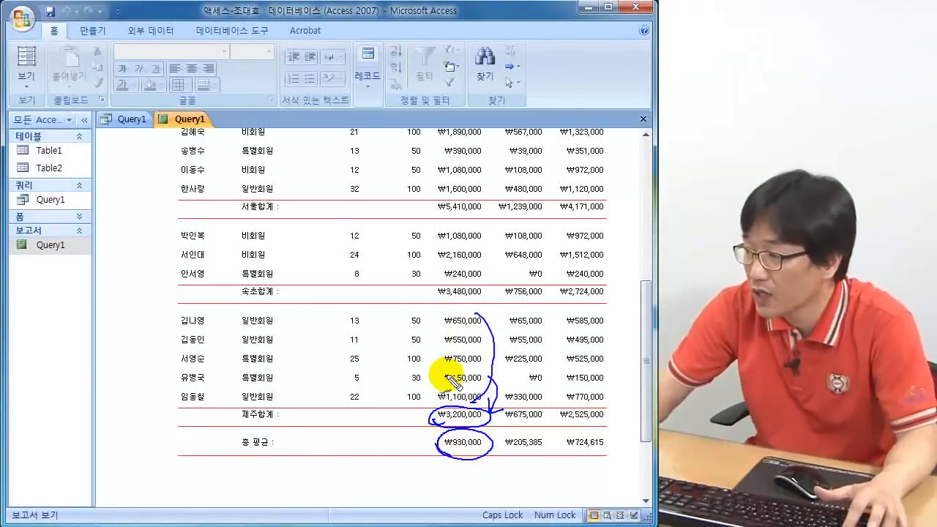
{"action": "mouse_move", "coordinate": [448, 388]}
{"action": "left_mouse_down"}
{"action": "mouse_move", "coordinate": [378, 249]}
{"action": "mouse_move", "coordinate": [443, 130]}
{"action": "left_mouse_up"}
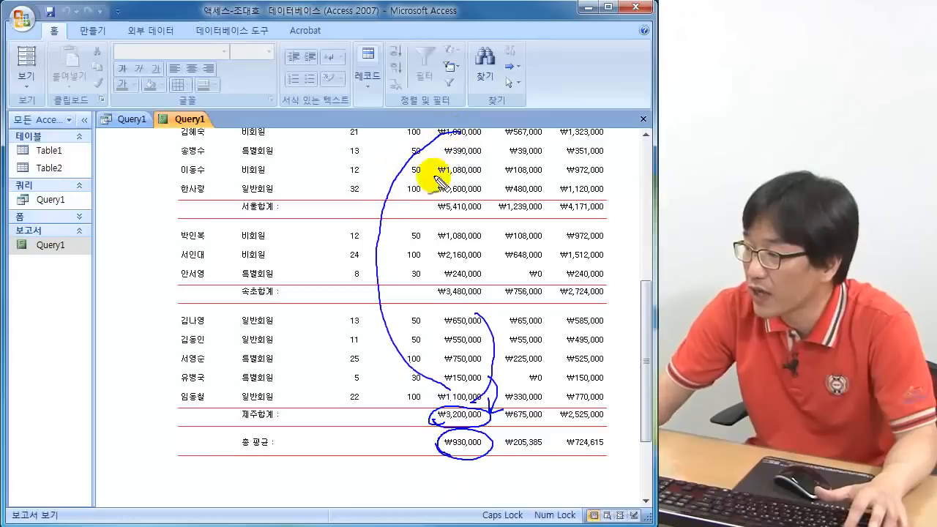
{"action": "left_click_drag", "start_coordinate": [416, 364], "coordinate": [424, 442]}
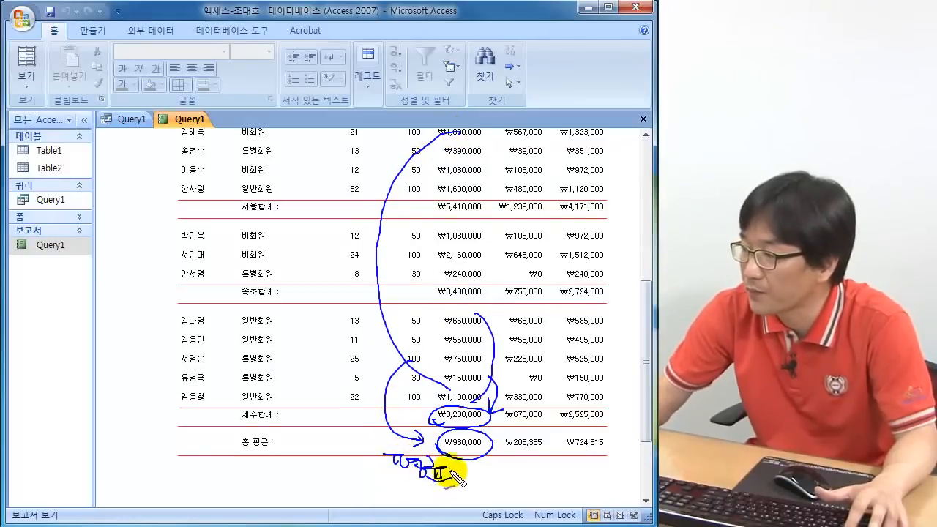
{"action": "mouse_move", "coordinate": [529, 395]}
{"action": "left_mouse_down"}
{"action": "mouse_move", "coordinate": [540, 376]}
{"action": "mouse_move", "coordinate": [561, 388]}
{"action": "left_mouse_up"}
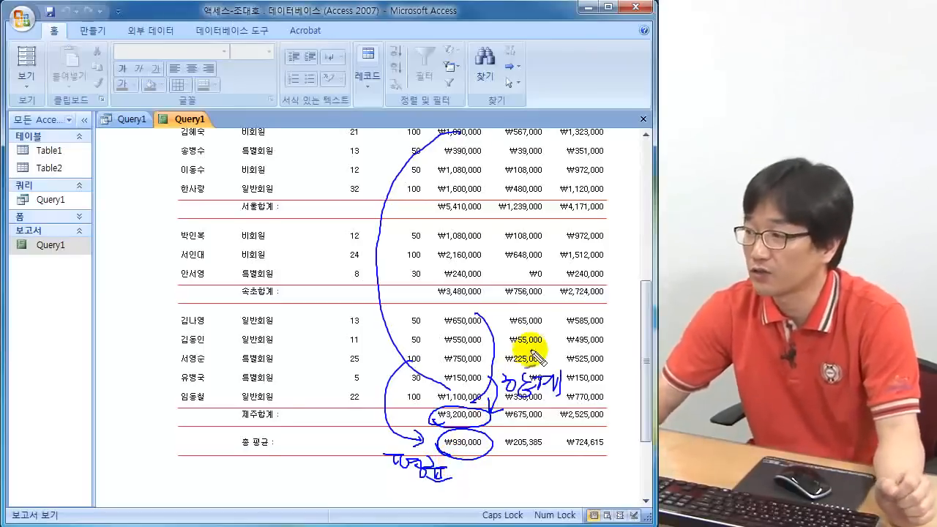
- Handwrite "SUM" above the 제주합계 label and "Avg" beside the 총 평균 label, and clear all annotations
{"action": "left_click_drag", "start_coordinate": [542, 344], "coordinate": [523, 352]}
{"action": "mouse_move", "coordinate": [546, 339]}
{"action": "left_mouse_down"}
{"action": "mouse_move", "coordinate": [568, 338]}
{"action": "mouse_move", "coordinate": [561, 358]}
{"action": "left_mouse_up"}
{"action": "mouse_move", "coordinate": [567, 356]}
{"action": "left_mouse_down"}
{"action": "mouse_move", "coordinate": [583, 339]}
{"action": "mouse_move", "coordinate": [583, 368]}
{"action": "left_mouse_up"}
{"action": "mouse_move", "coordinate": [309, 448]}
{"action": "left_mouse_down"}
{"action": "mouse_move", "coordinate": [302, 470]}
{"action": "mouse_move", "coordinate": [335, 452]}
{"action": "mouse_move", "coordinate": [341, 486]}
{"action": "mouse_move", "coordinate": [364, 489]}
{"action": "mouse_move", "coordinate": [386, 465]}
{"action": "left_mouse_up"}
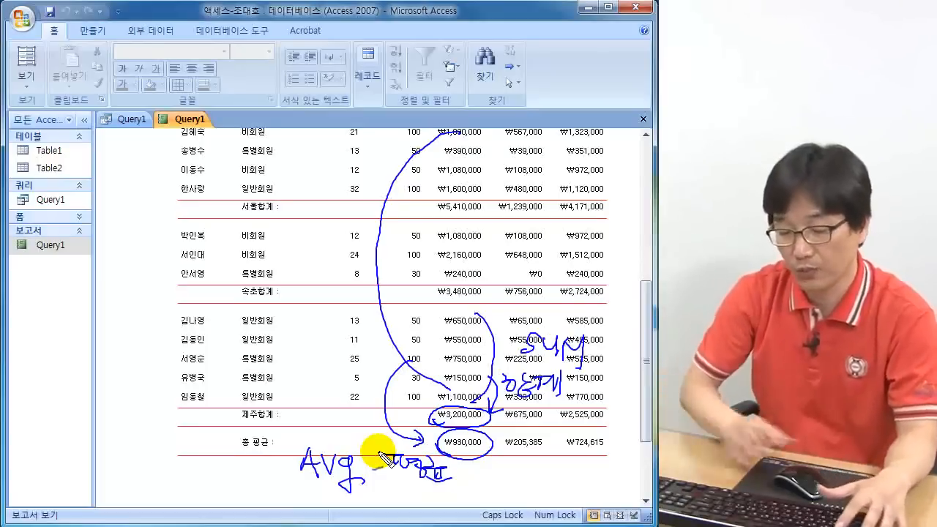
{"action": "key", "text": "Escape"}
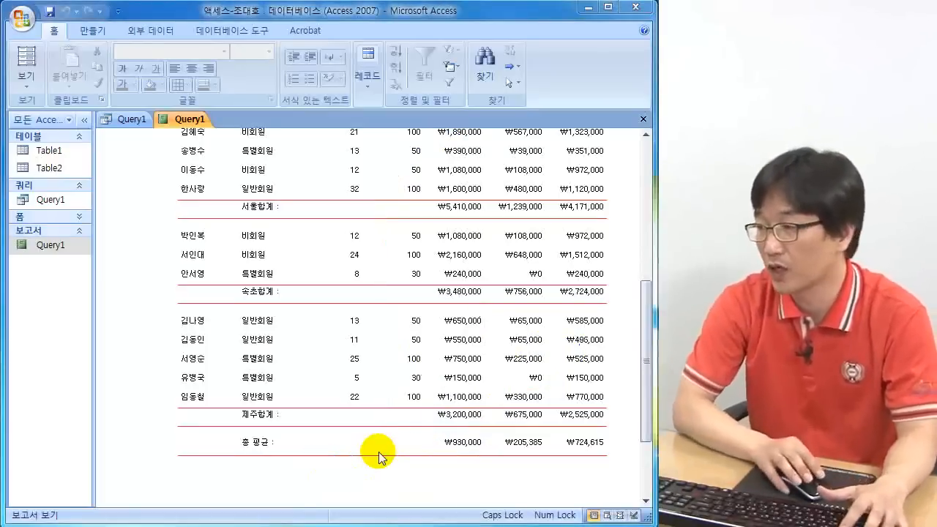
- Open the report in Design view and change the 사용요금 function in the 보고서 바닥글 section from Avg to Count
{"action": "left_click", "coordinate": [22, 85]}
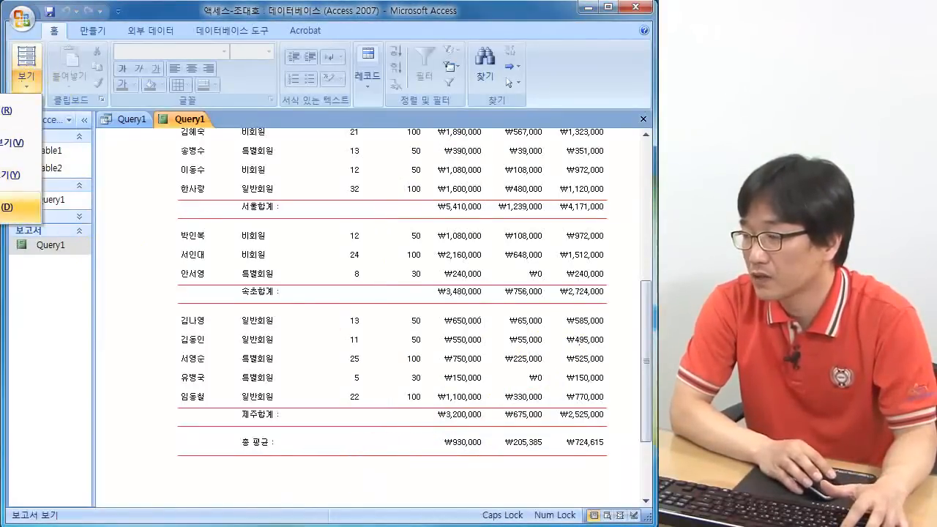
{"action": "left_click", "coordinate": [18, 208]}
{"action": "left_click", "coordinate": [364, 402]}
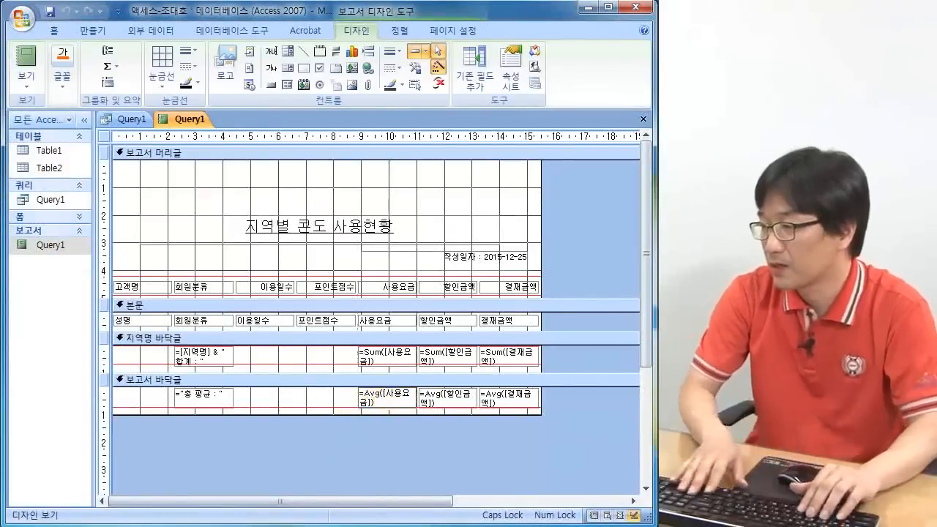
{"action": "key", "text": "BackSpace"}
{"action": "key", "text": "BackSpace"}
{"action": "key", "text": "BackSpace"}
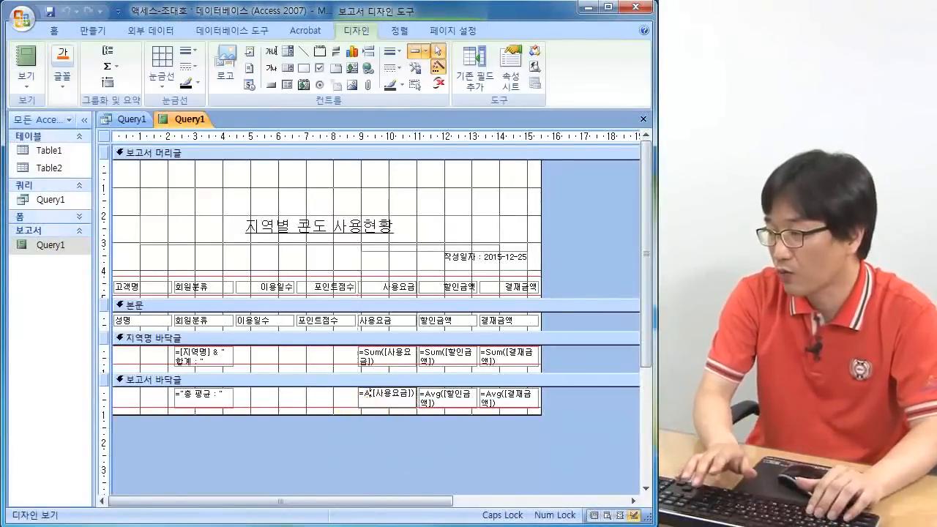
{"action": "key", "text": "BackSpace"}
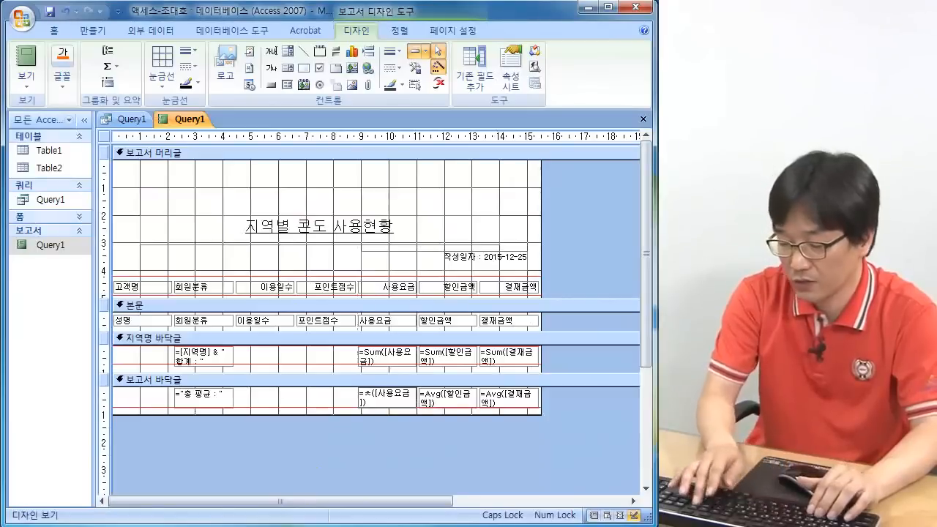
{"action": "type", "text": "COUnt"}
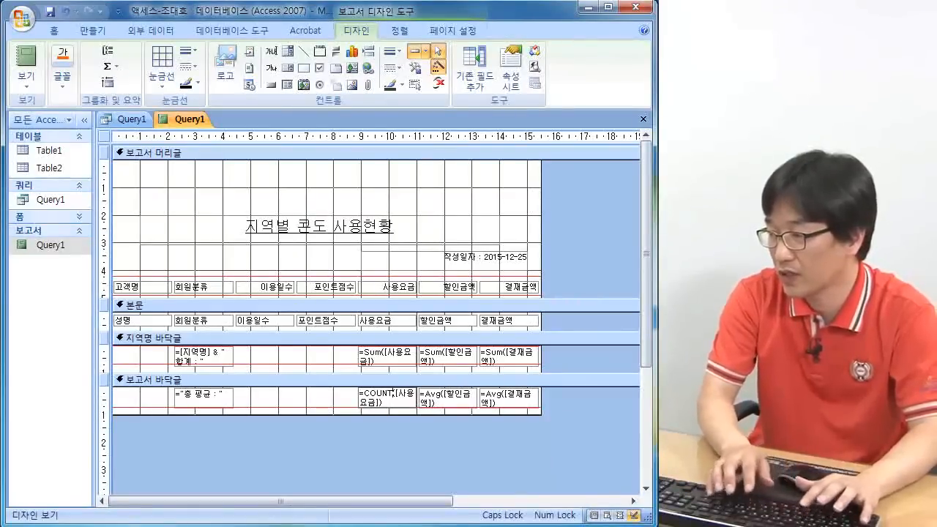
{"action": "key", "text": "Return"}
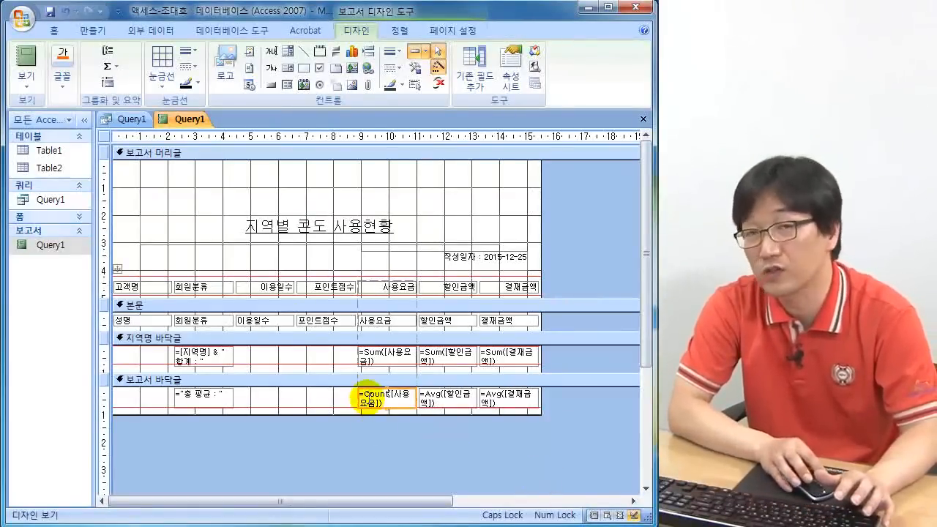
- Show the report in Report view, circle the 사용요금 value in the 총 평균 row, bracket the customer rows, and handwrite "13개" below
{"action": "left_click", "coordinate": [28, 60]}
{"action": "scroll", "coordinate": [467, 372], "scroll_direction": "down", "scroll_amount": 10}
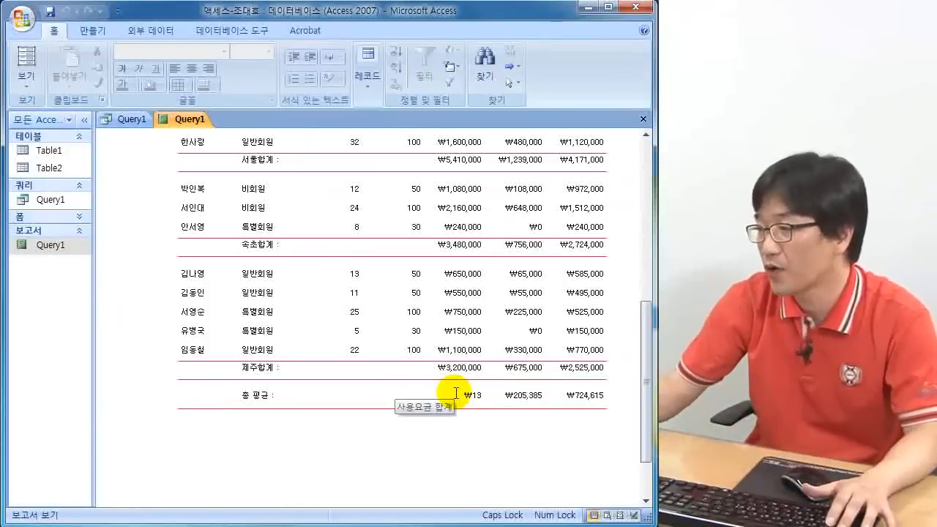
{"action": "mouse_move", "coordinate": [466, 405]}
{"action": "left_mouse_down"}
{"action": "mouse_move", "coordinate": [465, 383]}
{"action": "mouse_move", "coordinate": [463, 407]}
{"action": "left_mouse_up"}
{"action": "left_click_drag", "start_coordinate": [423, 354], "coordinate": [399, 144]}
{"action": "mouse_move", "coordinate": [472, 425]}
{"action": "left_mouse_down"}
{"action": "mouse_move", "coordinate": [472, 441]}
{"action": "mouse_move", "coordinate": [507, 439]}
{"action": "left_mouse_up"}
{"action": "mouse_move", "coordinate": [516, 418]}
{"action": "left_mouse_down"}
{"action": "mouse_move", "coordinate": [516, 439]}
{"action": "mouse_move", "coordinate": [522, 429]}
{"action": "left_mouse_up"}
{"action": "left_click_drag", "start_coordinate": [523, 417], "coordinate": [522, 448]}
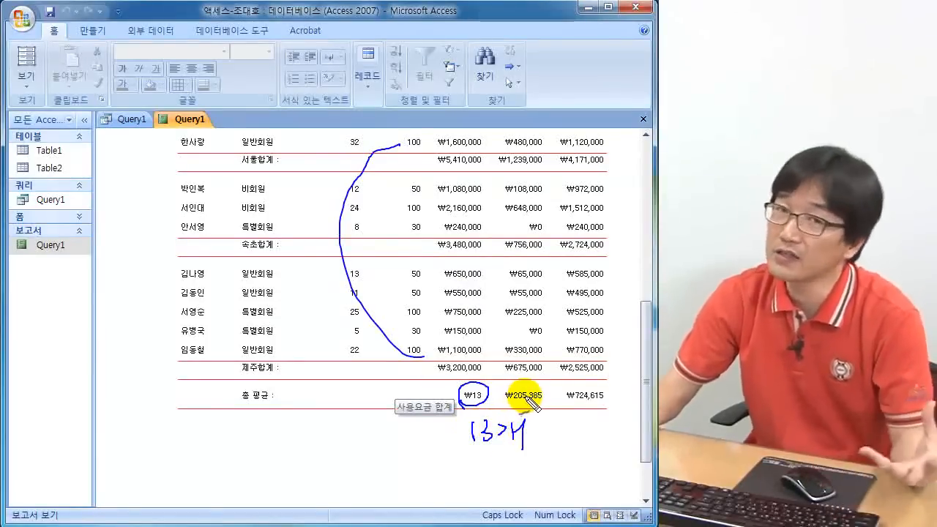
- Draw a curve beside the 제주합계 and 총 평균 rows, clear all annotations, and minimize the database window
{"action": "left_click_drag", "start_coordinate": [359, 356], "coordinate": [350, 418]}
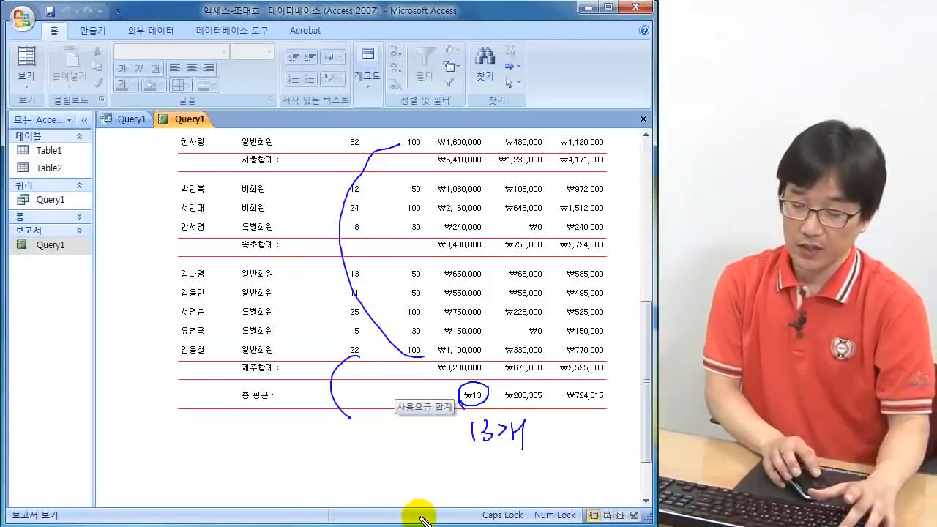
{"action": "key", "text": "Escape"}
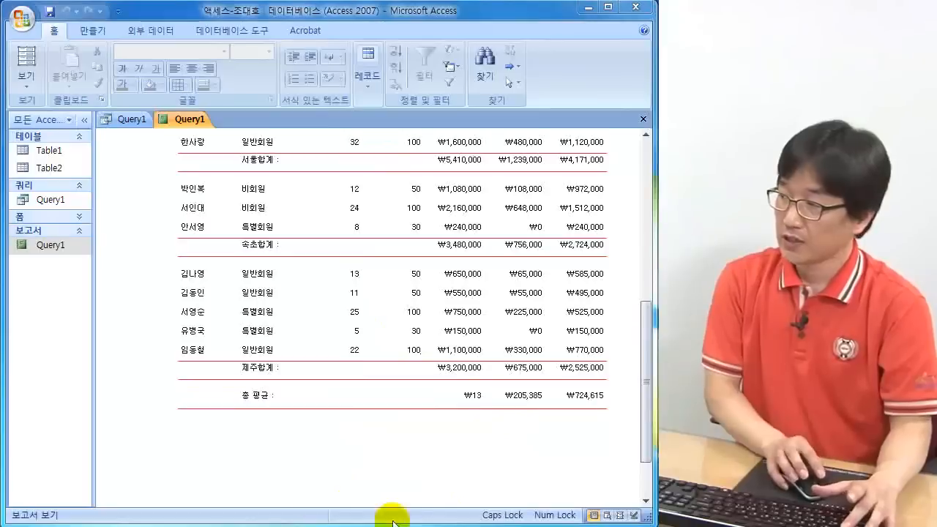
{"action": "left_click", "coordinate": [589, 7]}
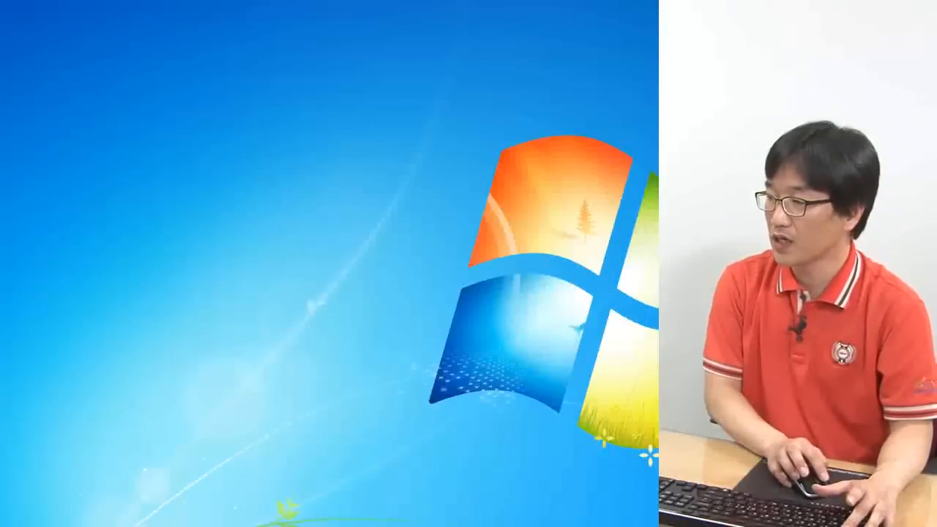